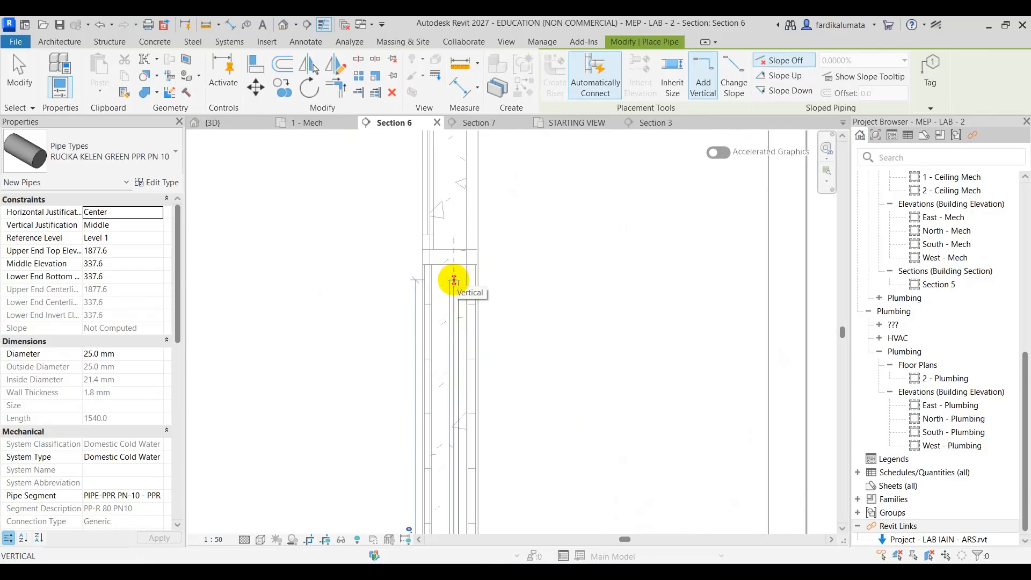
# Draw the vertical cold water pipe up inside the wall to just below the window, at about 1717.6 mm elevation
pyautogui.click(453, 293)
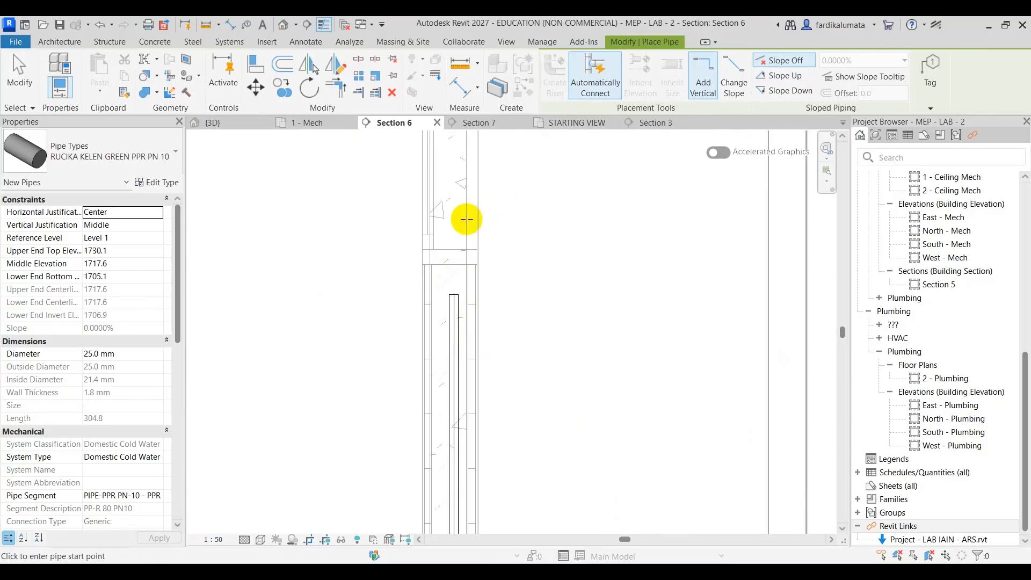
pyautogui.press('Escape')
pyautogui.press('Escape')
# In Section 7, start a pipe from the open upper end of the new vertical pipe and run it sideways past the window edge
pyautogui.click(486, 123)
pyautogui.scroll(2, 410, 258)
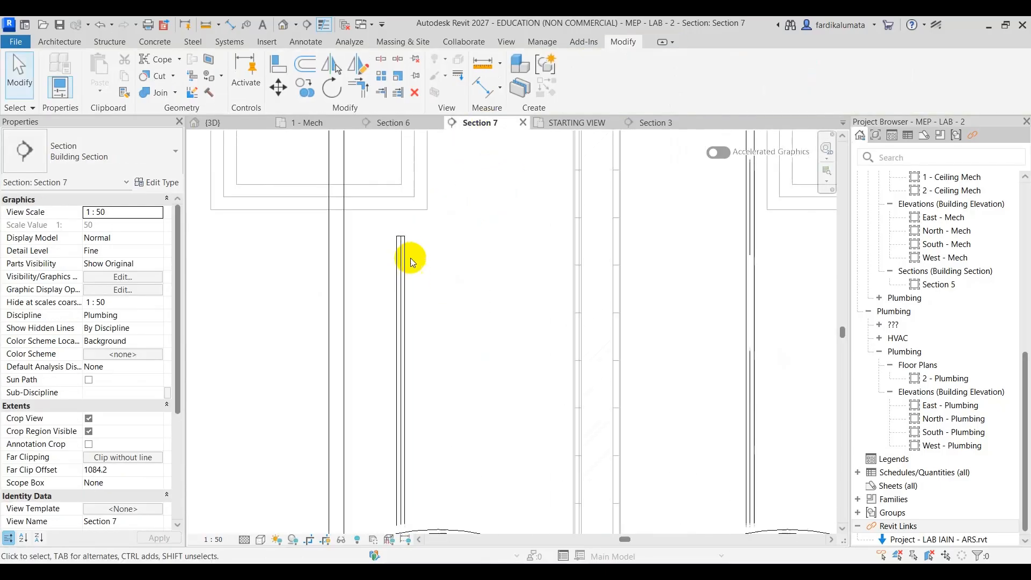
pyautogui.click(404, 246)
pyautogui.rightClick(404, 246)
pyautogui.click(444, 237)
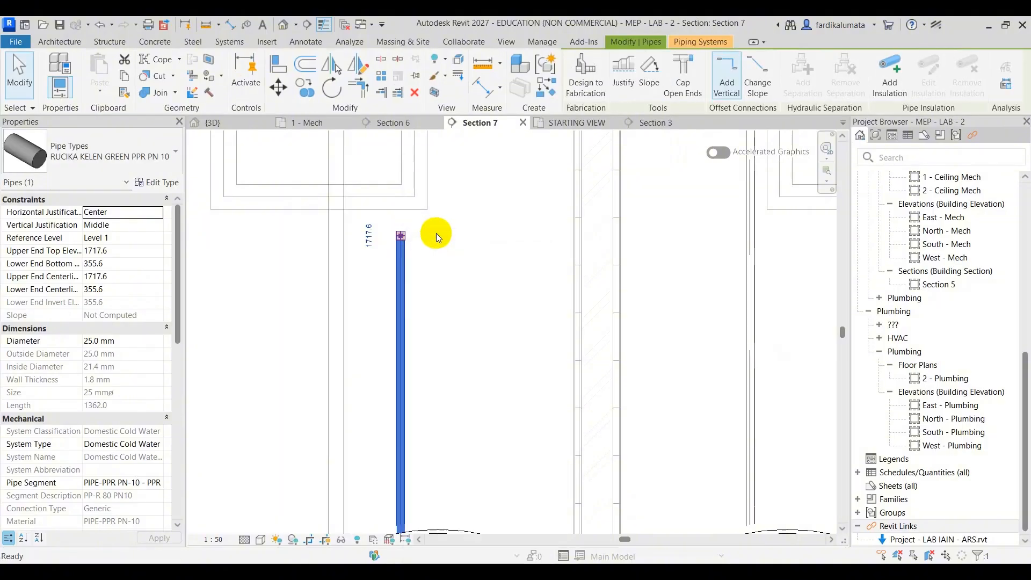
pyautogui.scroll(3, 451, 233)
pyautogui.click(425, 438)
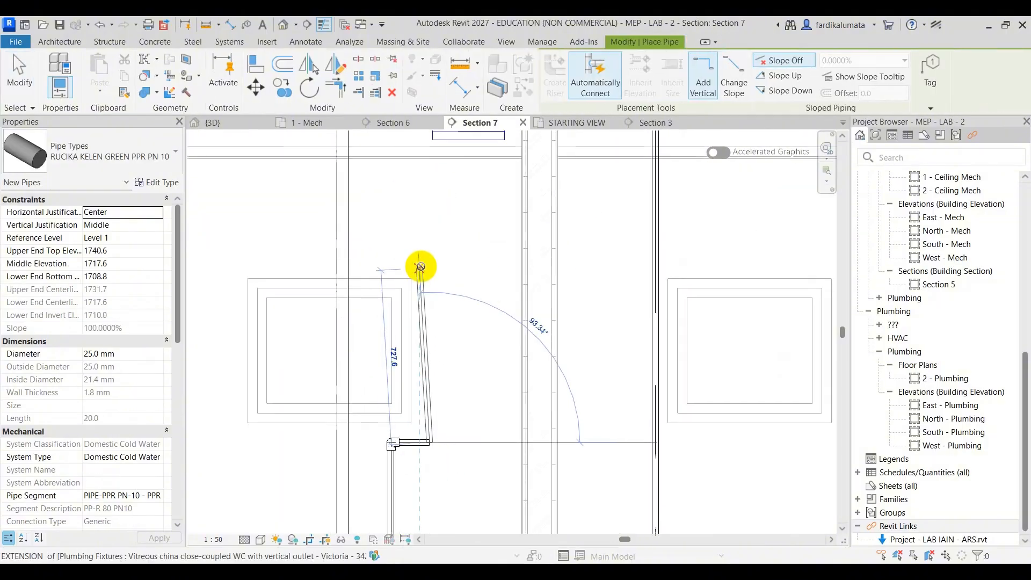
# Route the pipe up 780 mm beside the window, back to the riser line, and up to the elbow above
pyautogui.scroll(-2, 424, 269)
pyautogui.click(432, 341)
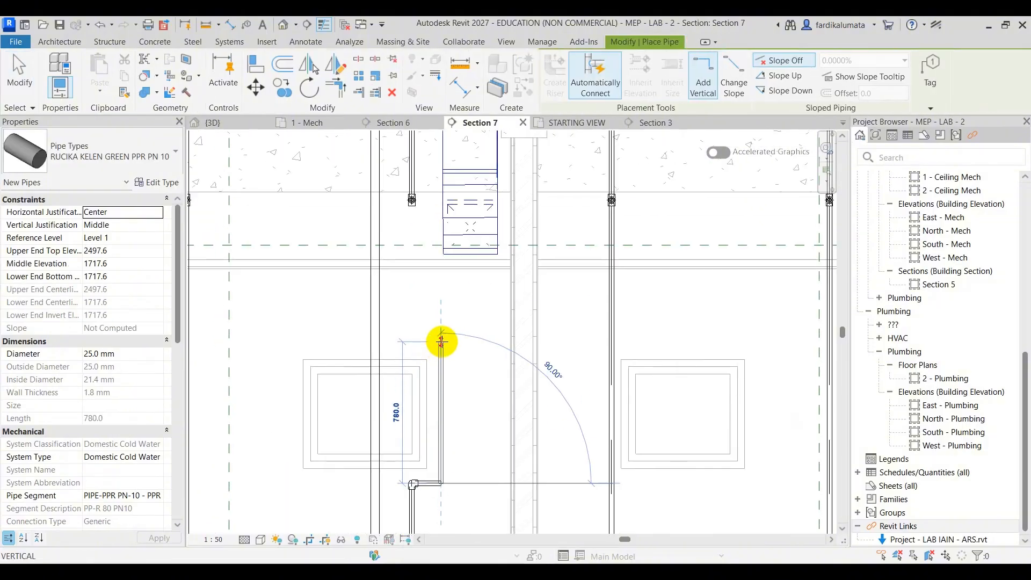
pyautogui.click(413, 341)
pyautogui.scroll(2, 410, 207)
pyautogui.scroll(2, 412, 208)
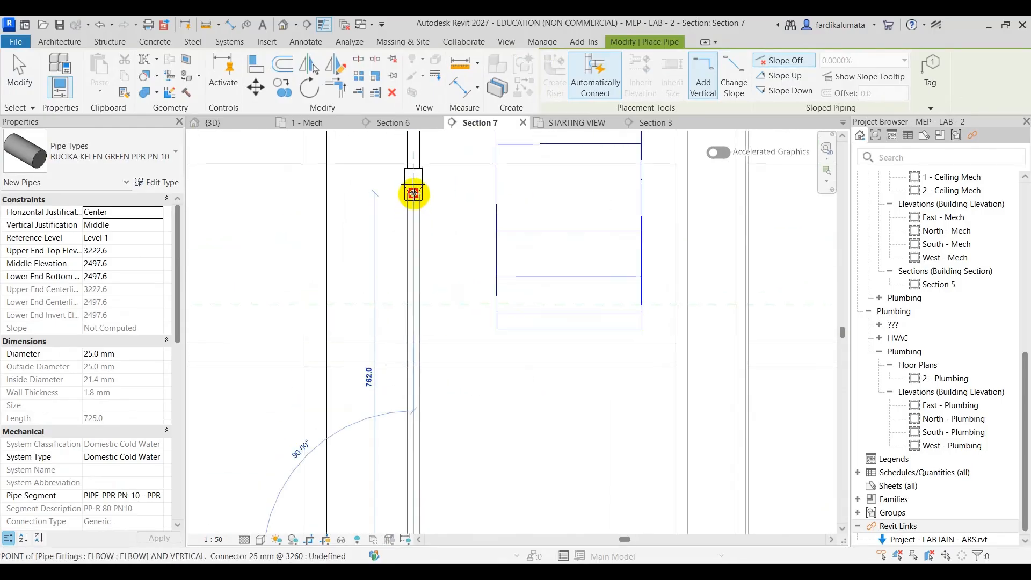
pyautogui.click(413, 189)
pyautogui.press('Escape')
pyautogui.press('Escape')
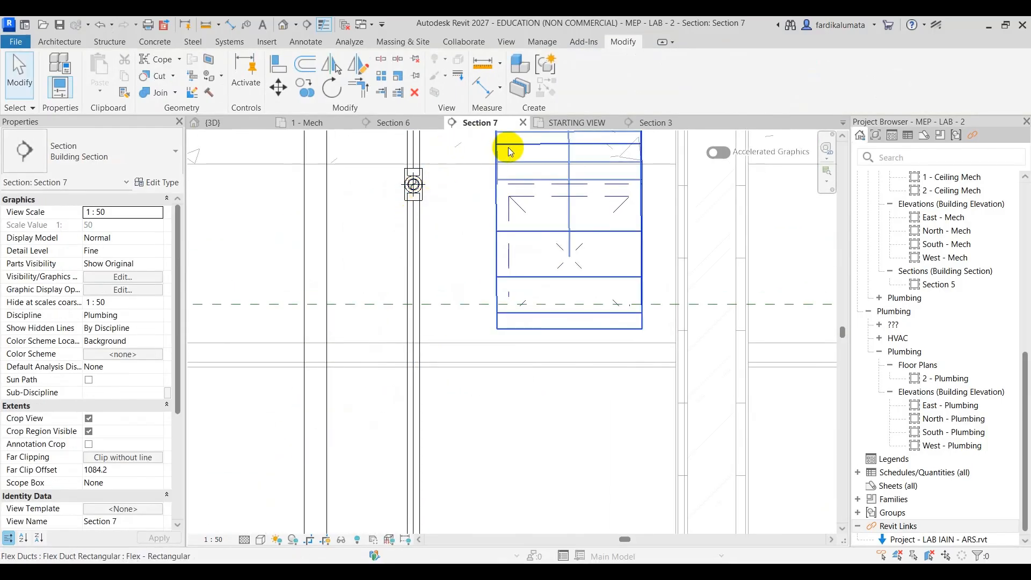
# Examine in the 3D view how the rerouted pipe bypasses the window and where the other toilet pipes run relative to the windows
pyautogui.click(407, 127)
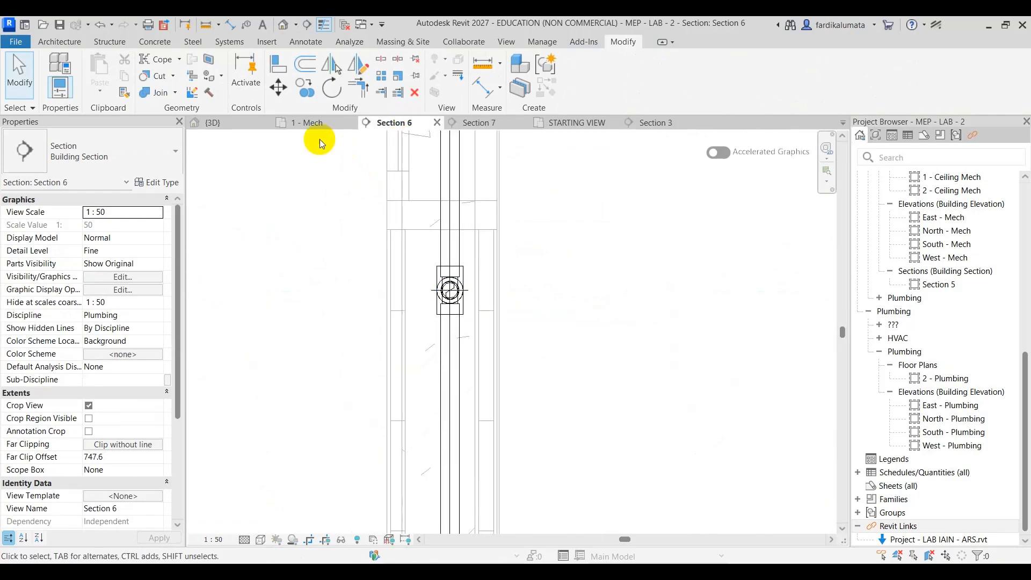
pyautogui.click(232, 123)
pyautogui.keyDown('shift'); pyautogui.moveTo(436, 310); pyautogui.dragTo(533, 273, button='middle'); pyautogui.keyUp('shift')
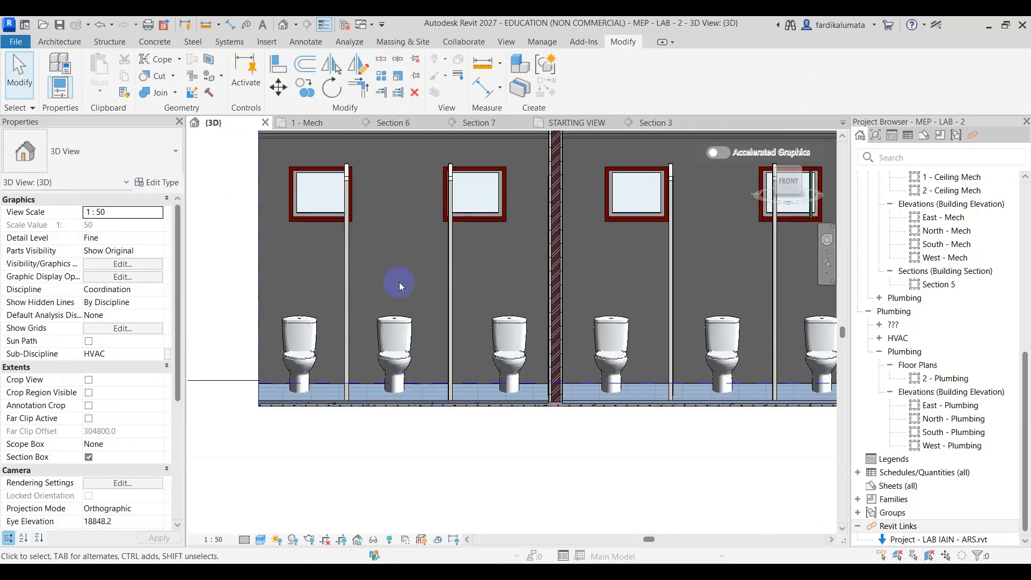
pyautogui.click(260, 248)
pyautogui.press('Escape')
pyautogui.keyDown('shift'); pyautogui.moveTo(314, 250); pyautogui.dragTo(543, 311, button='middle'); pyautogui.keyUp('shift')
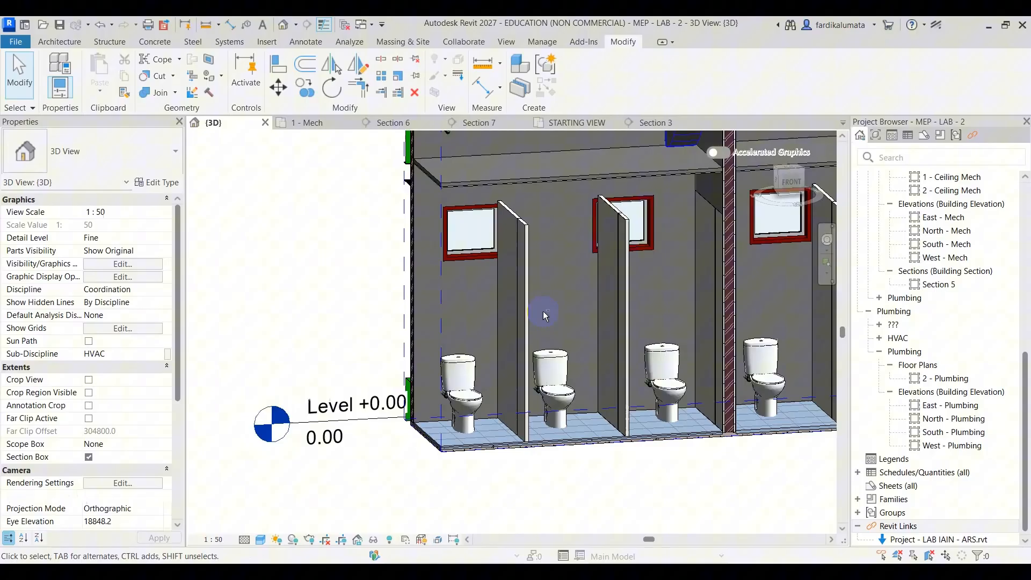
pyautogui.click(417, 254)
pyautogui.scroll(5, 667, 247)
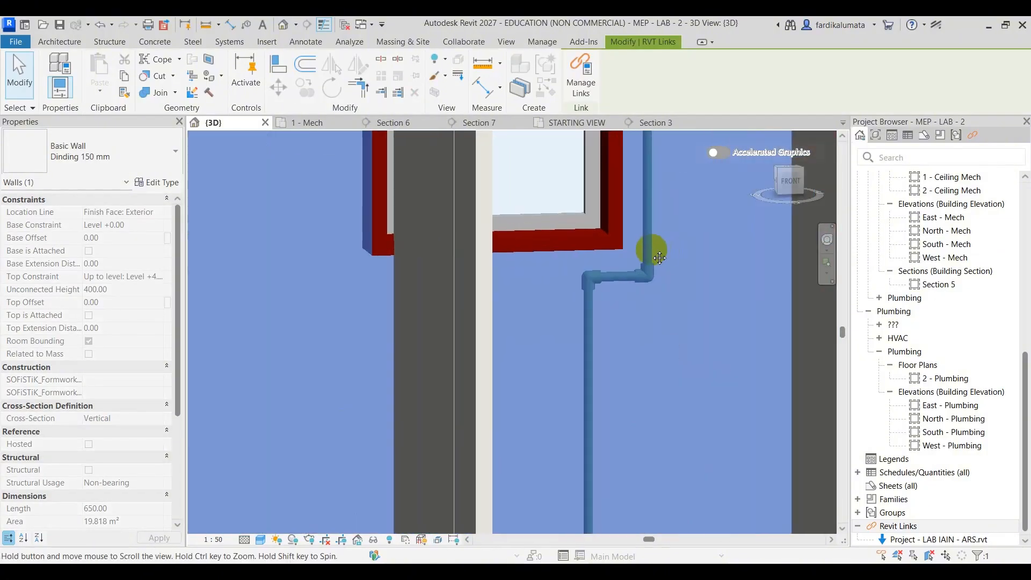
pyautogui.scroll(-5, 630, 332)
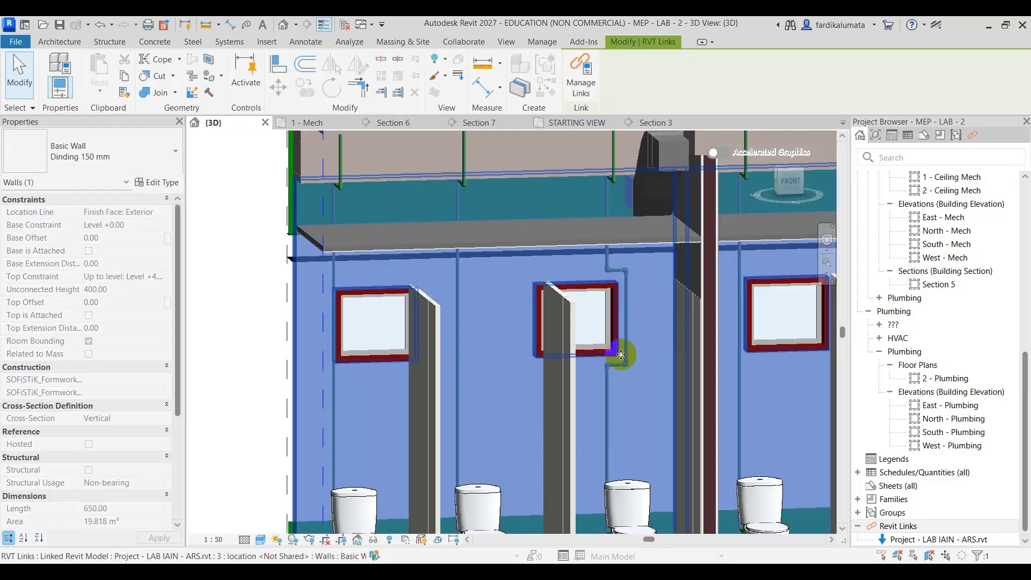
pyautogui.keyDown('shift'); pyautogui.moveTo(628, 356); pyautogui.dragTo(398, 350, button='middle'); pyautogui.keyUp('shift')
pyautogui.keyDown('shift'); pyautogui.moveTo(471, 359); pyautogui.dragTo(590, 338, button='middle'); pyautogui.keyUp('shift')
pyautogui.scroll(5, 590, 316)
pyautogui.scroll(-7, 586, 280)
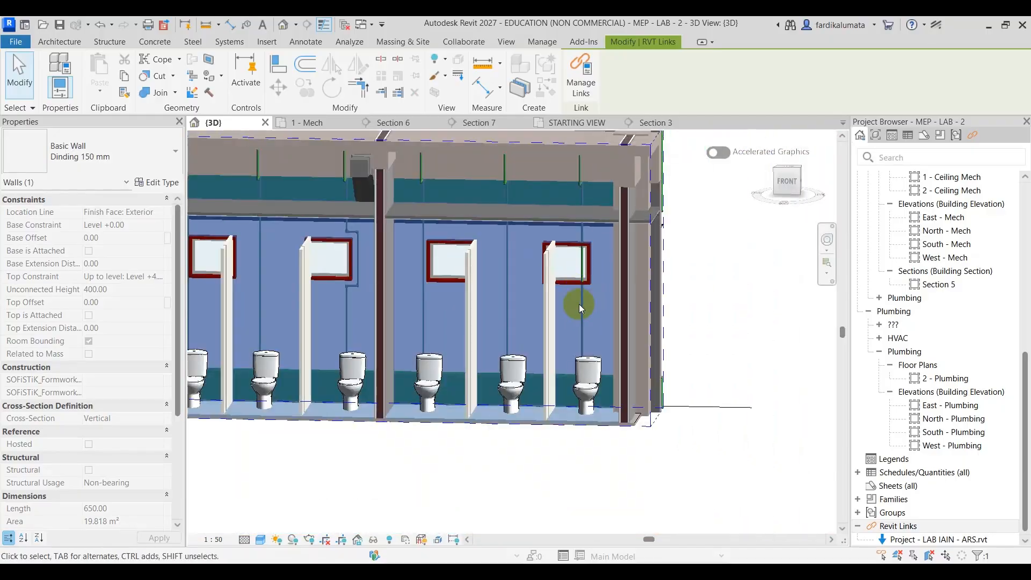
pyautogui.scroll(3, 579, 306)
pyautogui.scroll(2, 588, 310)
pyautogui.scroll(-3, 483, 164)
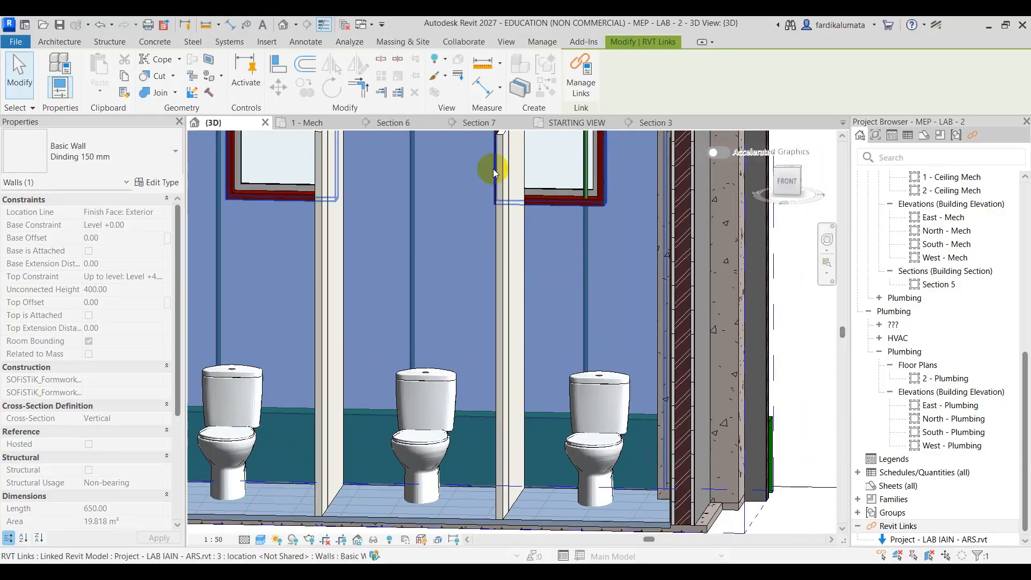
# In the 1 - Mech plan, move the Section 6 line to the last toilet stall at the far end and open its view
pyautogui.click(322, 125)
pyautogui.scroll(-2, 473, 244)
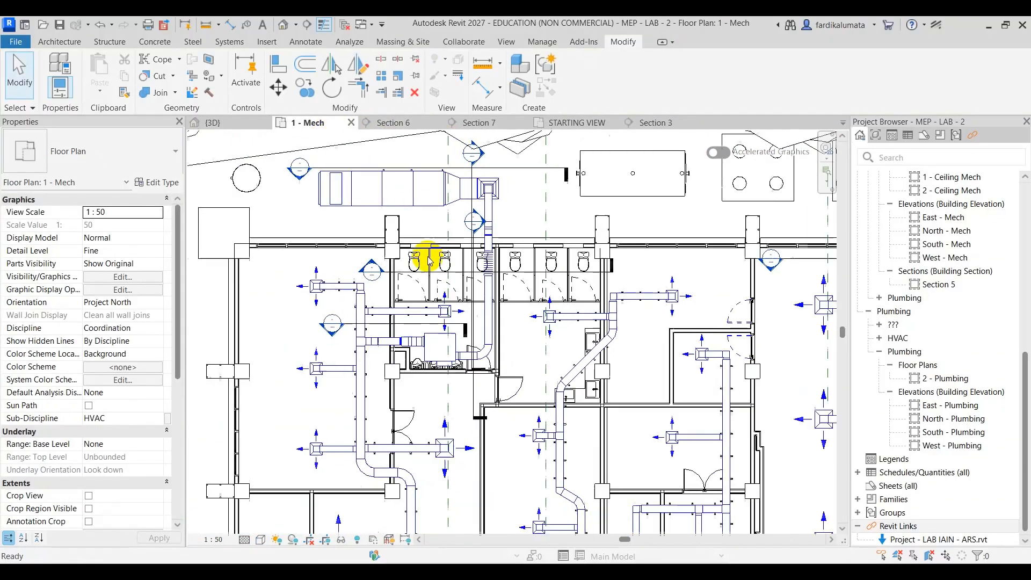
pyautogui.scroll(3, 472, 231)
pyautogui.click(514, 261)
pyautogui.scroll(-2, 514, 261)
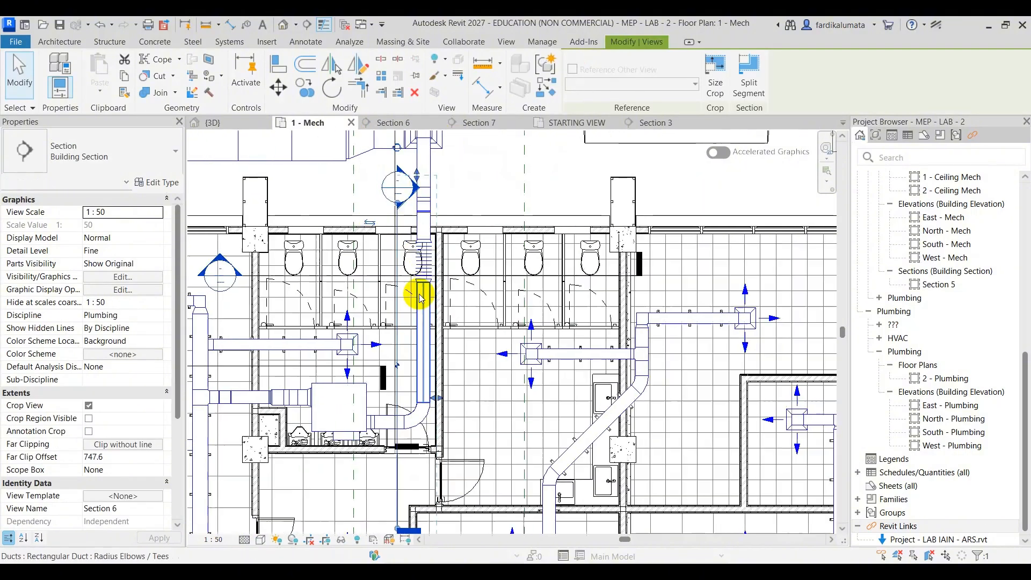
pyautogui.moveTo(396, 304); pyautogui.dragTo(575, 306)
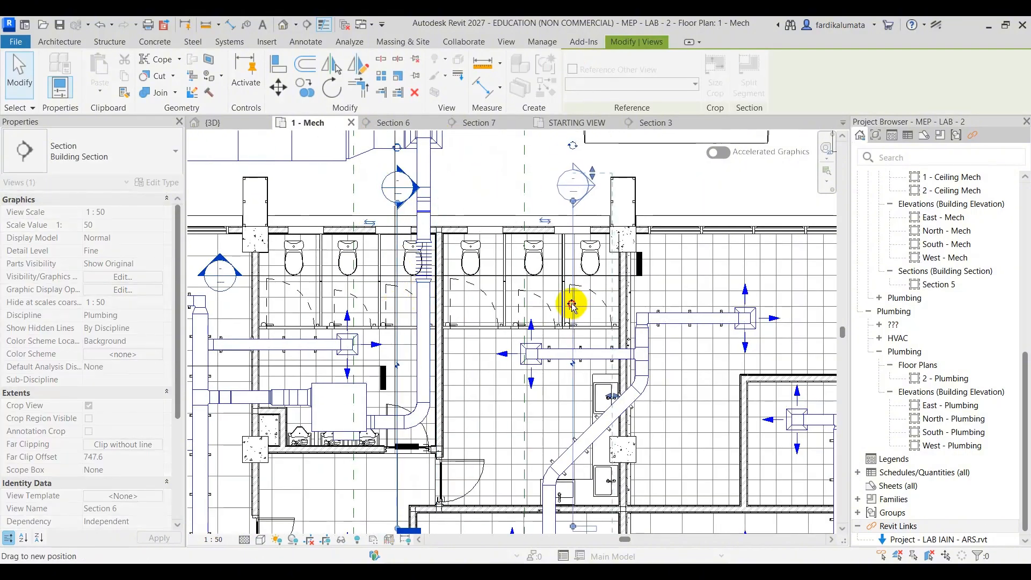
pyautogui.scroll(3, 585, 279)
pyautogui.click(561, 163)
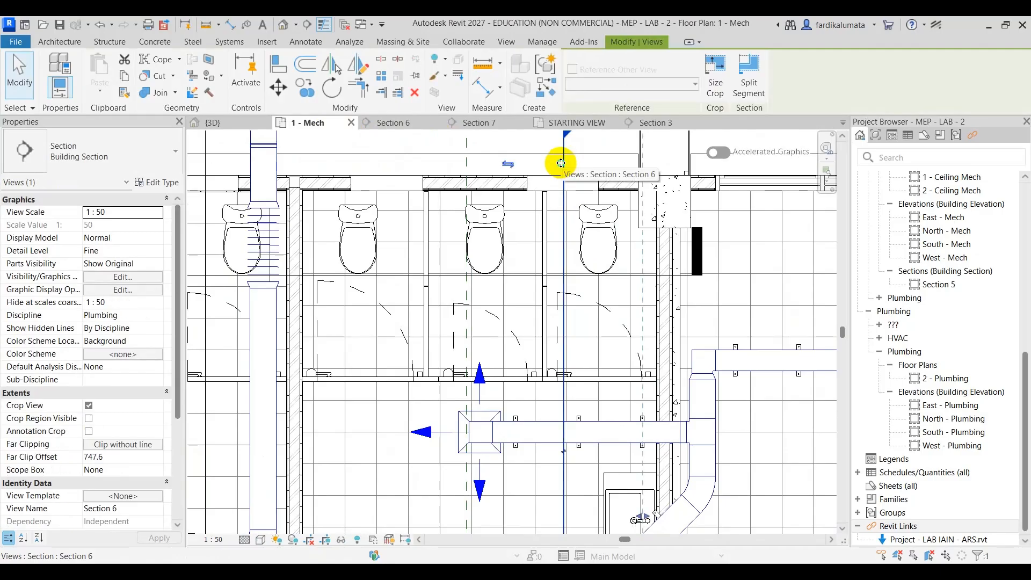
pyautogui.rightClick(561, 162)
pyautogui.click(604, 257)
# Delete the vertical pipe that crosses the window in the wall behind the last toilet
pyautogui.scroll(-4, 472, 324)
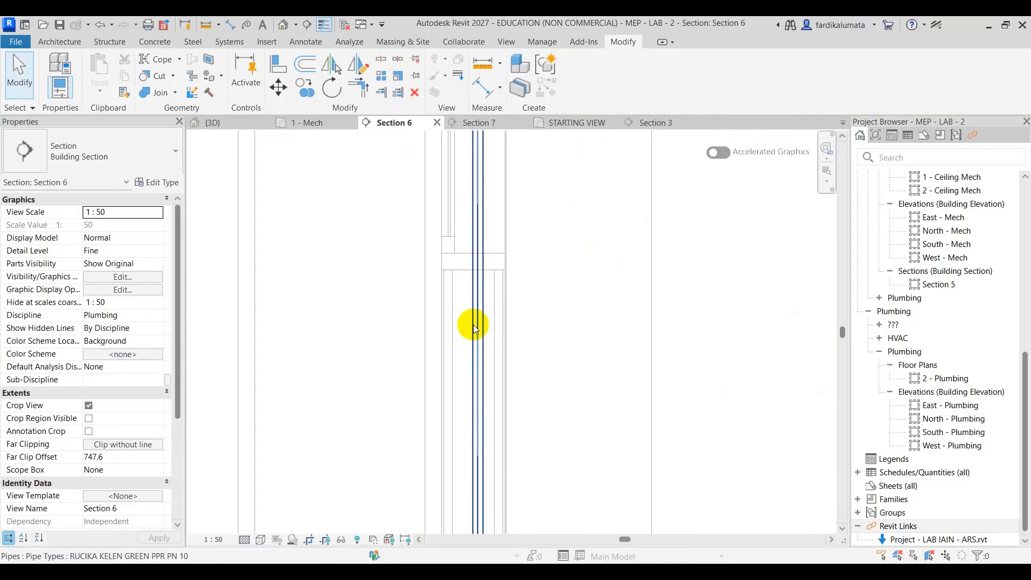
pyautogui.scroll(5, 480, 172)
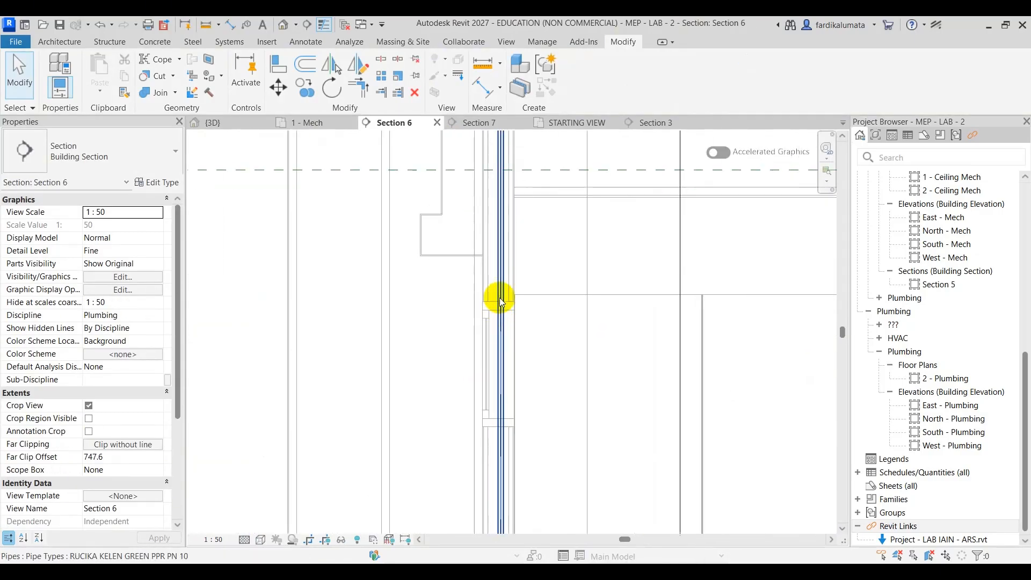
pyautogui.scroll(-3, 471, 269)
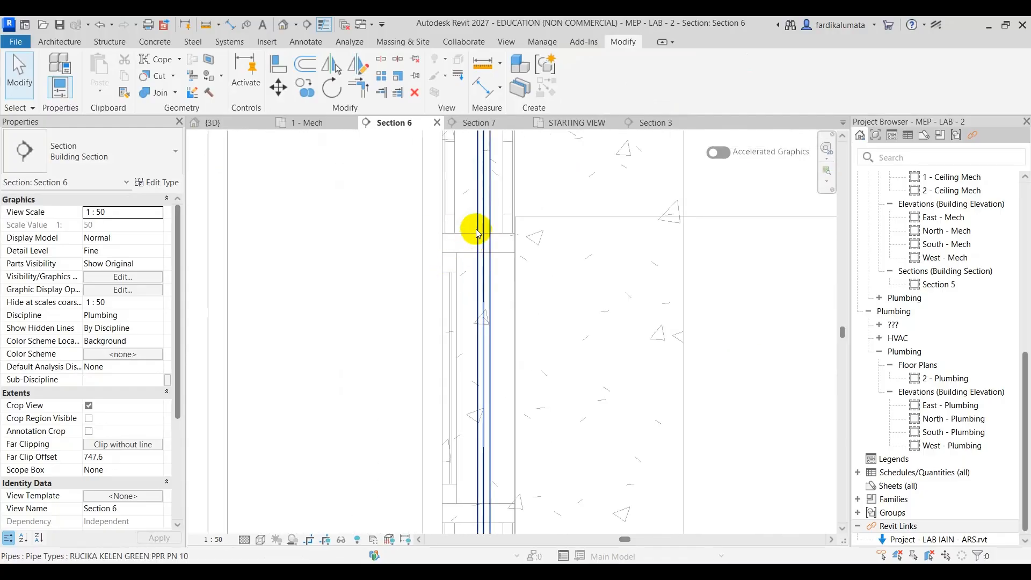
pyautogui.scroll(-2, 474, 246)
pyautogui.scroll(-2, 468, 299)
pyautogui.scroll(4, 476, 260)
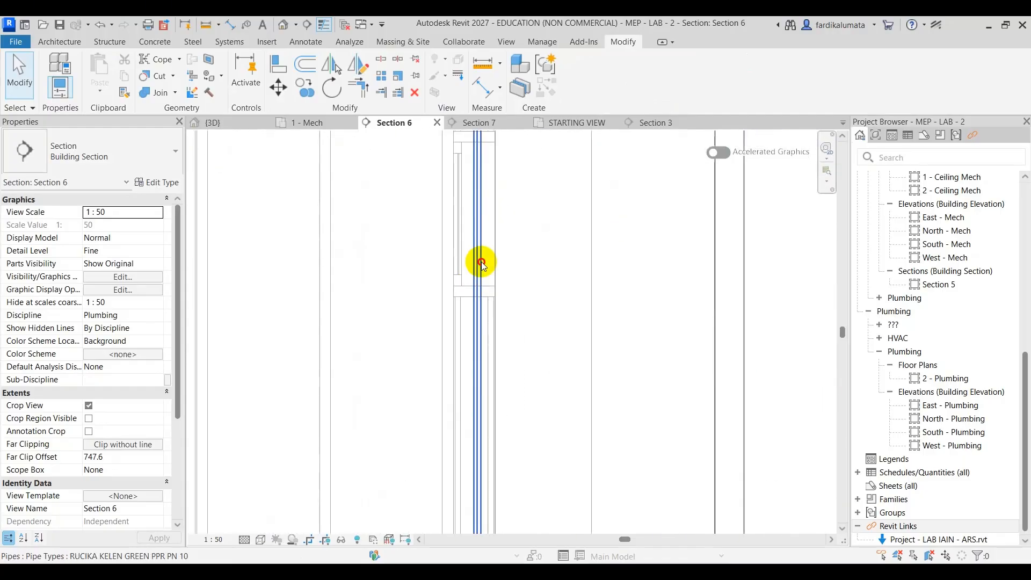
pyautogui.click(482, 265)
pyautogui.press('Escape')
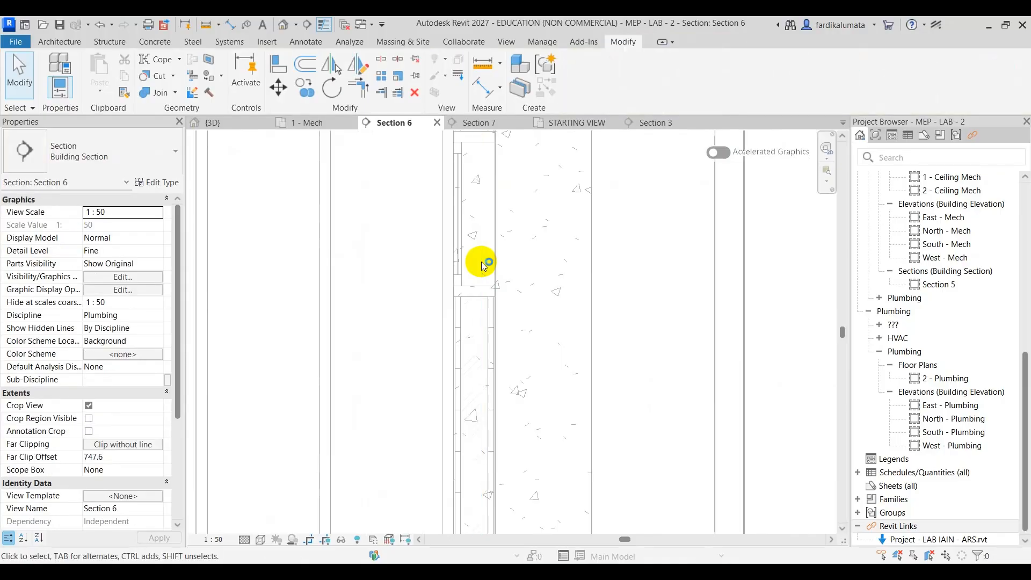
# Check the remaining elbow behind the last toilet in Section 6 and the pipe layout around the windows in Section 7
pyautogui.scroll(-3, 472, 304)
pyautogui.scroll(5, 481, 405)
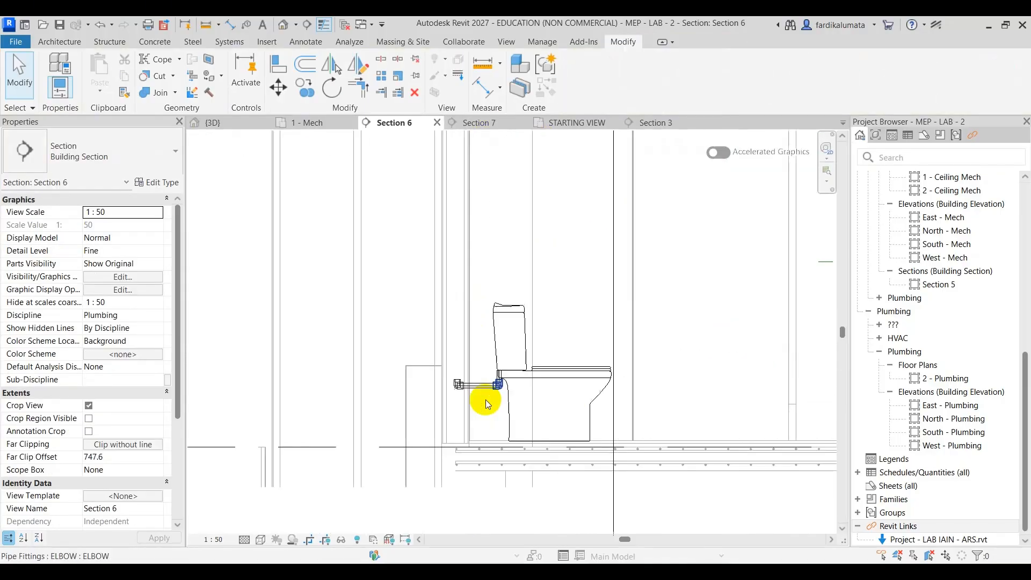
pyautogui.click(495, 125)
pyautogui.scroll(-6, 507, 272)
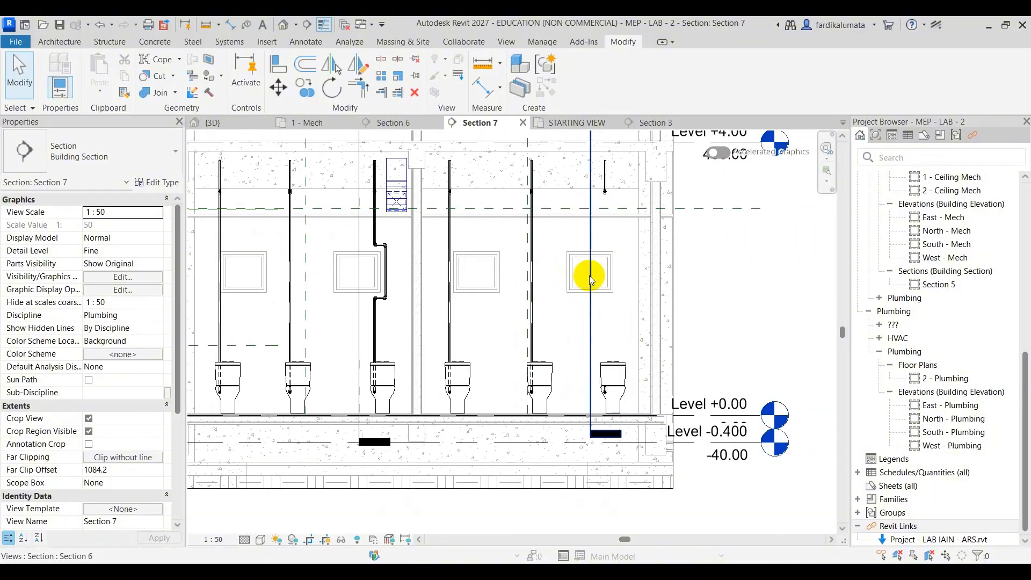
pyautogui.scroll(4, 614, 214)
pyautogui.click(420, 122)
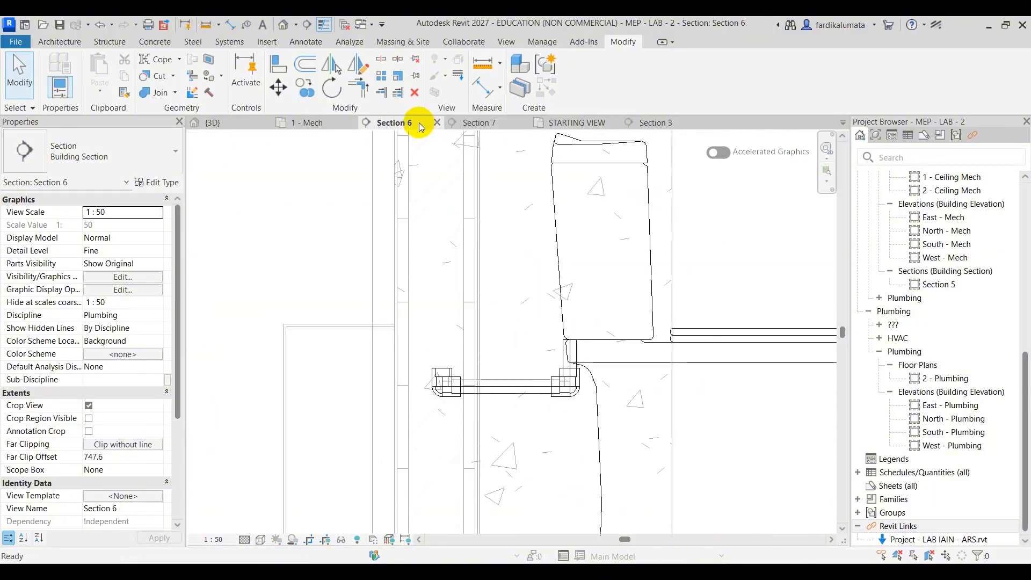
# Draw a 25 mm pipe from the wall elbow's upward connector straight up to just below the window, at about 1732.6 mm elevation
pyautogui.scroll(3, 461, 370)
pyautogui.click(445, 378)
pyautogui.rightClick(444, 377)
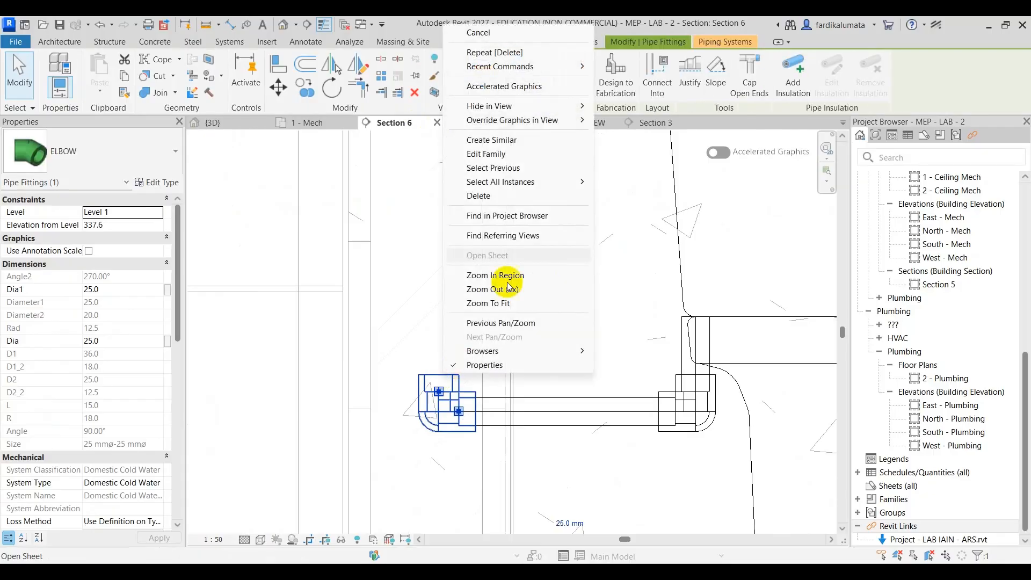
pyautogui.click(454, 398)
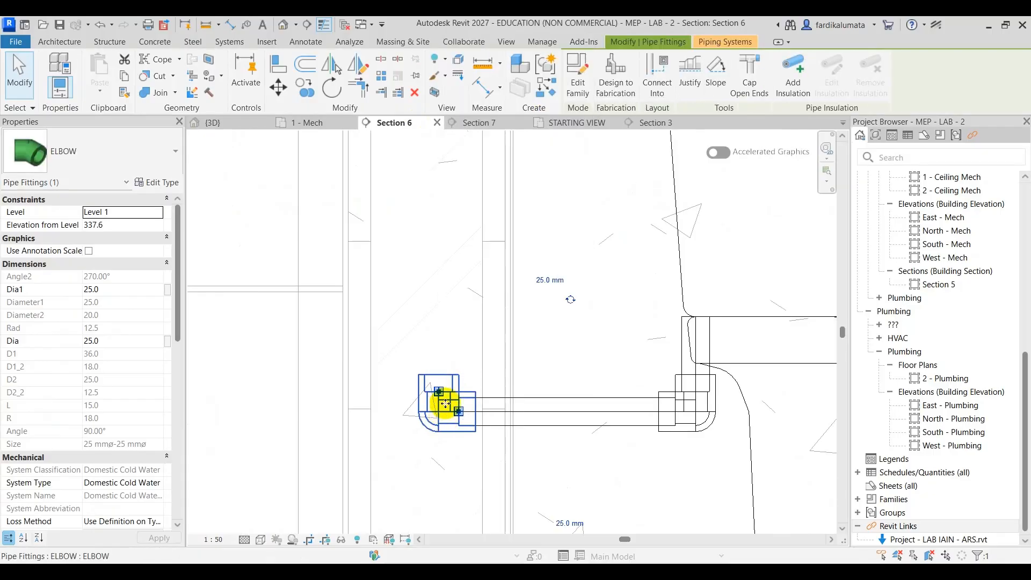
pyautogui.rightClick(439, 392)
pyautogui.click(473, 234)
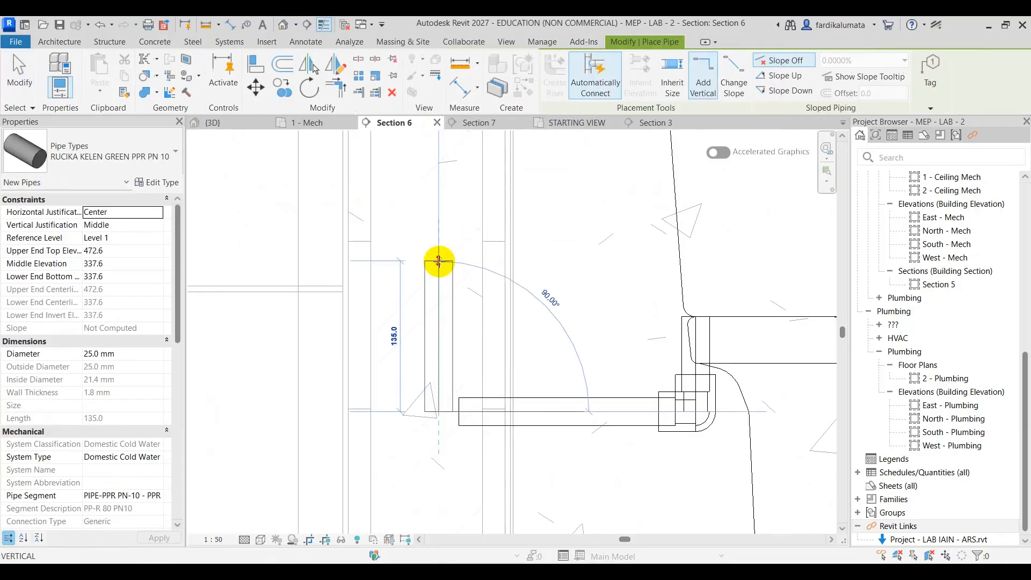
pyautogui.scroll(-3, 439, 293)
pyautogui.moveTo(439, 295); pyautogui.dragTo(439, 450, button='middle')
pyautogui.scroll(-5, 440, 450)
pyautogui.moveTo(440, 371); pyautogui.dragTo(440, 453, button='middle')
pyautogui.scroll(7, 441, 224)
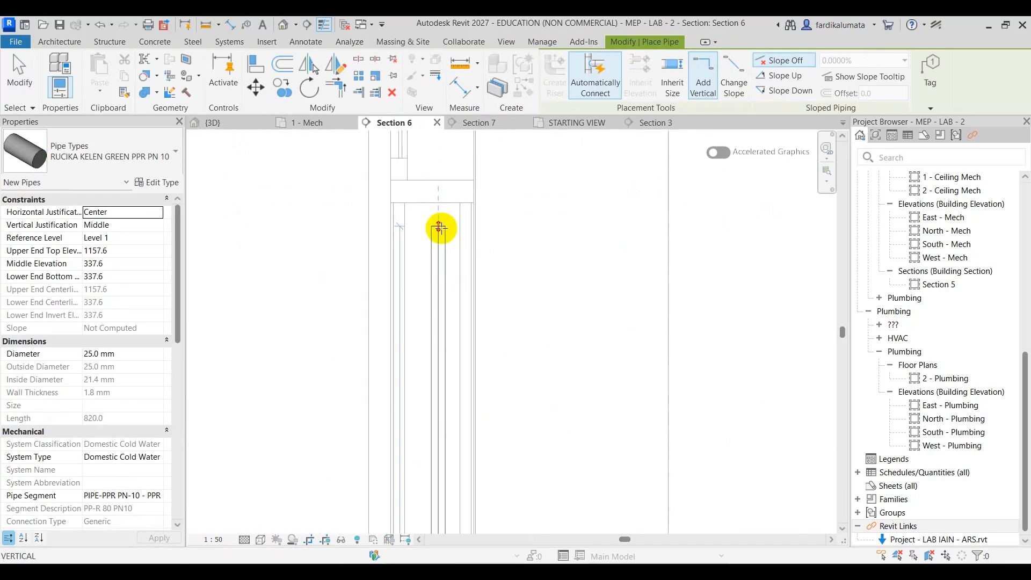
pyautogui.click(440, 235)
pyautogui.press('Escape')
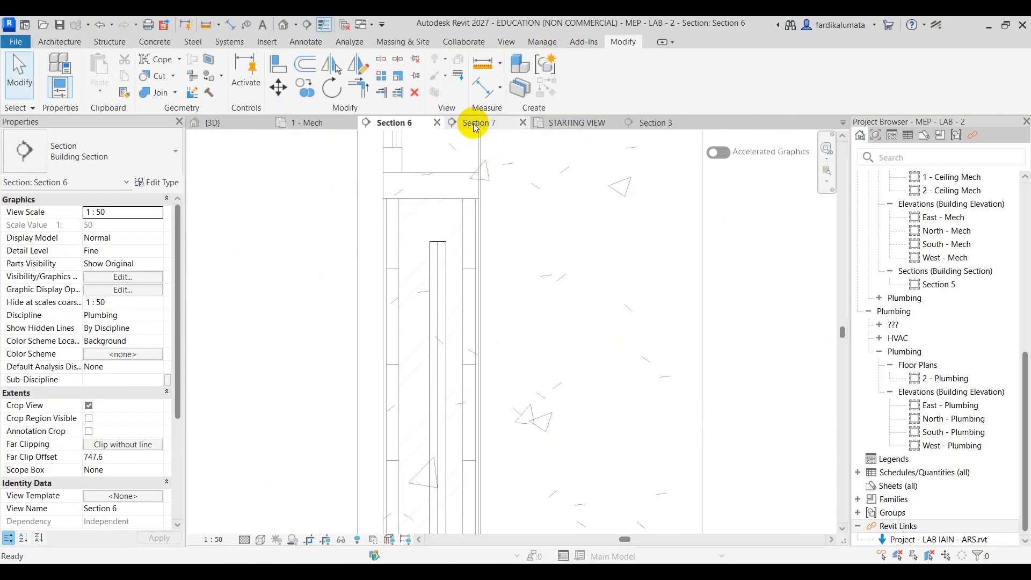
# In Section 7, start a pipe from the last toilet's vertical pipe end and run it about 200 mm sideways past the window
pyautogui.click(475, 123)
pyautogui.moveTo(607, 292); pyautogui.dragTo(485, 247, button='middle')
pyautogui.scroll(1, 539, 356)
pyautogui.click(482, 359)
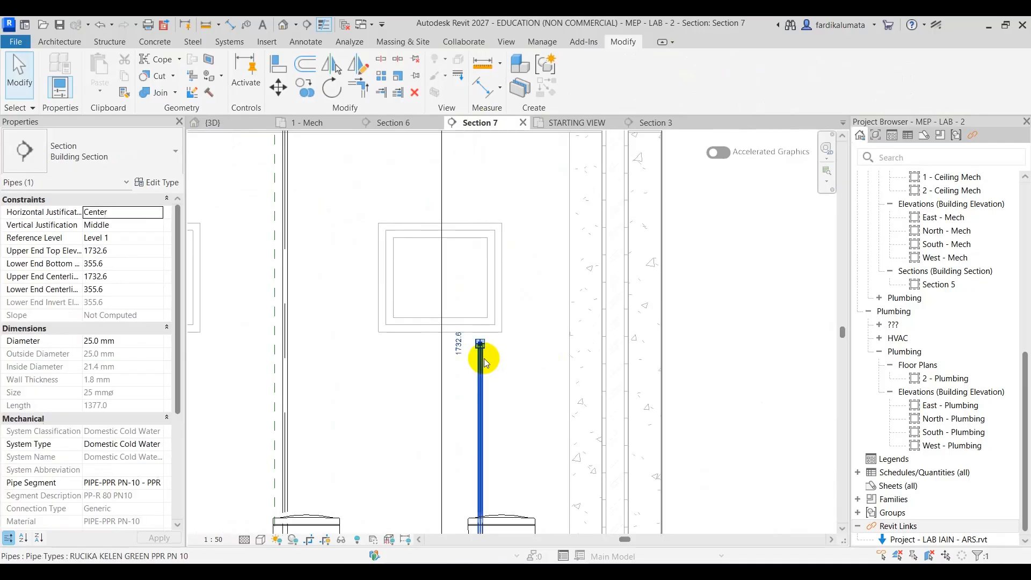
pyautogui.rightClick(483, 351)
pyautogui.click(536, 235)
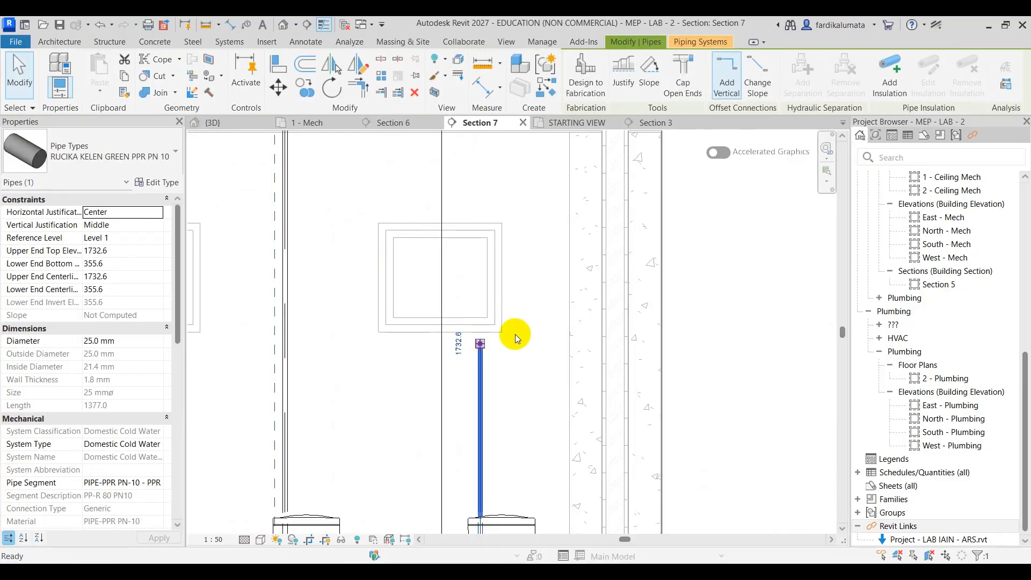
pyautogui.scroll(2, 516, 334)
pyautogui.click(518, 349)
# Run the 25 mm pipe up beside the window to about 2472.6 mm elevation and about 200 mm back above it, aligned with the upper elbow
pyautogui.scroll(-1, 517, 180)
pyautogui.moveTo(517, 180); pyautogui.dragTo(536, 332, button='middle')
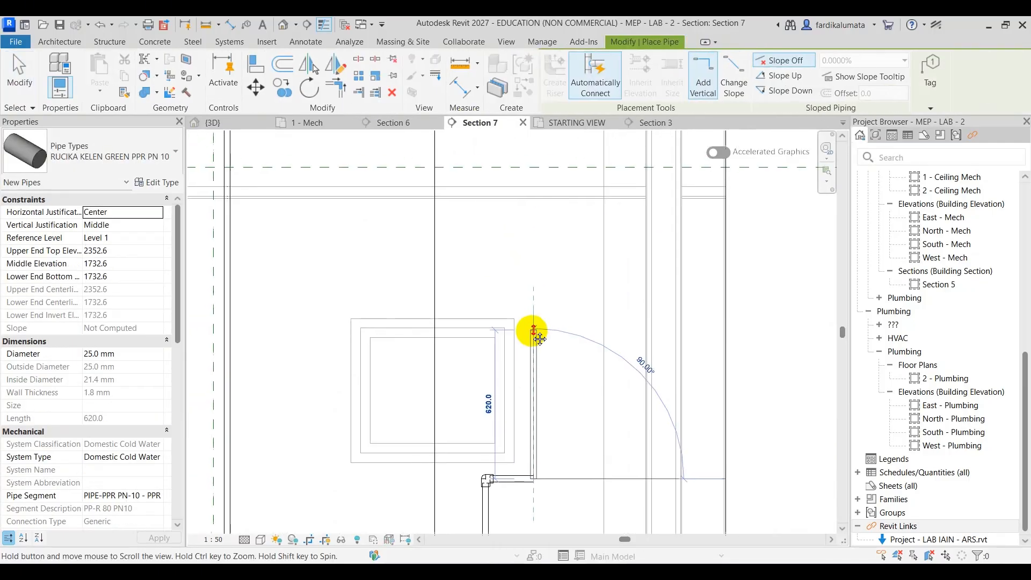
pyautogui.scroll(-1, 534, 326)
pyautogui.click(502, 304)
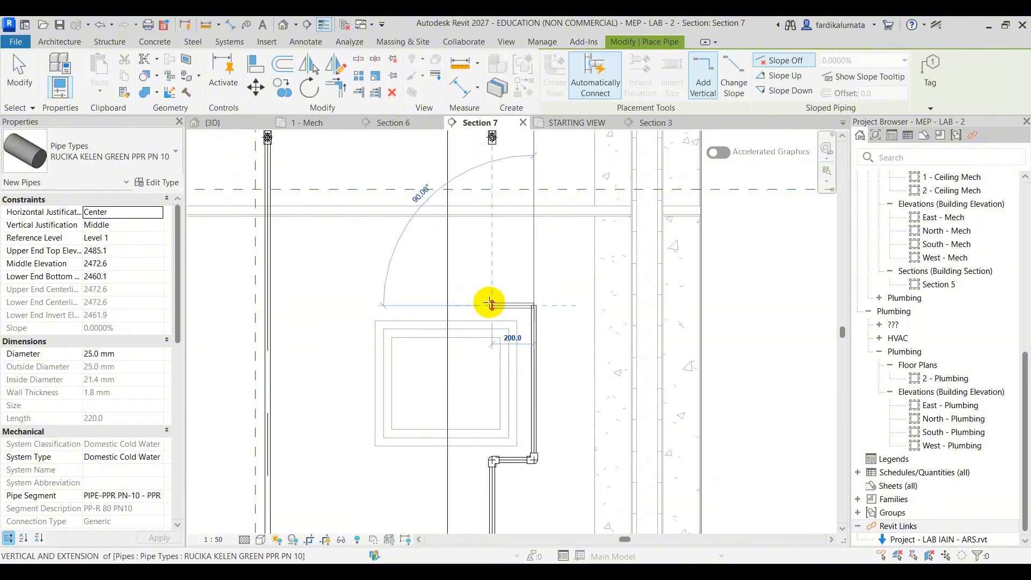
pyautogui.click(492, 280)
# Continue the pipe straight up from above the window to the existing upper elbow's connector and end the pipe run
pyautogui.moveTo(492, 140); pyautogui.dragTo(492, 235, button='middle')
pyautogui.scroll(2, 487, 221)
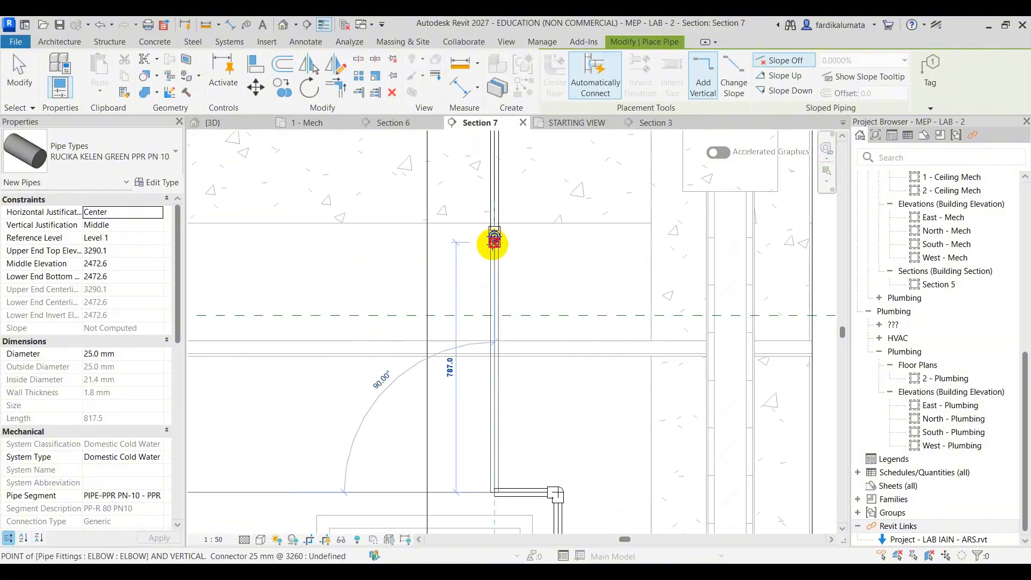
pyautogui.click(493, 242)
pyautogui.press('Escape')
# Check the rerouted pipe in Section 6 and examine the pipe runs around the windows behind the toilets in the 3D view
pyautogui.click(392, 122)
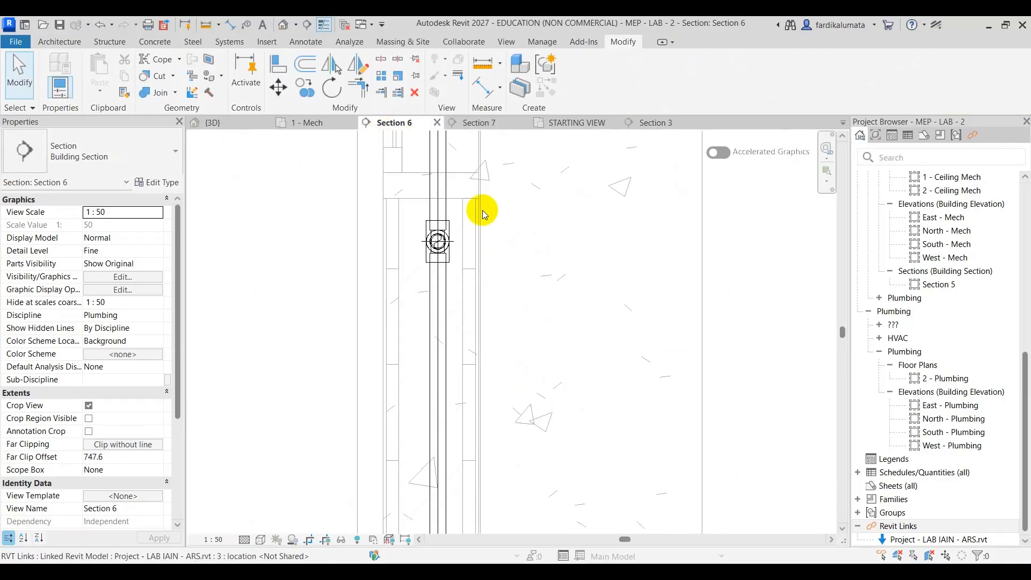
pyautogui.click(228, 123)
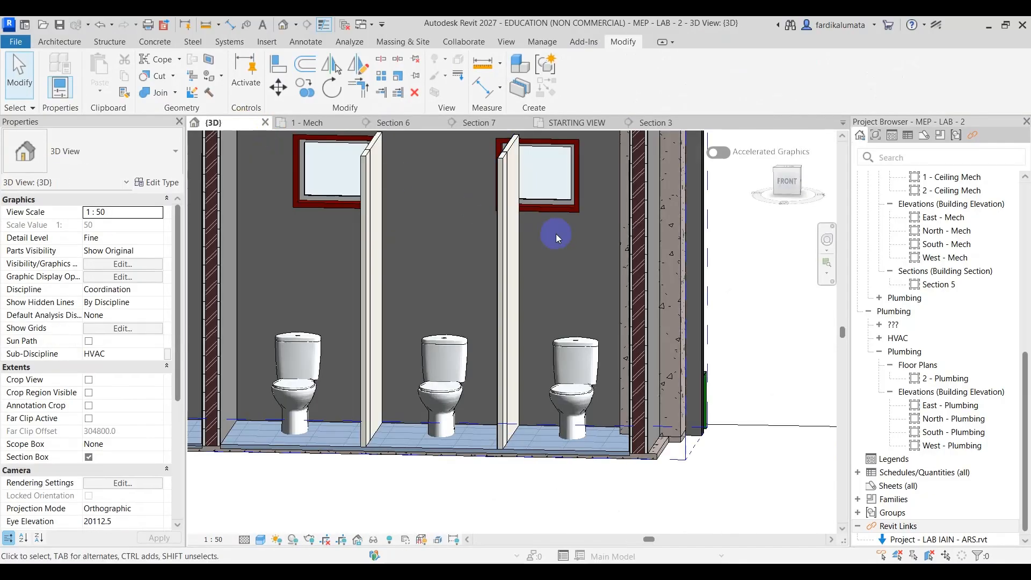
pyautogui.keyDown('shift'); pyautogui.moveTo(556, 233); pyautogui.dragTo(339, 333, button='middle'); pyautogui.keyUp('shift')
pyautogui.click(339, 325)
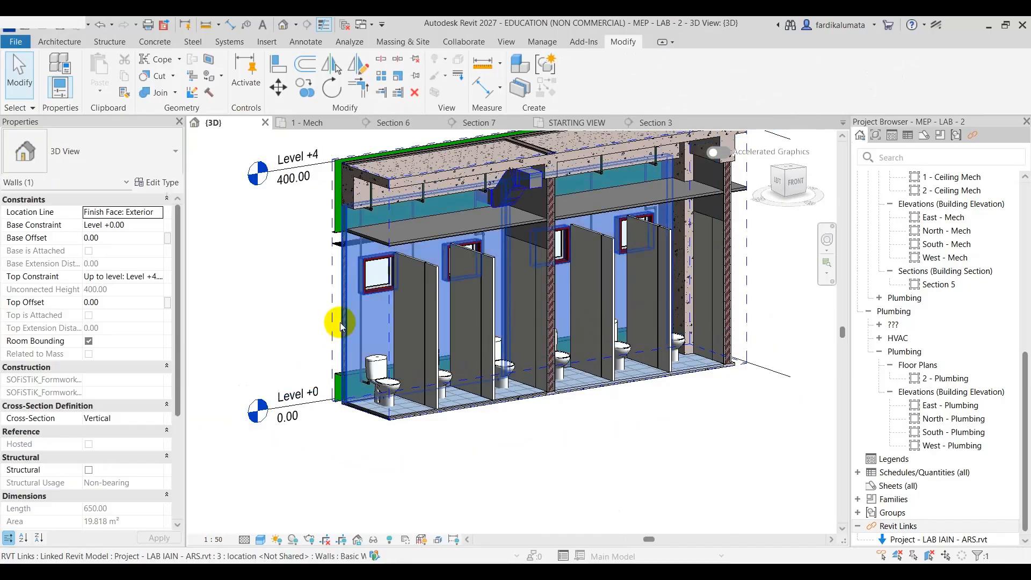
pyautogui.keyDown('shift'); pyautogui.moveTo(591, 317); pyautogui.dragTo(504, 384, button='middle'); pyautogui.keyUp('shift')
pyautogui.scroll(8, 530, 307)
pyautogui.scroll(-4, 540, 302)
pyautogui.scroll(-1, 504, 384)
pyautogui.moveTo(649, 382); pyautogui.dragTo(432, 348, button='middle')
pyautogui.keyDown('shift'); pyautogui.moveTo(609, 357); pyautogui.dragTo(593, 368, button='middle'); pyautogui.keyUp('shift')
pyautogui.scroll(2, 590, 287)
pyautogui.scroll(-3, 590, 287)
pyautogui.keyDown('shift'); pyautogui.moveTo(627, 311); pyautogui.dragTo(545, 292, button='middle'); pyautogui.keyUp('shift')
pyautogui.scroll(3, 545, 292)
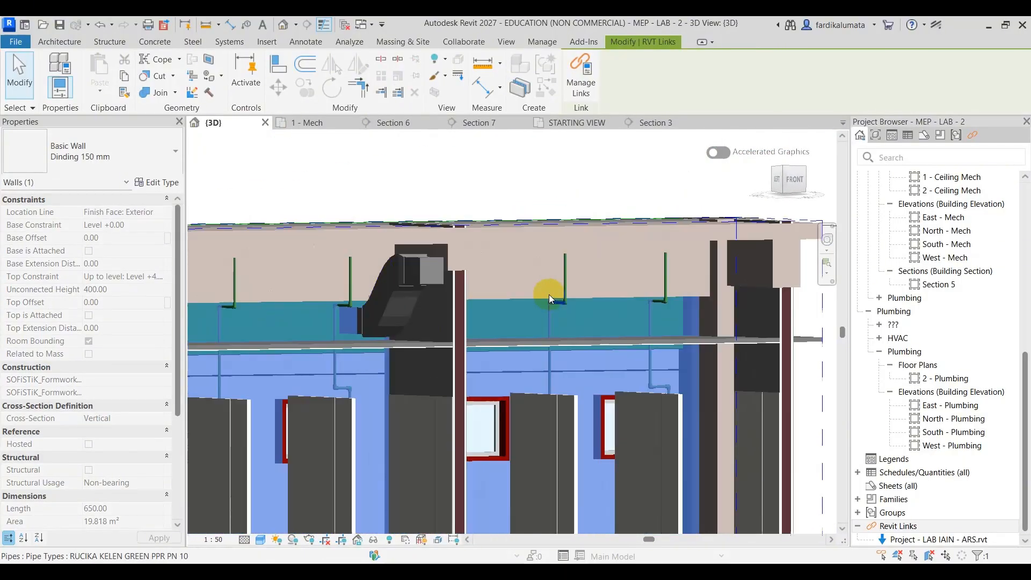
pyautogui.scroll(2, 587, 293)
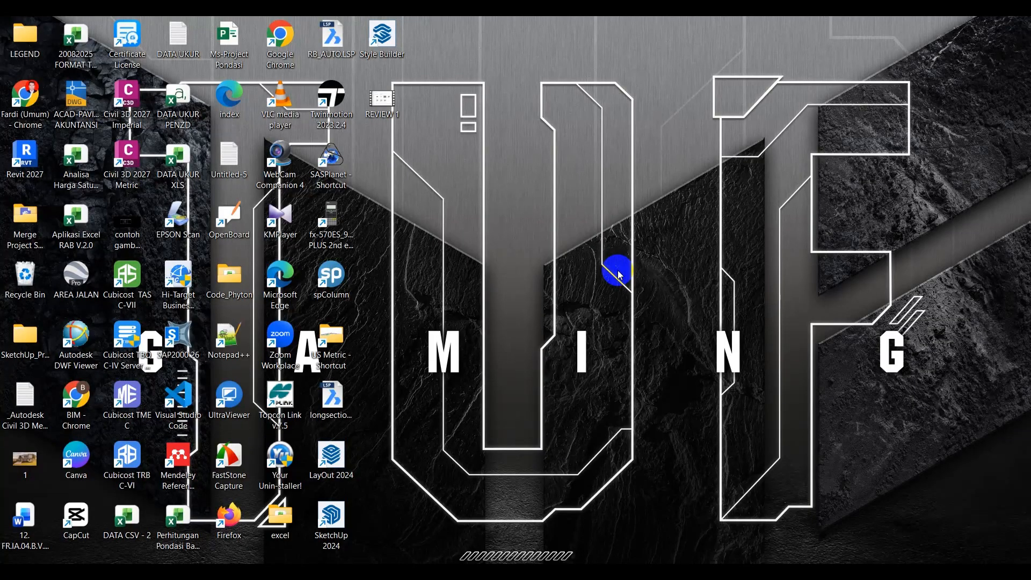
pyautogui.rightClick(512, 281)
pyautogui.click(604, 334)
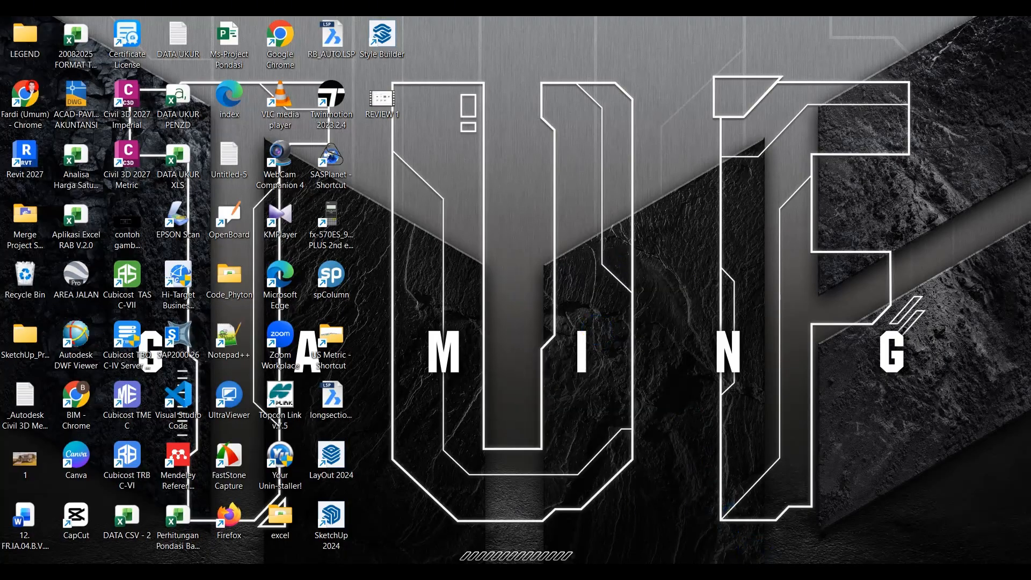
# Switch to the RUCIKA KELEN GREEN PPR-01 project in Revit and examine the pipes and fittings in the PIPE, FITTING & ACCESSORIES plan
pyautogui.click(864, 540)
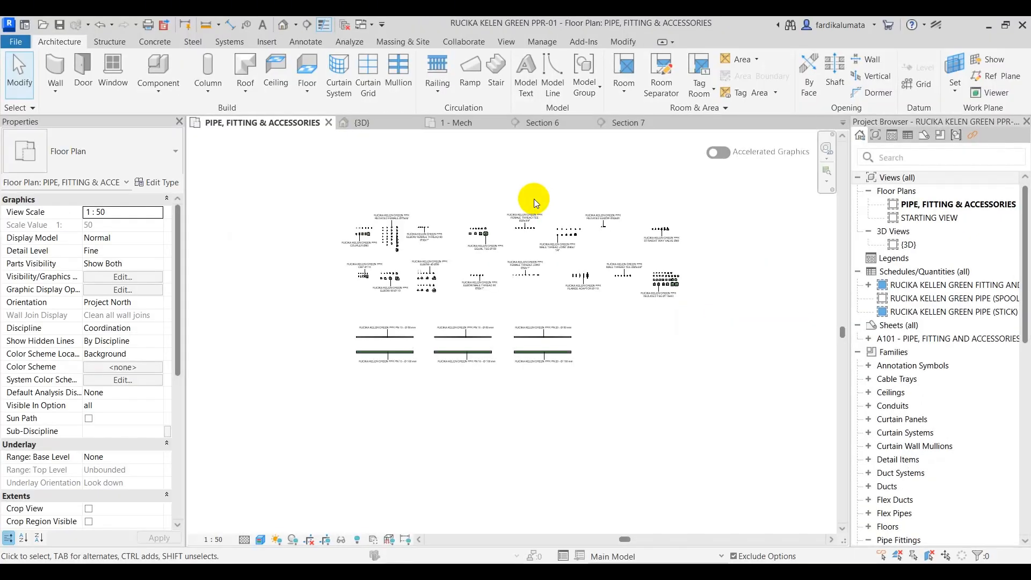
pyautogui.scroll(5, 652, 347)
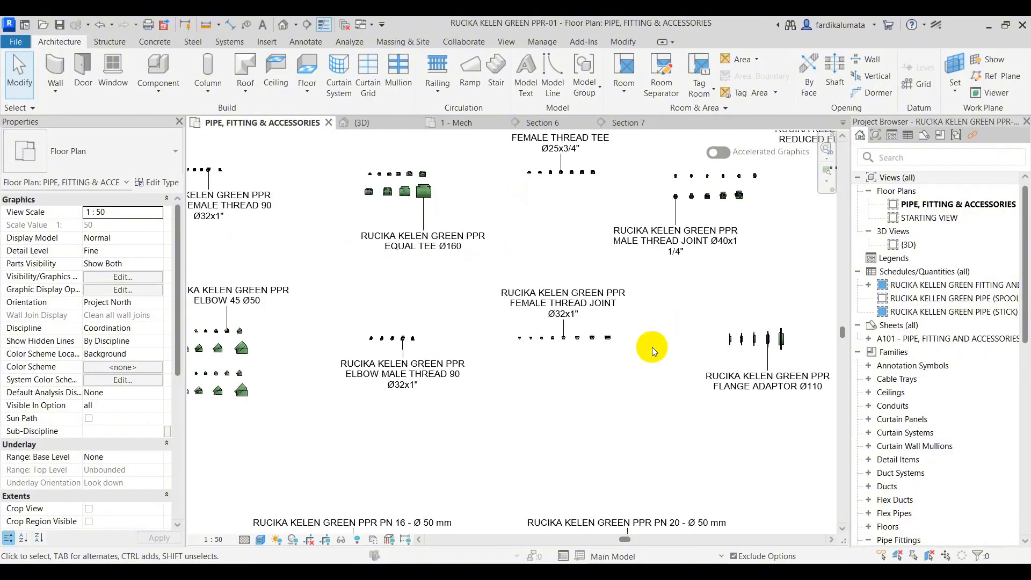
pyautogui.scroll(-5, 718, 299)
pyautogui.moveTo(575, 196); pyautogui.dragTo(519, 192, button='middle')
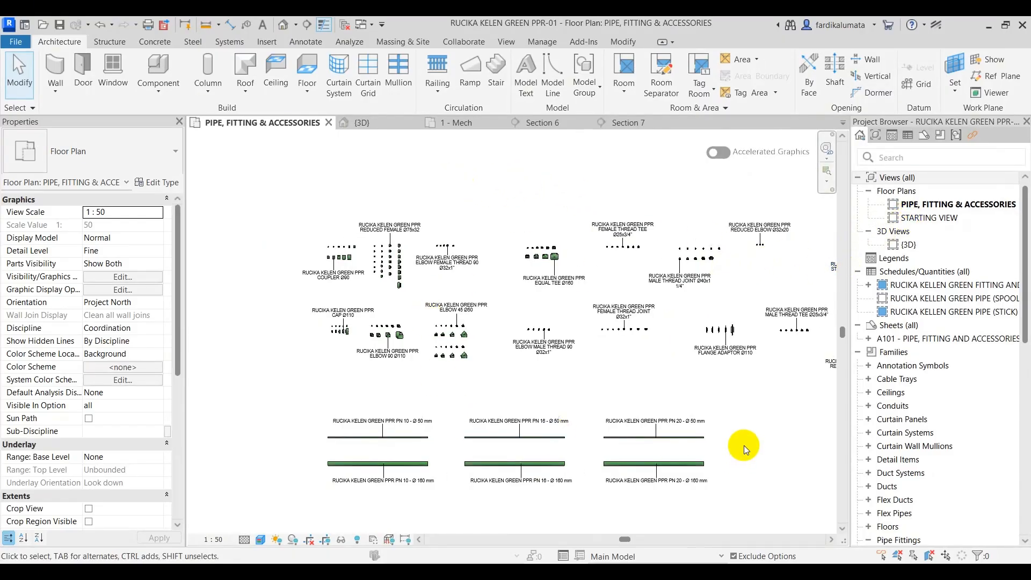
pyautogui.moveTo(743, 446); pyautogui.dragTo(658, 408, button='middle')
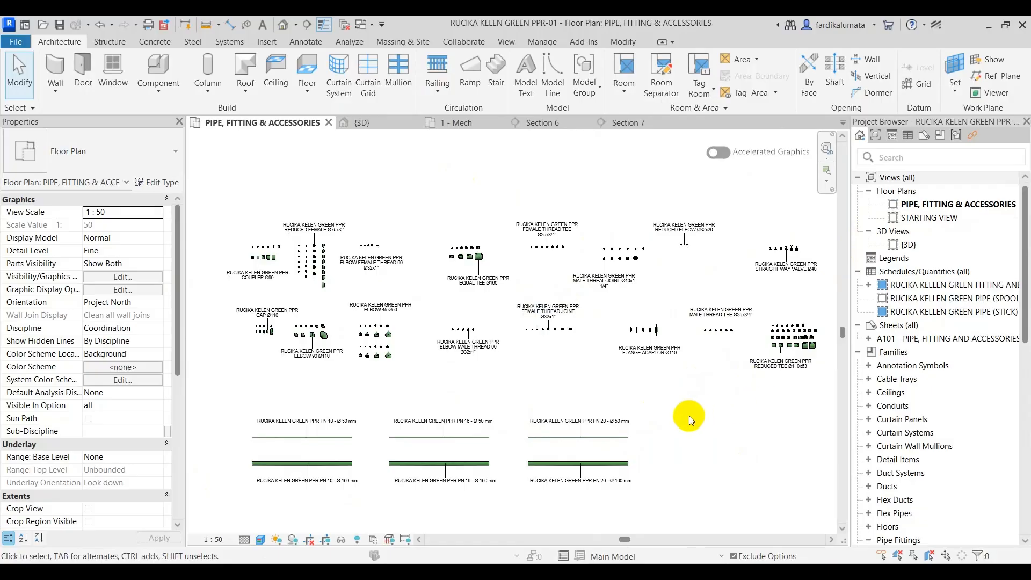
pyautogui.scroll(5, 295, 281)
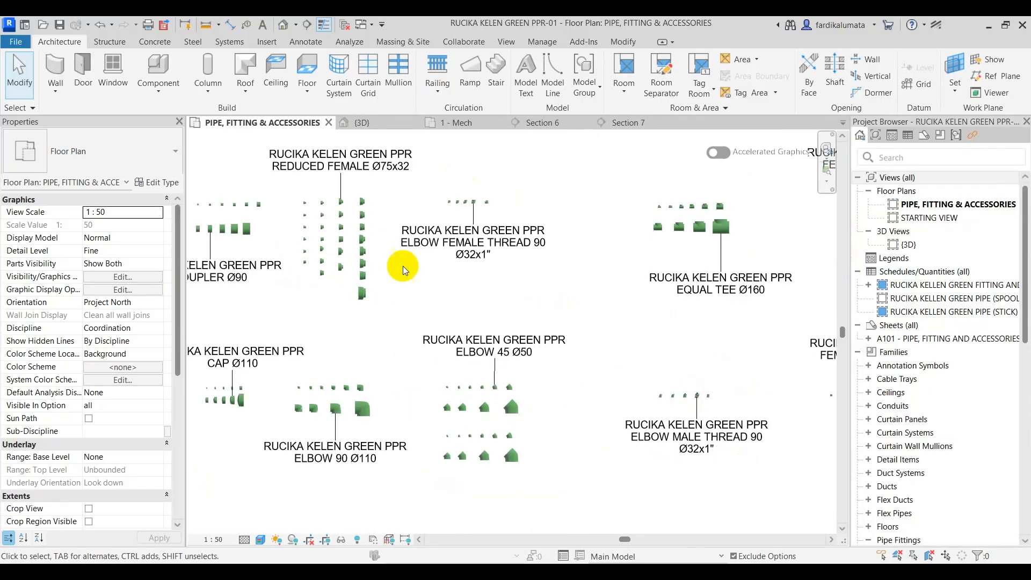
pyautogui.scroll(-4, 403, 266)
pyautogui.scroll(5, 316, 262)
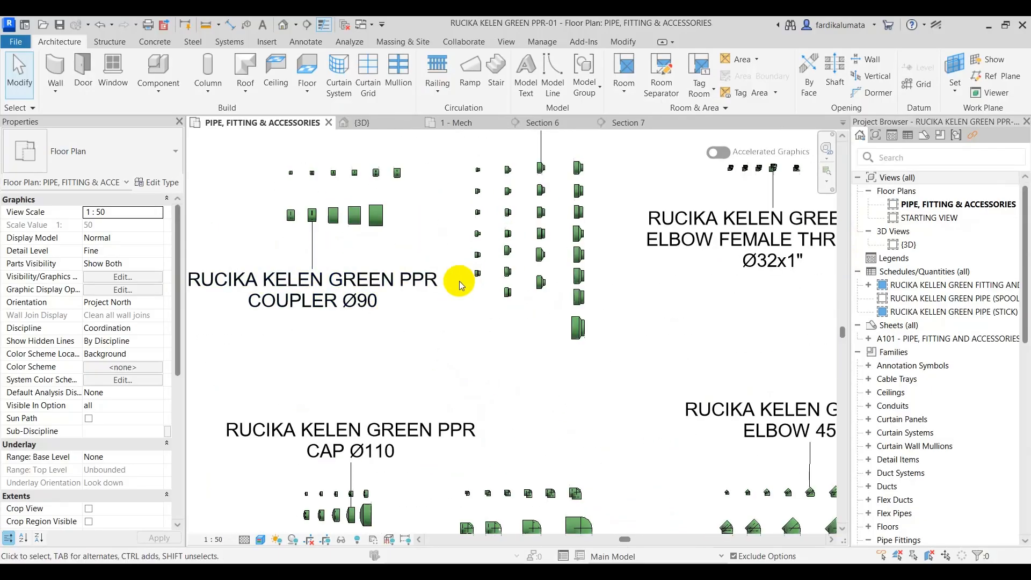
pyautogui.scroll(-8, 470, 296)
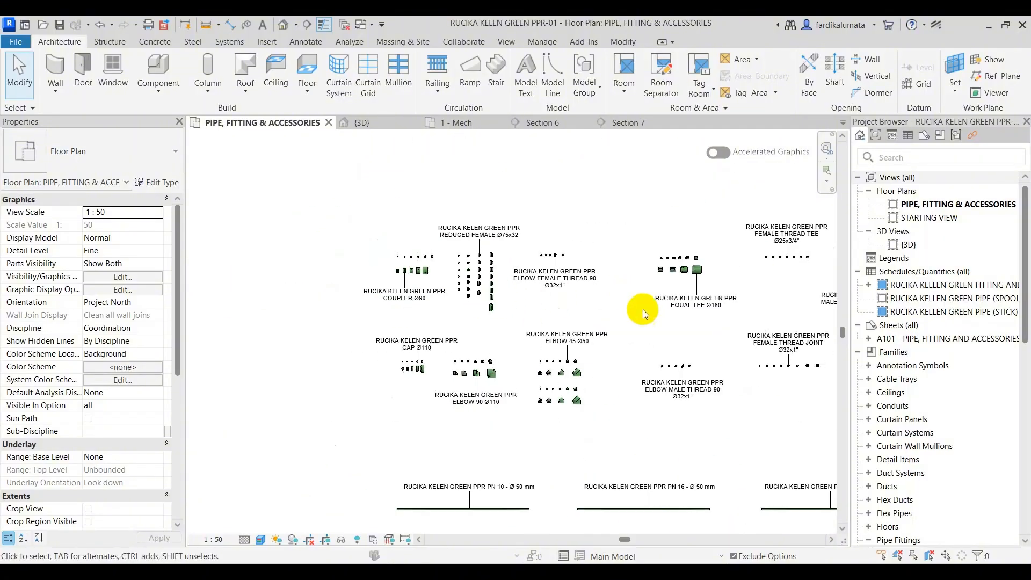
# Open the STARTING VIEW floor plan of the Rucika template and read its introduction and product information
pyautogui.click(920, 218)
pyautogui.doubleClick(920, 219)
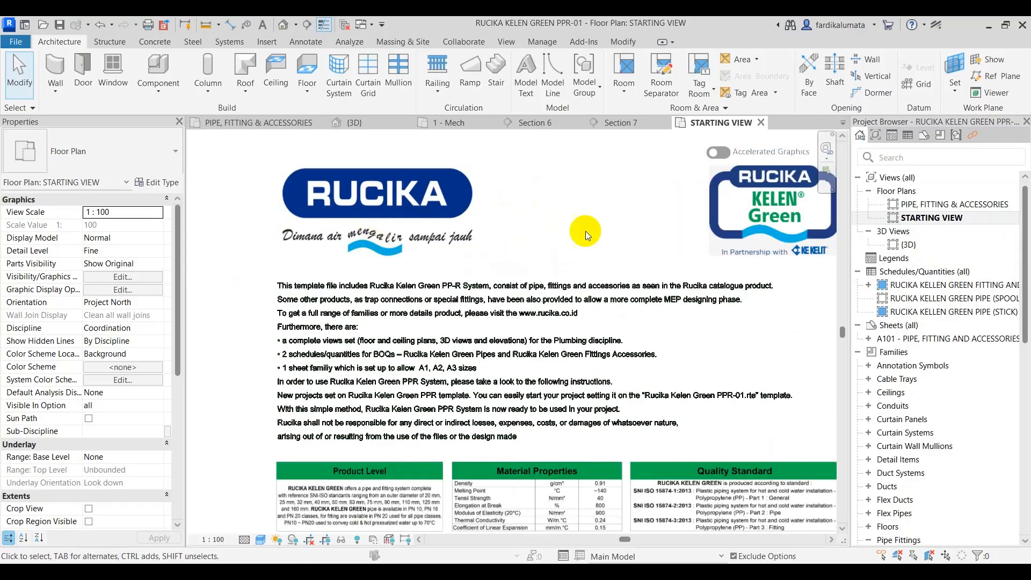
pyautogui.scroll(-4, 495, 199)
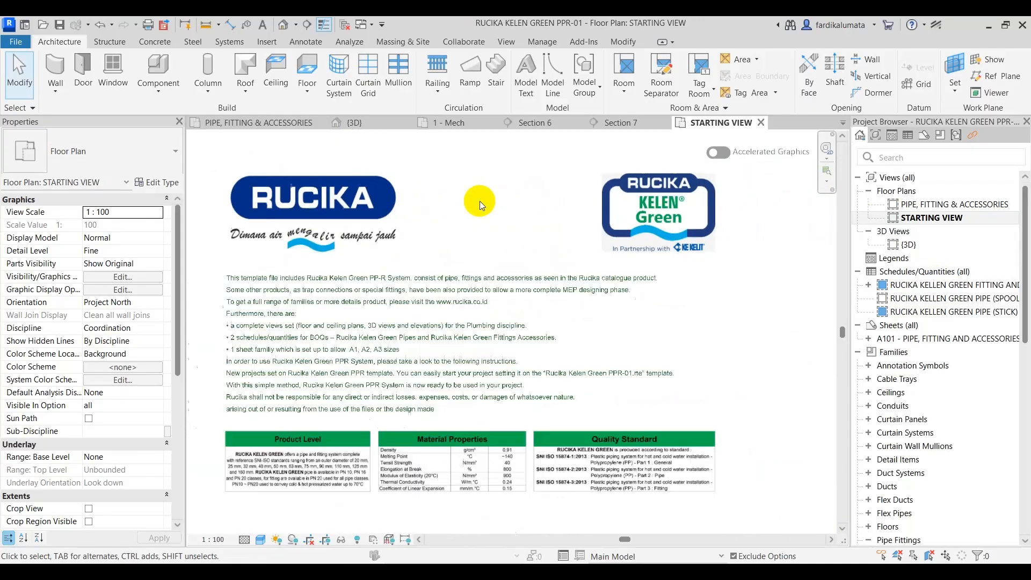
pyautogui.scroll(2, 492, 326)
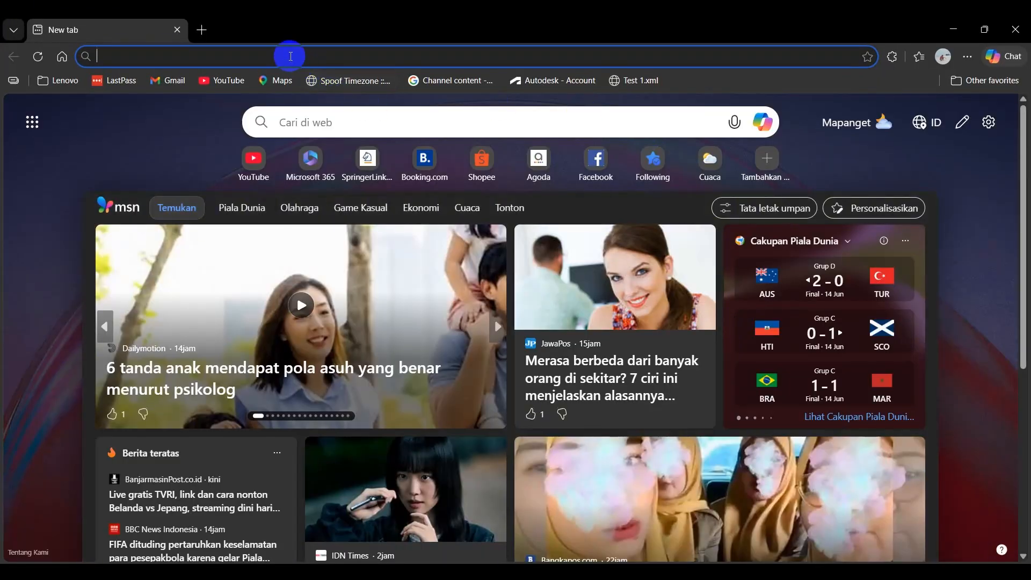
# Search the web in Microsoft Edge for "rucika familynrevit"
pyautogui.click(290, 56)
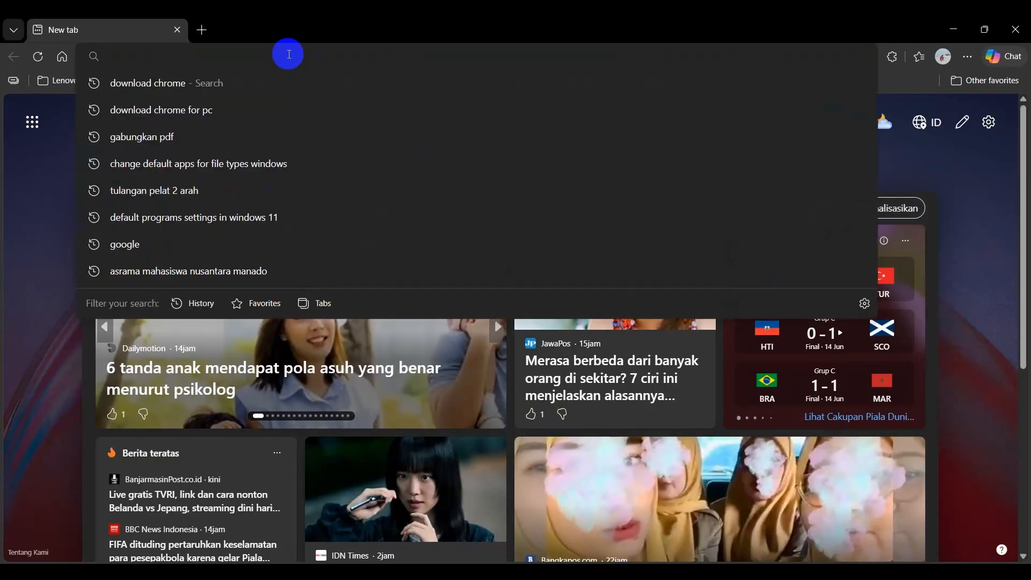
pyautogui.write('rucika')
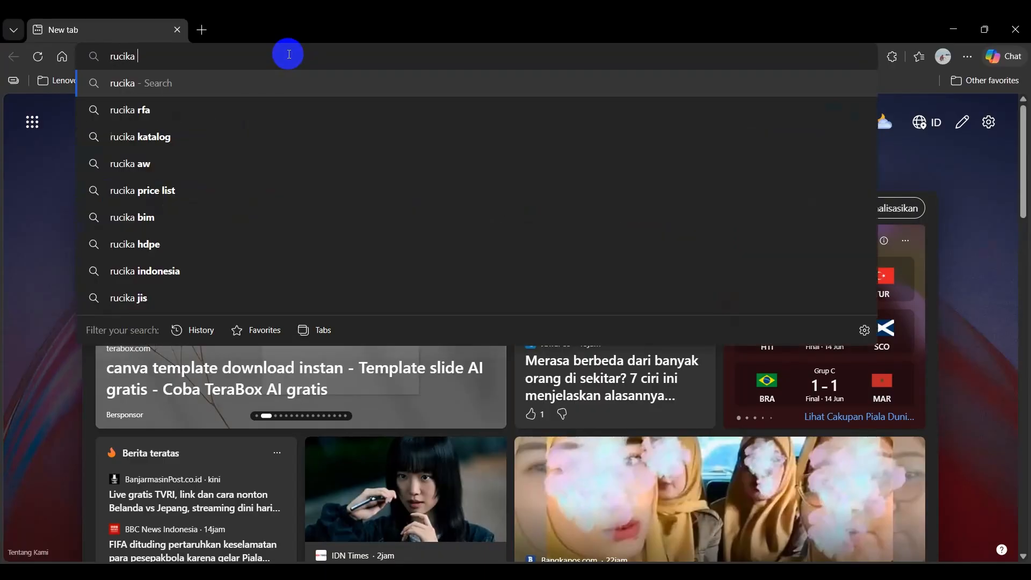
pyautogui.write(' familyn')
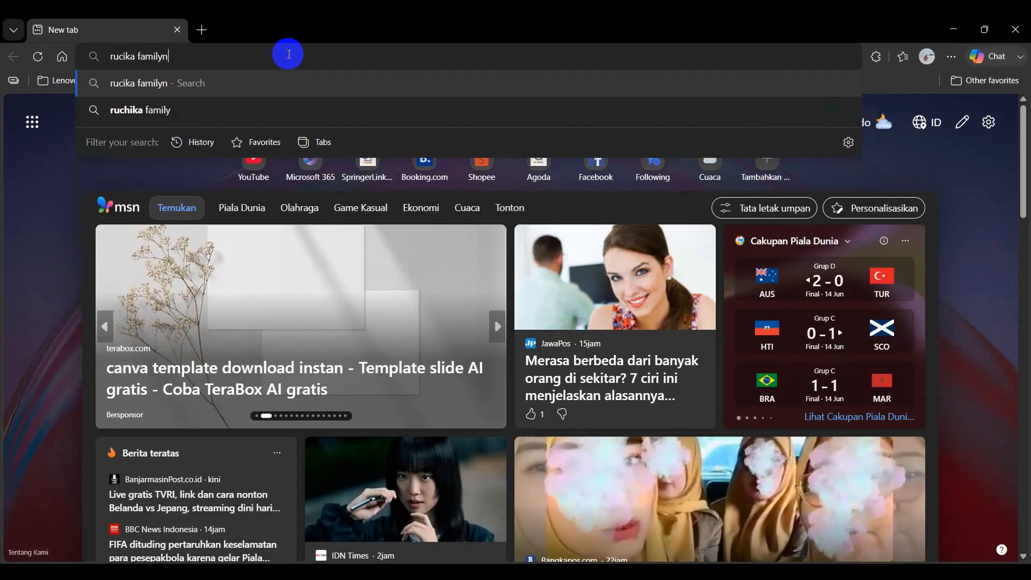
pyautogui.write('revit')
pyautogui.press('Return')
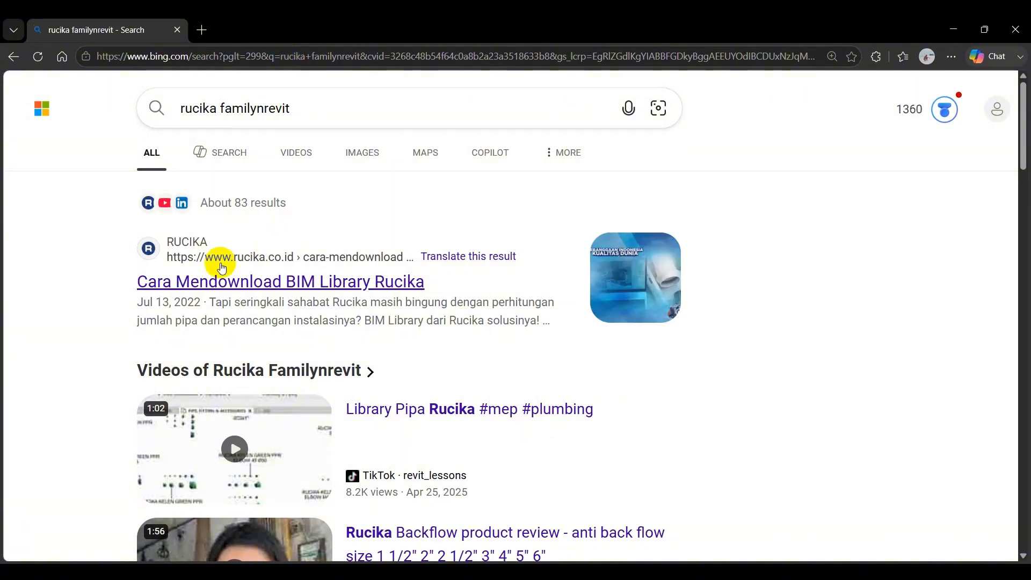
# Open the "Cara Mendownload BIM Library Rucika" result in a new tab and read its download instructions
pyautogui.rightClick(345, 295)
pyautogui.click(397, 303)
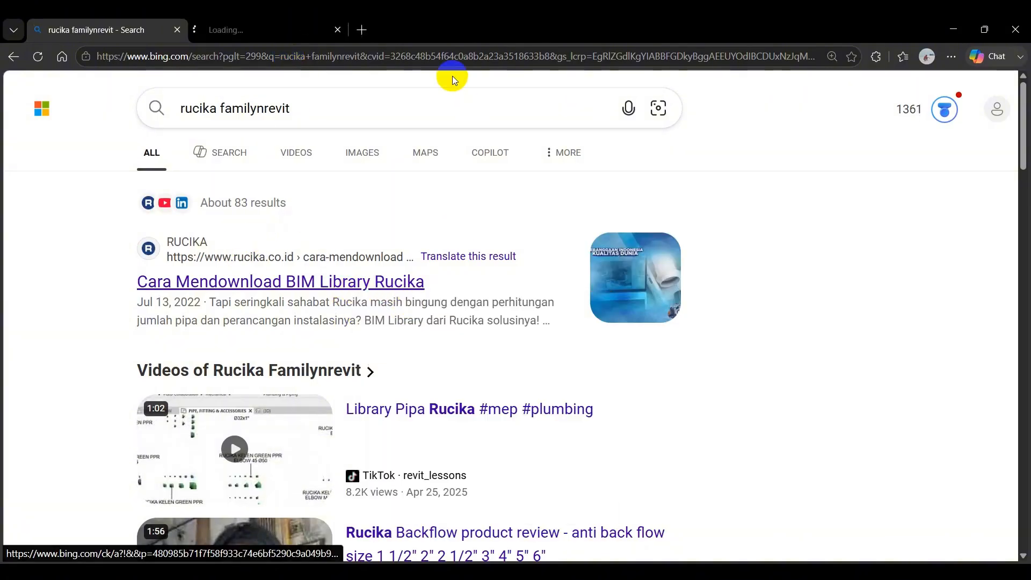
pyautogui.click(248, 30)
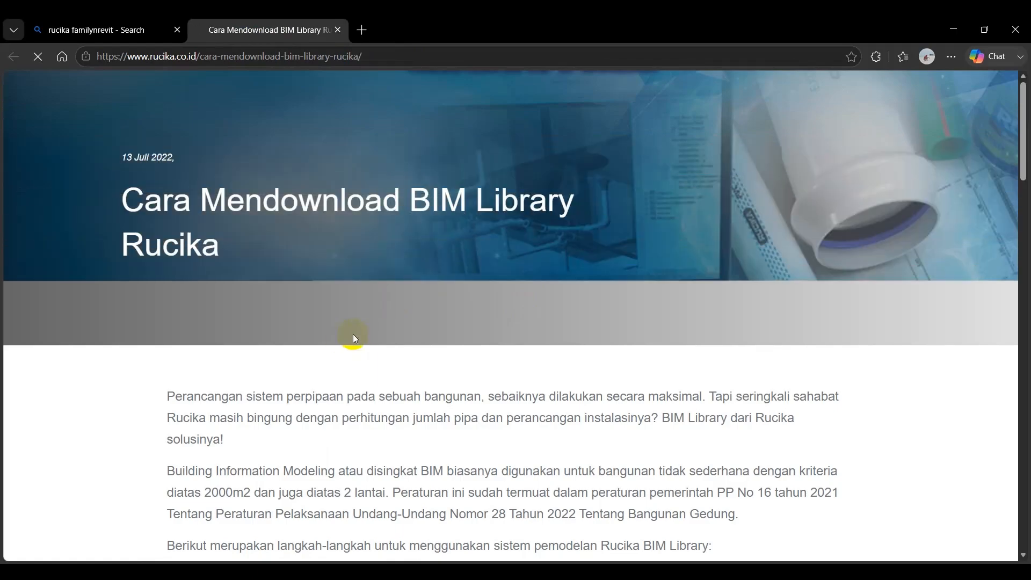
pyautogui.scroll(-10, 545, 311)
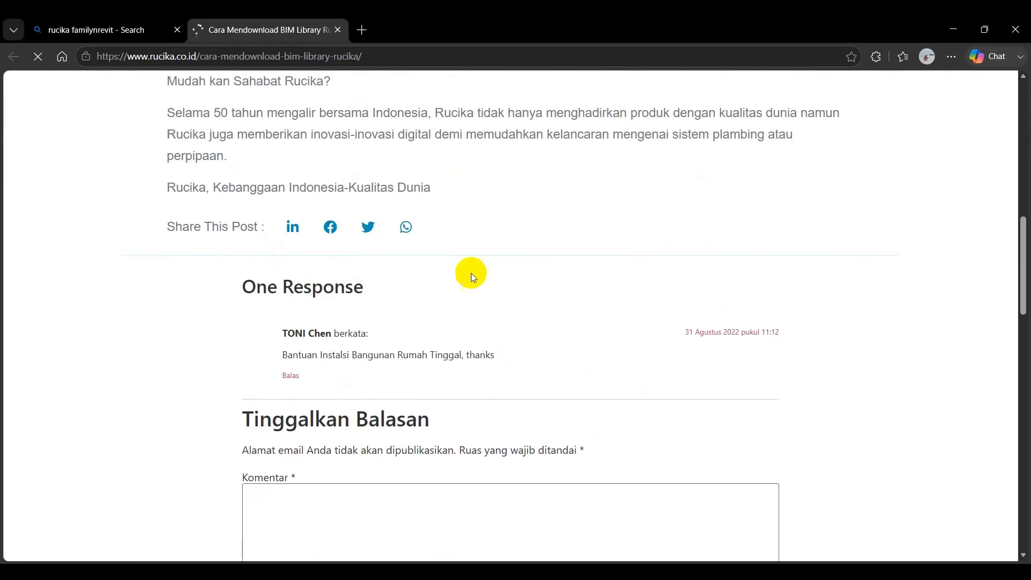
pyautogui.scroll(7, 430, 279)
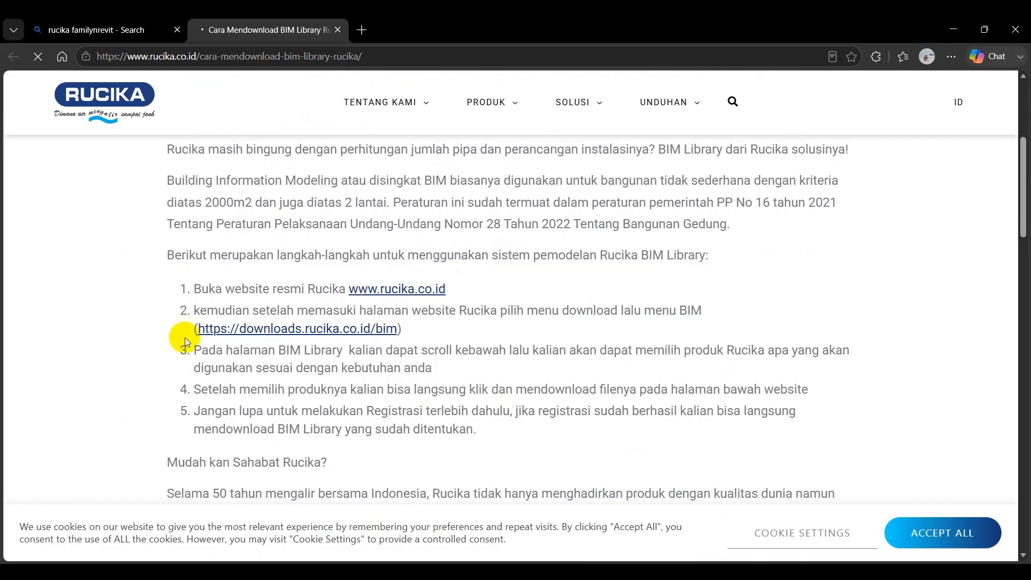
pyautogui.scroll(-10, 462, 304)
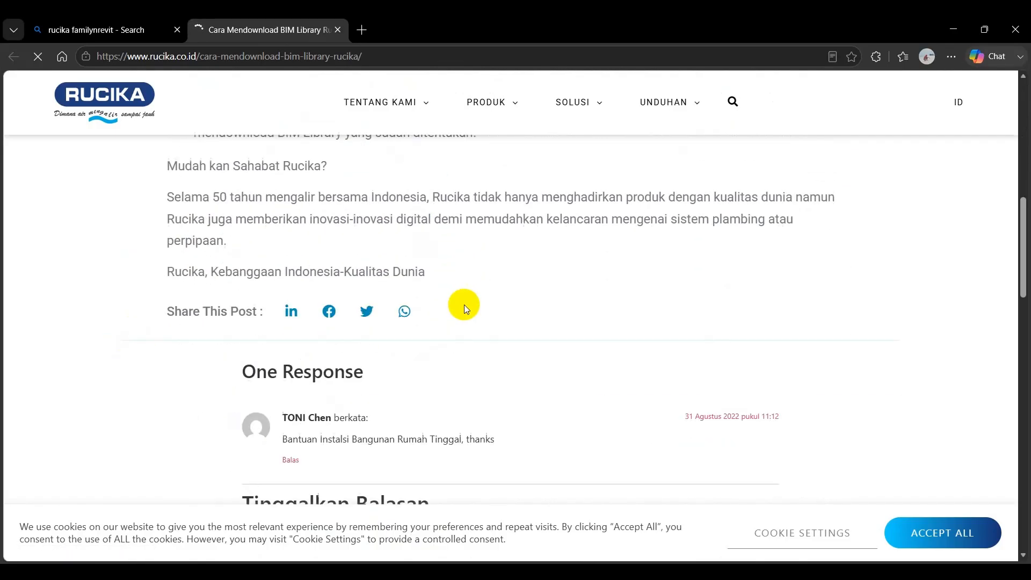
pyautogui.scroll(-7, 410, 308)
# Return to Revit and examine the fitting families in the PIPE, FITTING & ACCESSORIES plan, zooming in on the couplers
pyautogui.click(950, 27)
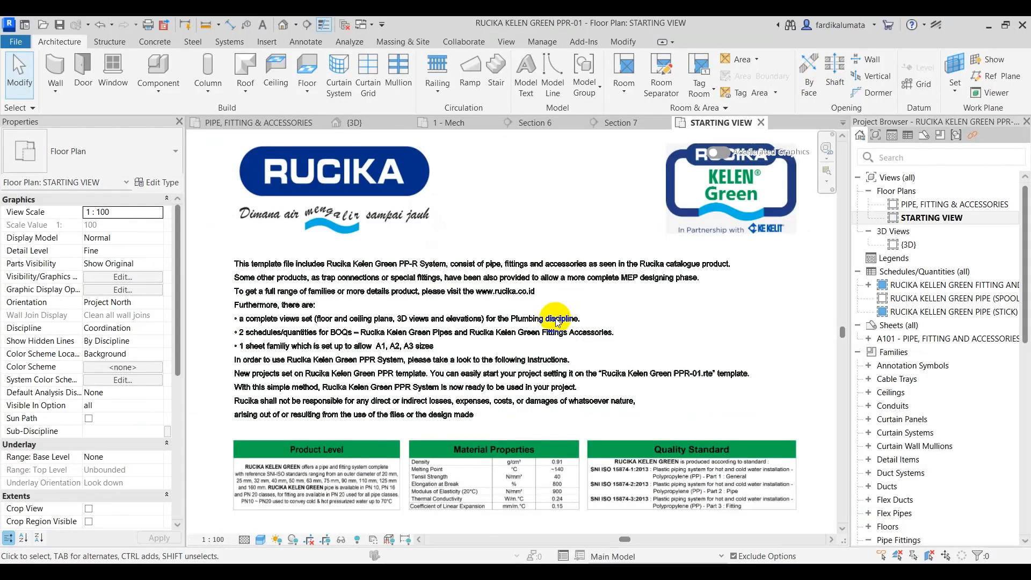
pyautogui.scroll(-2, 467, 218)
pyautogui.click(669, 213)
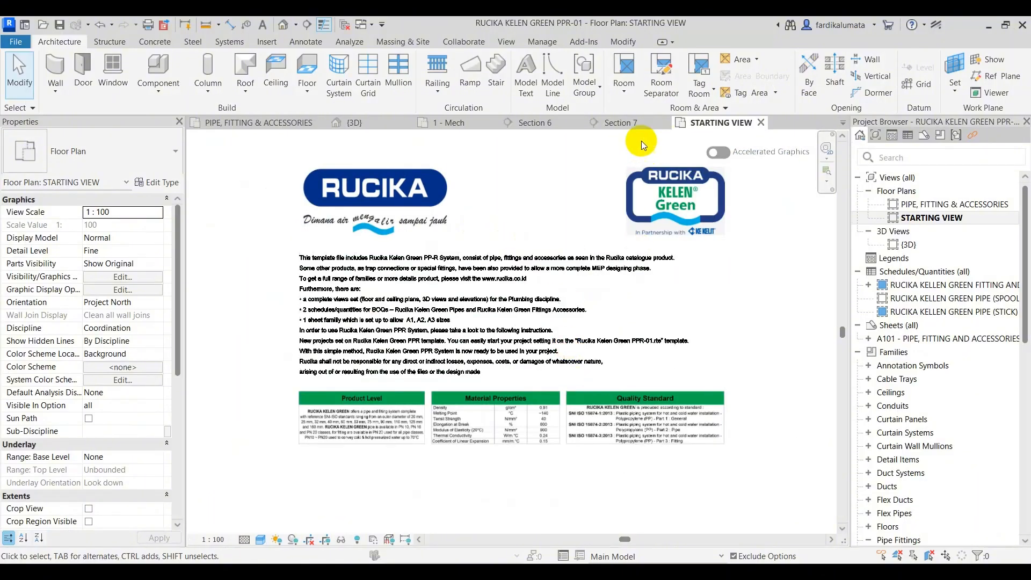
pyautogui.click(276, 123)
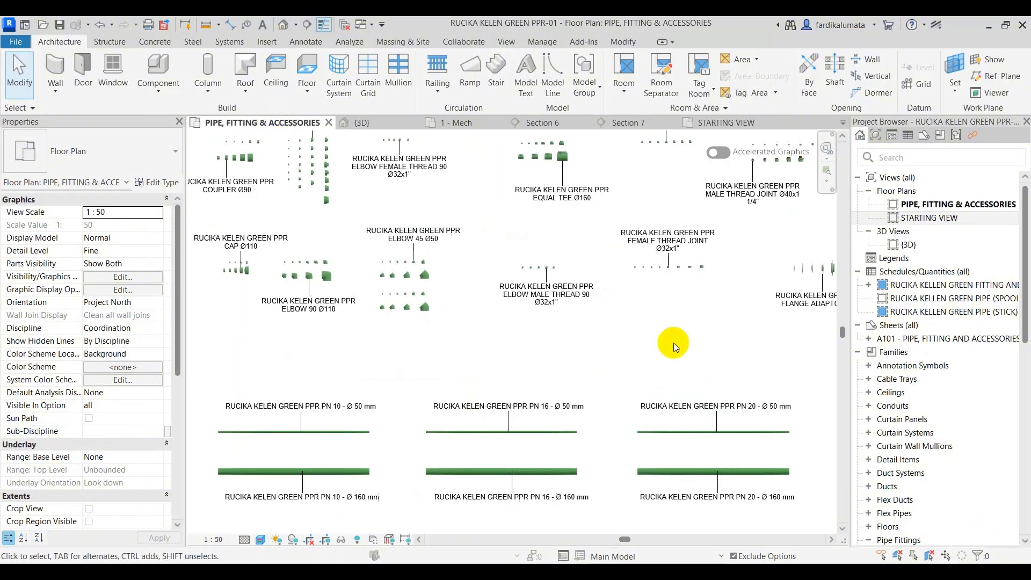
pyautogui.scroll(-5, 673, 343)
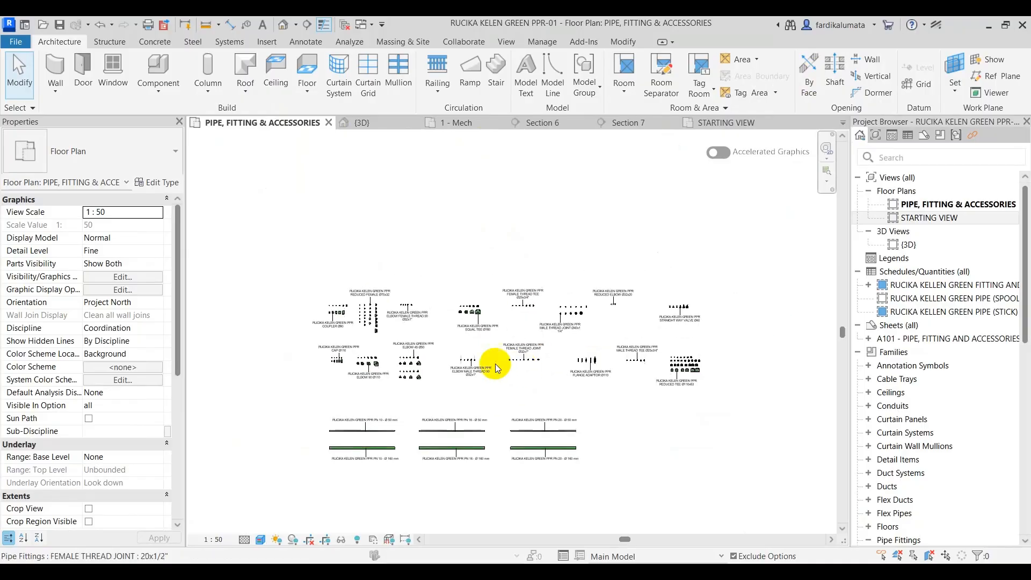
pyautogui.scroll(3, 495, 369)
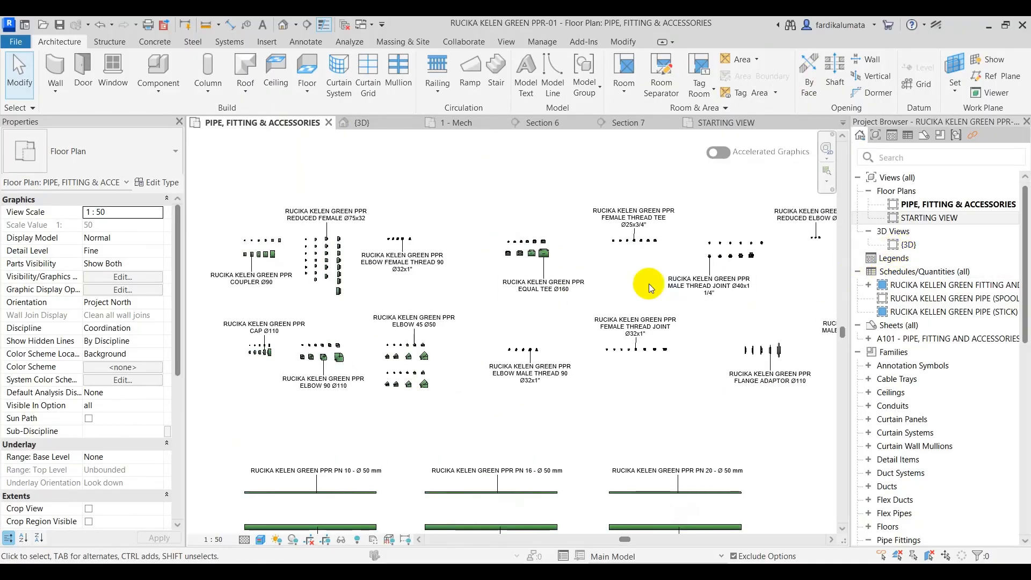
pyautogui.scroll(-2, 578, 384)
pyautogui.scroll(2, 453, 341)
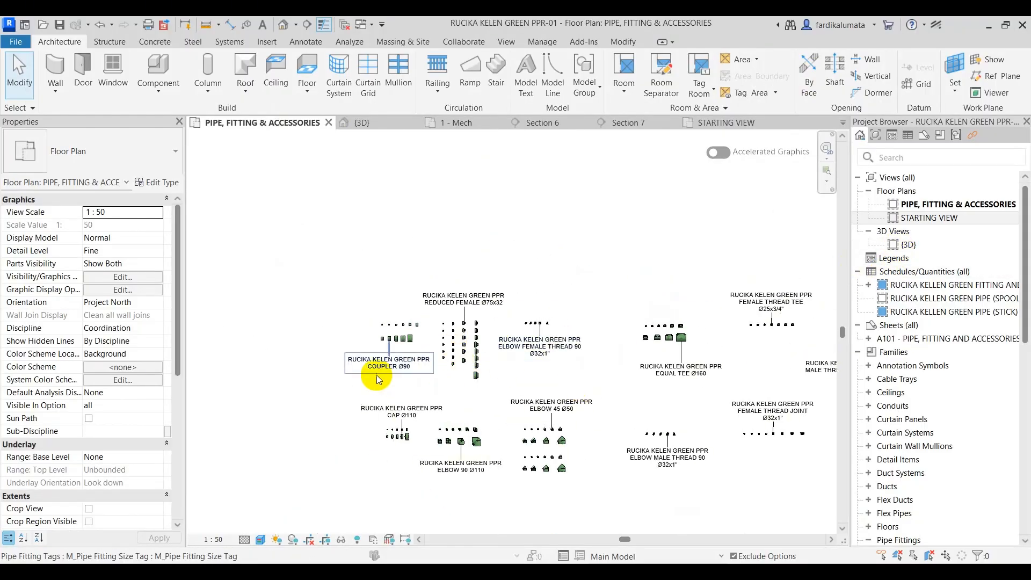
pyautogui.scroll(4, 387, 373)
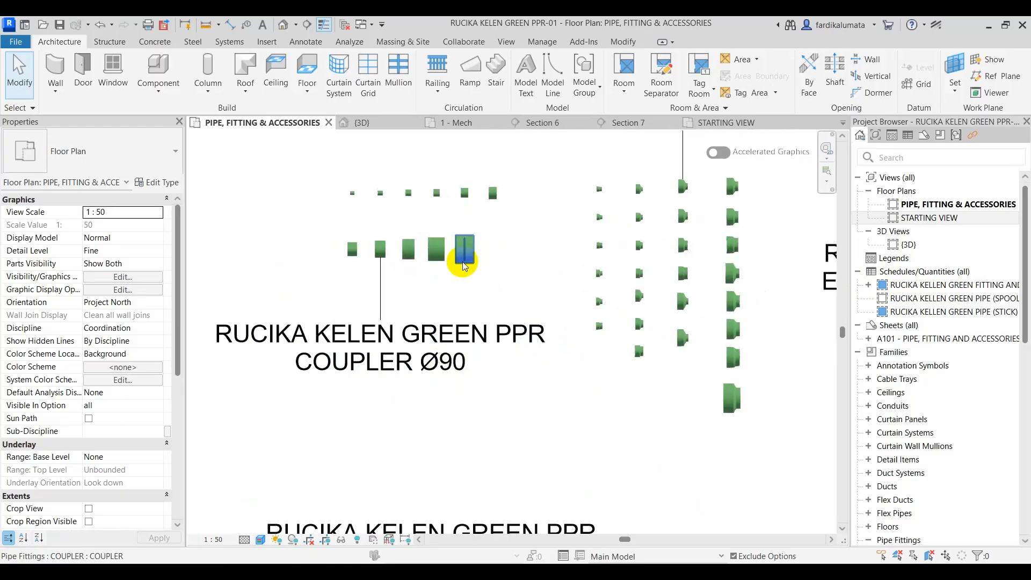
# Examine the reduced female, elbow female thread 90 and equal tee fitting families in the PIPE, FITTING & ACCESSORIES plan
pyautogui.scroll(-3, 600, 282)
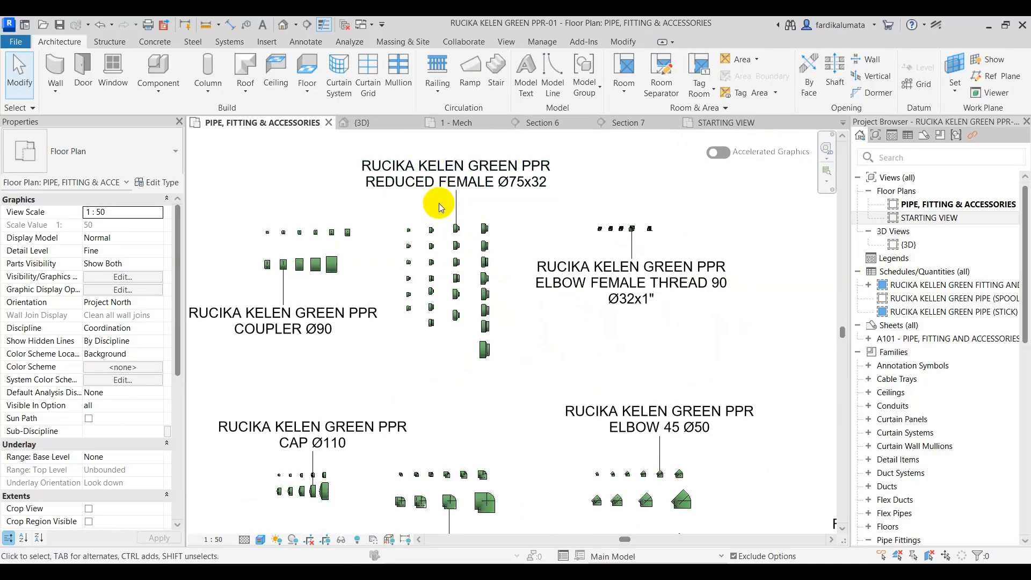
pyautogui.scroll(4, 638, 226)
pyautogui.scroll(-3, 752, 322)
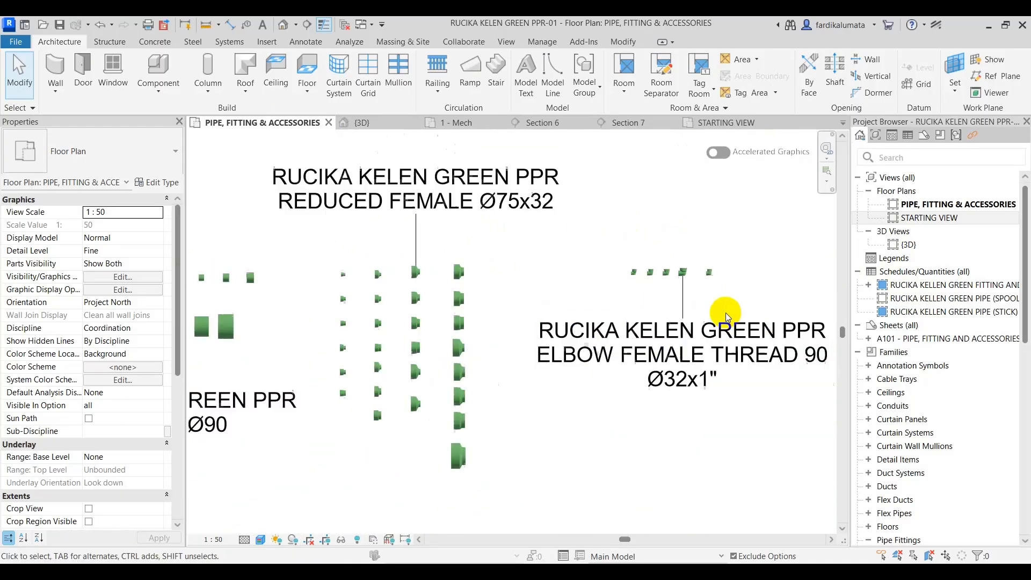
pyautogui.moveTo(768, 317); pyautogui.dragTo(453, 312, button='middle')
pyautogui.scroll(-1, 558, 310)
pyautogui.moveTo(685, 366); pyautogui.dragTo(582, 342, button='middle')
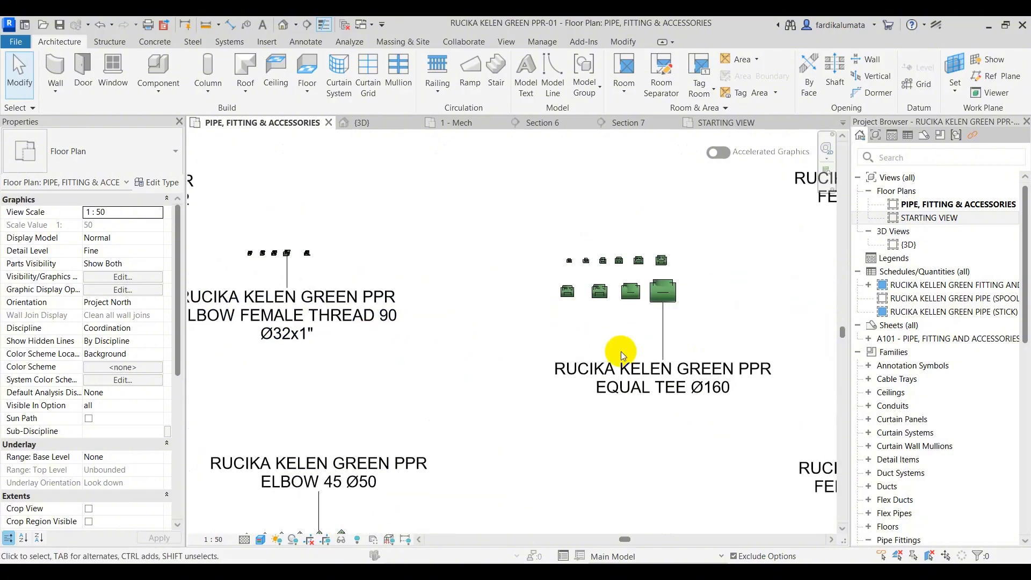
pyautogui.scroll(2, 678, 374)
pyautogui.scroll(4, 687, 247)
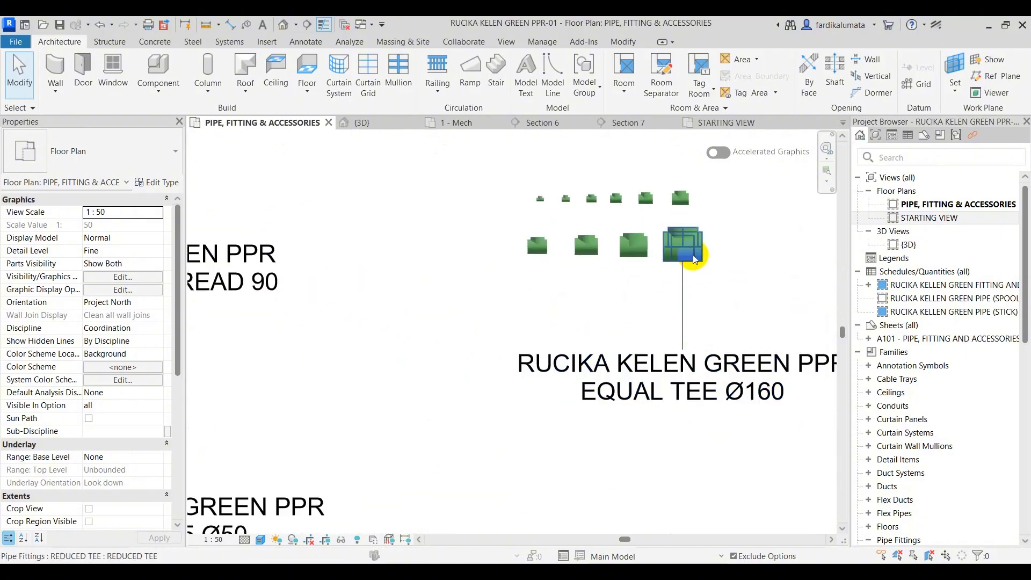
pyautogui.scroll(-5, 587, 272)
pyautogui.scroll(5, 647, 338)
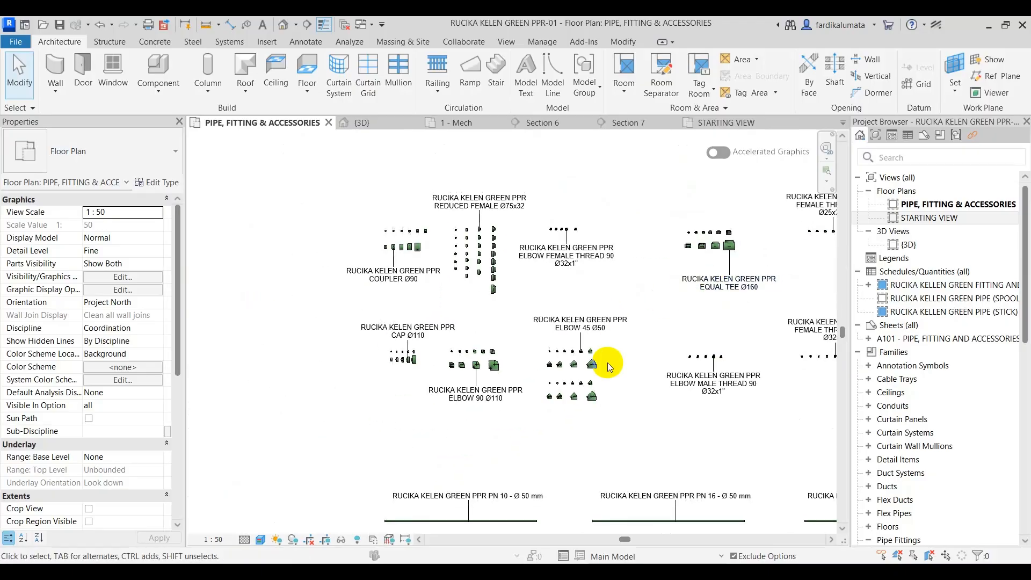
# Examine the elbow 45, elbow 90 and cap fitting families in the plan, looking closely at the caps
pyautogui.scroll(-3, 707, 299)
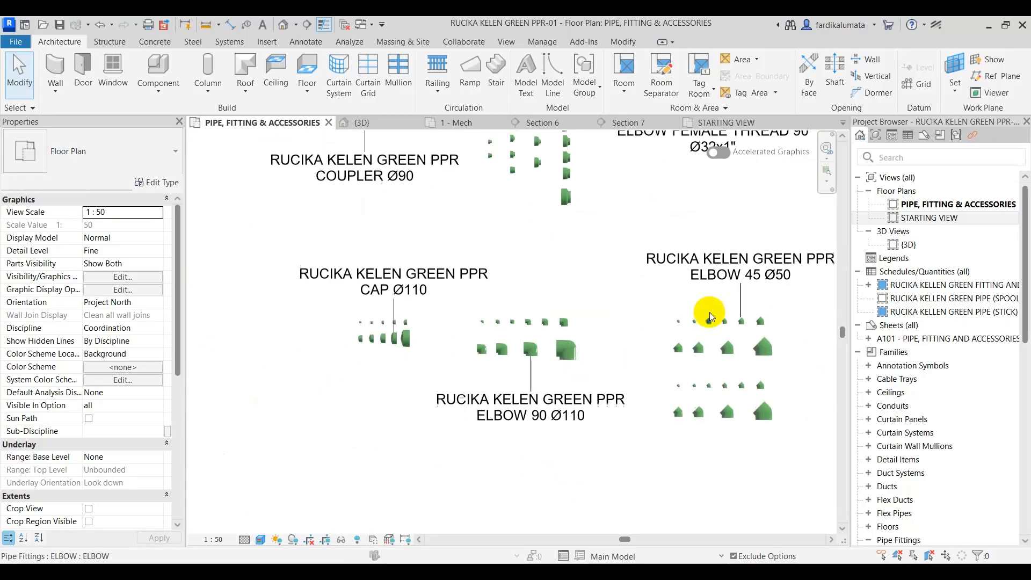
pyautogui.scroll(3, 549, 427)
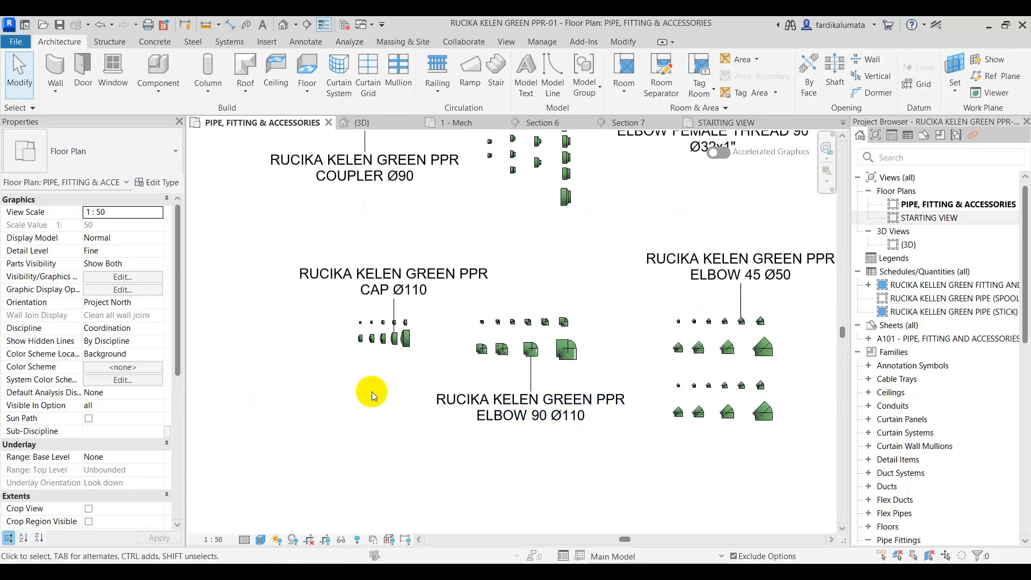
pyautogui.scroll(5, 420, 311)
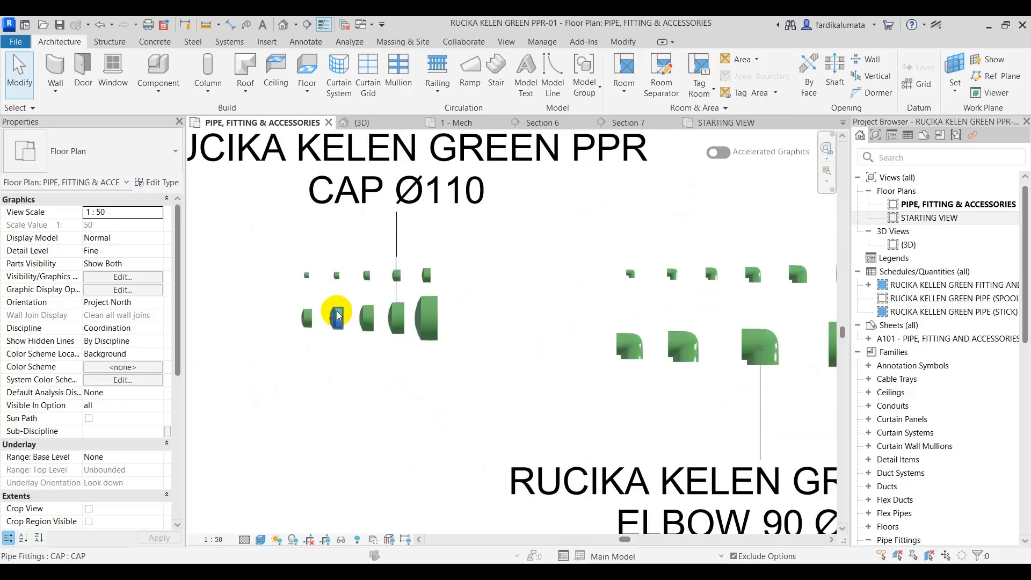
pyautogui.scroll(-3, 626, 338)
pyautogui.scroll(-2, 501, 385)
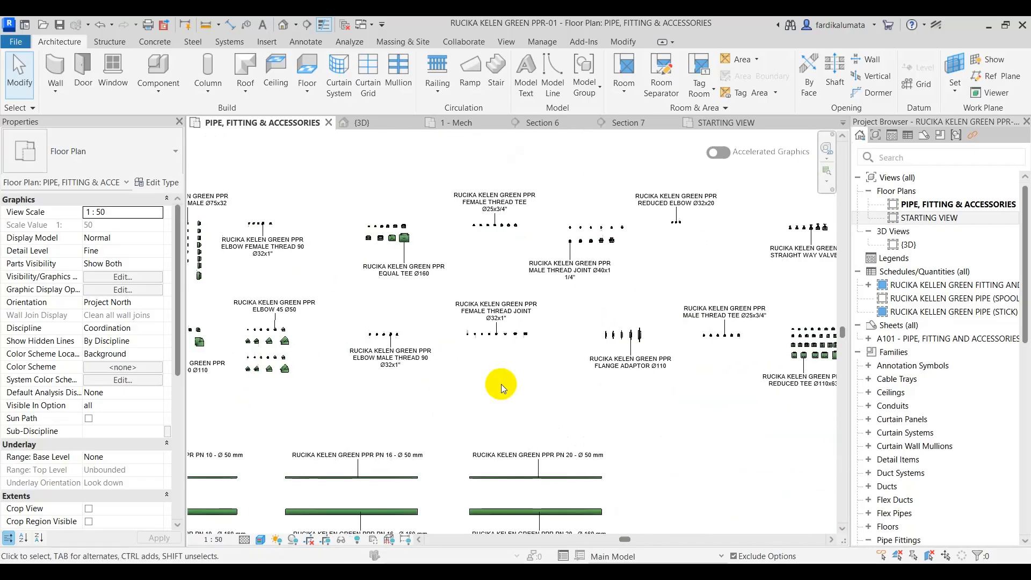
# Examine the male thread tee and reduced tee fitting families in the plan
pyautogui.scroll(4, 717, 400)
pyautogui.scroll(2, 716, 400)
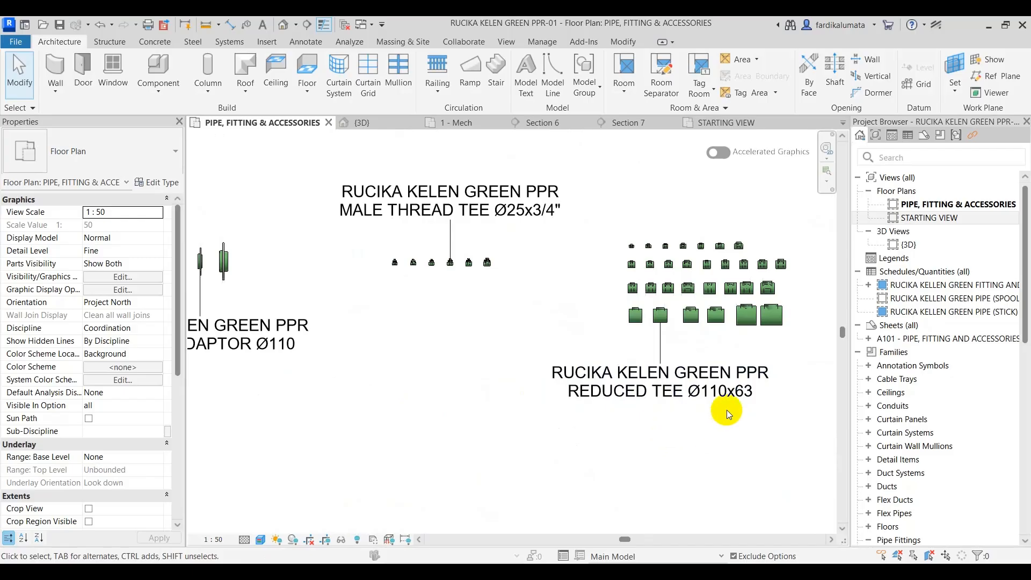
pyautogui.scroll(3, 746, 268)
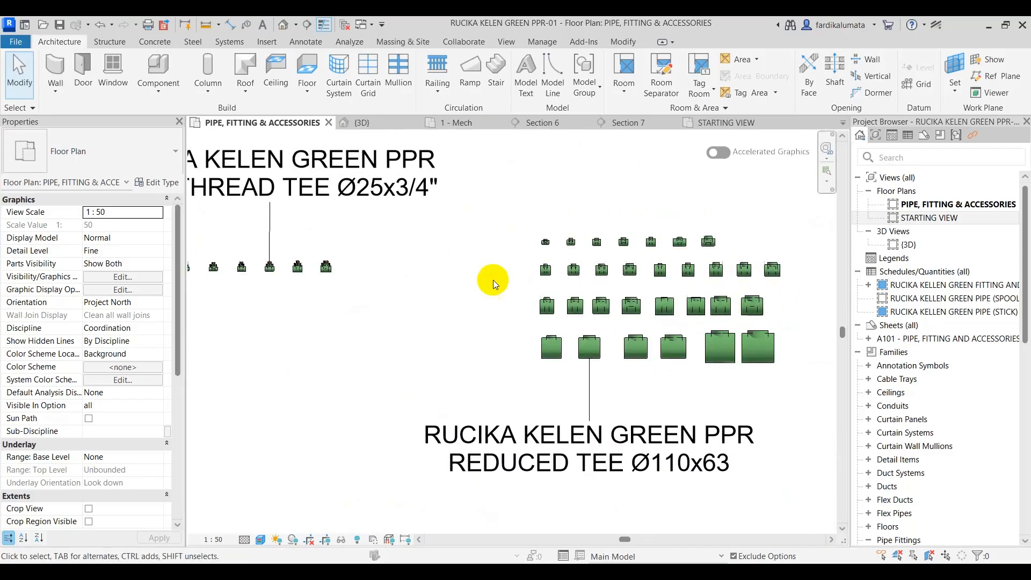
pyautogui.scroll(-4, 627, 311)
pyautogui.scroll(-2, 559, 330)
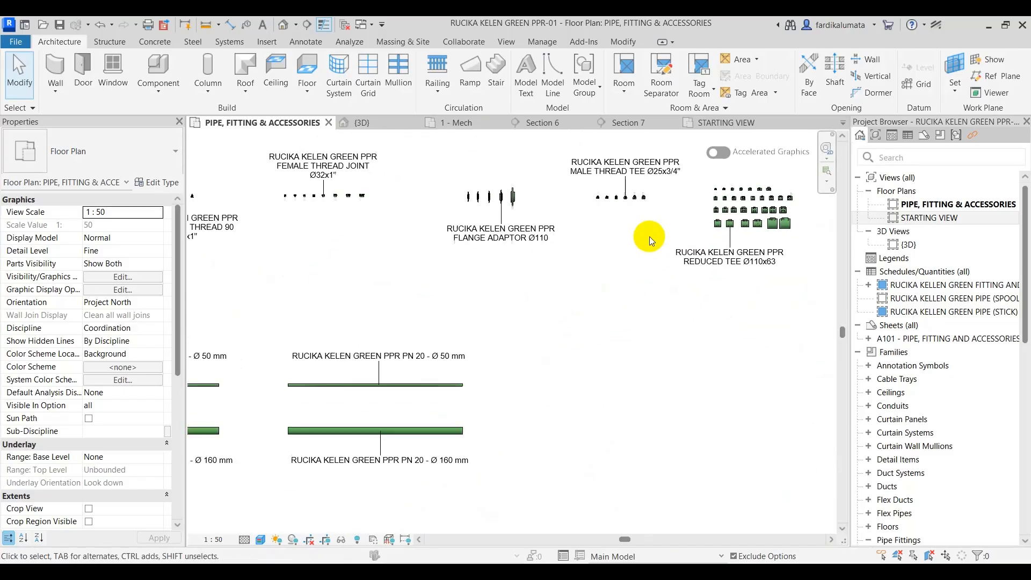
# Compare the Kelen Green PPR pipe samples in PN 10, PN 16 and PN 20 at 50 mm and 160 mm diameter
pyautogui.scroll(3, 534, 483)
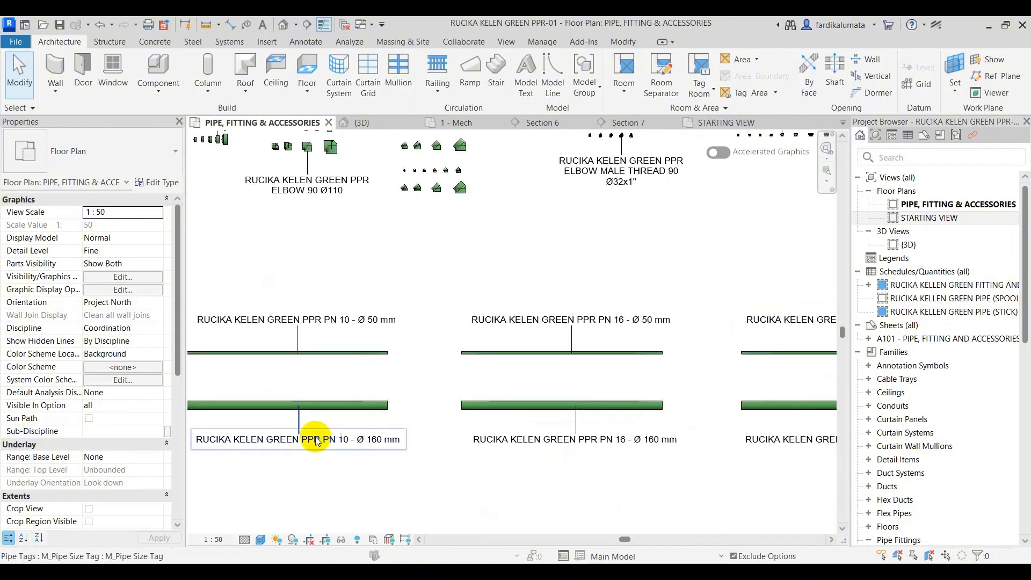
pyautogui.moveTo(310, 350); pyautogui.dragTo(430, 353, button='middle')
pyautogui.scroll(2, 424, 336)
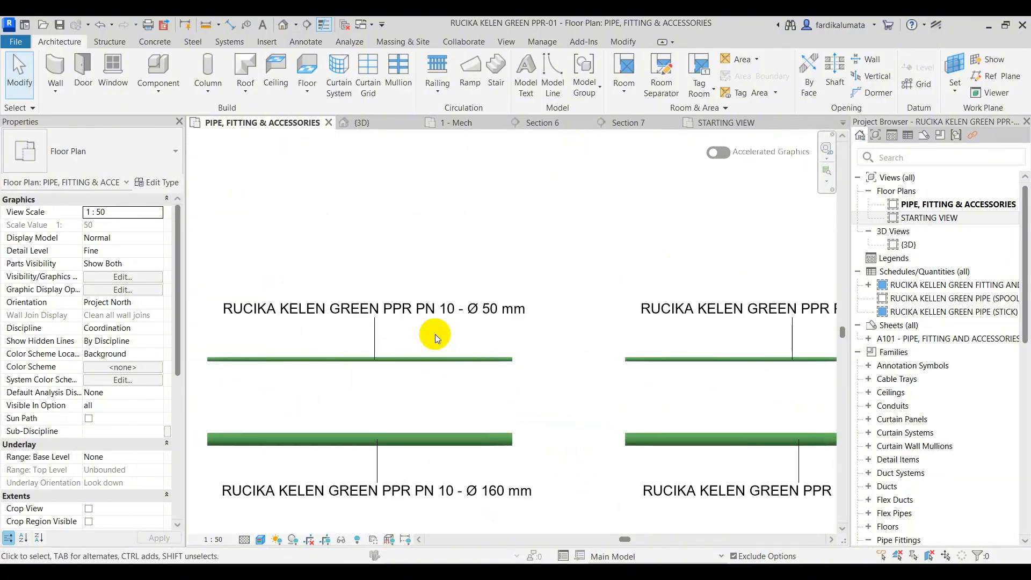
pyautogui.scroll(-2, 437, 321)
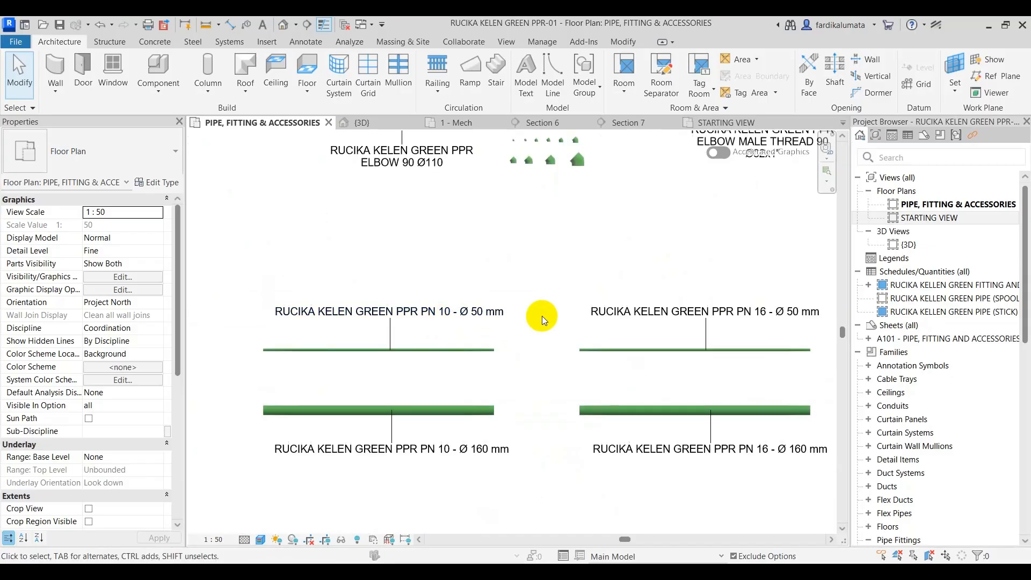
pyautogui.moveTo(793, 321); pyautogui.dragTo(419, 337, button='middle')
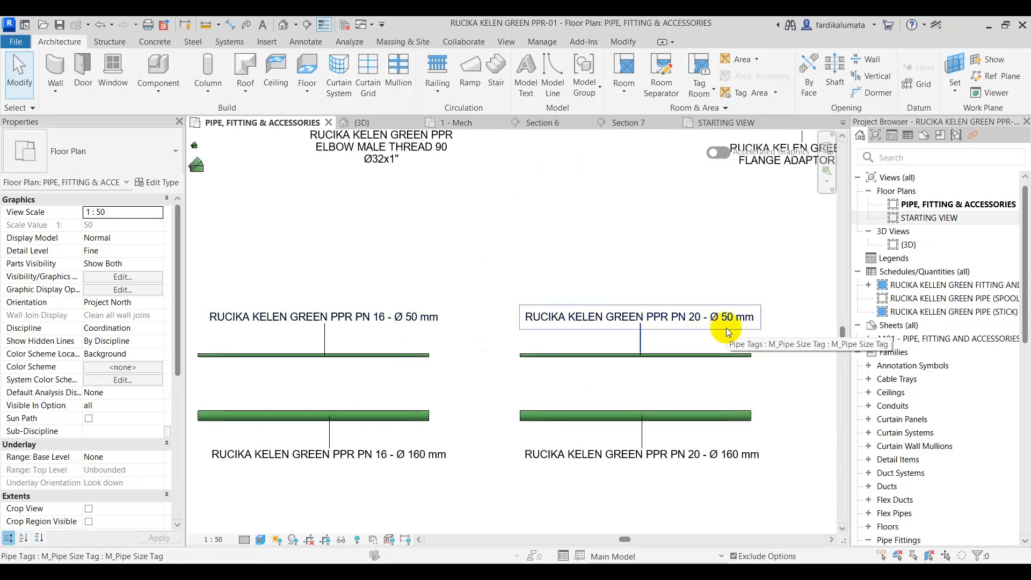
pyautogui.scroll(-2, 599, 265)
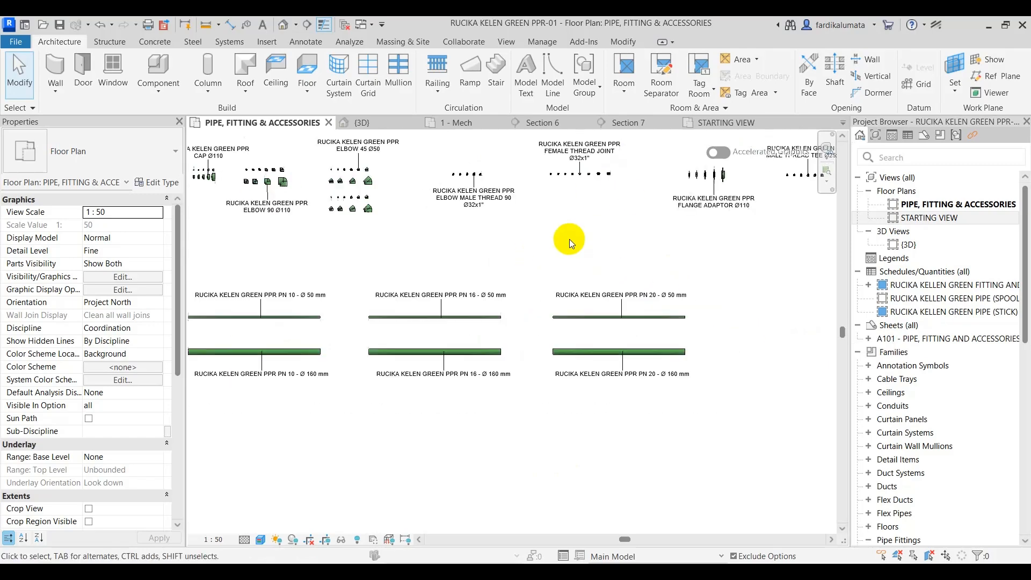
# Return to the fitting rows above the pipe samples and look over the elbows, tees and thread joints
pyautogui.moveTo(569, 239); pyautogui.dragTo(695, 291, button='middle')
pyautogui.scroll(-1, 586, 306)
pyautogui.scroll(3, 587, 212)
pyautogui.moveTo(587, 213); pyautogui.dragTo(552, 289, button='middle')
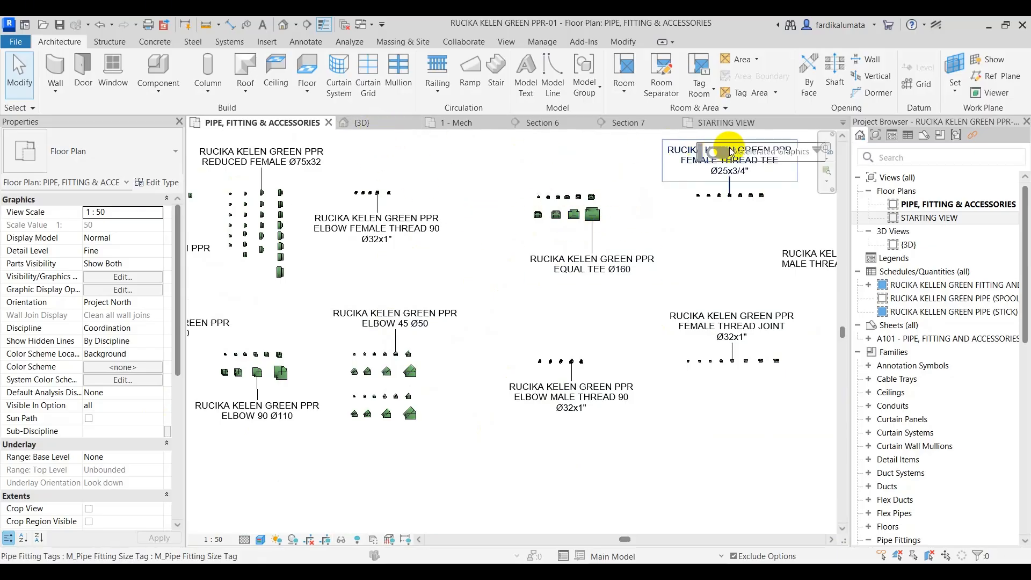
# Switch to the MEP - LAB - 2 project's {3D} view and examine the ductwork, toilets, urinals and tanks from several angles
pyautogui.click(378, 128)
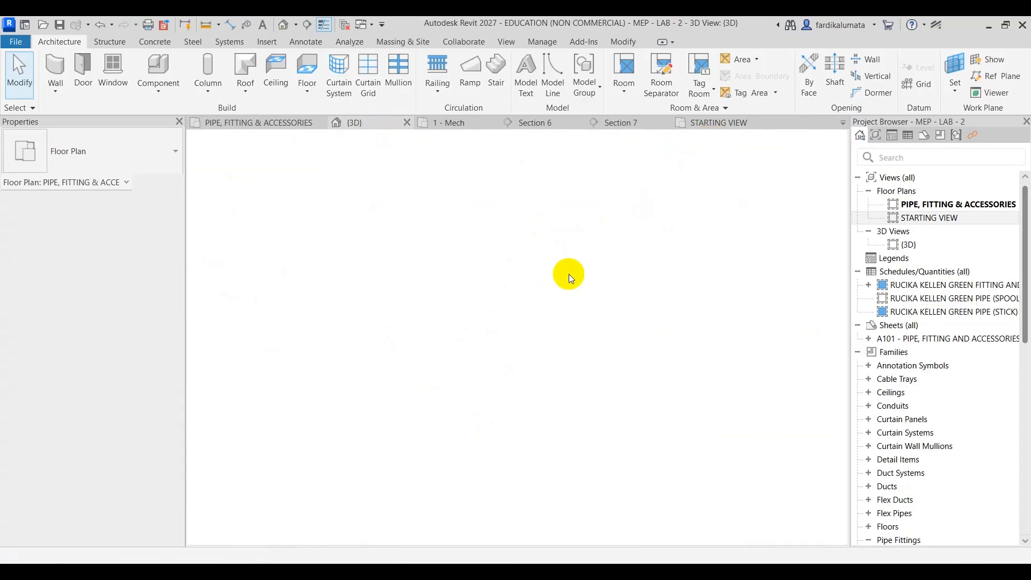
pyautogui.scroll(5, 367, 379)
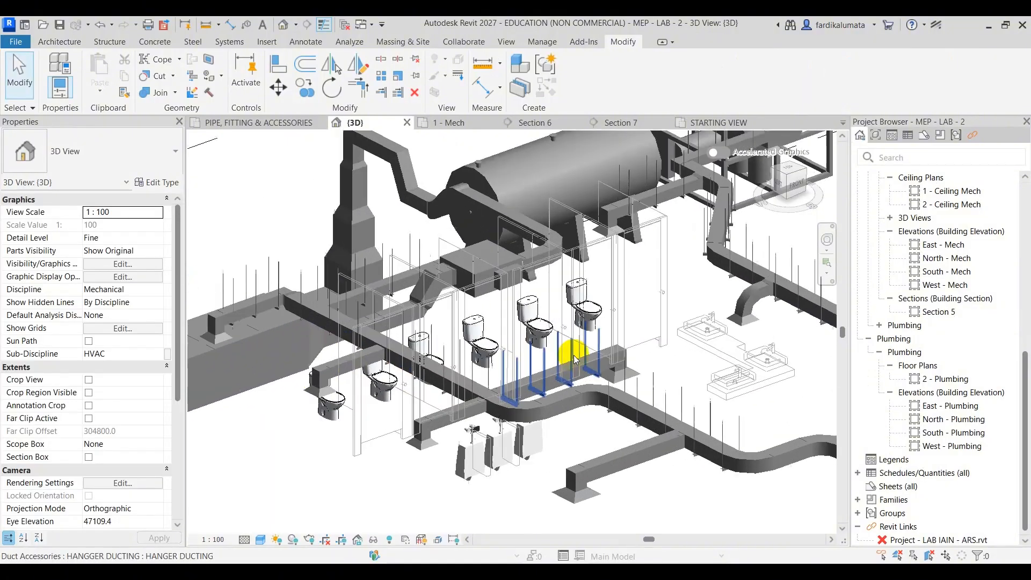
pyautogui.scroll(-3, 660, 341)
pyautogui.scroll(4, 366, 343)
pyautogui.moveTo(366, 344); pyautogui.dragTo(488, 396, button='middle')
pyautogui.scroll(-3, 487, 395)
pyautogui.moveTo(591, 269); pyautogui.dragTo(441, 346, button='middle')
pyautogui.scroll(1, 440, 346)
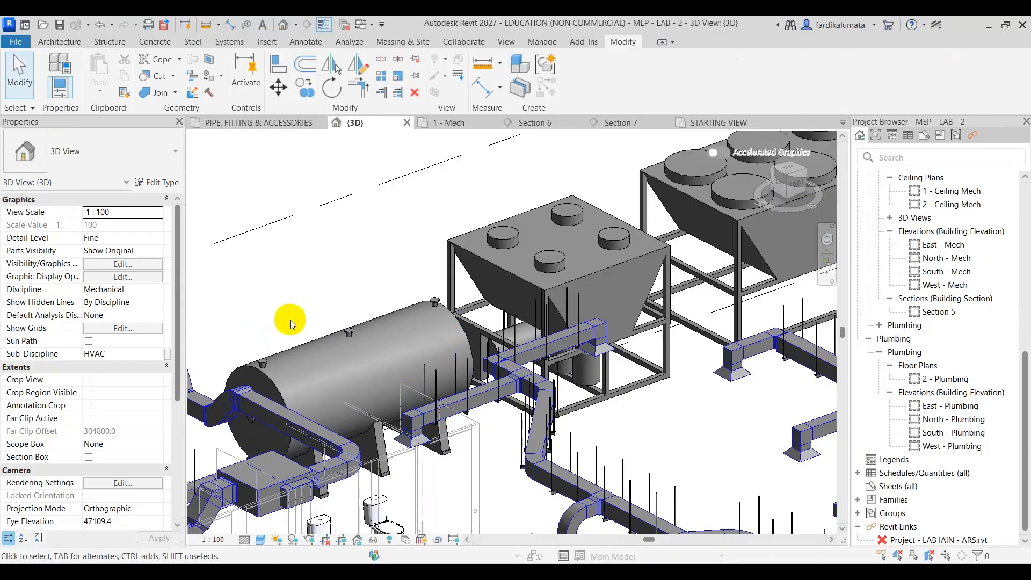
pyautogui.scroll(-5, 290, 323)
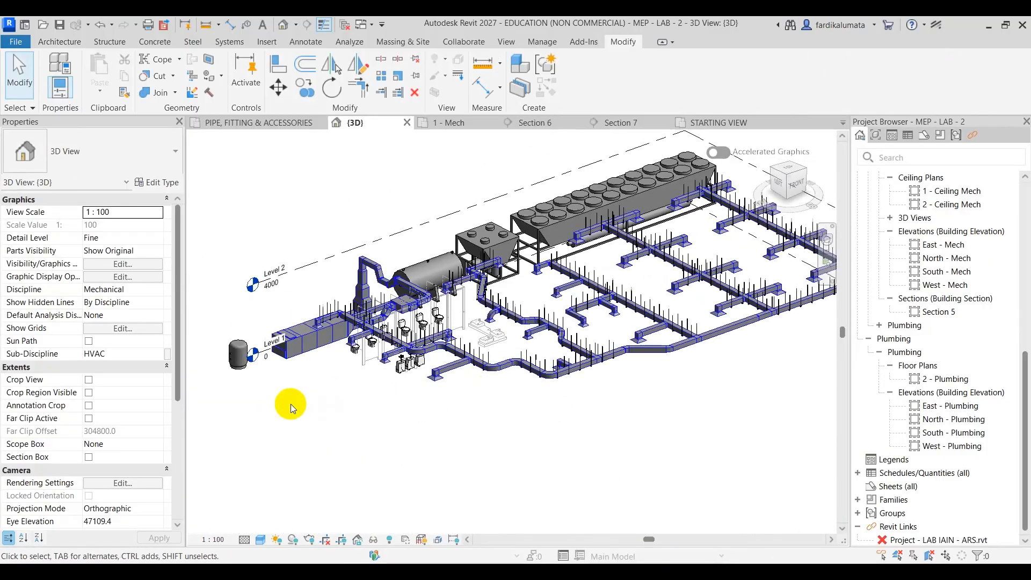
pyautogui.scroll(3, 248, 345)
pyautogui.scroll(3, 500, 327)
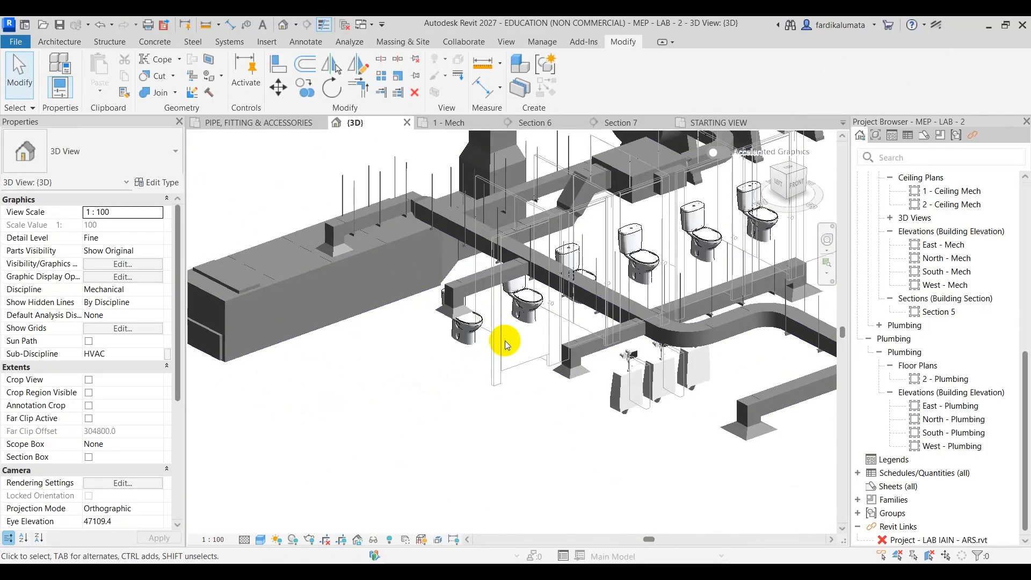
pyautogui.scroll(-3, 589, 362)
pyautogui.keyDown('shift'); pyautogui.moveTo(579, 400); pyautogui.dragTo(666, 277, button='middle'); pyautogui.keyUp('shift')
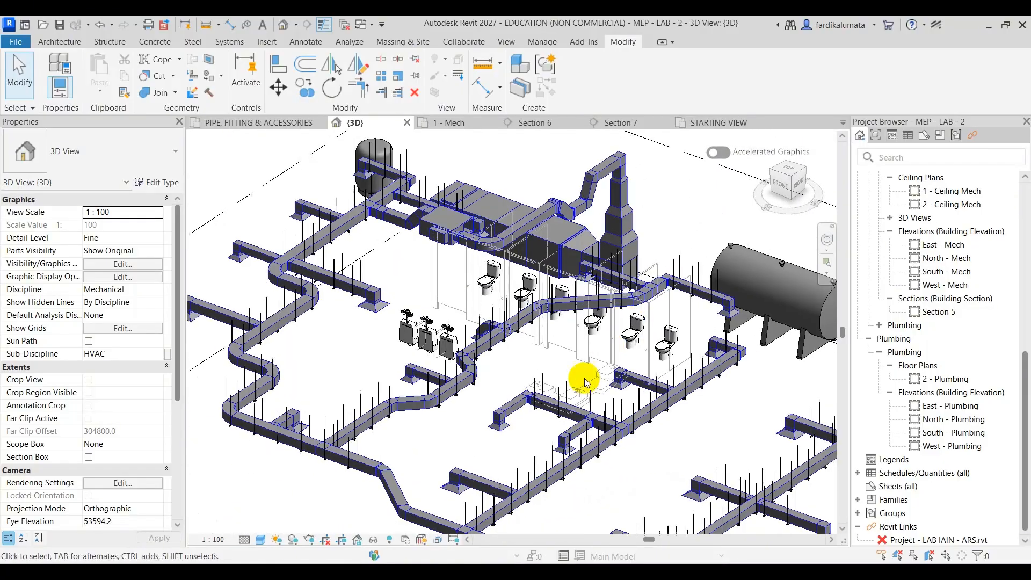
# Select the supply diffuser at the end of the duct branch near the washbasins to inspect its properties
pyautogui.scroll(5, 518, 421)
pyautogui.click(563, 399)
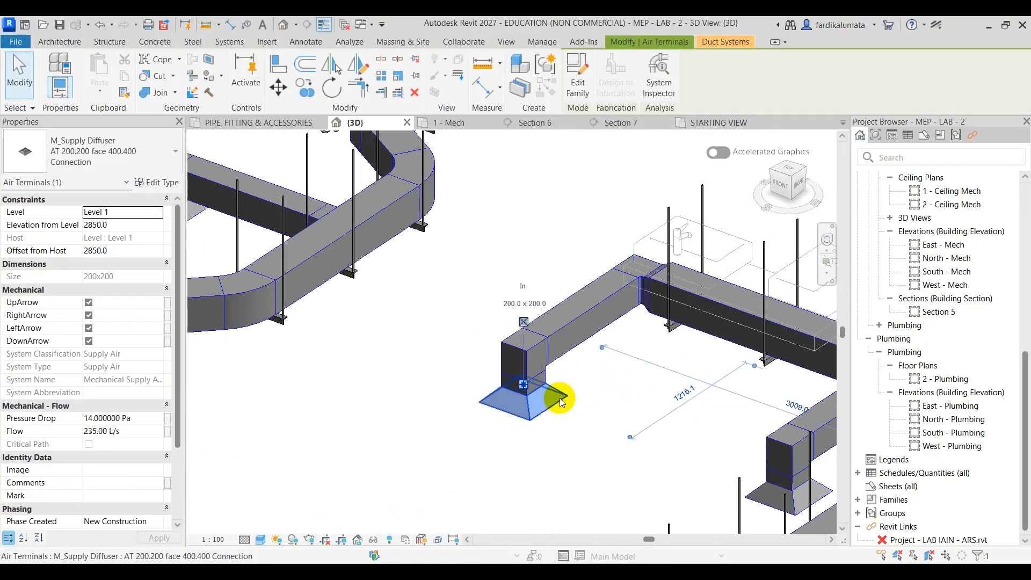
pyautogui.click(547, 422)
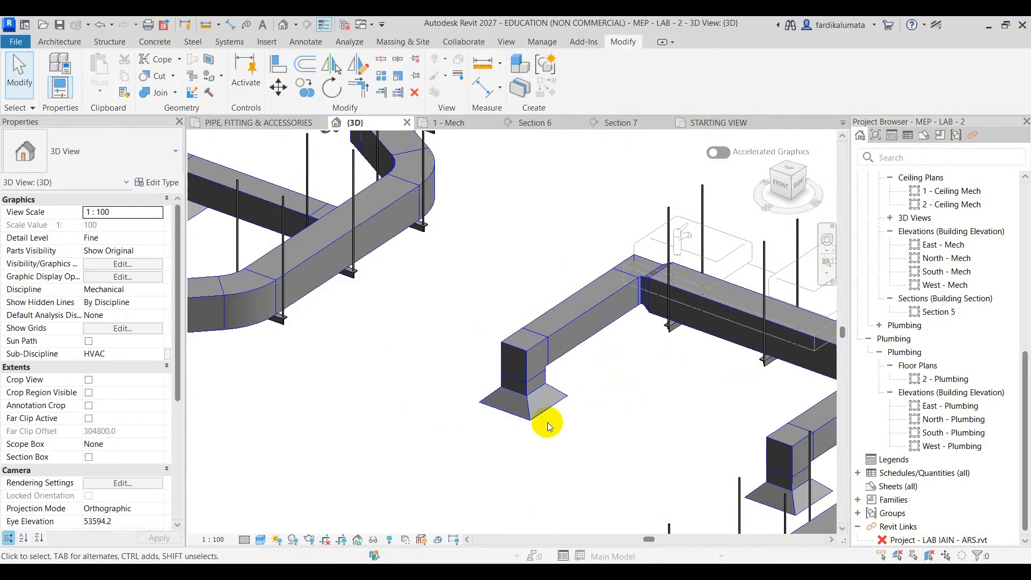
pyautogui.click(541, 422)
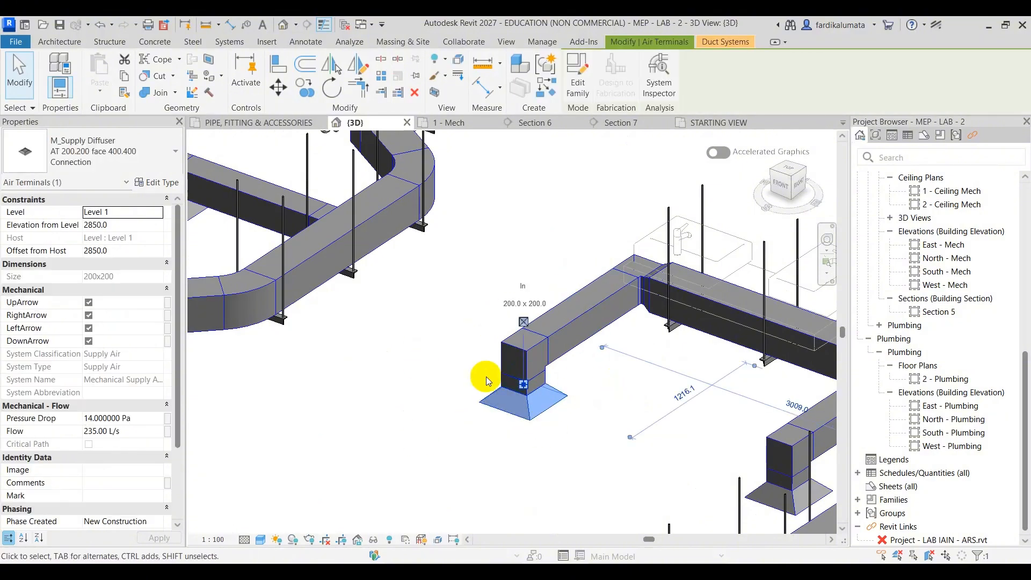
# Inspect the rectangular tee on the neighbouring branch and the 250 x 250 rectangular main duct, leaving nothing selected
pyautogui.scroll(-3, 692, 359)
pyautogui.moveTo(692, 359); pyautogui.dragTo(525, 317, button='middle')
pyautogui.scroll(4, 582, 313)
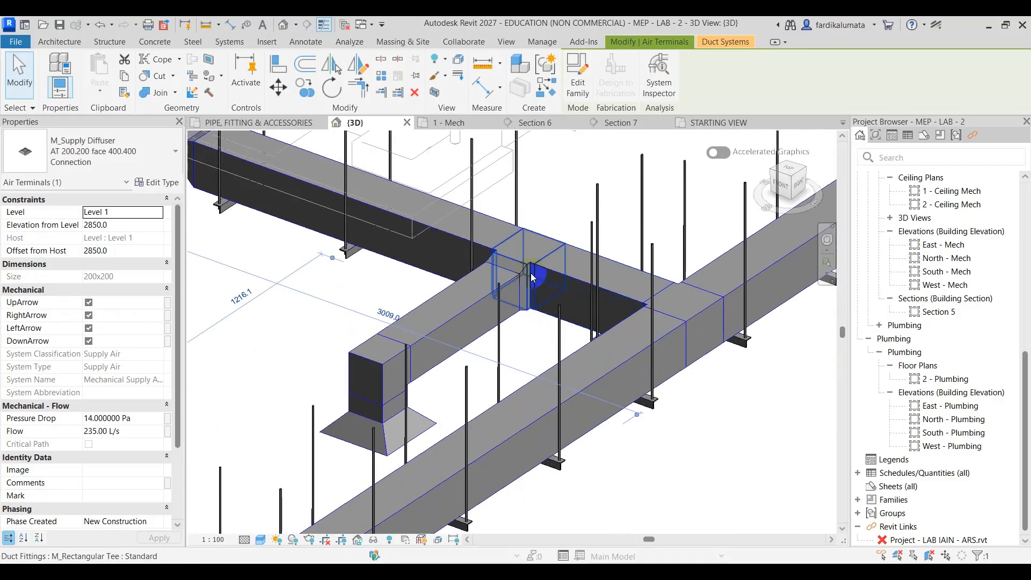
pyautogui.click(530, 272)
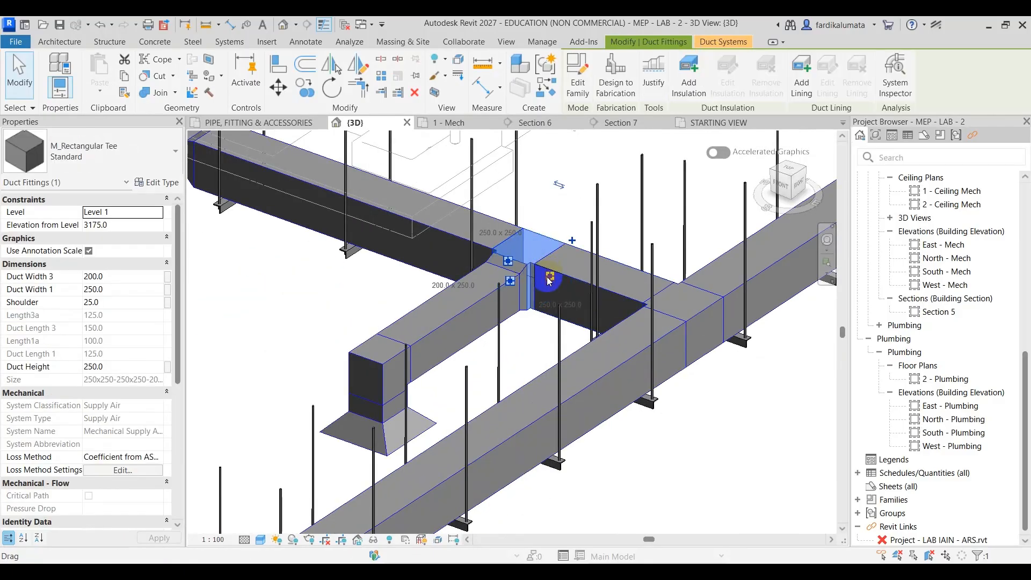
pyautogui.press('Escape')
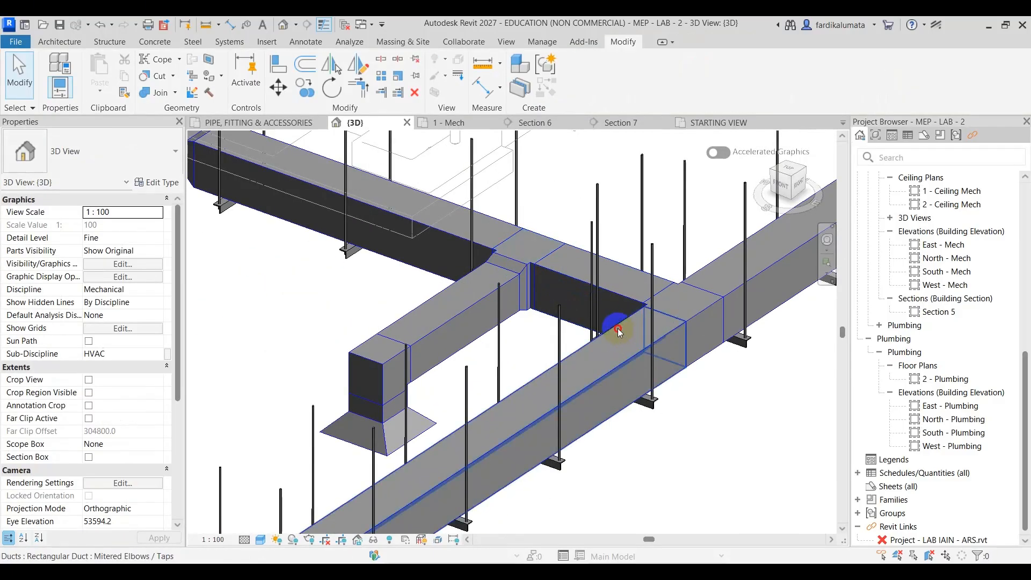
pyautogui.click(630, 349)
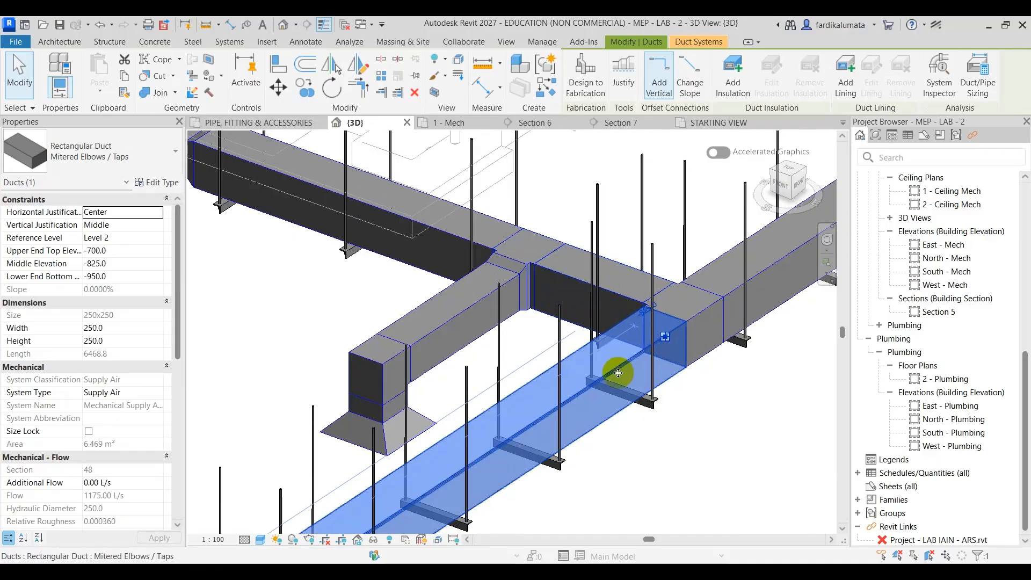
pyautogui.scroll(-4, 652, 382)
pyautogui.moveTo(651, 381); pyautogui.dragTo(669, 423, button='middle')
pyautogui.press('Escape')
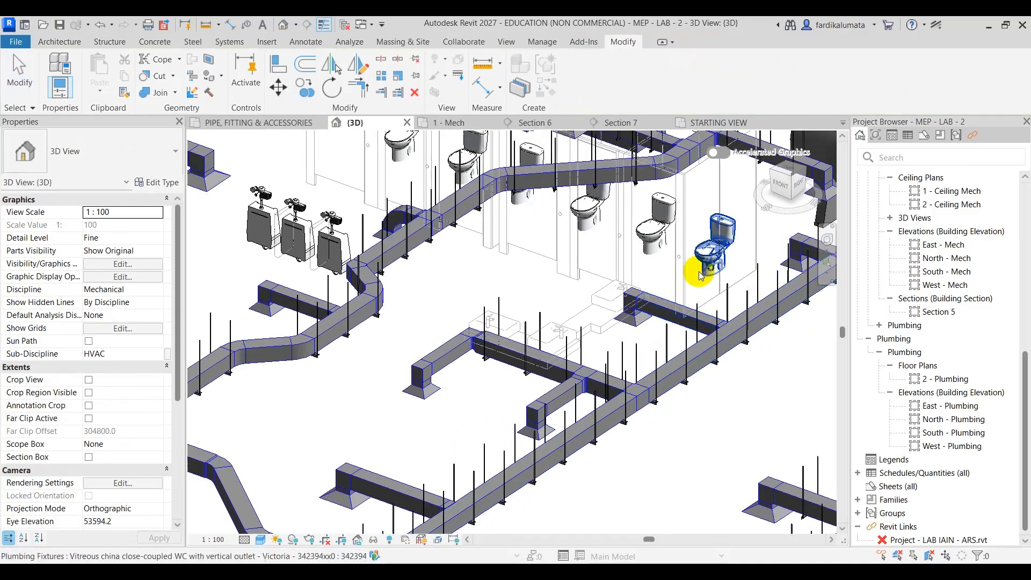
# Examine the mechanical equipment with round fans beside the ducts and the toilet area in the 3D view
pyautogui.keyDown('shift'); pyautogui.moveTo(695, 356); pyautogui.dragTo(681, 326, button='middle'); pyautogui.keyUp('shift')
pyautogui.scroll(-2, 601, 346)
pyautogui.keyDown('shift'); pyautogui.moveTo(601, 346); pyautogui.dragTo(595, 432, button='middle'); pyautogui.keyUp('shift')
pyautogui.scroll(2, 611, 298)
pyautogui.moveTo(611, 298); pyautogui.dragTo(571, 395, button='middle')
pyautogui.scroll(-2, 539, 402)
pyautogui.scroll(2, 534, 361)
pyautogui.moveTo(534, 360); pyautogui.dragTo(547, 410, button='middle')
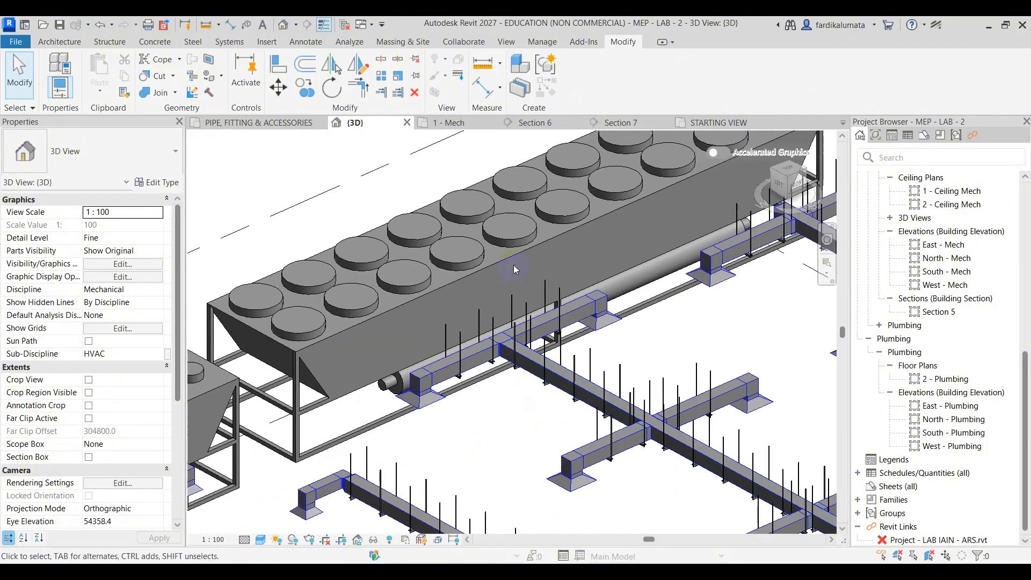
pyautogui.click(511, 247)
pyautogui.press('Escape')
pyautogui.scroll(-4, 617, 279)
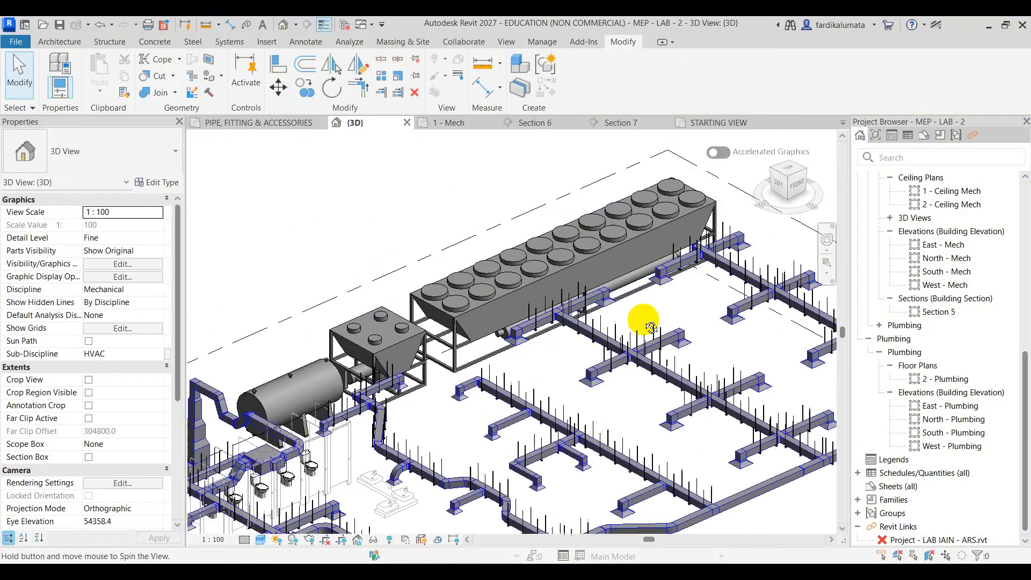
pyautogui.scroll(5, 488, 412)
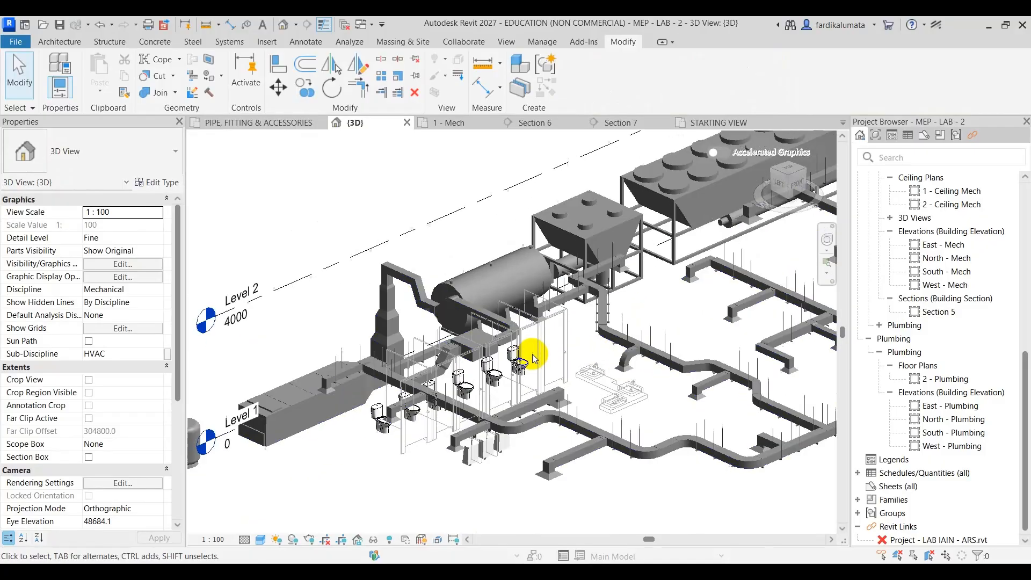
# Examine the ductwork above the toilets in the {3D} view and in the 1 - Mech floor plan
pyautogui.scroll(-5, 671, 325)
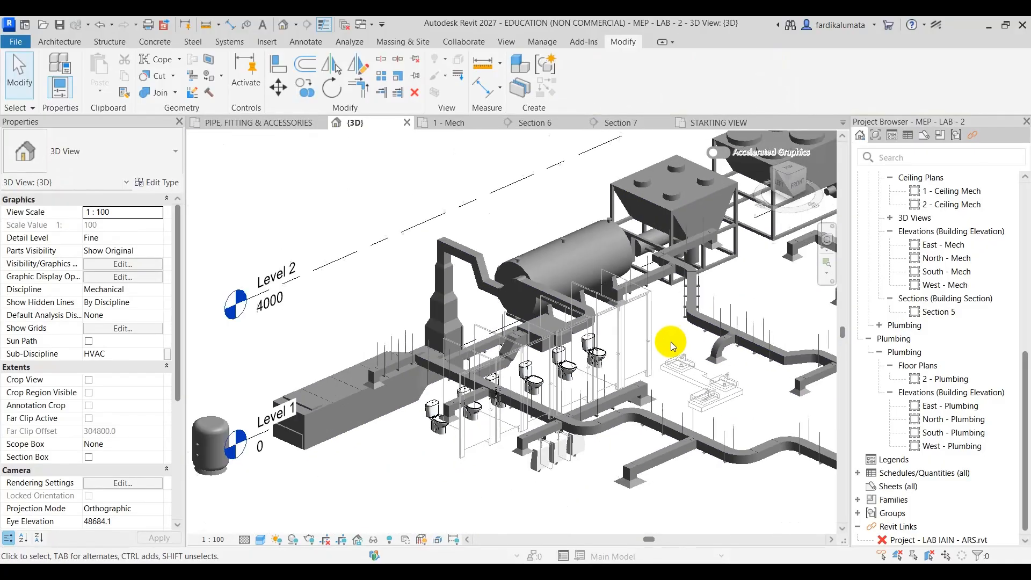
pyautogui.scroll(3, 594, 369)
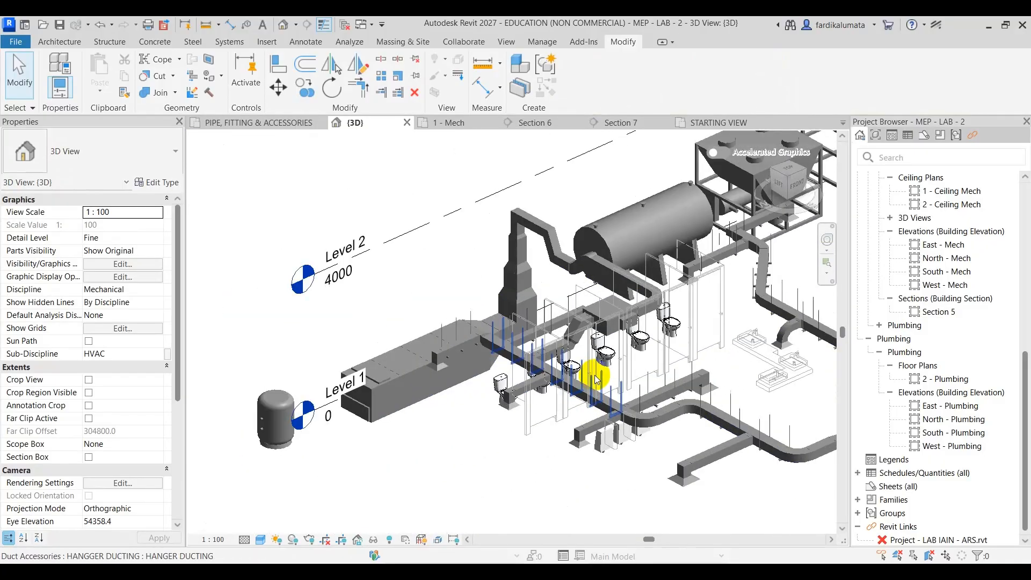
pyautogui.click(449, 123)
pyautogui.scroll(-4, 495, 318)
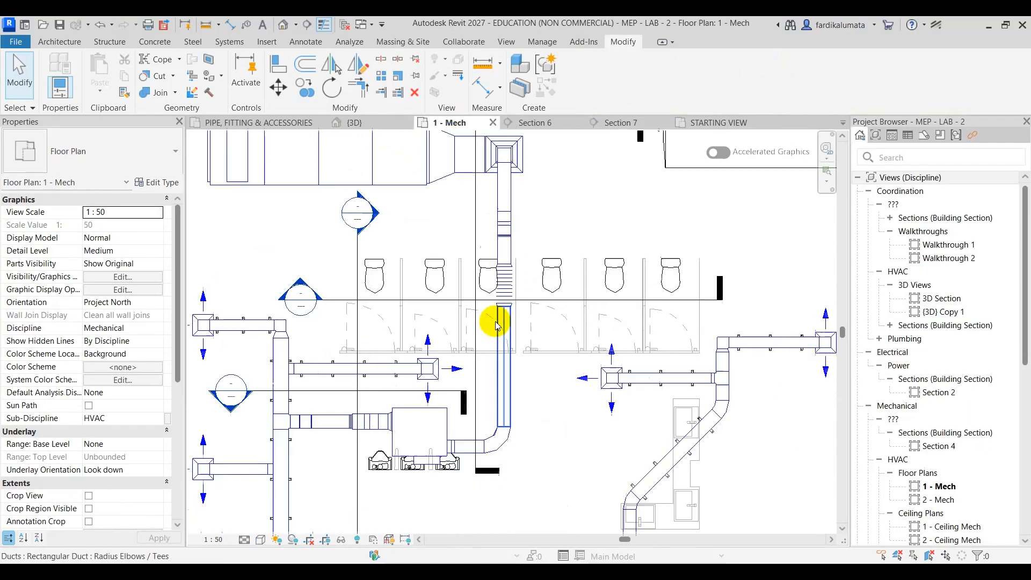
pyautogui.scroll(4, 533, 311)
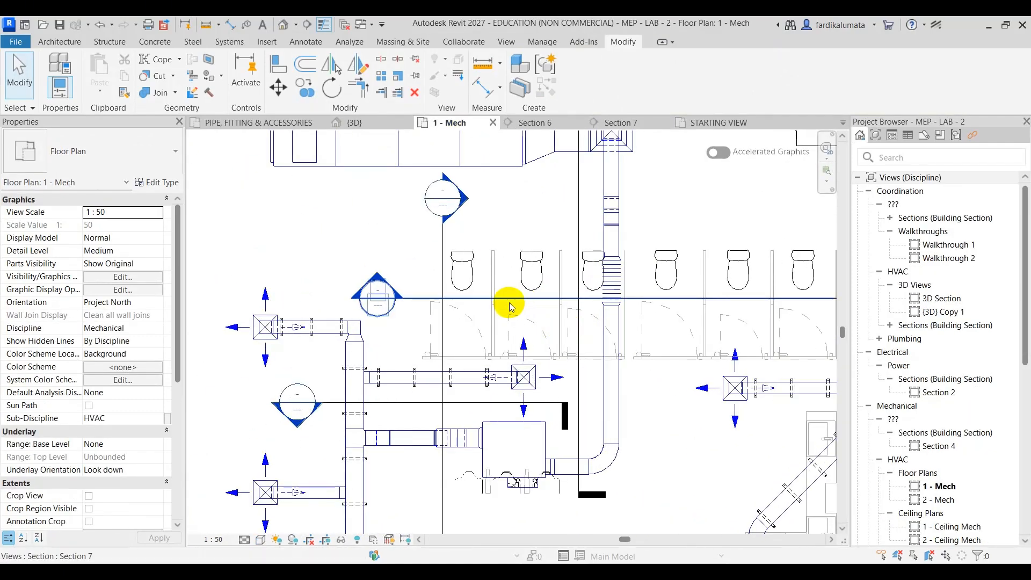
pyautogui.scroll(-2, 544, 297)
pyautogui.scroll(3, 562, 288)
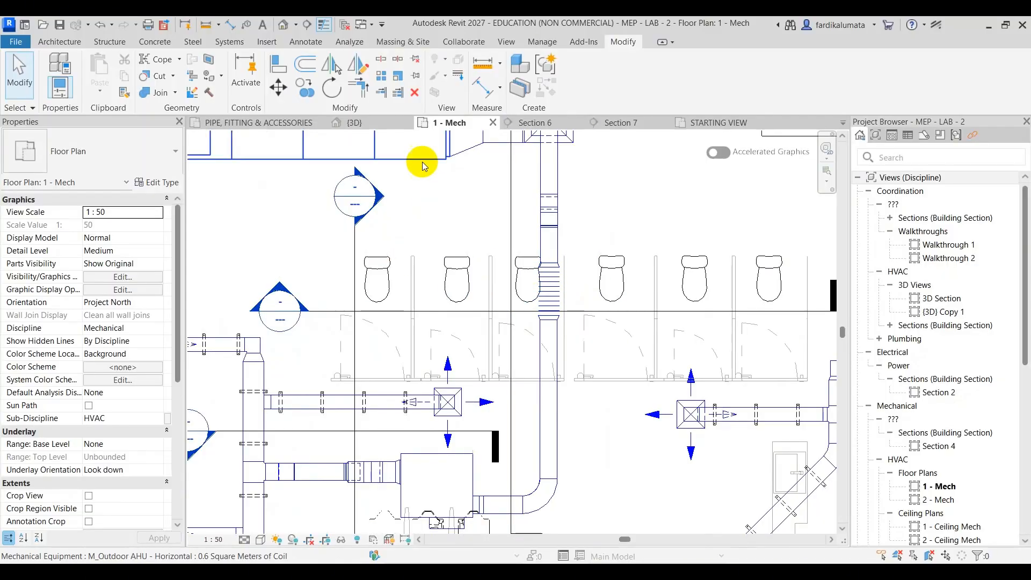
pyautogui.scroll(-2, 449, 261)
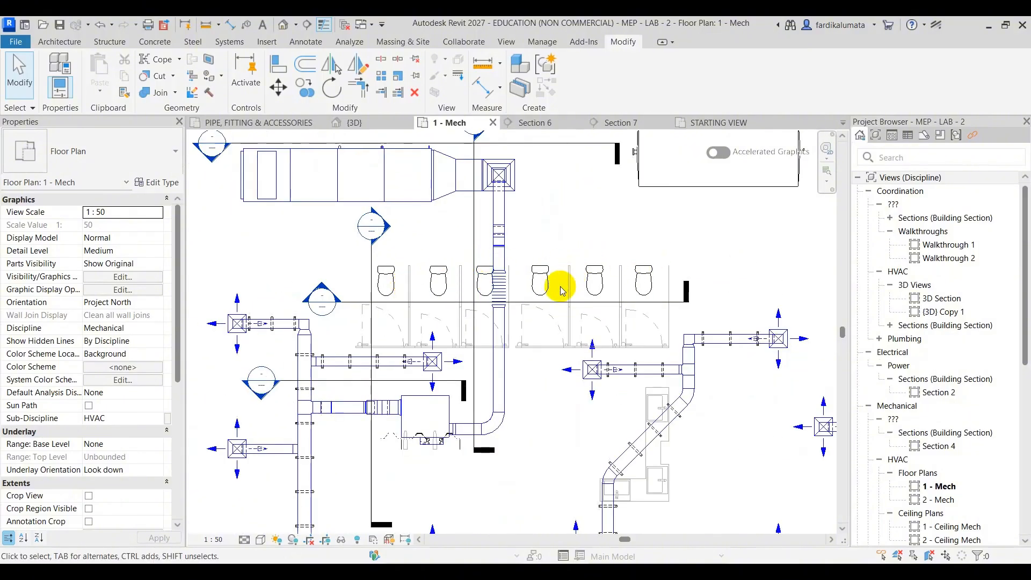
pyautogui.scroll(-2, 617, 282)
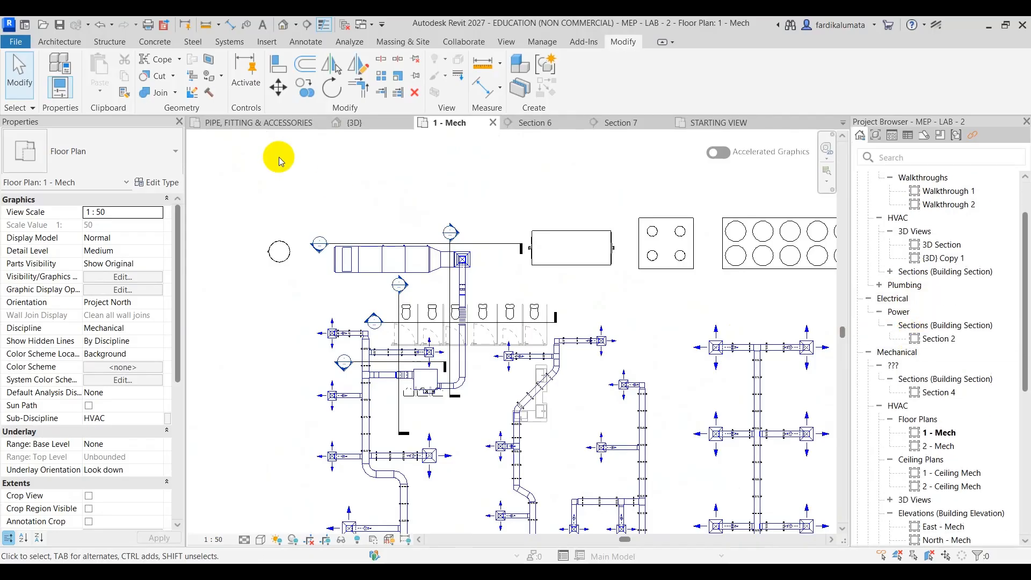
# Return to the {3D} view and link Project - LAB IAIN - ARS.rvt with Auto - Center to Center positioning
pyautogui.click(354, 123)
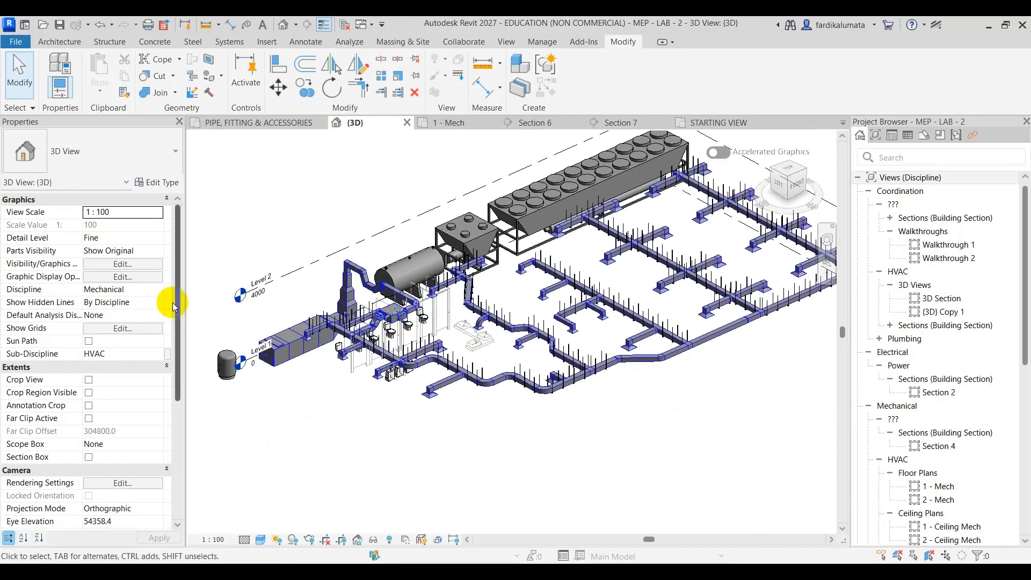
pyautogui.keyDown('shift'); pyautogui.moveTo(668, 410); pyautogui.dragTo(696, 414, button='middle'); pyautogui.keyUp('shift')
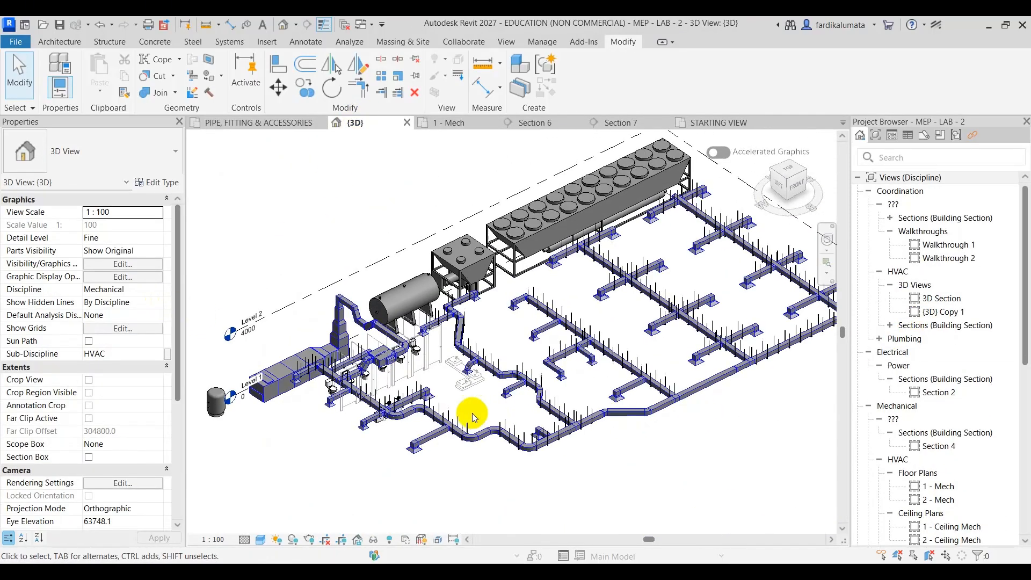
pyautogui.moveTo(483, 305); pyautogui.dragTo(485, 333, button='middle')
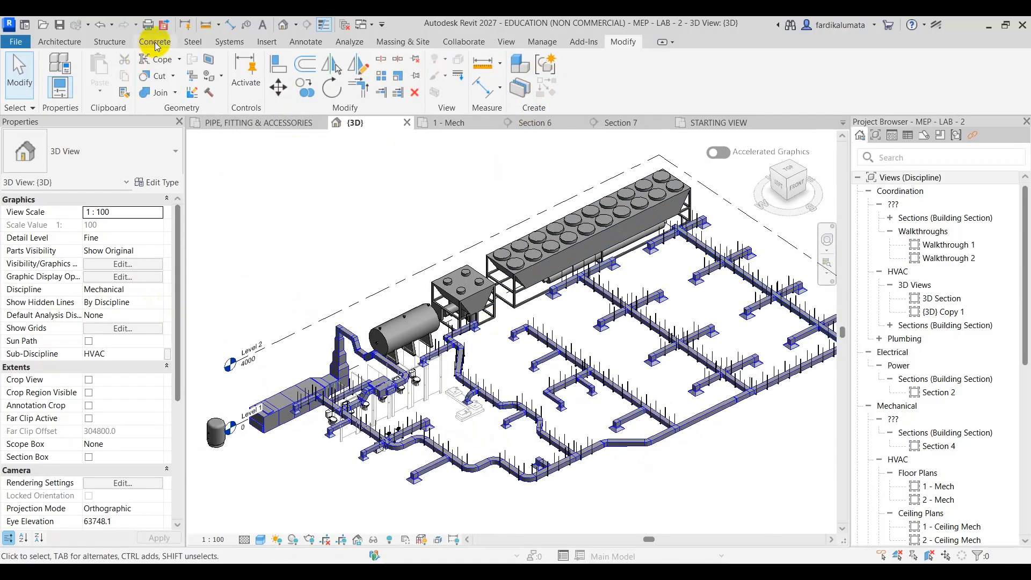
pyautogui.click(264, 42)
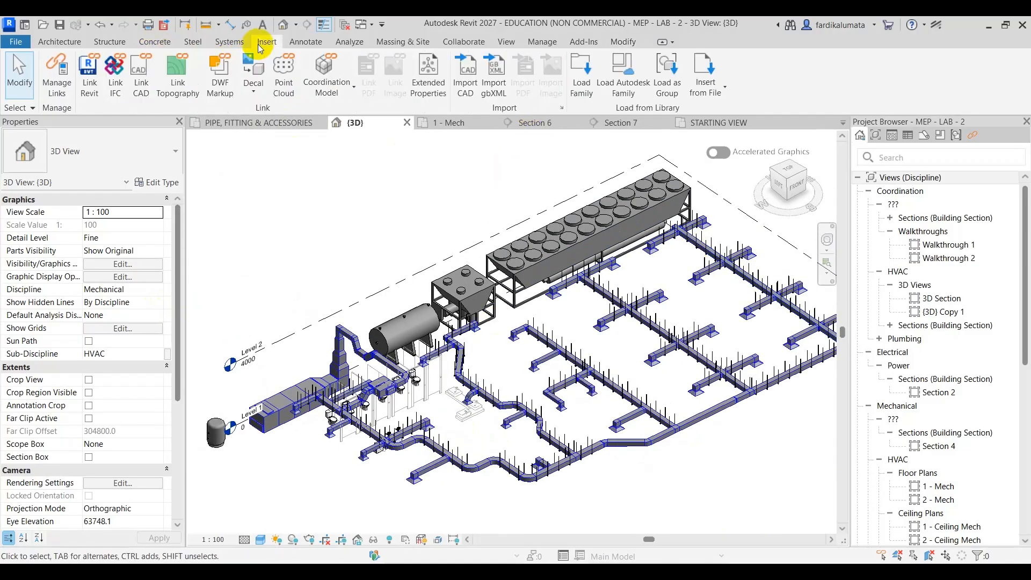
pyautogui.click(91, 86)
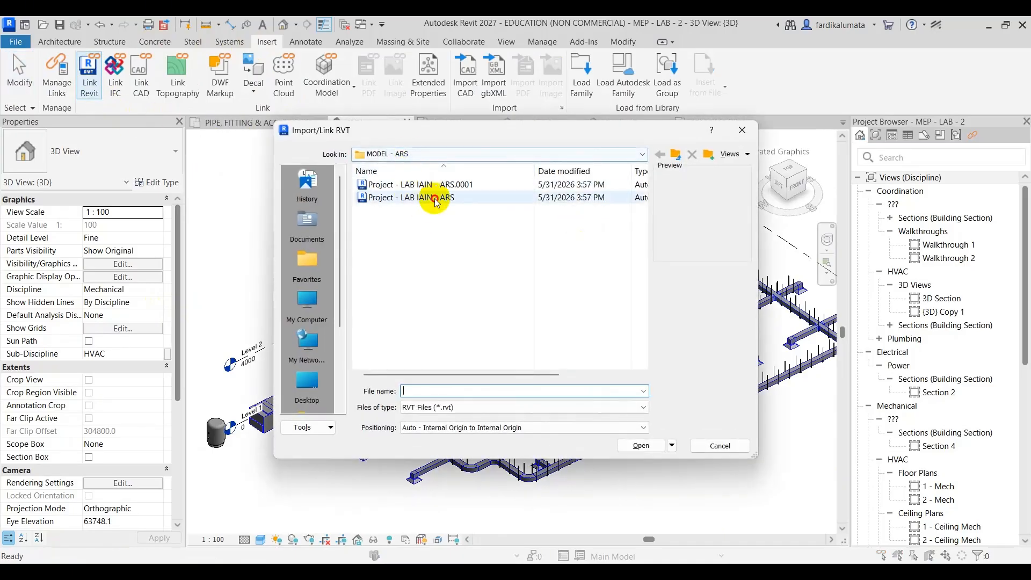
pyautogui.click(436, 202)
pyautogui.click(472, 428)
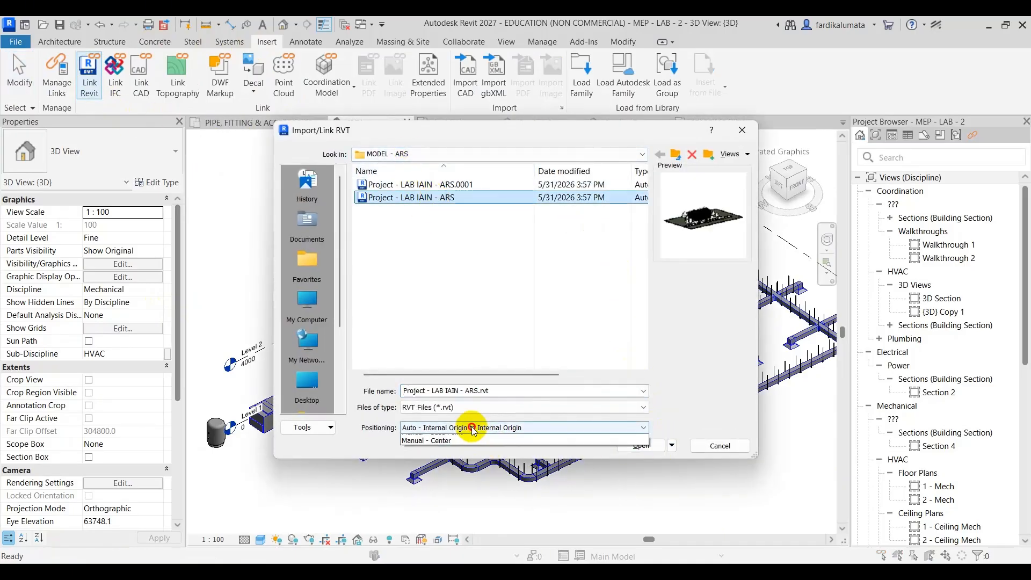
pyautogui.click(473, 437)
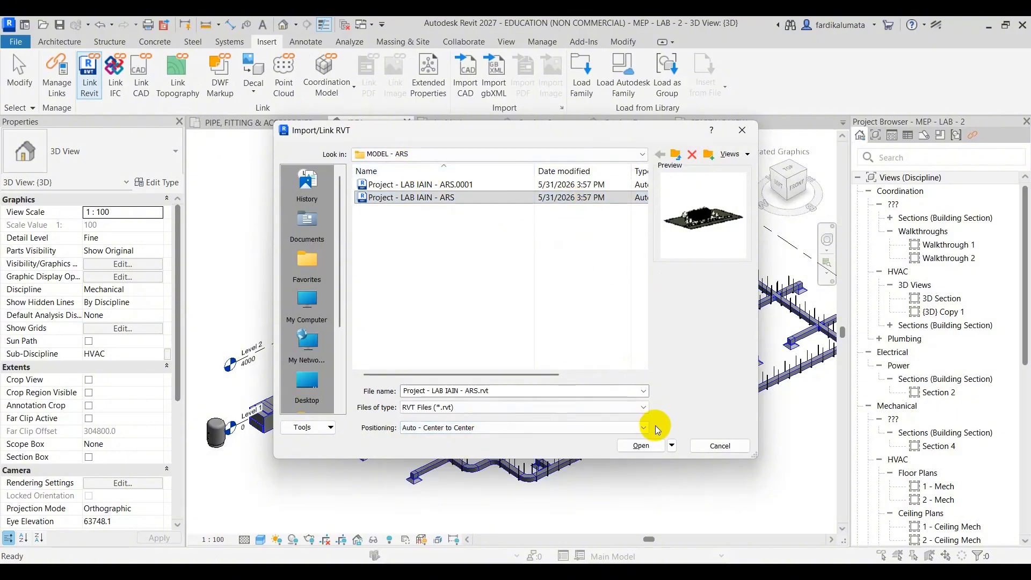
pyautogui.click(642, 447)
pyautogui.click(547, 321)
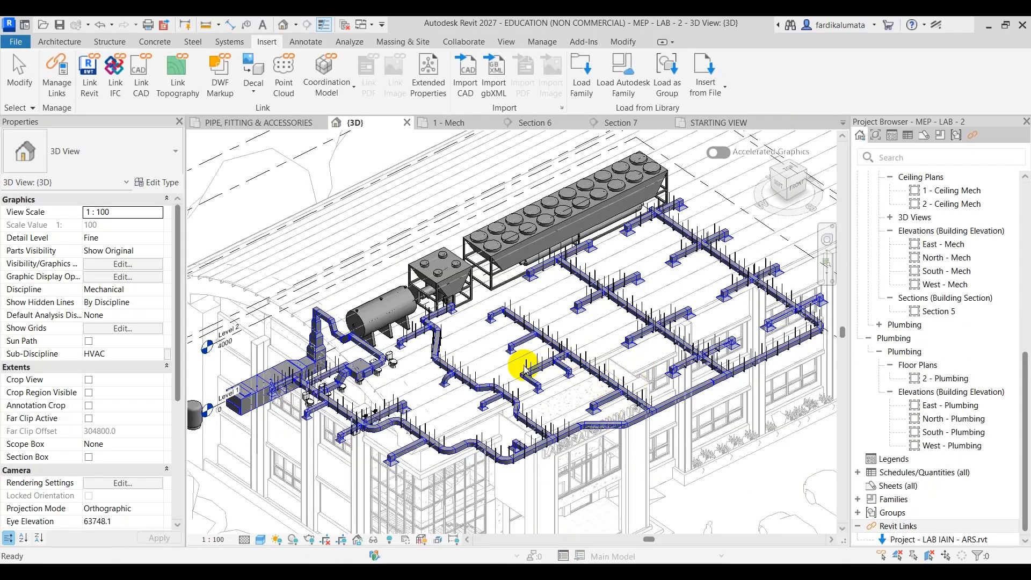
# Enable the section box for the {3D} view around the ductwork and linked building
pyautogui.scroll(-3, 513, 367)
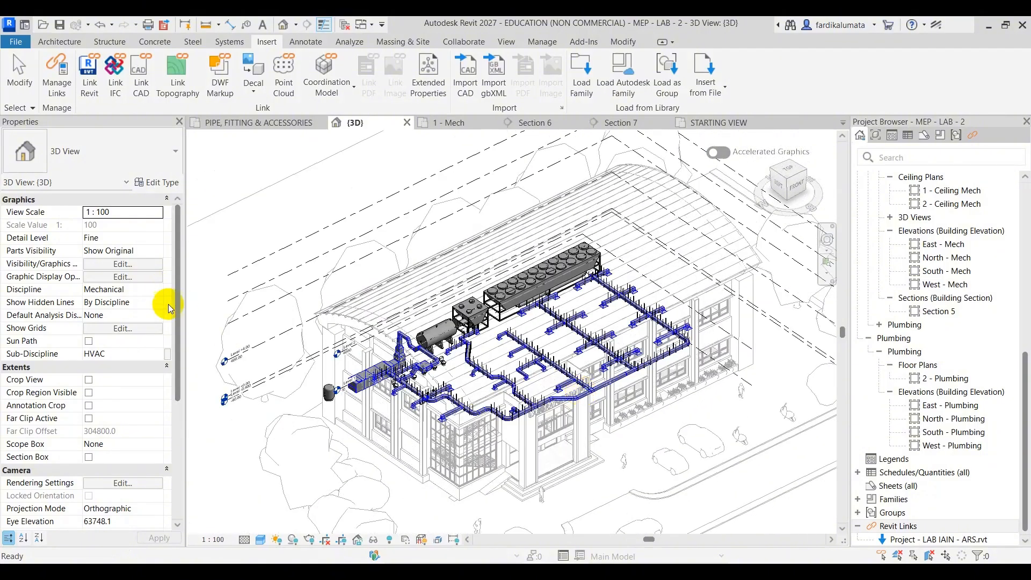
pyautogui.scroll(3, 341, 380)
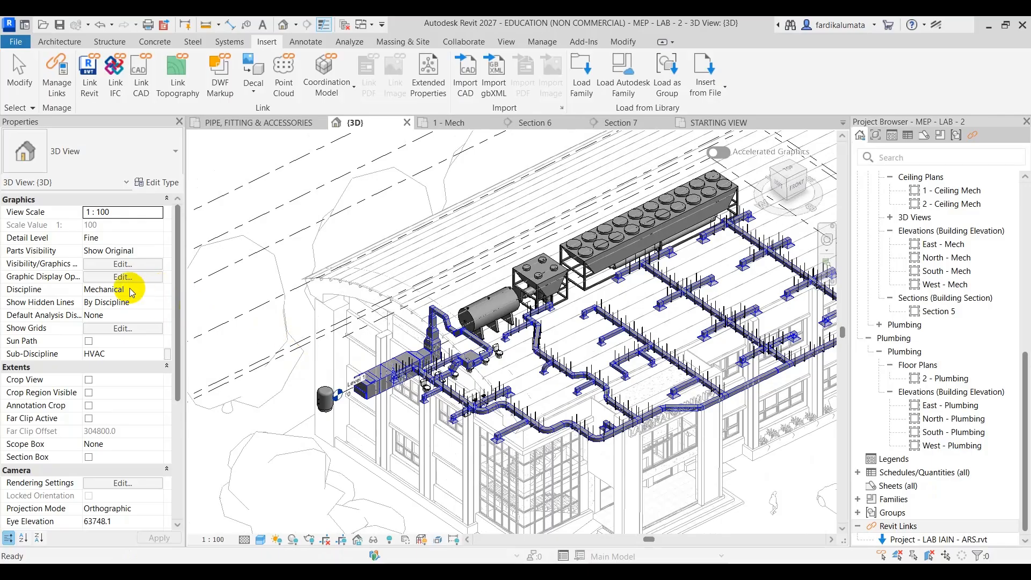
pyautogui.click(93, 459)
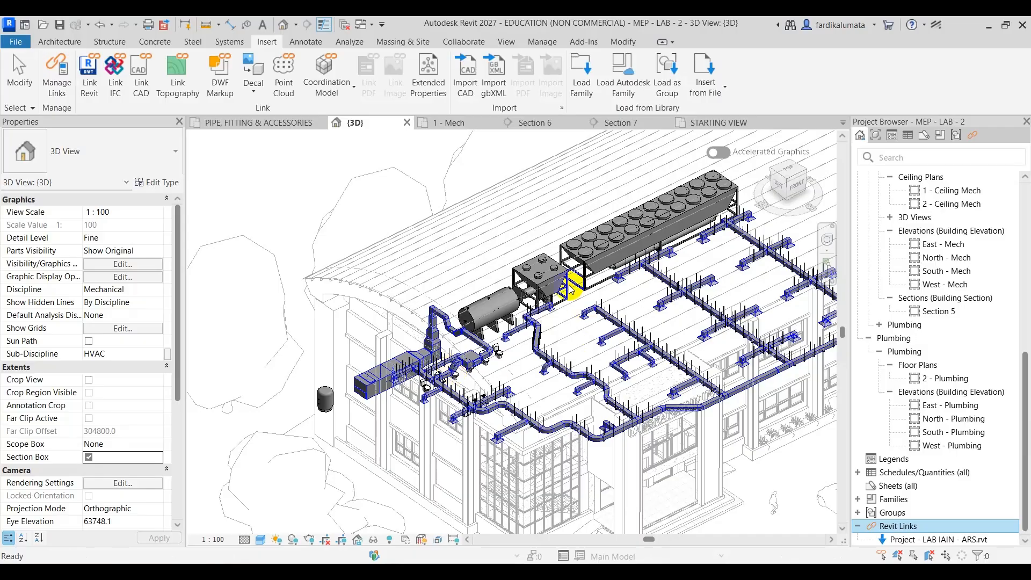
pyautogui.scroll(-5, 546, 280)
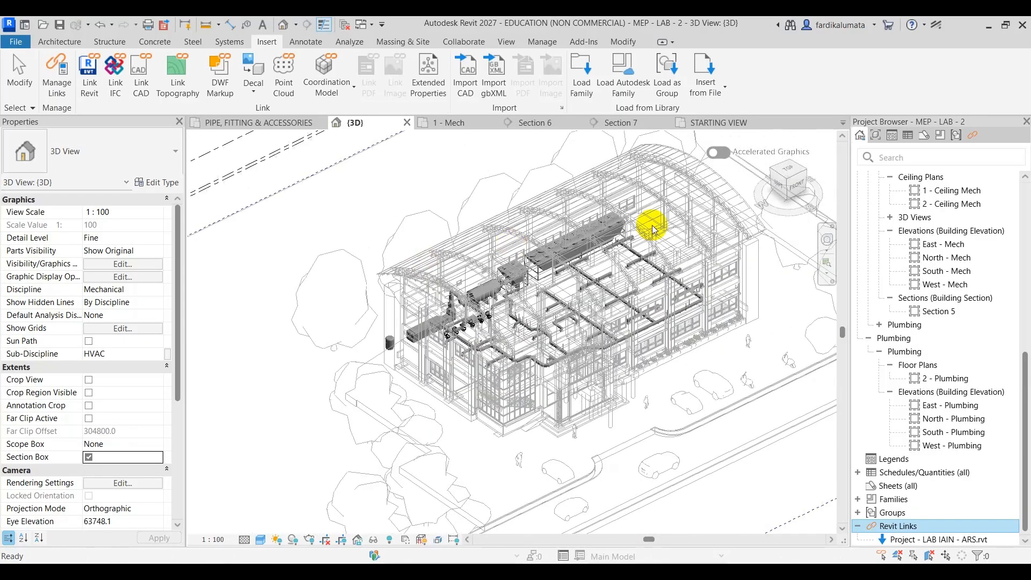
# From the top view, inspect the linked architectural model and its Land toposolid, leaving nothing selected
pyautogui.click(788, 171)
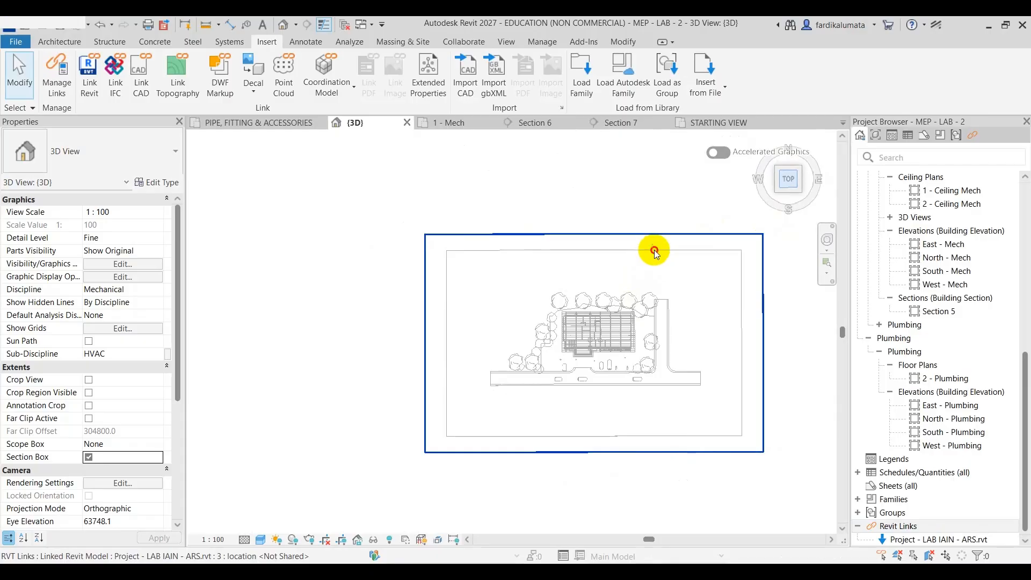
pyautogui.click(655, 251)
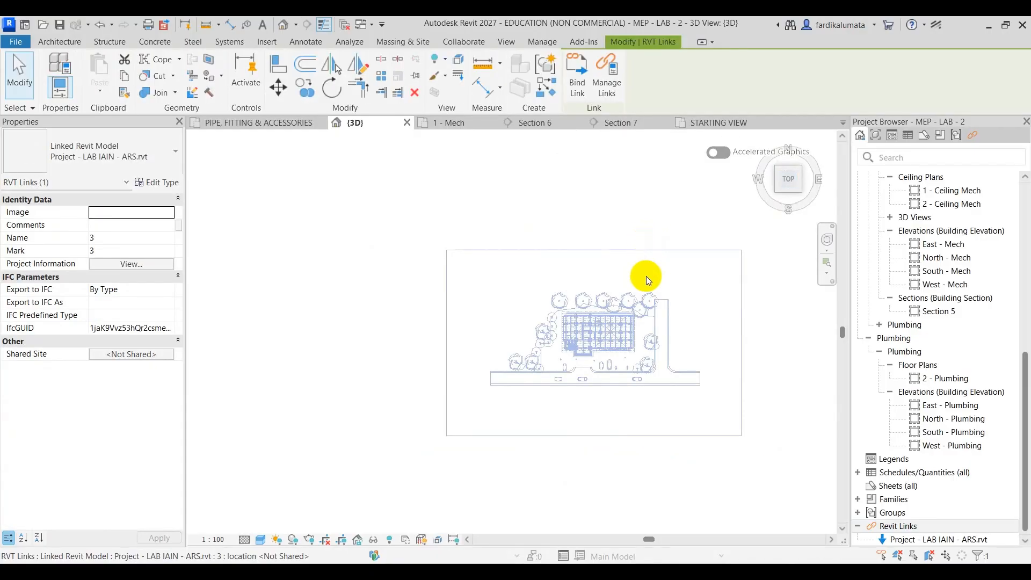
pyautogui.hotkey('ctrl', 'z')
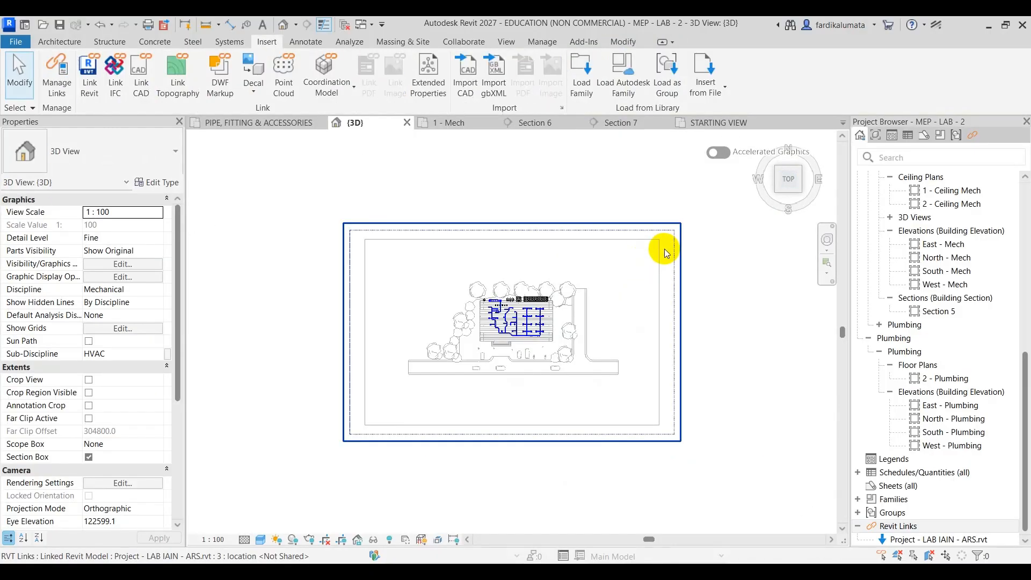
pyautogui.click(656, 277)
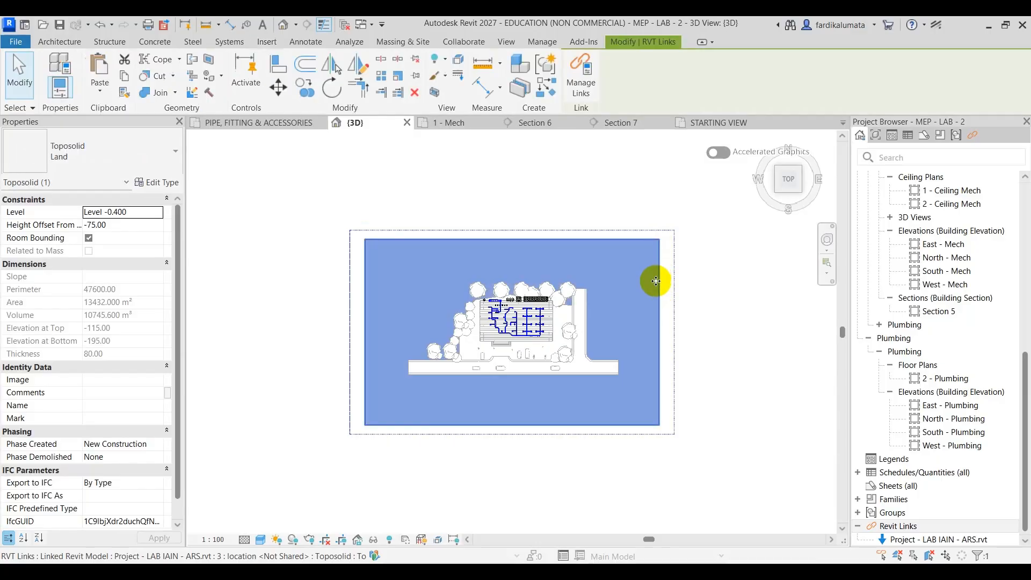
pyautogui.click(761, 217)
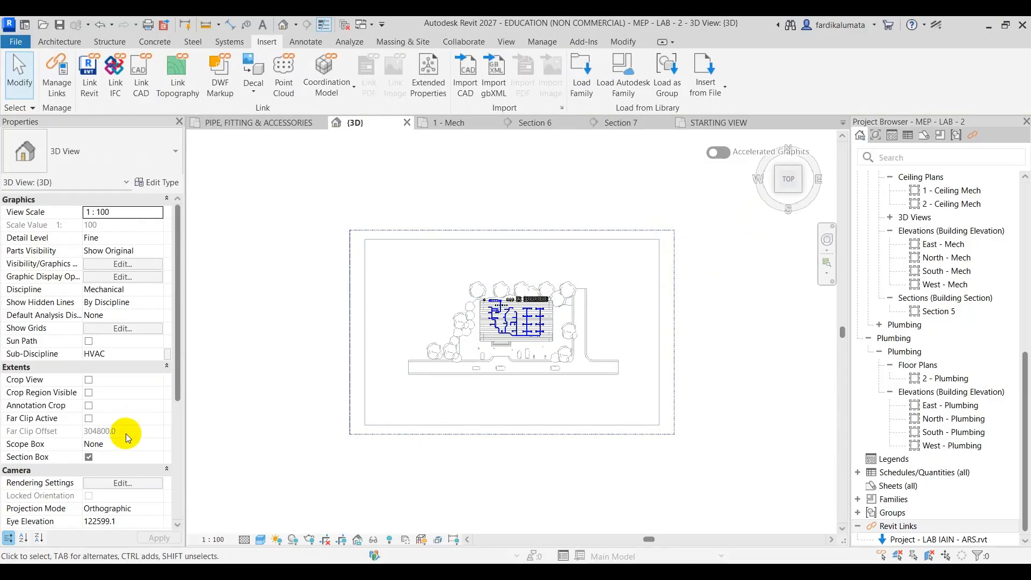
# Orient the 3D view to the front and select the section box
pyautogui.moveTo(789, 203); pyautogui.dragTo(691, 334)
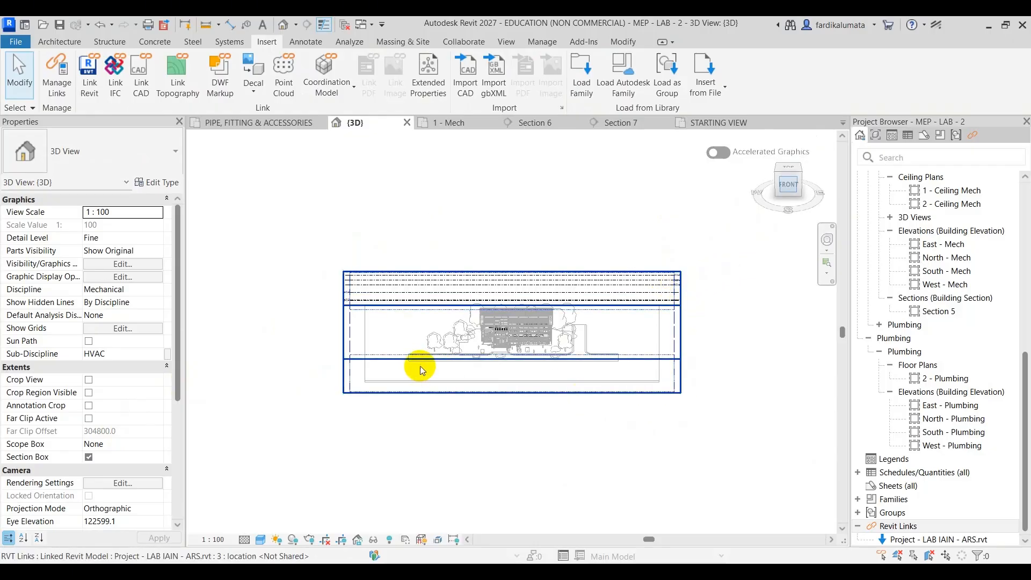
pyautogui.click(363, 335)
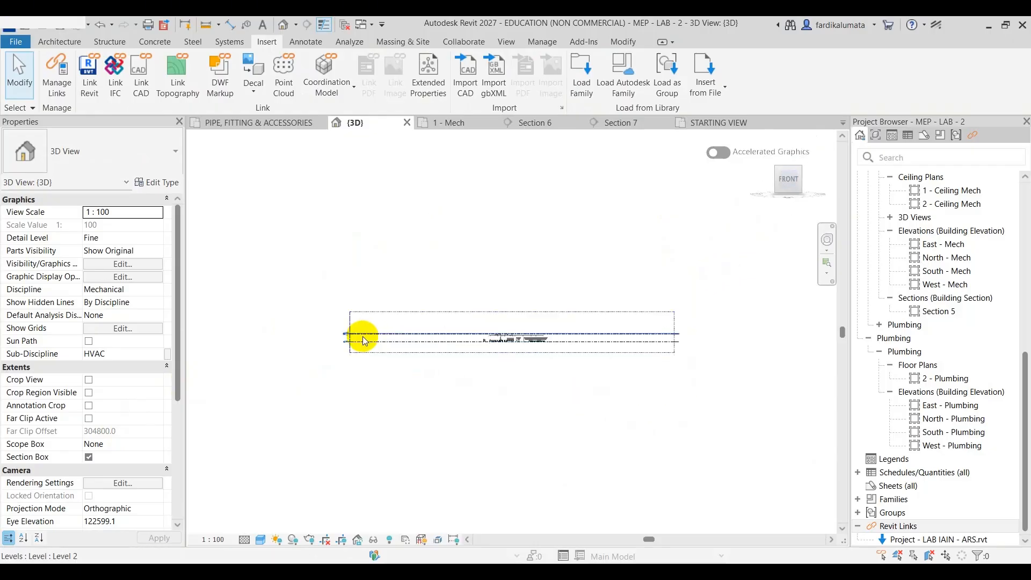
pyautogui.press('Escape')
pyautogui.click(430, 313)
pyautogui.scroll(5, 510, 339)
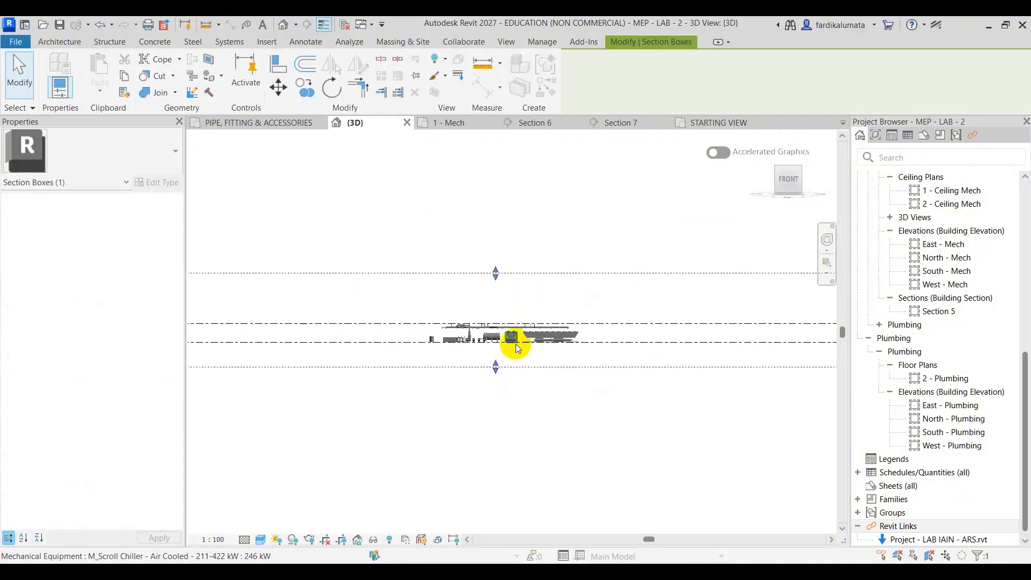
# Try to lower the section box's upper boundary towards the MEP model, and undo the attempt
pyautogui.moveTo(476, 193); pyautogui.dragTo(503, 285)
pyautogui.scroll(-2, 596, 316)
pyautogui.moveTo(597, 317)
pyautogui.keyDown('shift'); pyautogui.mouseDown(button='middle')
pyautogui.moveTo(632, 376)
pyautogui.moveTo(594, 309)
pyautogui.mouseUp(button='middle'); pyautogui.keyUp('shift')
pyautogui.click(681, 272)
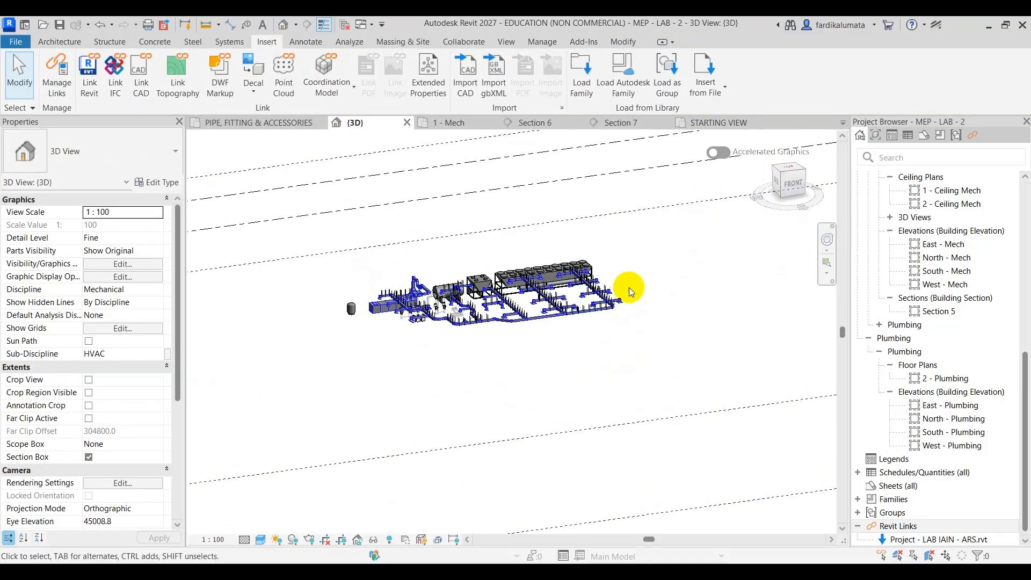
pyautogui.hotkey('ctrl', 'z')
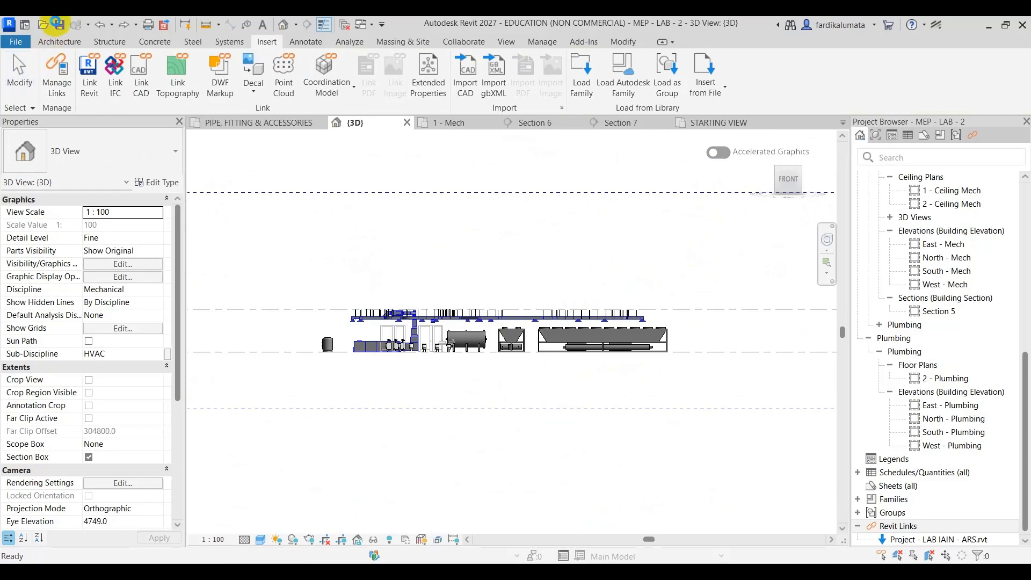
pyautogui.click(92, 28)
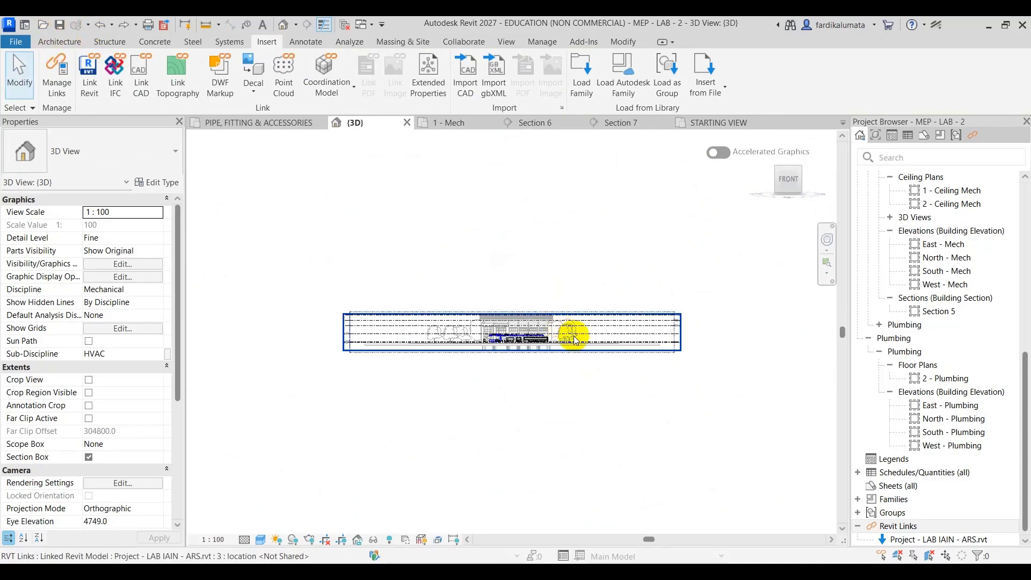
# In the front view, select the section box and lower its upper boundary to just above the ductwork, cutting away the building's upper part
pyautogui.scroll(3, 596, 344)
pyautogui.scroll(2, 489, 358)
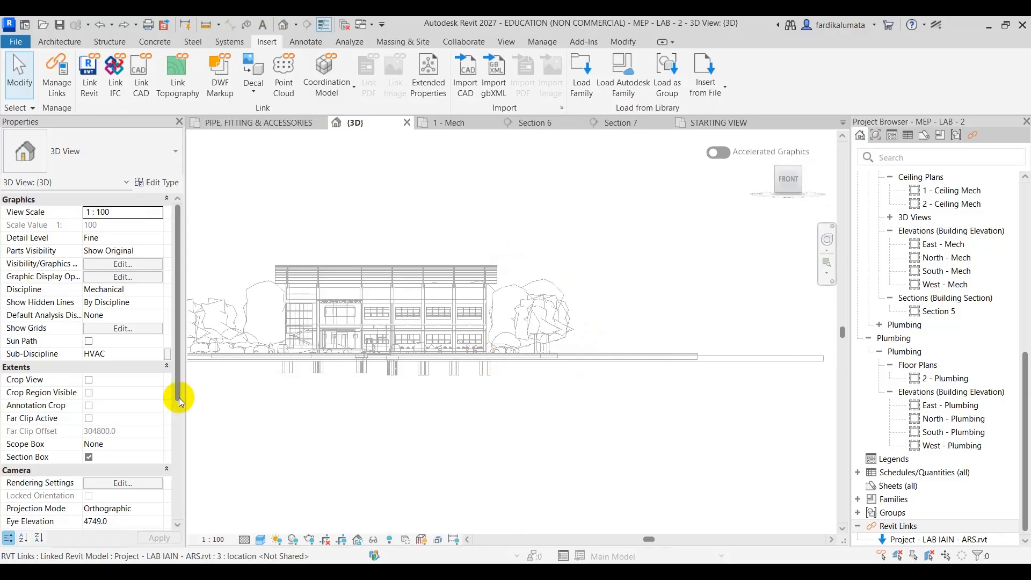
pyautogui.scroll(5, 324, 349)
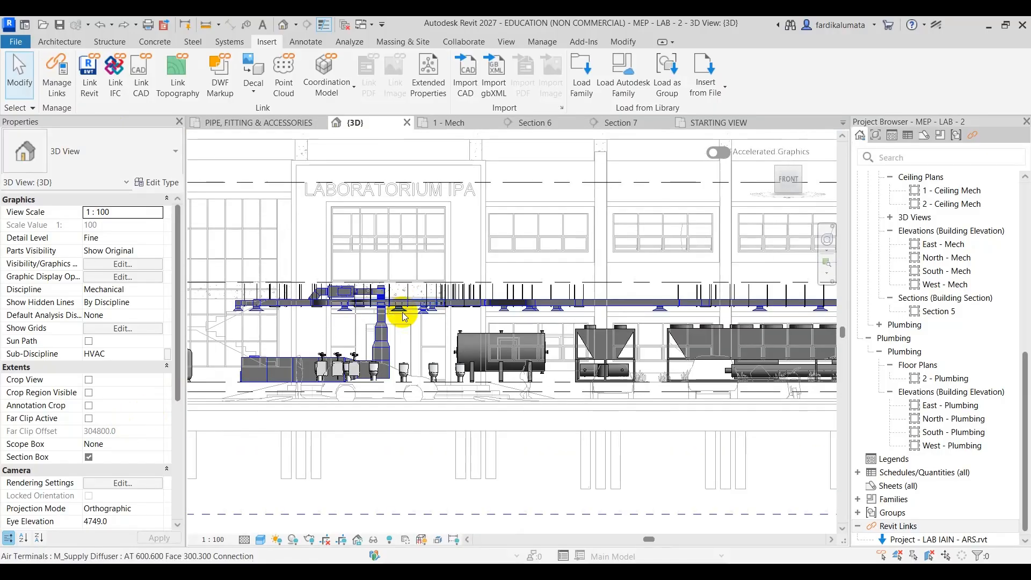
pyautogui.moveTo(404, 315); pyautogui.dragTo(533, 326, button='middle')
pyautogui.scroll(-5, 452, 437)
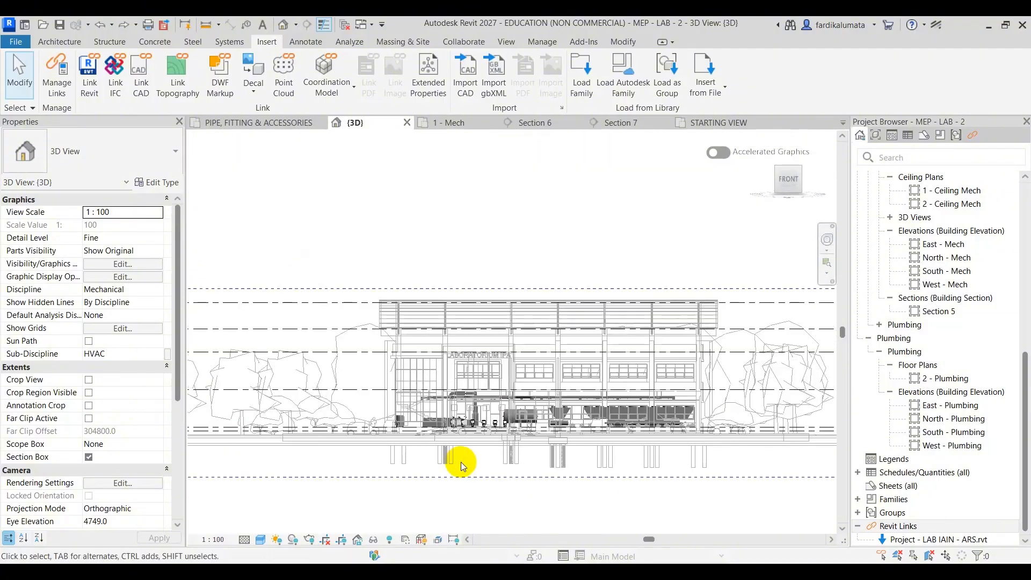
pyautogui.moveTo(483, 446); pyautogui.dragTo(497, 348, button='middle')
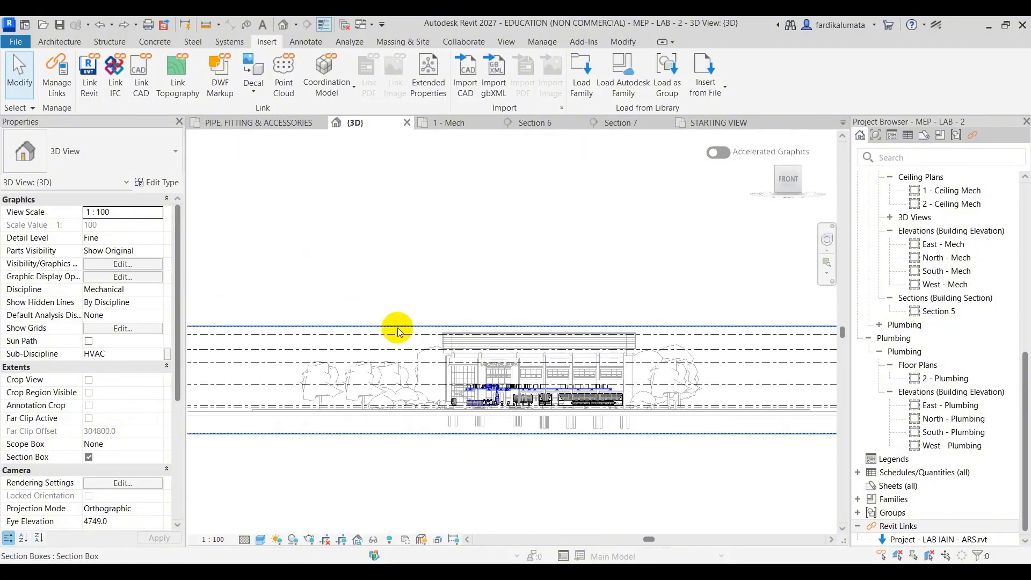
pyautogui.click(399, 334)
pyautogui.scroll(-2, 562, 277)
pyautogui.scroll(-1, 562, 277)
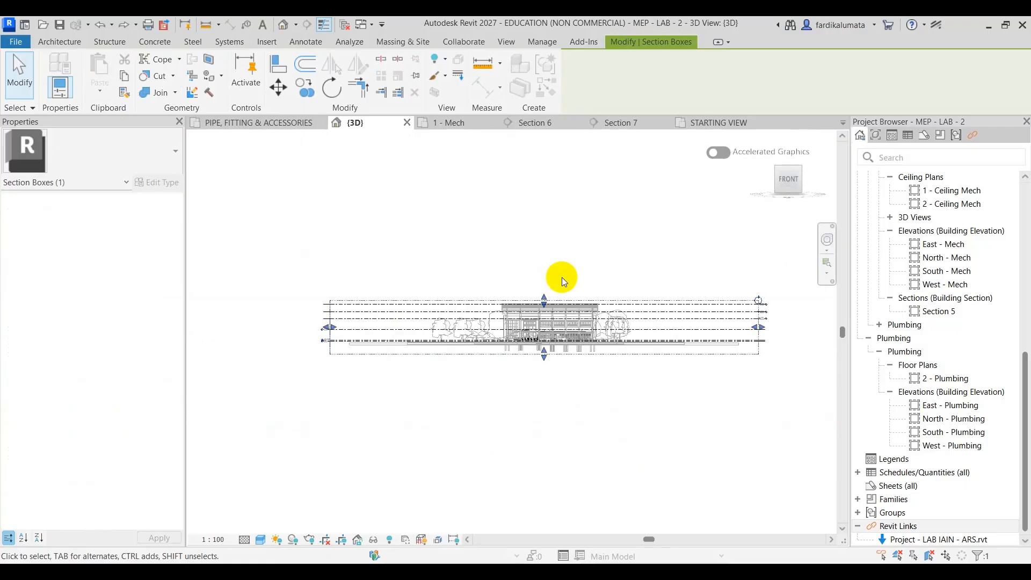
pyautogui.scroll(4, 559, 283)
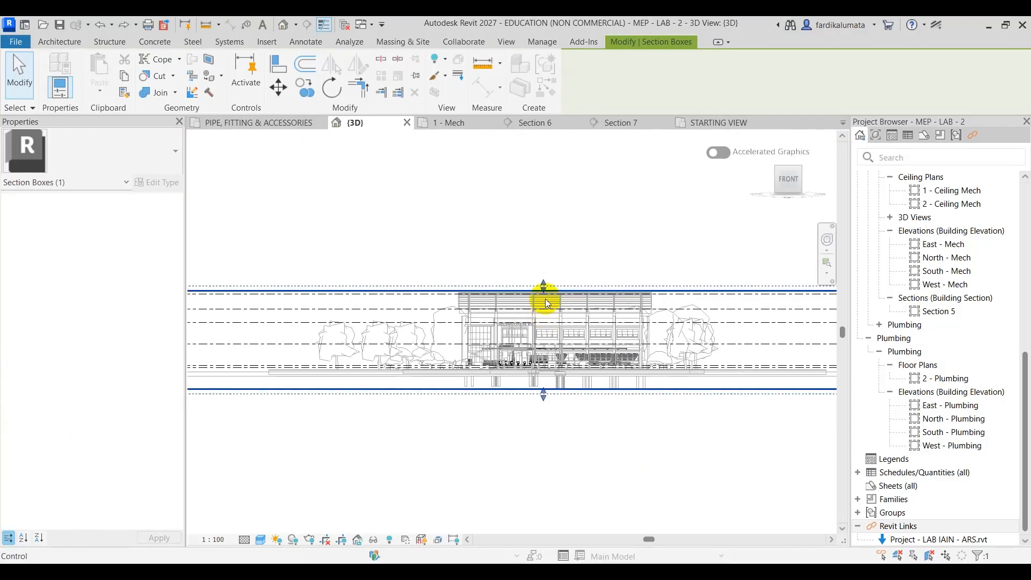
pyautogui.moveTo(546, 296); pyautogui.dragTo(556, 335)
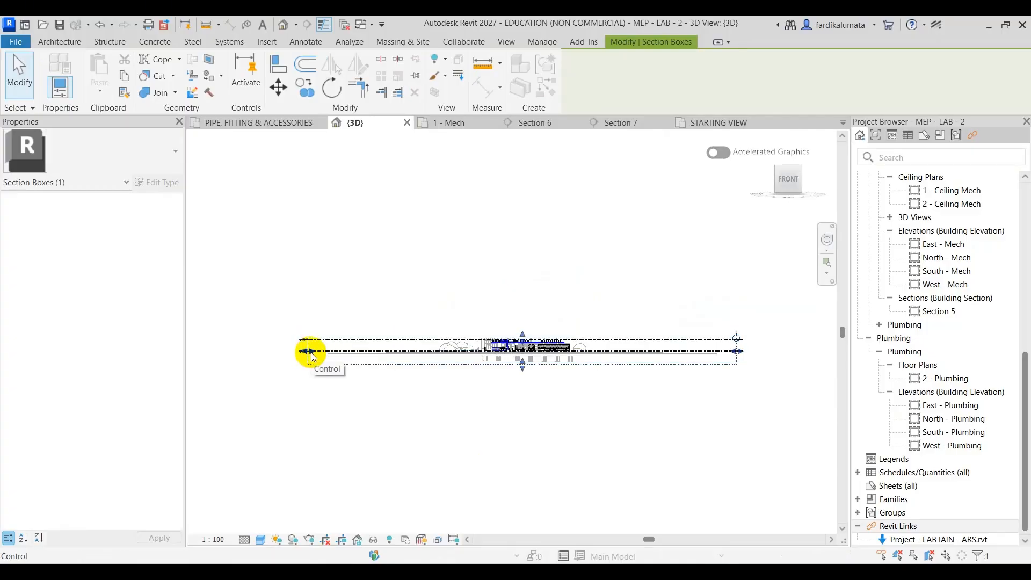
# Pull the section box's four vertical sides in closer around the building and MEP installations, leaving the box deselected
pyautogui.moveTo(313, 356); pyautogui.dragTo(475, 358)
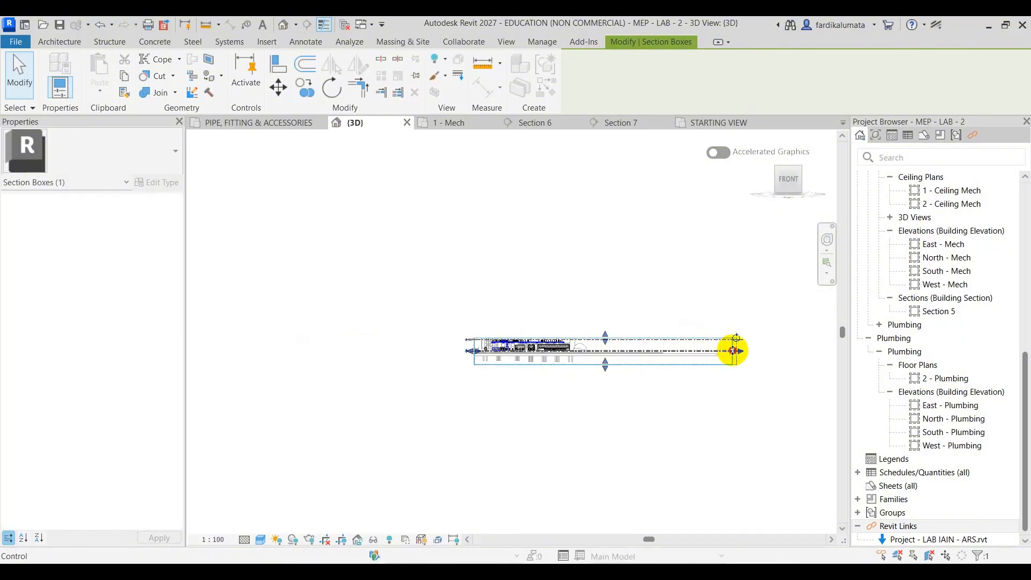
pyautogui.moveTo(603, 370); pyautogui.dragTo(621, 349)
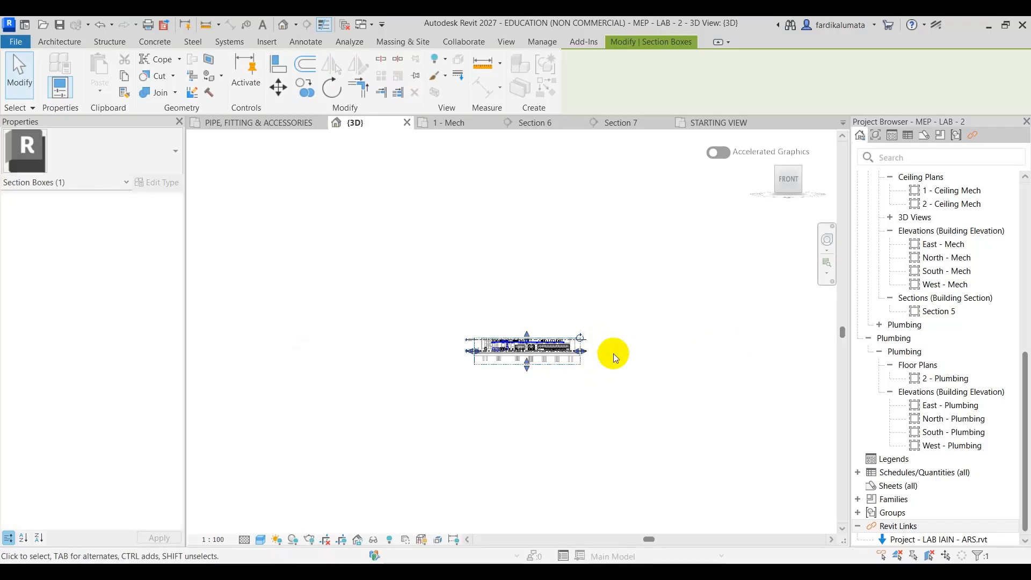
pyautogui.keyDown('shift'); pyautogui.moveTo(525, 373); pyautogui.dragTo(568, 366, button='middle'); pyautogui.keyUp('shift')
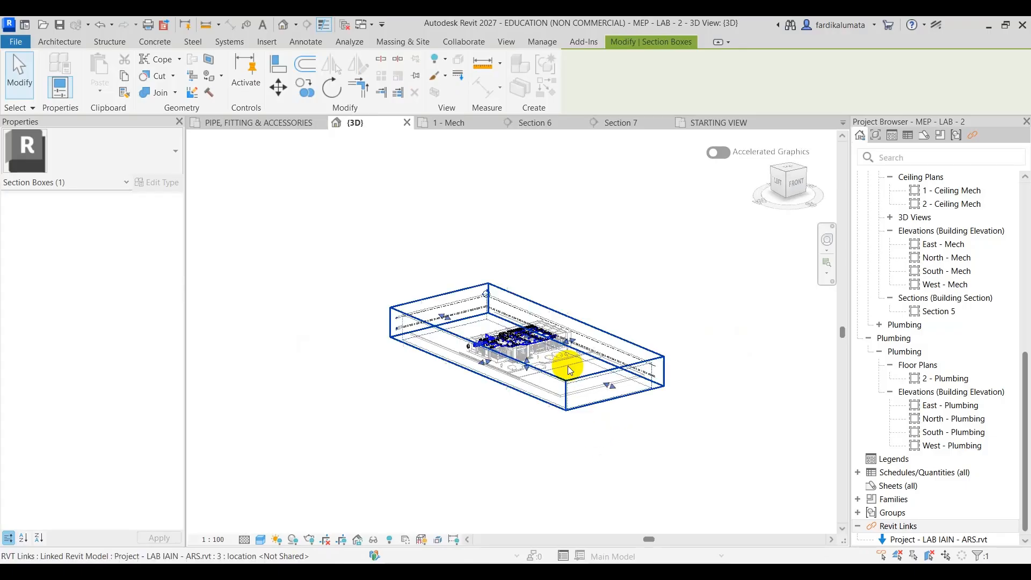
pyautogui.moveTo(610, 393); pyautogui.dragTo(553, 364)
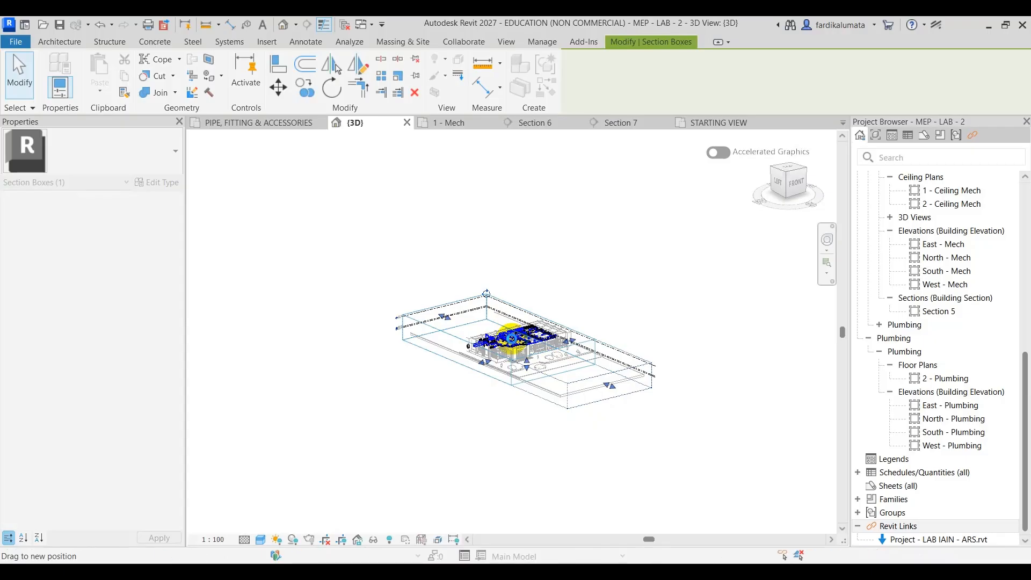
pyautogui.scroll(3, 512, 342)
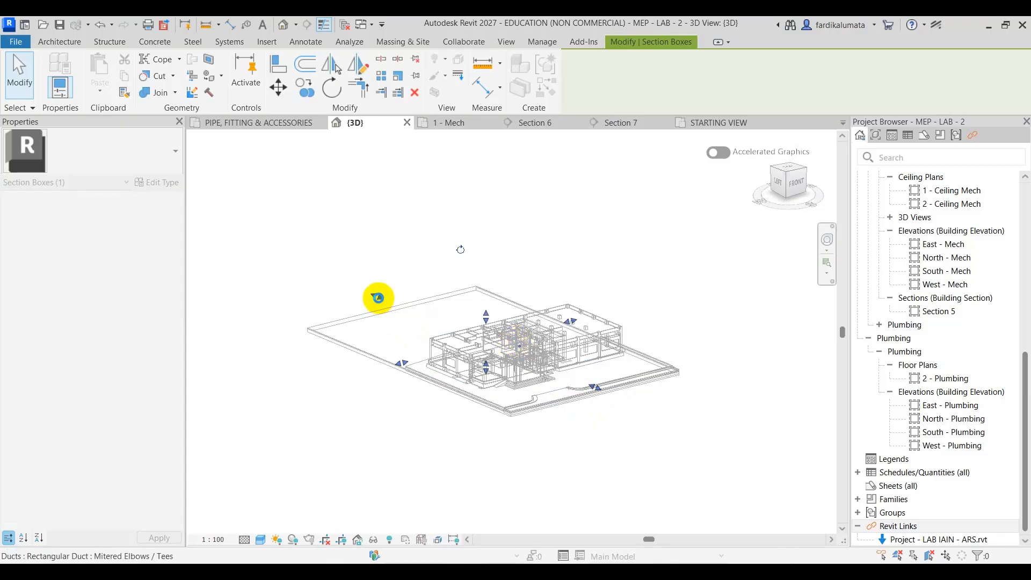
pyautogui.moveTo(373, 296); pyautogui.dragTo(459, 323)
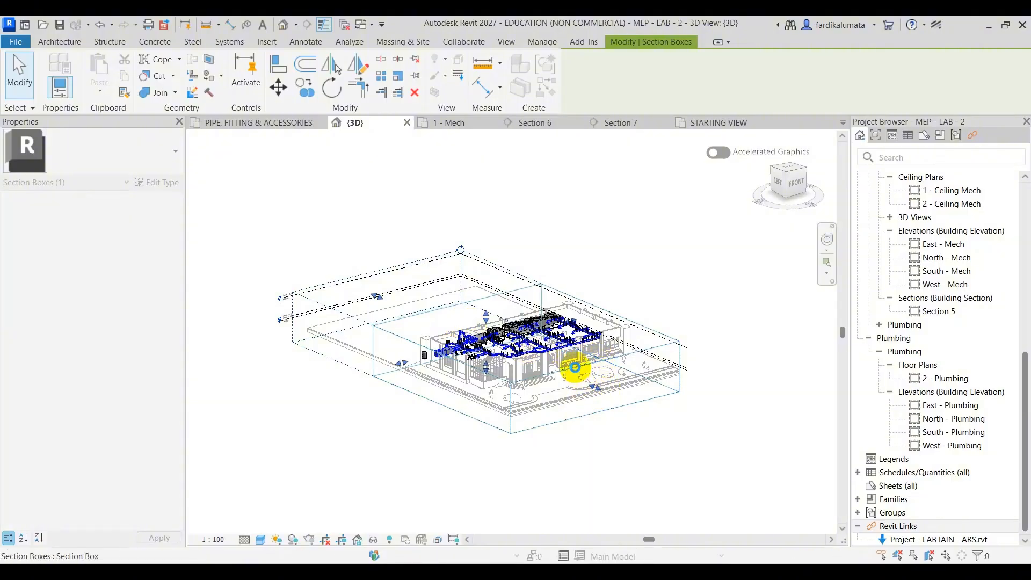
pyautogui.moveTo(492, 363)
pyautogui.keyDown('shift'); pyautogui.mouseDown(button='middle')
pyautogui.moveTo(497, 405)
pyautogui.moveTo(507, 365)
pyautogui.mouseUp(button='middle'); pyautogui.keyUp('shift')
pyautogui.scroll(5, 506, 365)
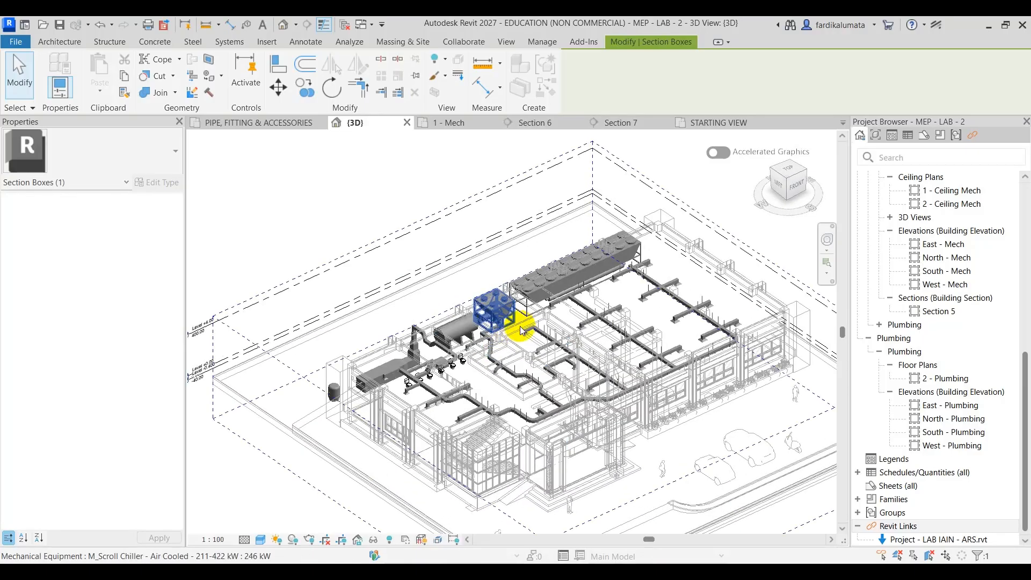
pyautogui.press('Escape')
# Set the {3D} view's discipline to Coordination
pyautogui.scroll(4, 458, 375)
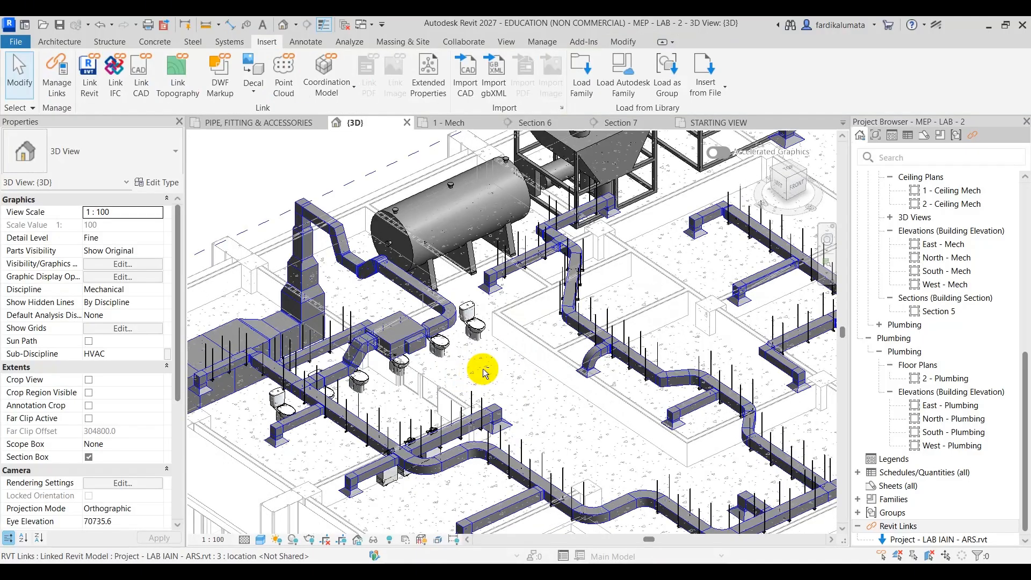
pyautogui.keyDown('shift'); pyautogui.moveTo(483, 369); pyautogui.dragTo(497, 320, button='middle'); pyautogui.keyUp('shift')
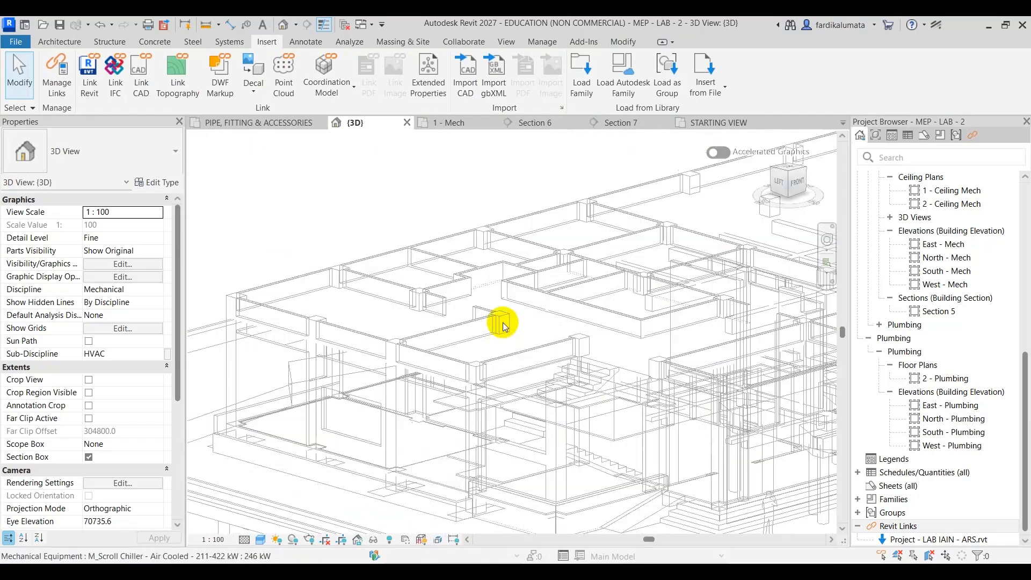
pyautogui.scroll(3, 405, 318)
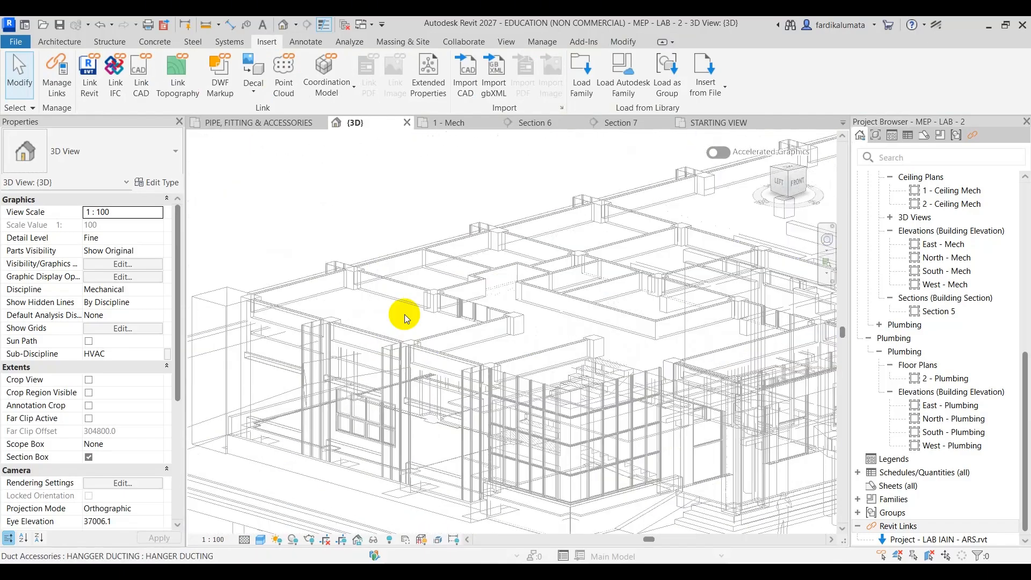
pyautogui.keyDown('shift'); pyautogui.moveTo(578, 295); pyautogui.dragTo(289, 499, button='middle'); pyautogui.keyUp('shift')
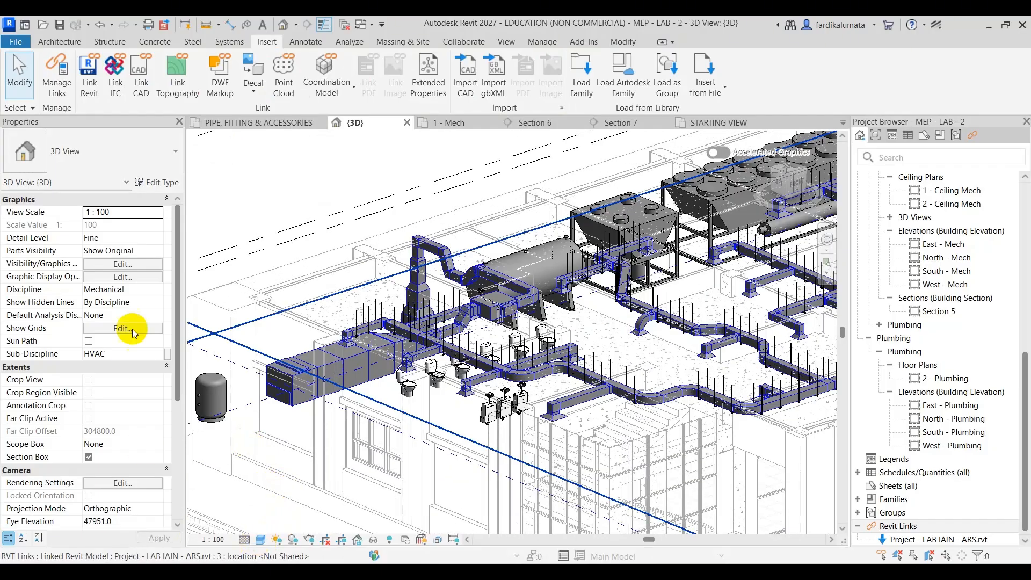
pyautogui.click(157, 289)
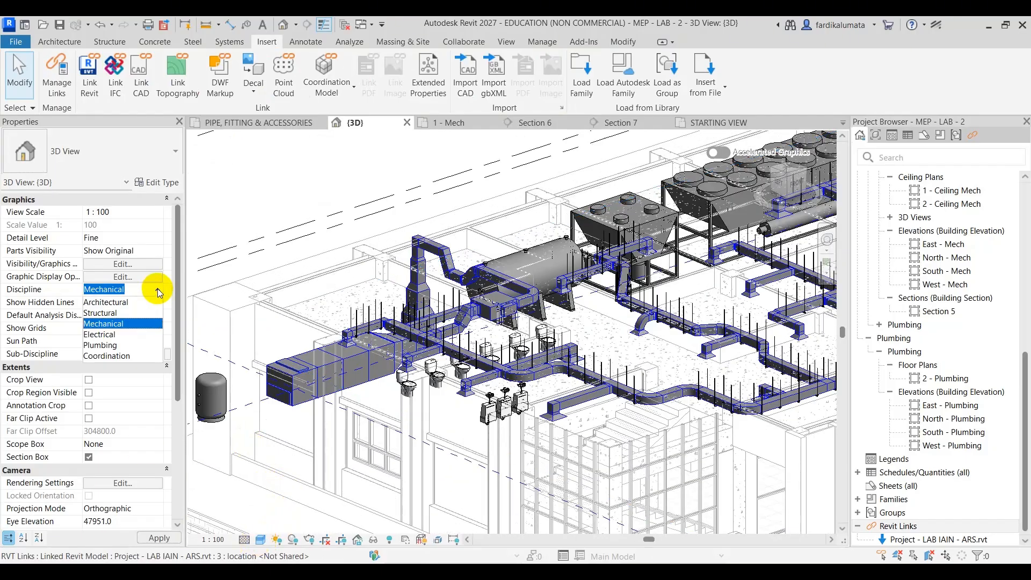
pyautogui.click(110, 356)
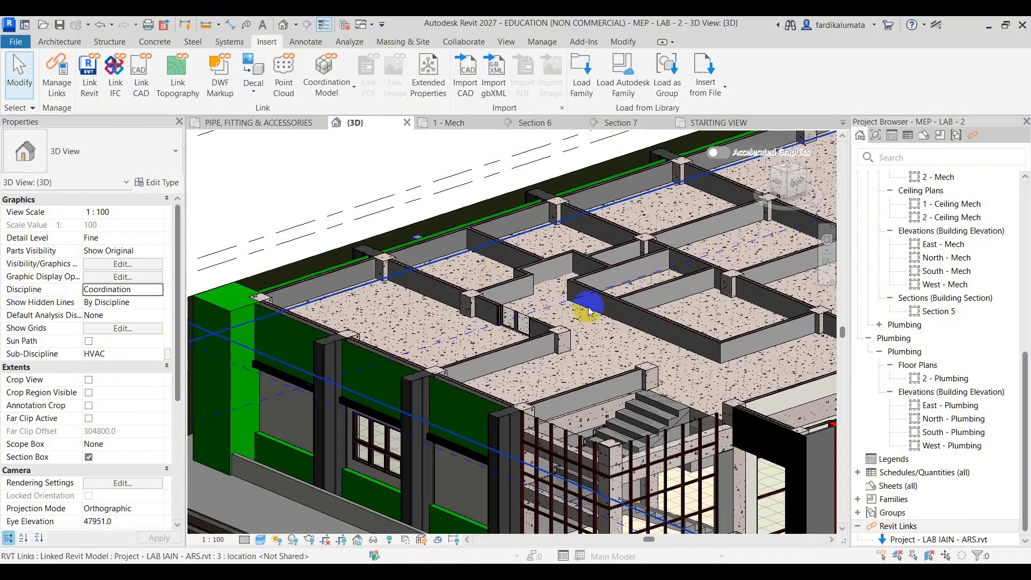
# Lower the section box's upper boundary slightly below the floor slab to expose the ductwork between the beams
pyautogui.scroll(-3, 490, 280)
pyautogui.keyDown('shift'); pyautogui.moveTo(474, 298); pyautogui.dragTo(467, 229, button='middle'); pyautogui.keyUp('shift')
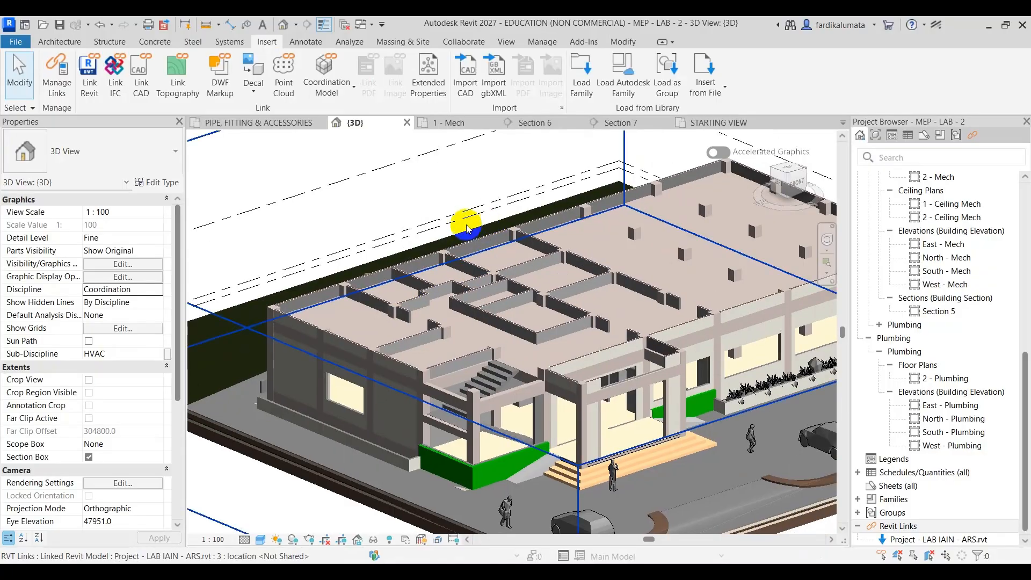
pyautogui.scroll(-4, 454, 242)
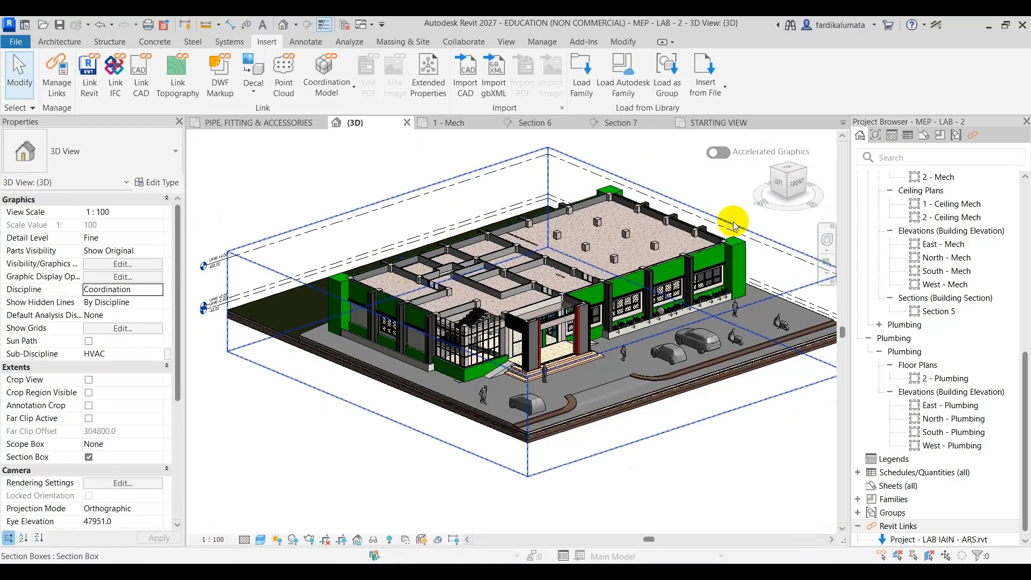
pyautogui.click(659, 229)
pyautogui.scroll(5, 533, 261)
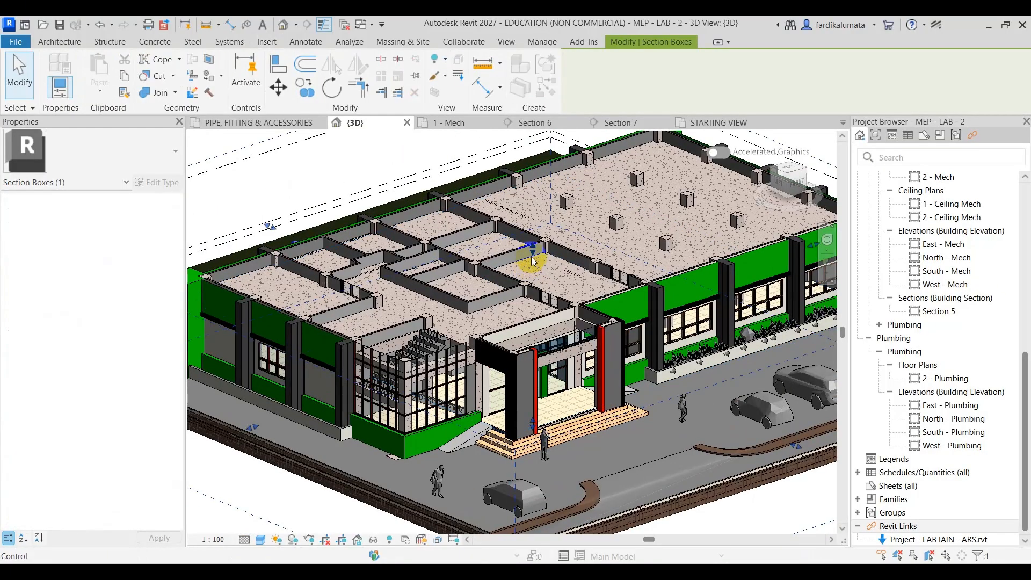
pyautogui.moveTo(533, 258); pyautogui.dragTo(535, 265)
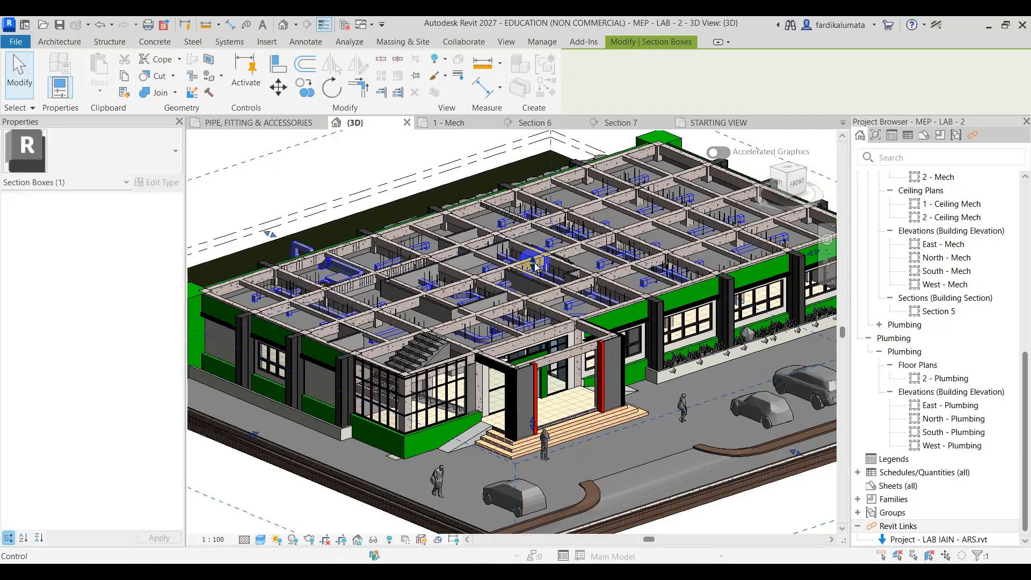
# Examine the ducts, VAV unit and beams in the cut 3D model, leaving the section box deselected
pyautogui.keyDown('shift'); pyautogui.moveTo(478, 314); pyautogui.dragTo(308, 335, button='middle'); pyautogui.keyUp('shift')
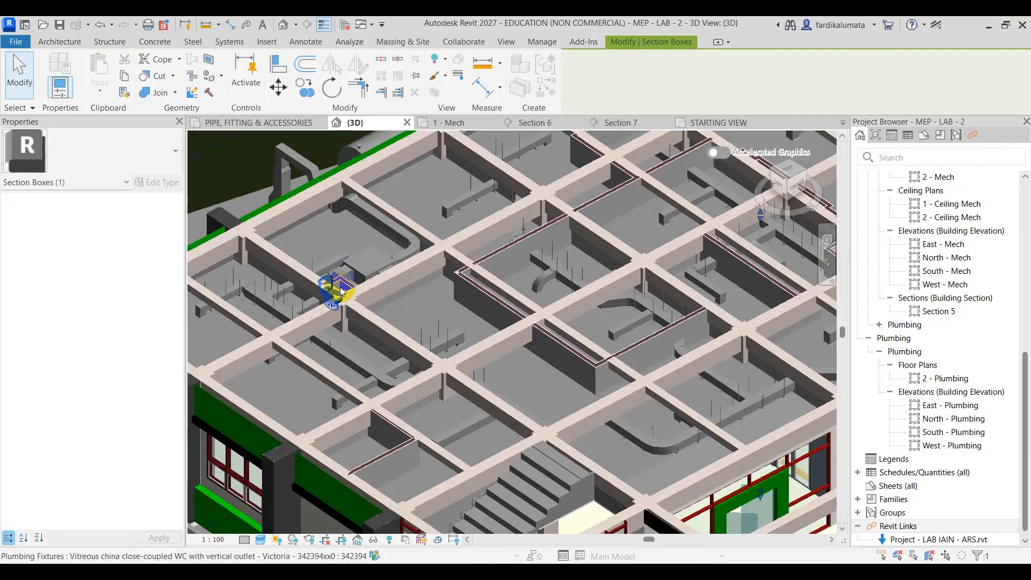
pyautogui.scroll(5, 317, 327)
pyautogui.scroll(3, 361, 251)
pyautogui.moveTo(361, 251); pyautogui.dragTo(603, 298, button='middle')
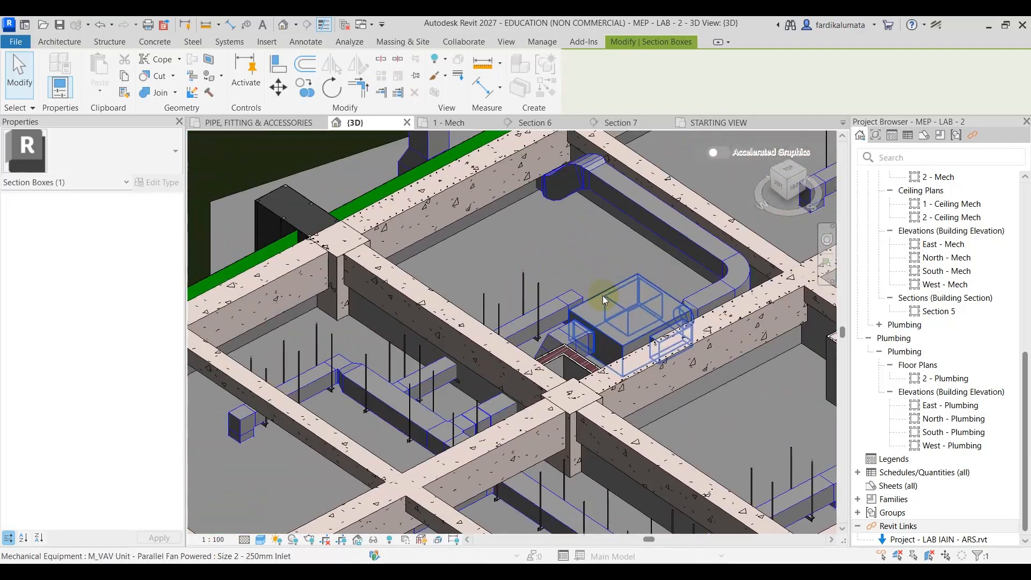
pyautogui.scroll(2, 603, 298)
pyautogui.scroll(-6, 602, 297)
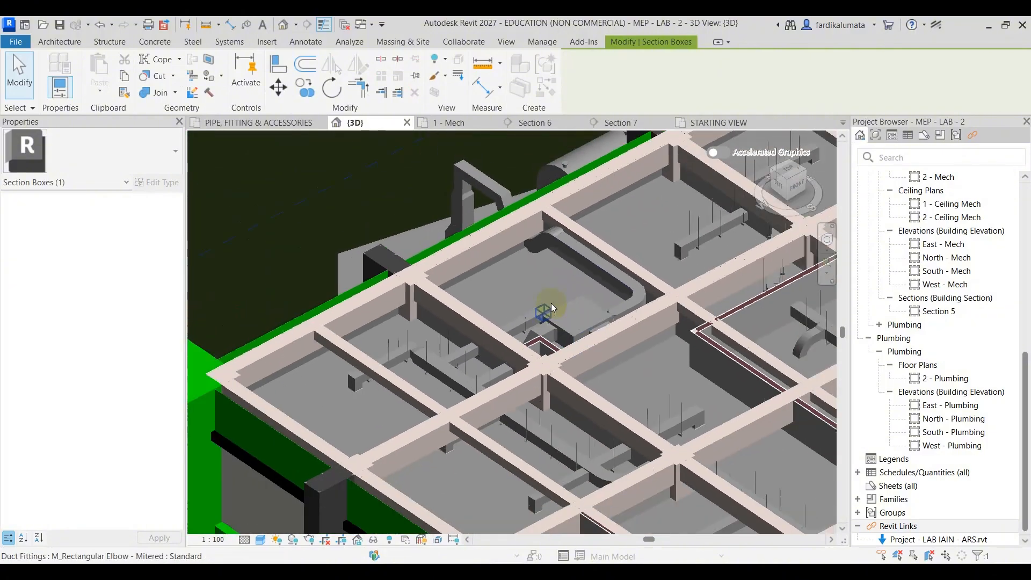
pyautogui.scroll(-2, 551, 303)
pyautogui.click(493, 156)
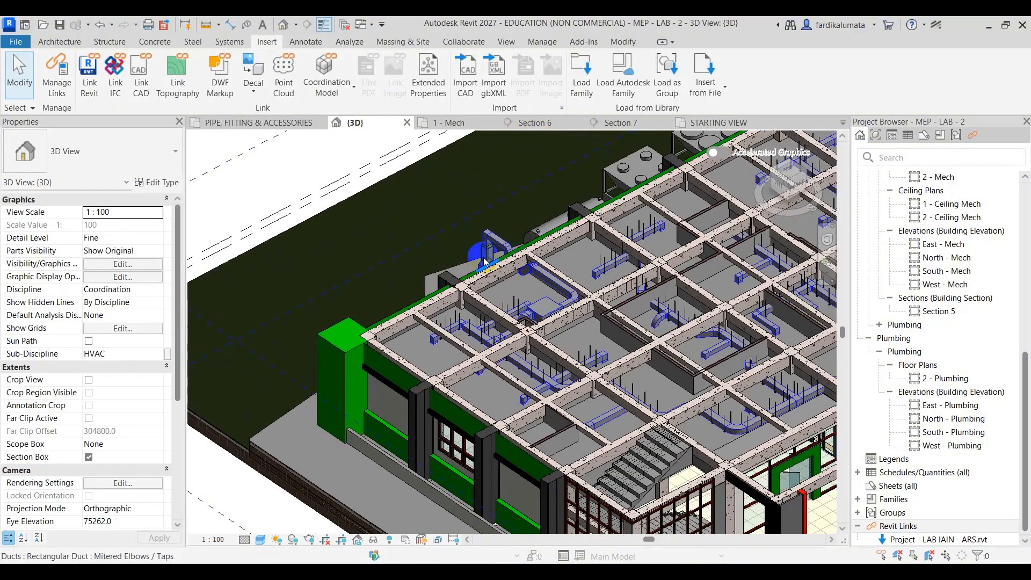
pyautogui.scroll(-2, 424, 224)
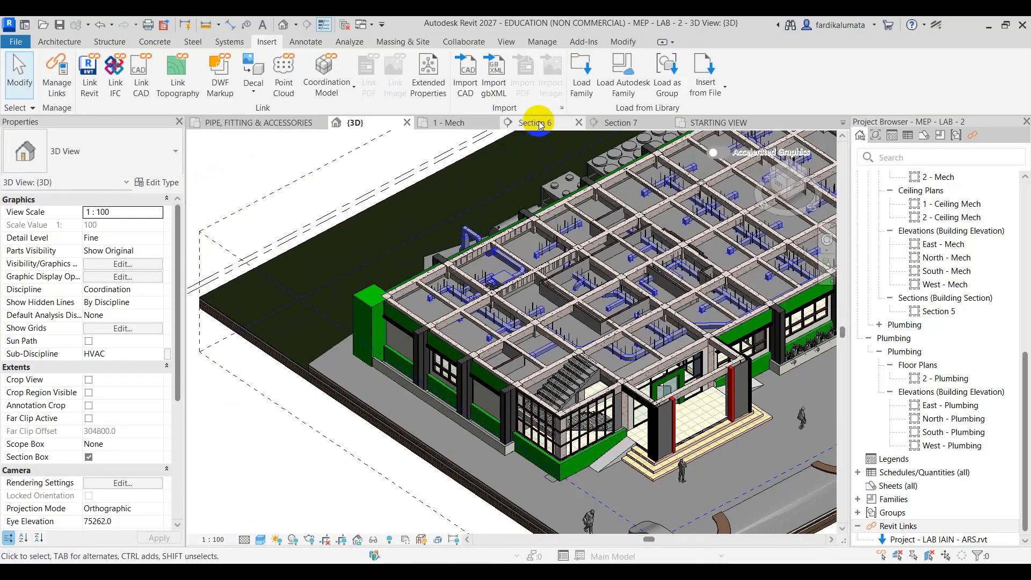
# Open the 1 - Mech floor plan and examine the toilets and nearby ducts against the linked architectural background
pyautogui.click(463, 123)
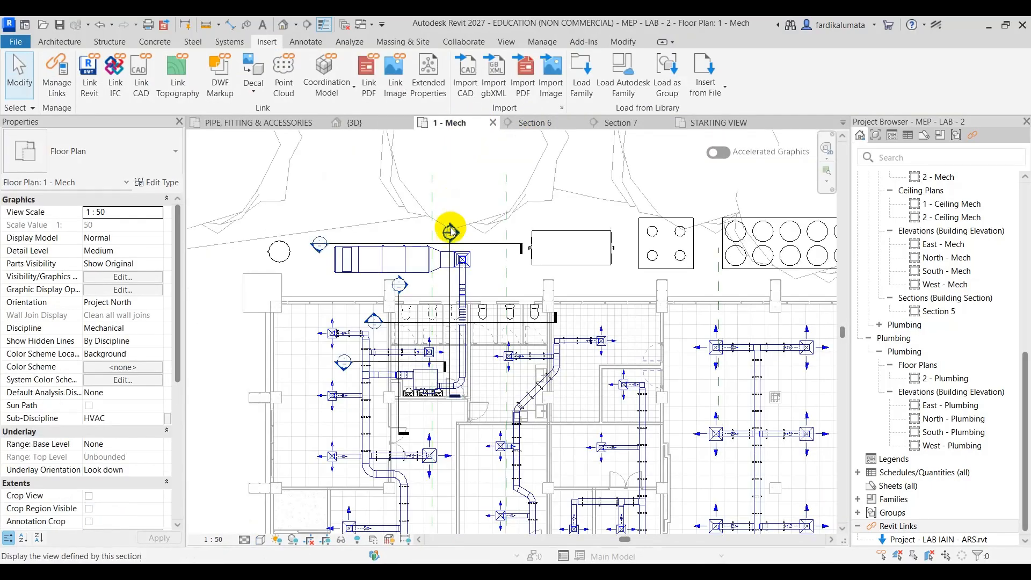
pyautogui.scroll(5, 420, 312)
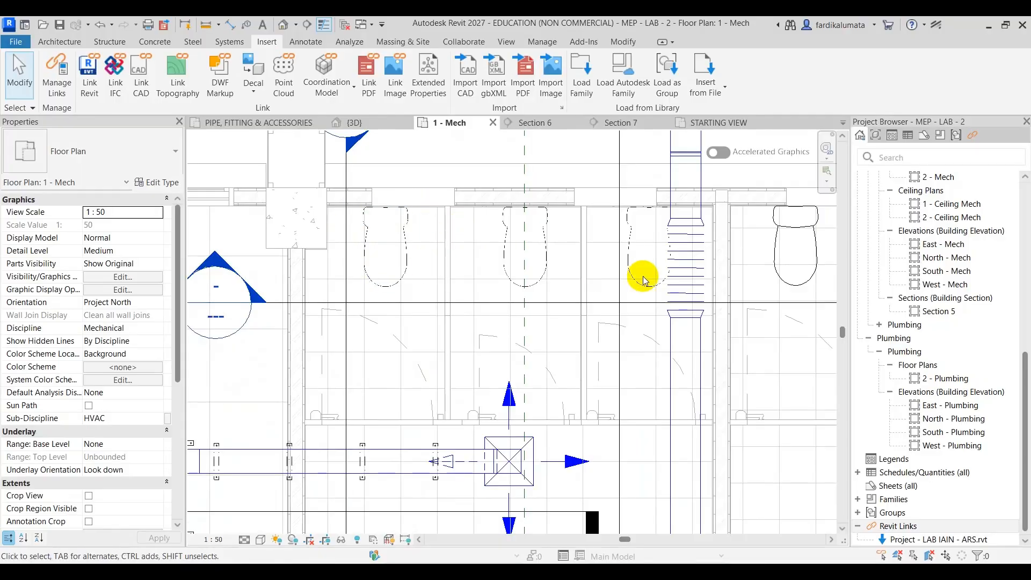
pyautogui.moveTo(644, 276); pyautogui.dragTo(438, 283, button='middle')
pyautogui.scroll(-2, 601, 262)
pyautogui.moveTo(614, 275); pyautogui.dragTo(648, 279, button='middle')
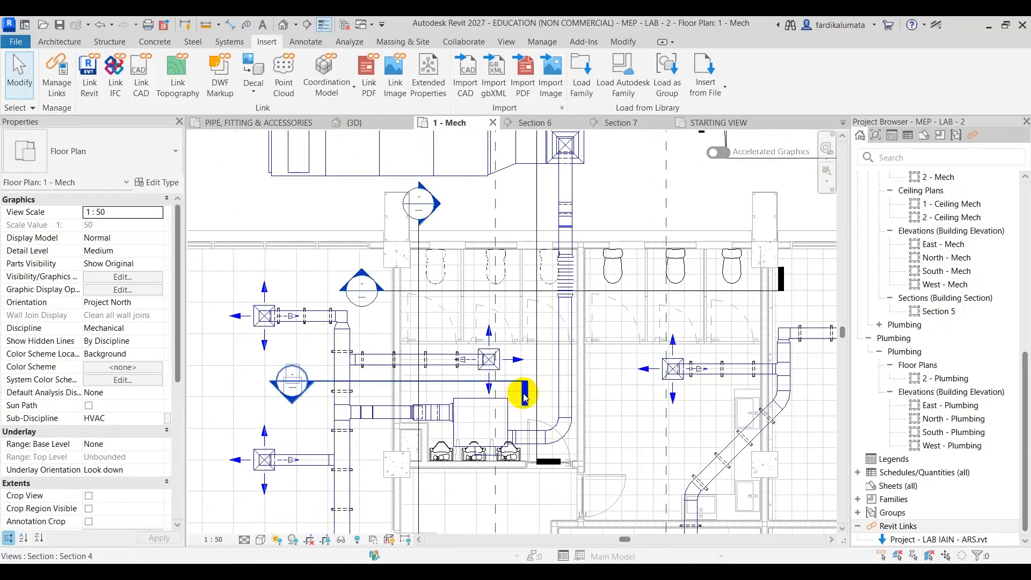
pyautogui.scroll(3, 475, 270)
pyautogui.moveTo(531, 271); pyautogui.dragTo(483, 288, button='middle')
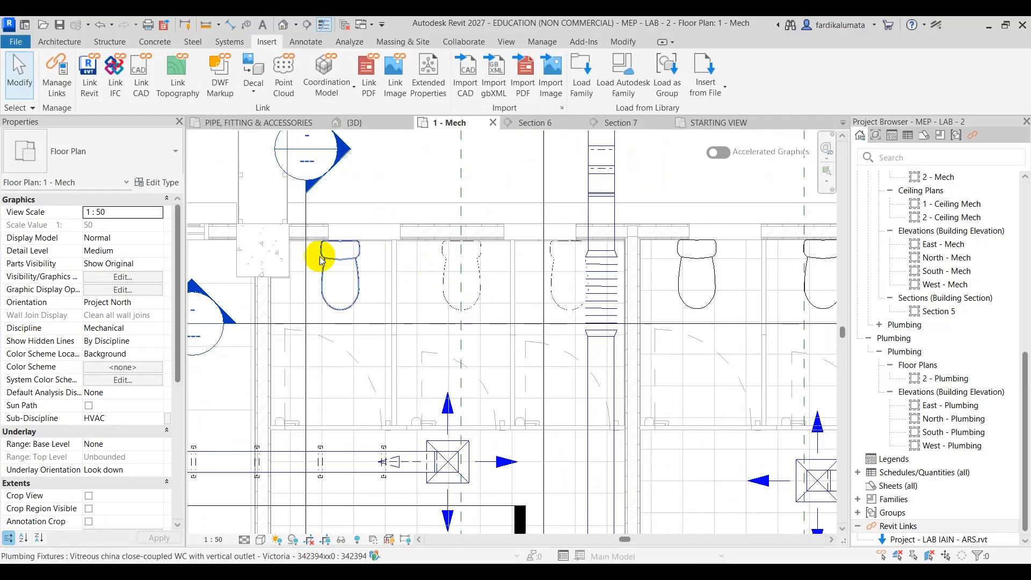
pyautogui.scroll(-2, 422, 254)
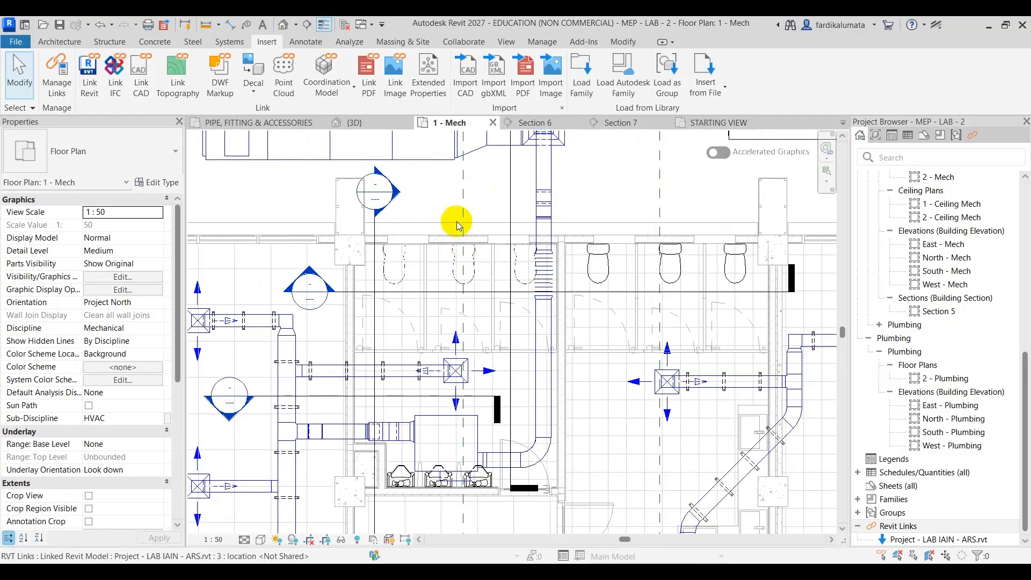
# Examine the PPR fittings in the PIPE, FITTING & ACCESSORIES plan and the ductwork between the beams in the {3D} view
pyautogui.click(298, 124)
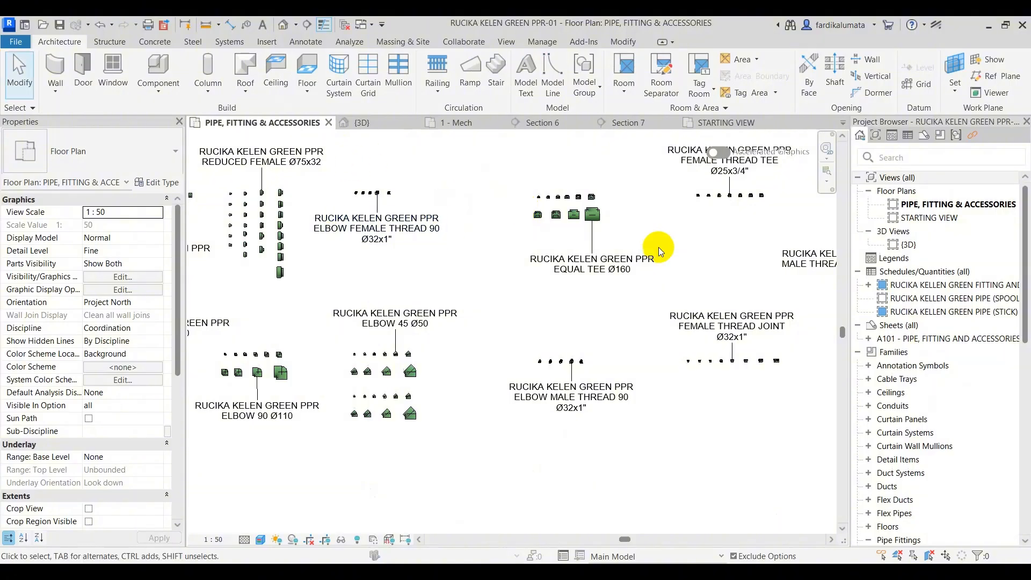
pyautogui.scroll(-1, 618, 290)
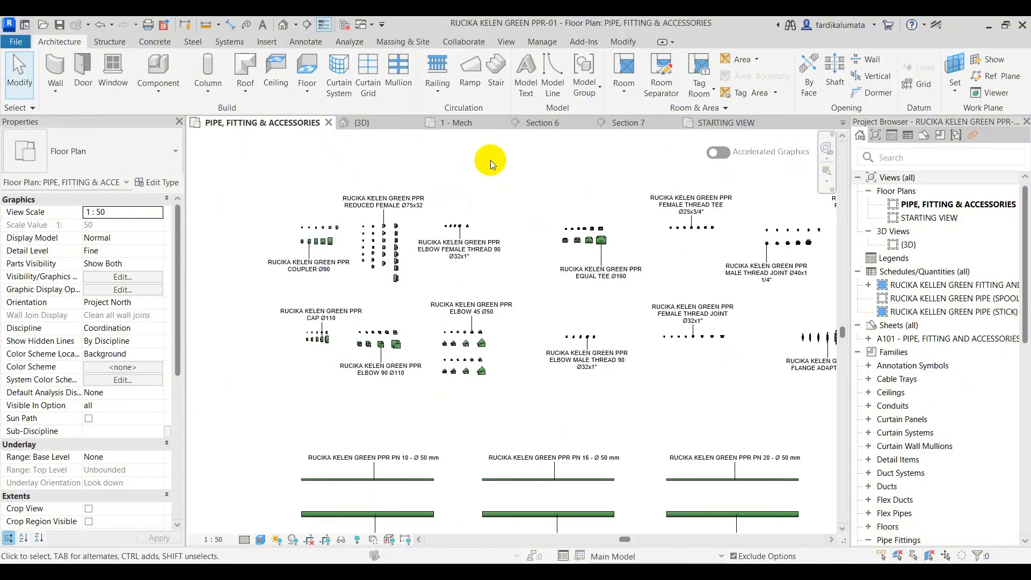
pyautogui.click(384, 123)
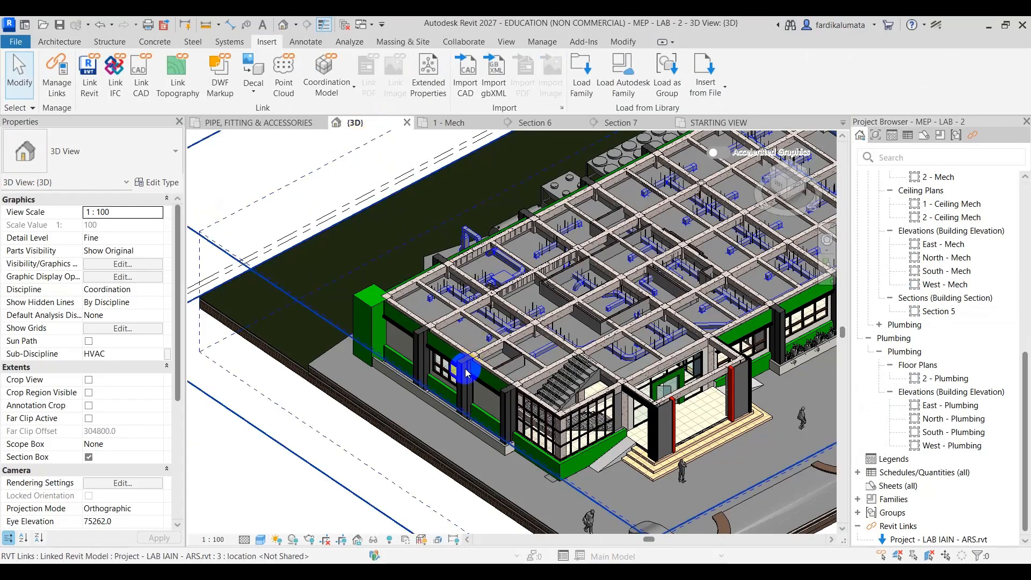
pyautogui.scroll(-2, 465, 371)
pyautogui.moveTo(403, 393); pyautogui.dragTo(355, 409, button='middle')
pyautogui.scroll(5, 495, 368)
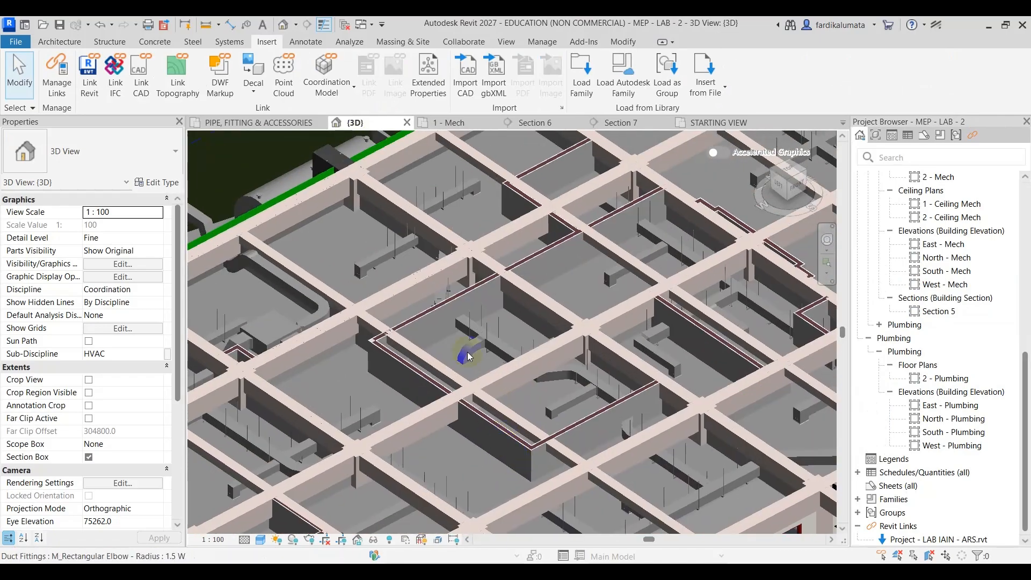
pyautogui.scroll(1, 468, 356)
pyautogui.moveTo(454, 329); pyautogui.dragTo(697, 336, button='middle')
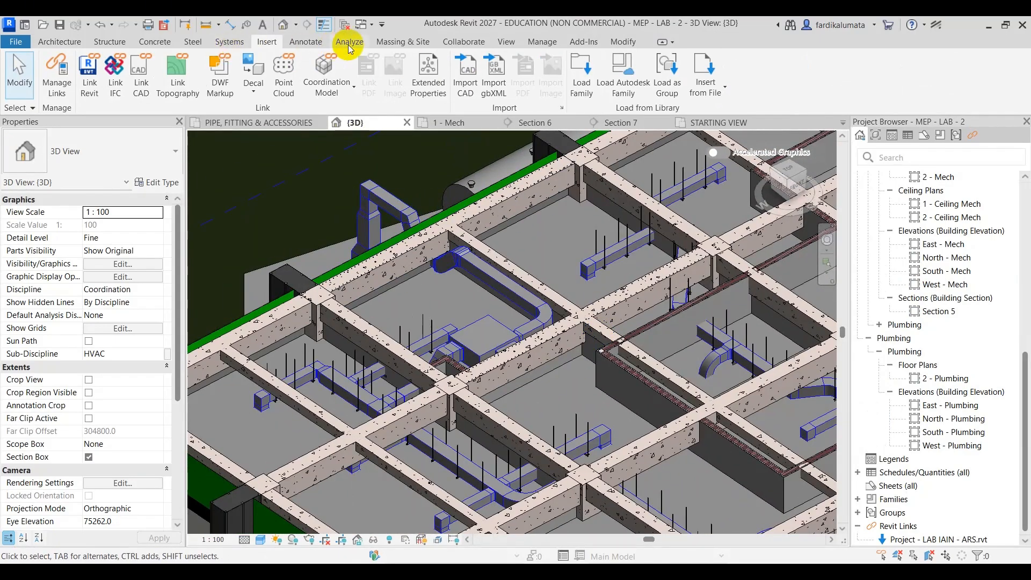
# Start Transfer Project Standards into MEP - LAB - 2 with RUCIKA KELEN GREEN PPR-01 as the source and every item deselected
pyautogui.click(542, 42)
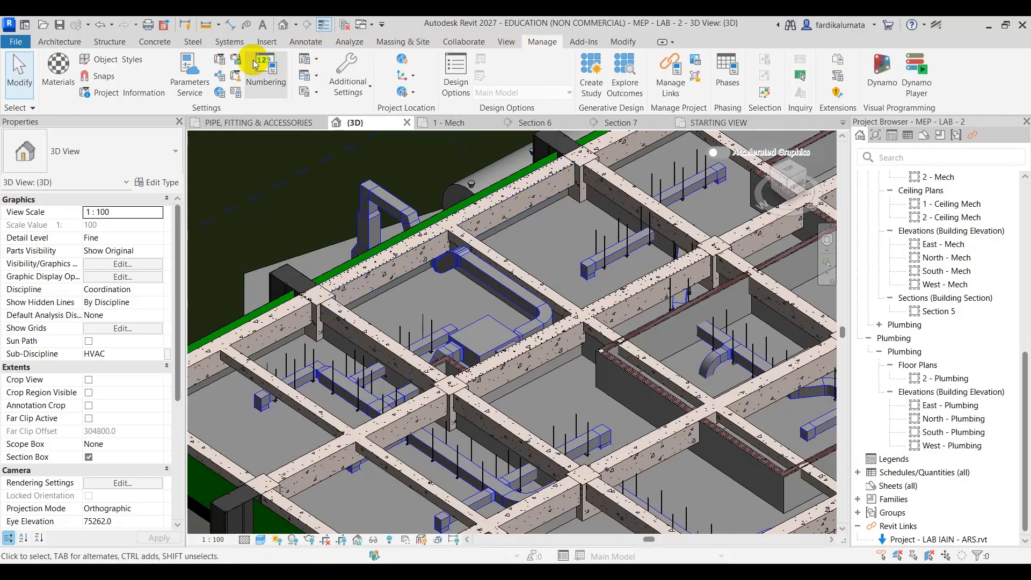
pyautogui.click(235, 61)
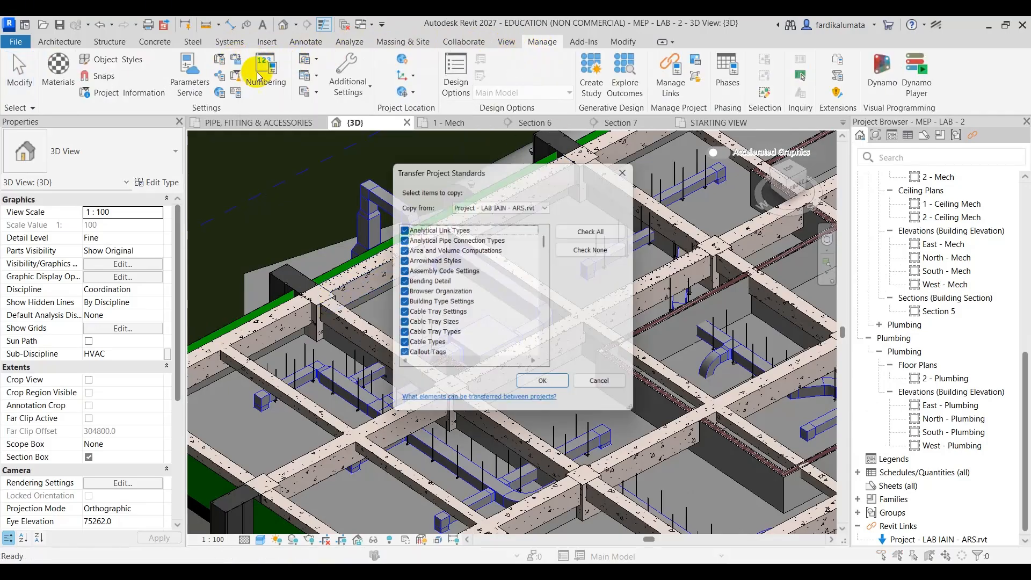
pyautogui.moveTo(548, 244); pyautogui.dragTo(562, 336)
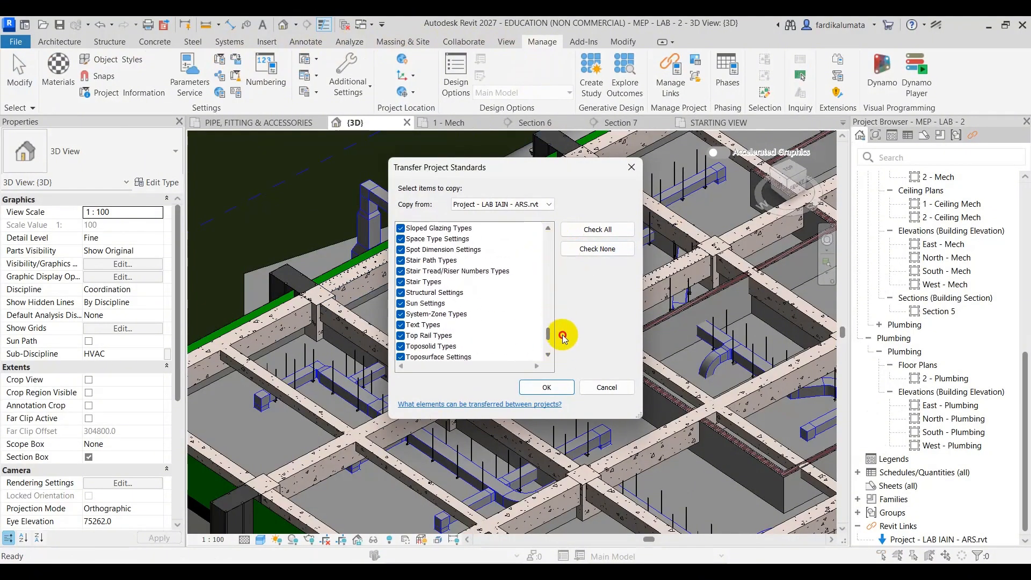
pyautogui.click(596, 249)
pyautogui.click(518, 204)
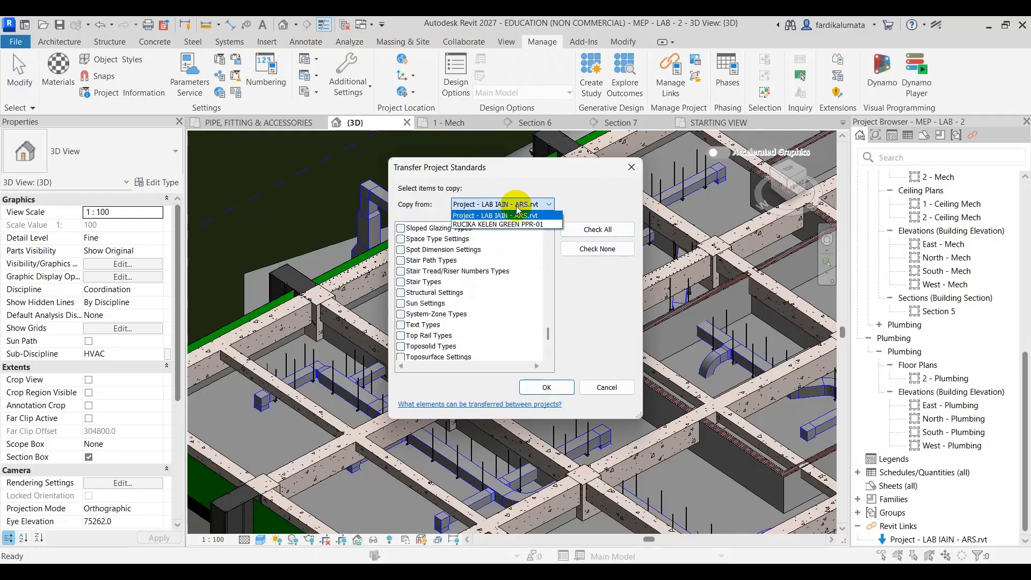
pyautogui.click(517, 219)
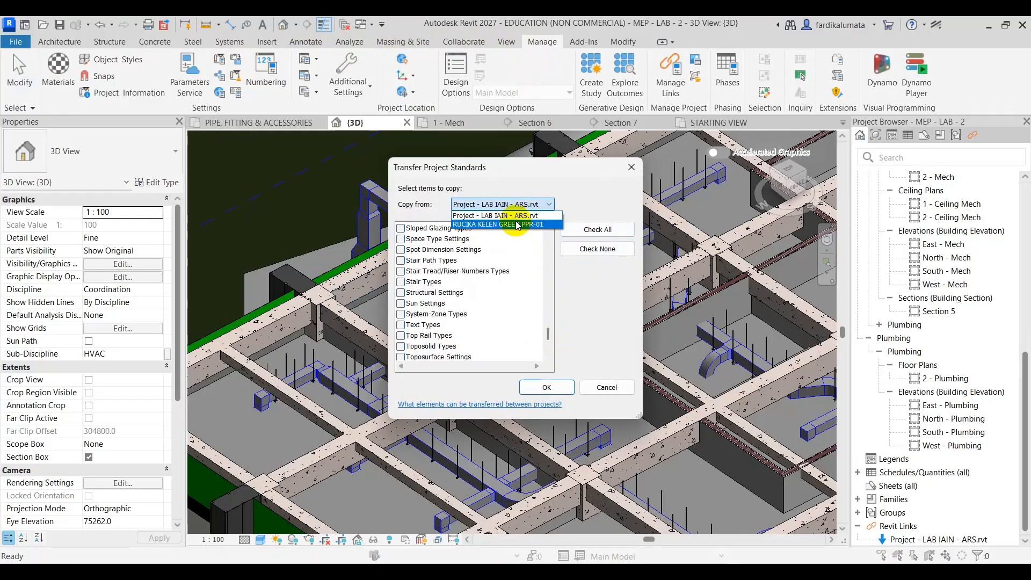
pyautogui.click(591, 250)
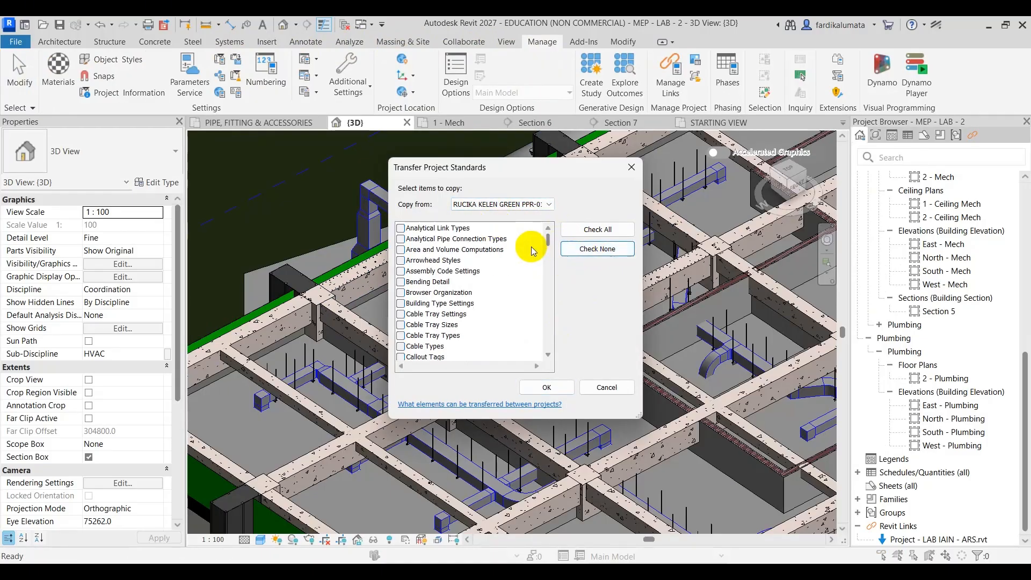
# Transfer Pipe Schedule Types, Pipe Segments, Pipe Settings, Pipe Sizes, Pipe Types and Piping System Types, overwriting the duplicate types
pyautogui.scroll(-8, 449, 300)
pyautogui.scroll(-7, 465, 343)
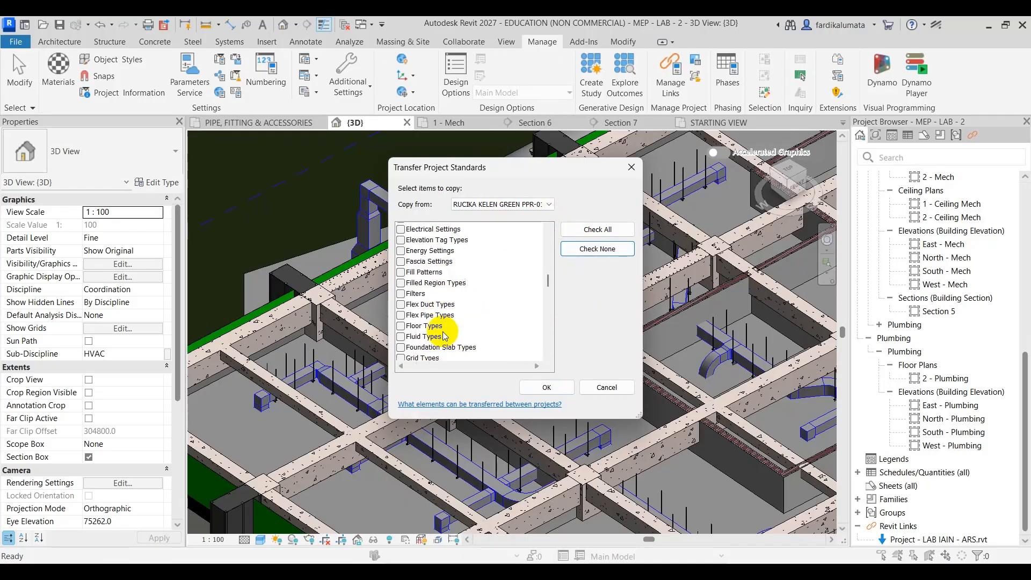
pyautogui.scroll(-7, 427, 294)
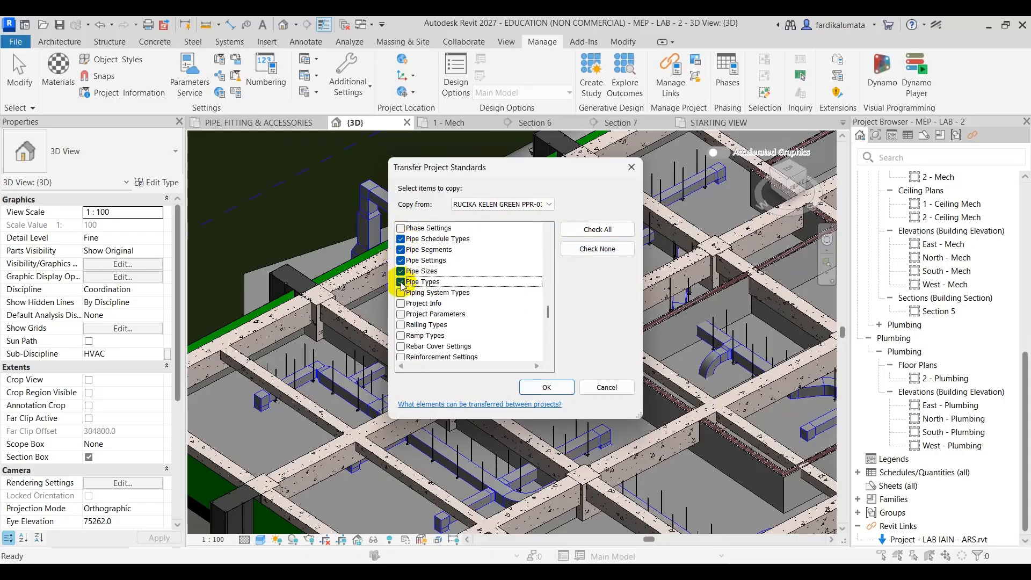
pyautogui.click(549, 404)
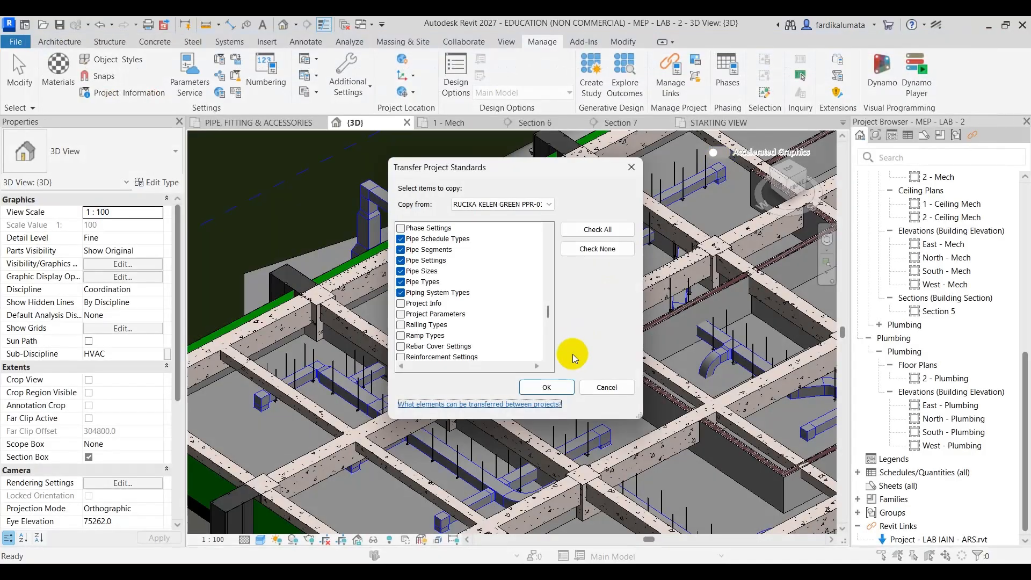
pyautogui.click(548, 386)
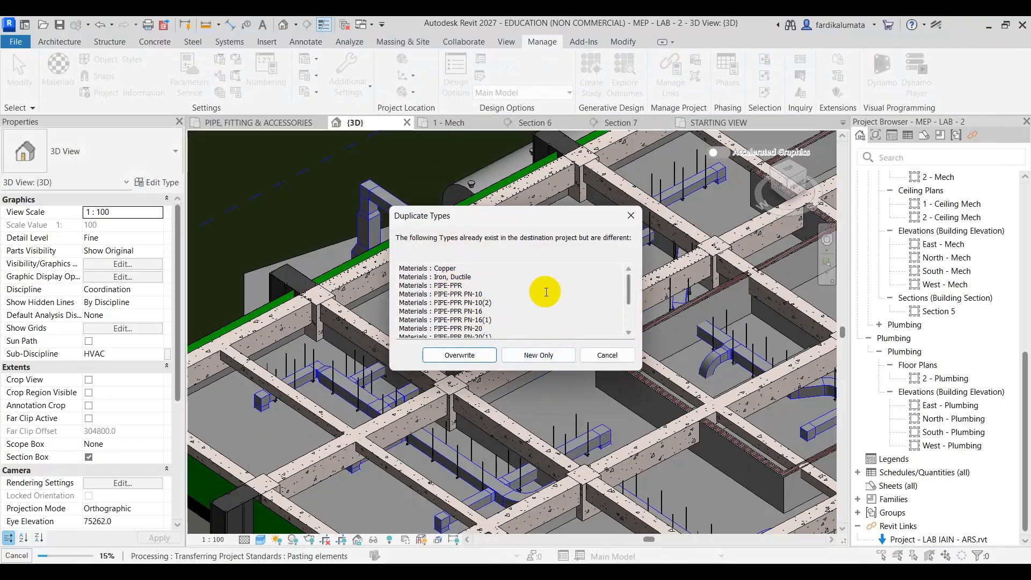
pyautogui.click(472, 359)
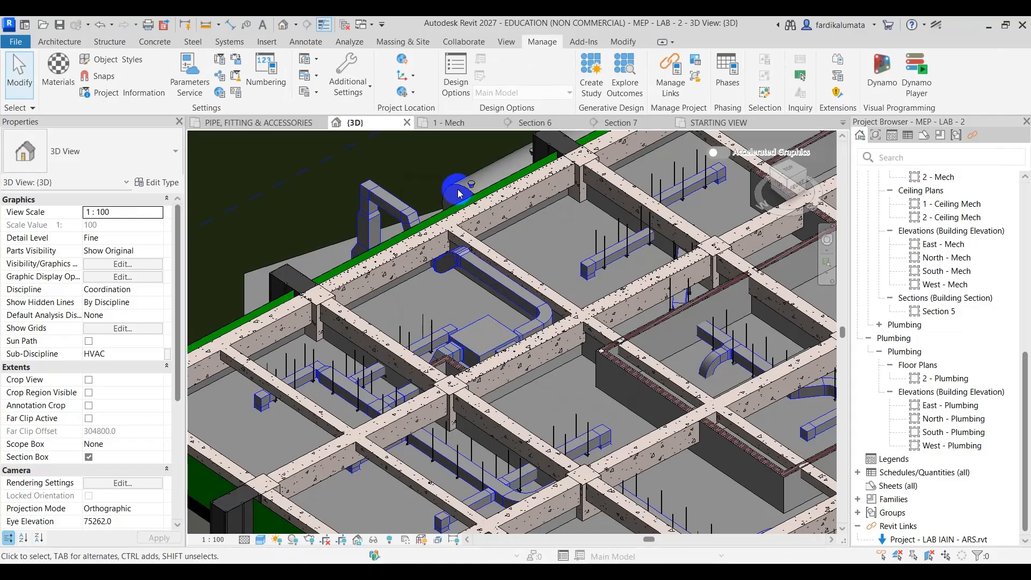
# In the 1 - Mech floor plan, shorten the depth of Section 6 to a far clip offset of about 748 mm
pyautogui.scroll(-2, 552, 267)
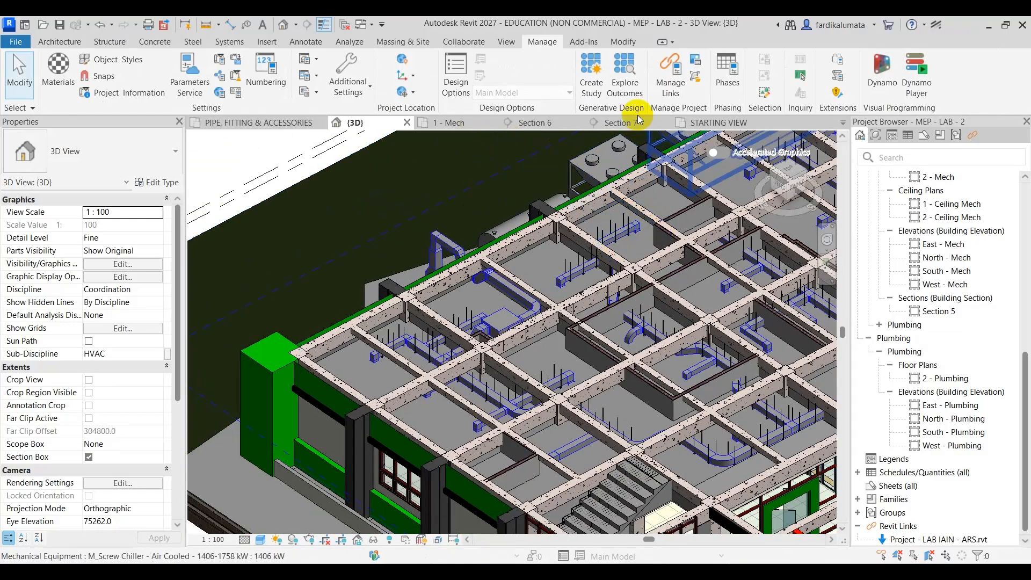
pyautogui.click(434, 126)
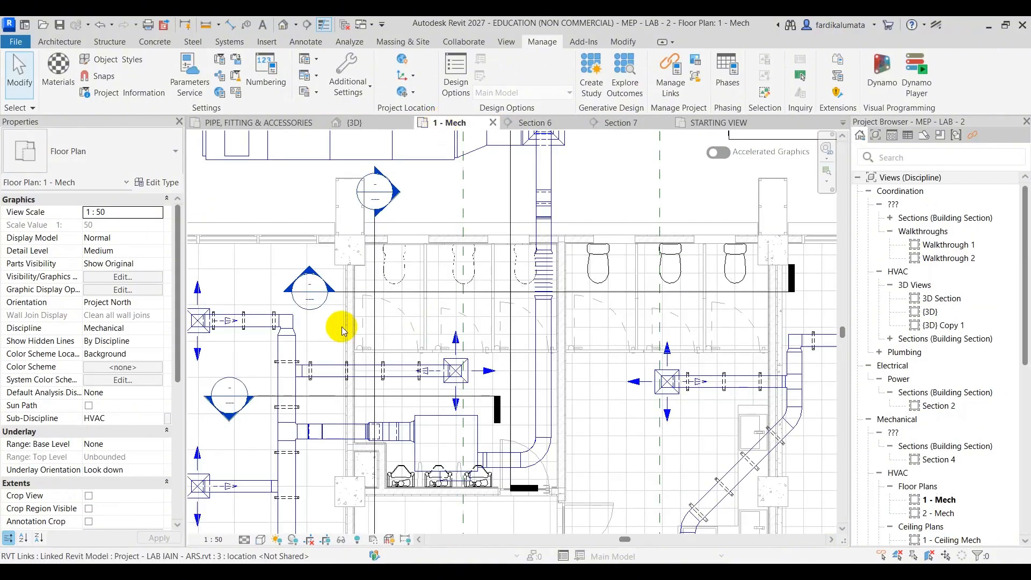
pyautogui.scroll(1, 434, 219)
pyautogui.click(417, 218)
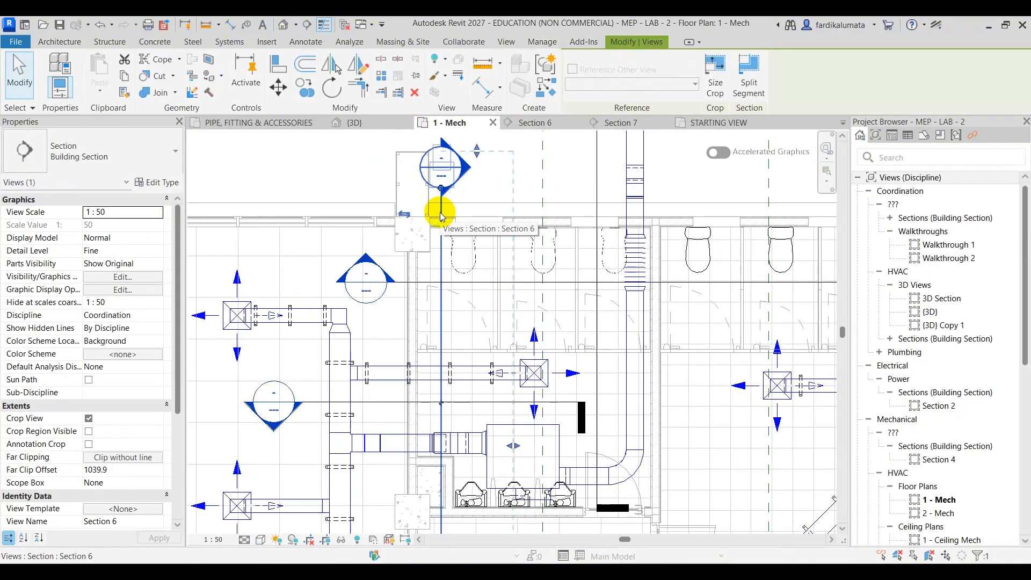
pyautogui.scroll(1, 518, 413)
pyautogui.moveTo(503, 454); pyautogui.dragTo(476, 454)
pyautogui.scroll(-2, 391, 283)
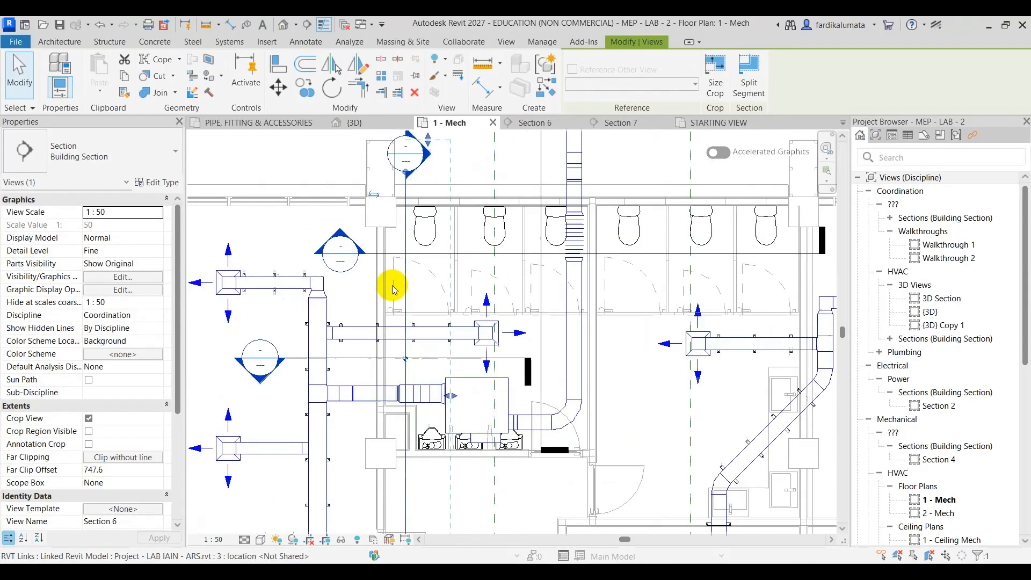
# Open the Section 6 view and examine the linked wall, floor slab and outer outline beside the toilet
pyautogui.rightClick(407, 223)
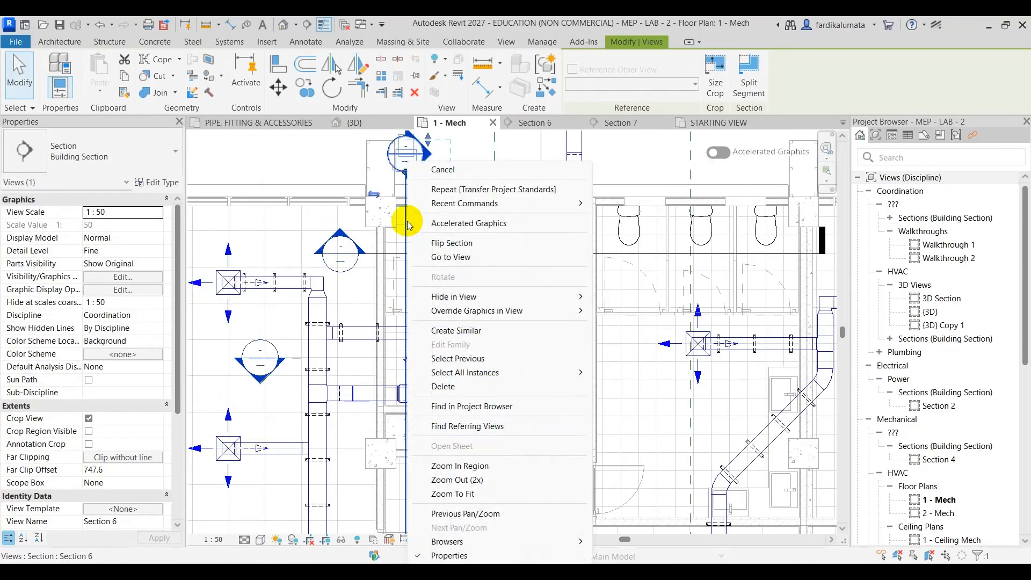
pyautogui.click(445, 253)
pyautogui.scroll(5, 530, 432)
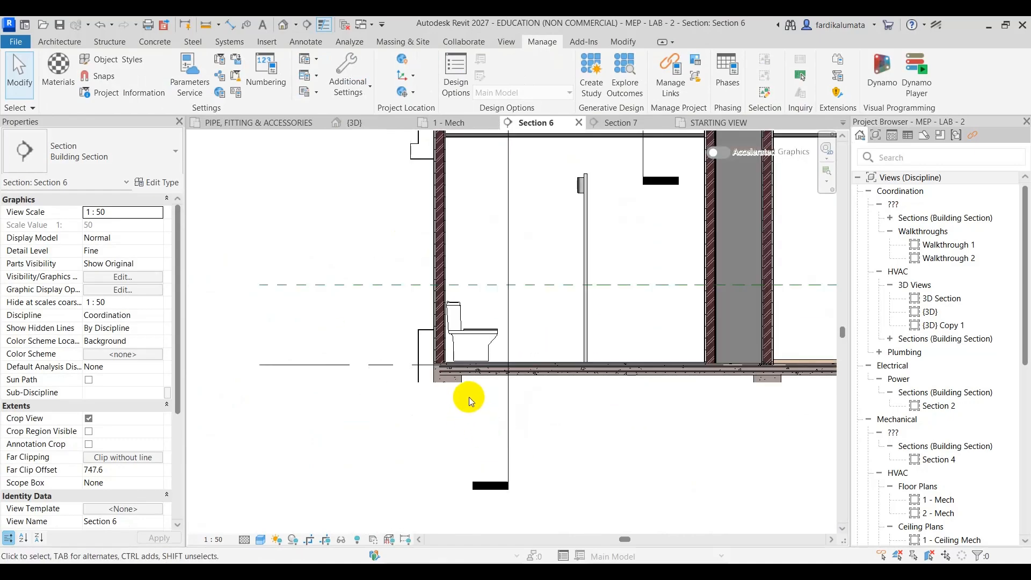
pyautogui.scroll(4, 401, 320)
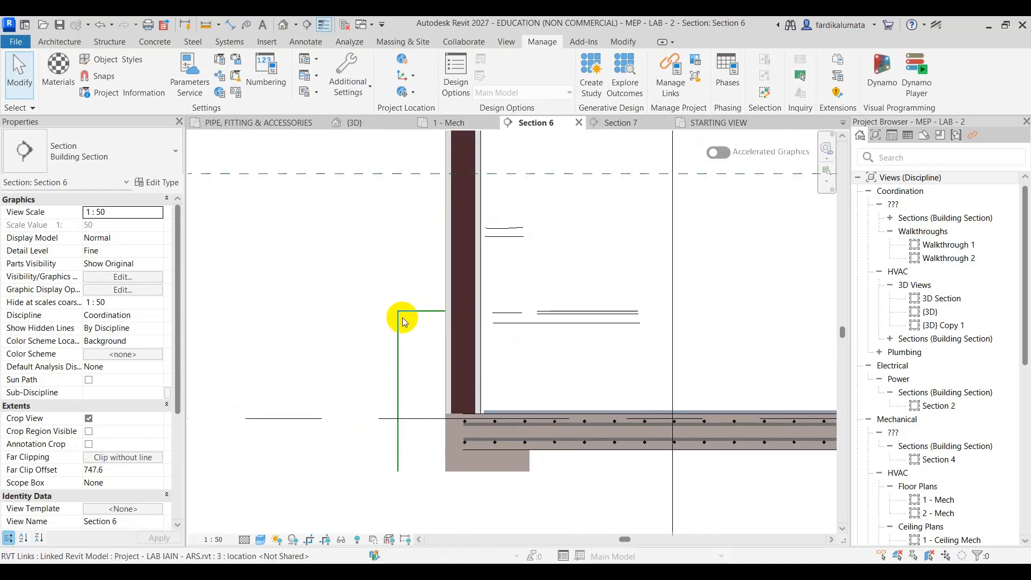
pyautogui.click(419, 312)
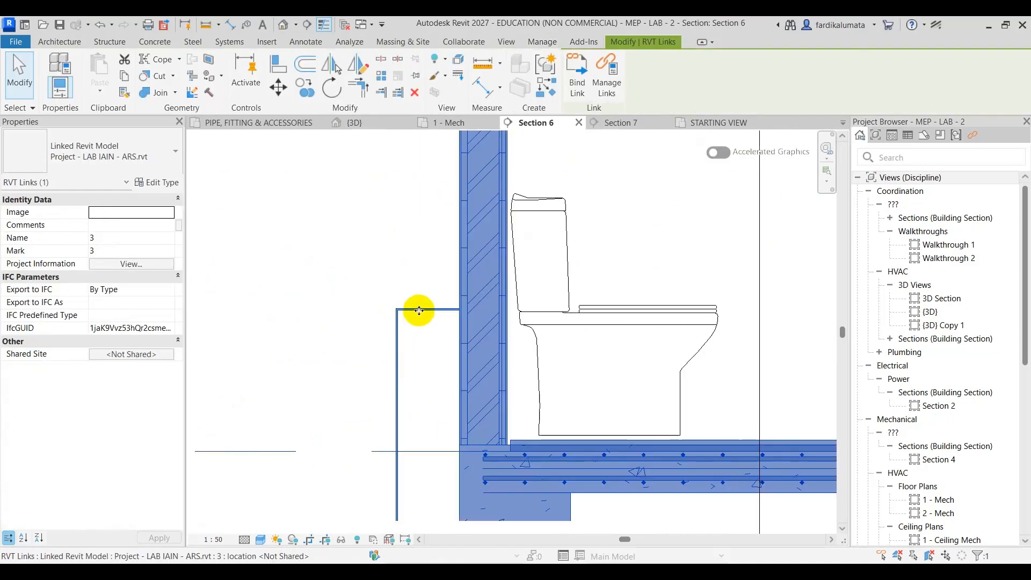
pyautogui.press('Escape')
pyautogui.click(398, 351)
pyautogui.scroll(-4, 449, 308)
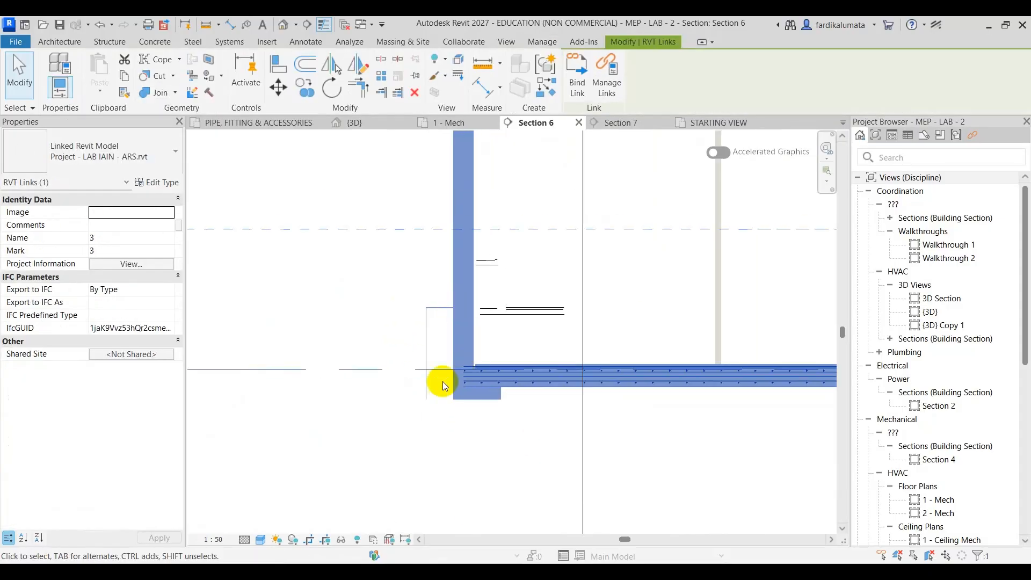
pyautogui.scroll(5, 432, 386)
pyautogui.click(473, 439)
pyautogui.scroll(-3, 472, 438)
pyautogui.moveTo(473, 438); pyautogui.dragTo(447, 465, button='middle')
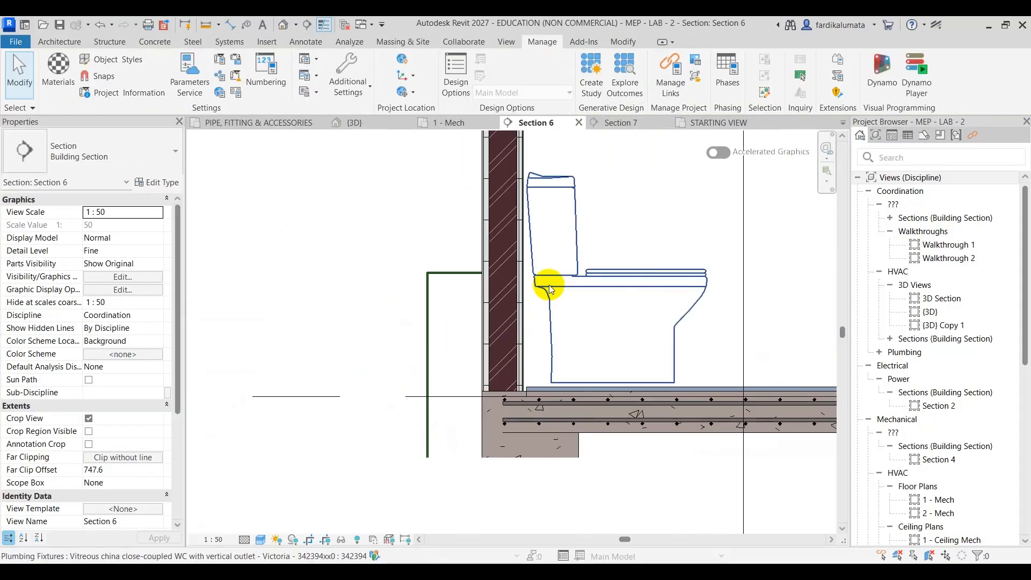
# Select the toilet and the outline outside the wall in Section 6 to check which belongs to the linked model
pyautogui.click(550, 283)
pyautogui.press('Escape')
pyautogui.click(452, 274)
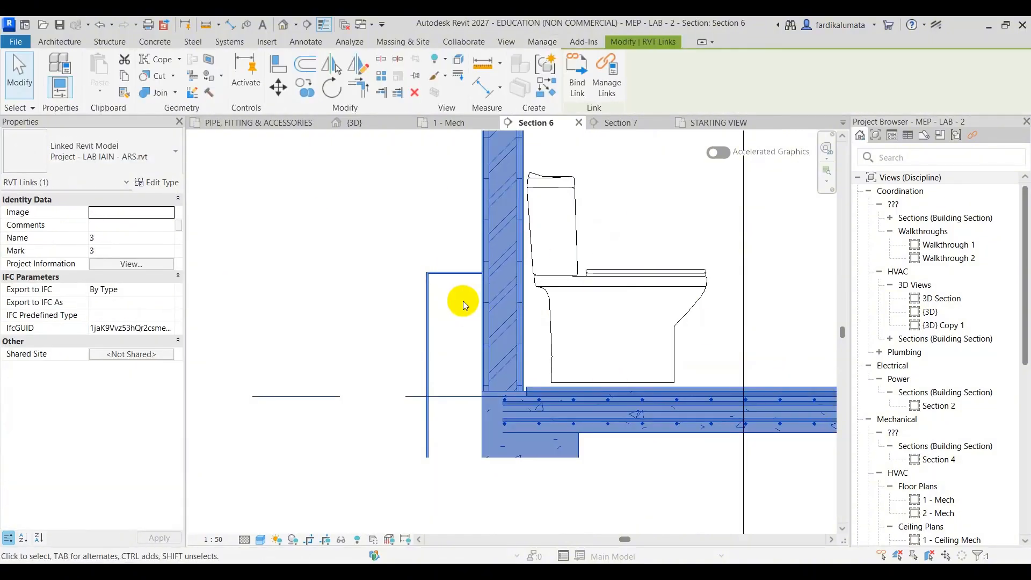
pyautogui.scroll(-2, 829, 387)
# Unload the Project - LAB IAIN - ARS.rvt link and open that project, ignoring its unresolved references
pyautogui.scroll(-4, 884, 340)
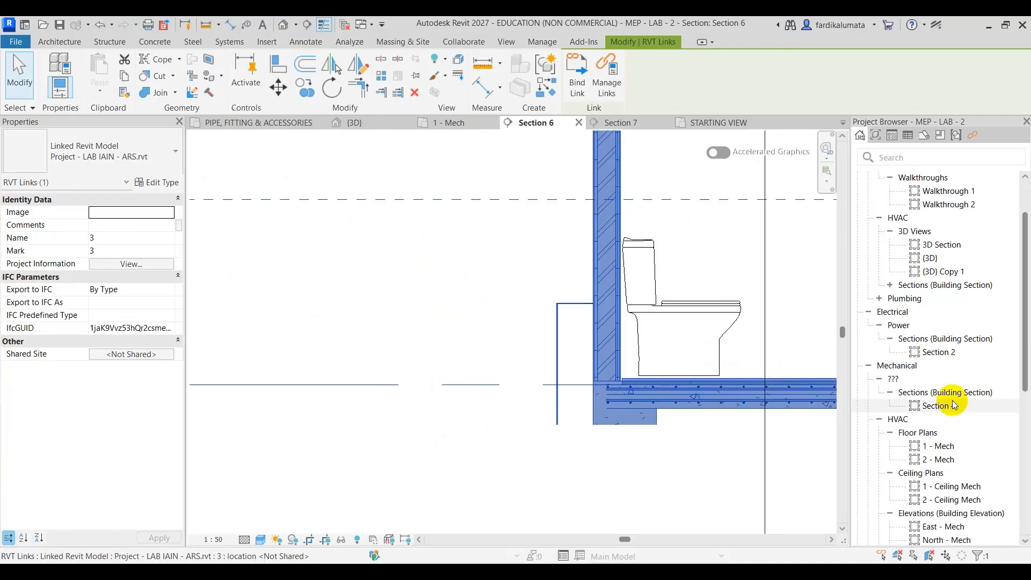
pyautogui.scroll(-4, 937, 408)
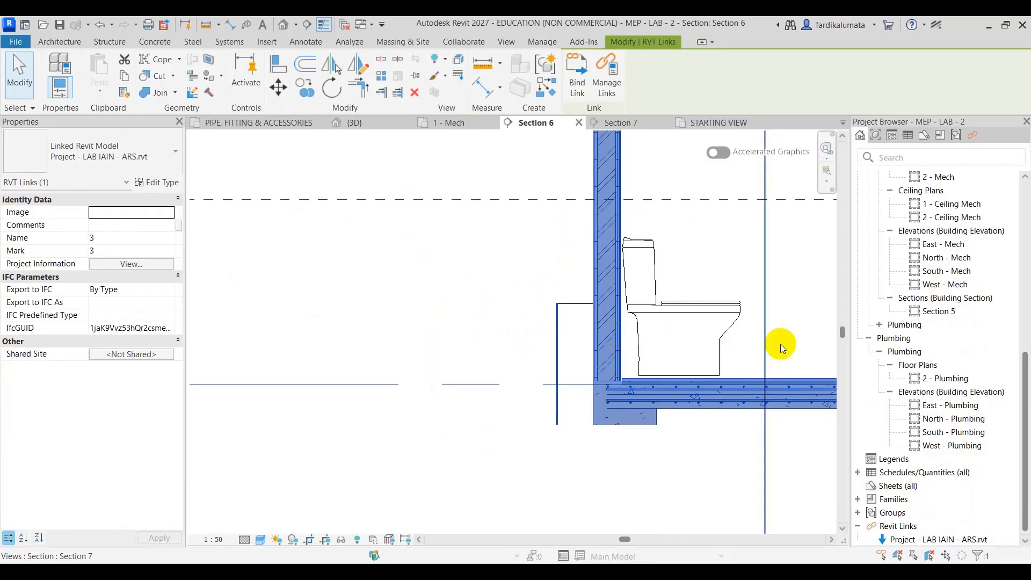
pyautogui.click(929, 539)
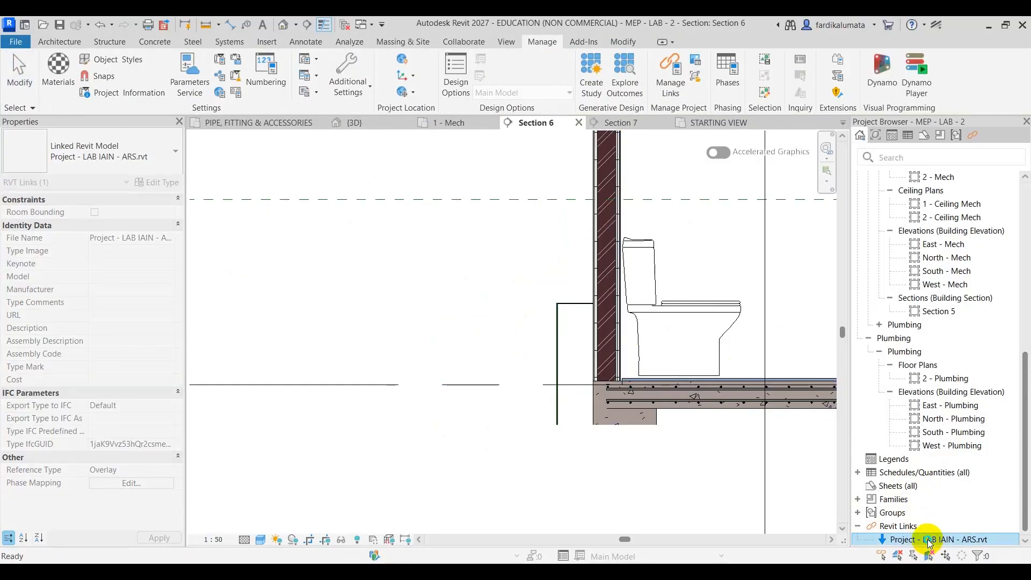
pyautogui.rightClick(929, 539)
pyautogui.click(872, 310)
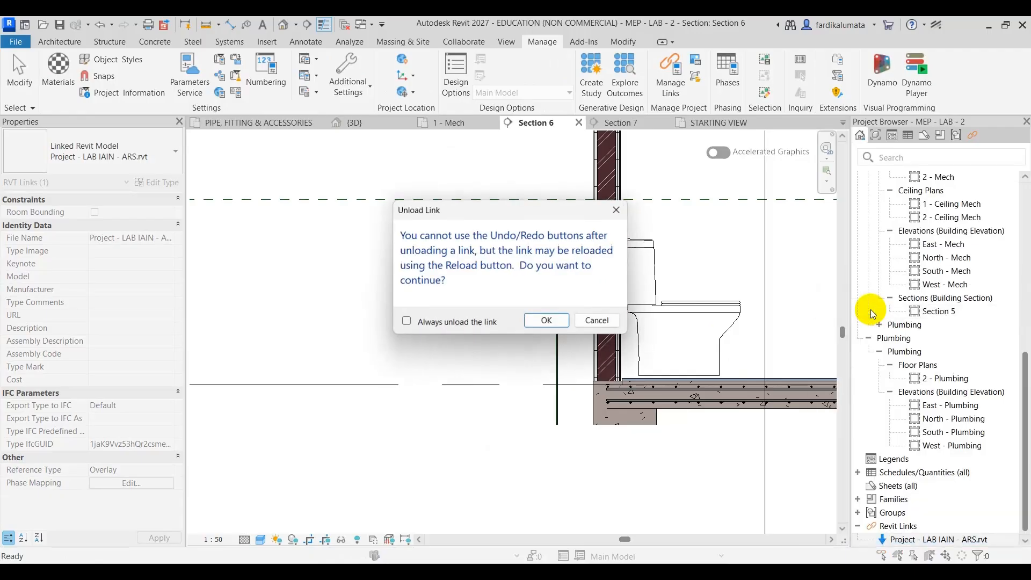
pyautogui.click(548, 321)
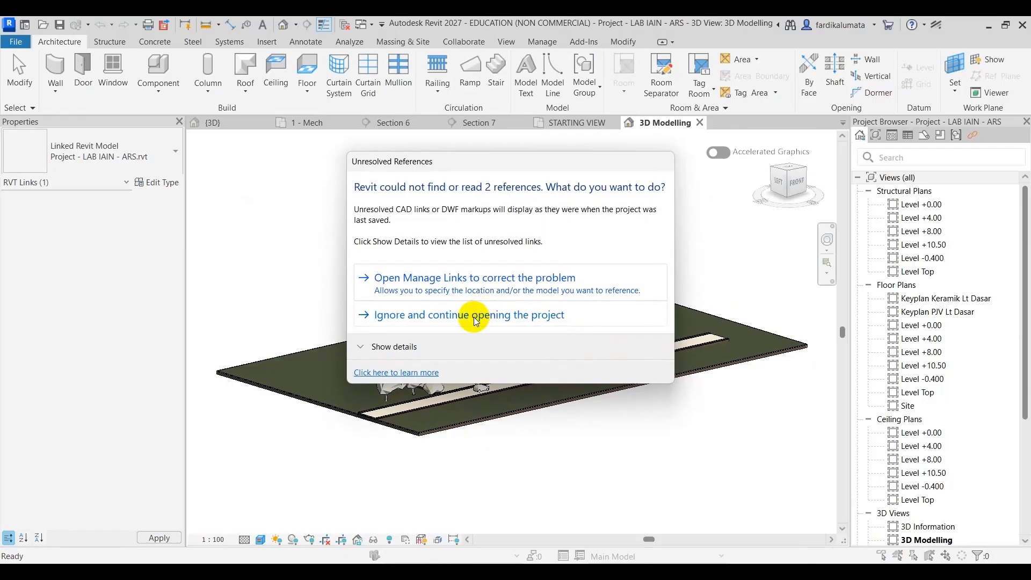
pyautogui.click(475, 321)
# Open the Level +0.00 structural plan of Project - LAB IAIN - ARS at the corner of the building with the toilets
pyautogui.keyDown('shift'); pyautogui.moveTo(564, 399); pyautogui.dragTo(585, 402, button='middle'); pyautogui.keyUp('shift')
pyautogui.scroll(4, 467, 396)
pyautogui.scroll(-2, 651, 280)
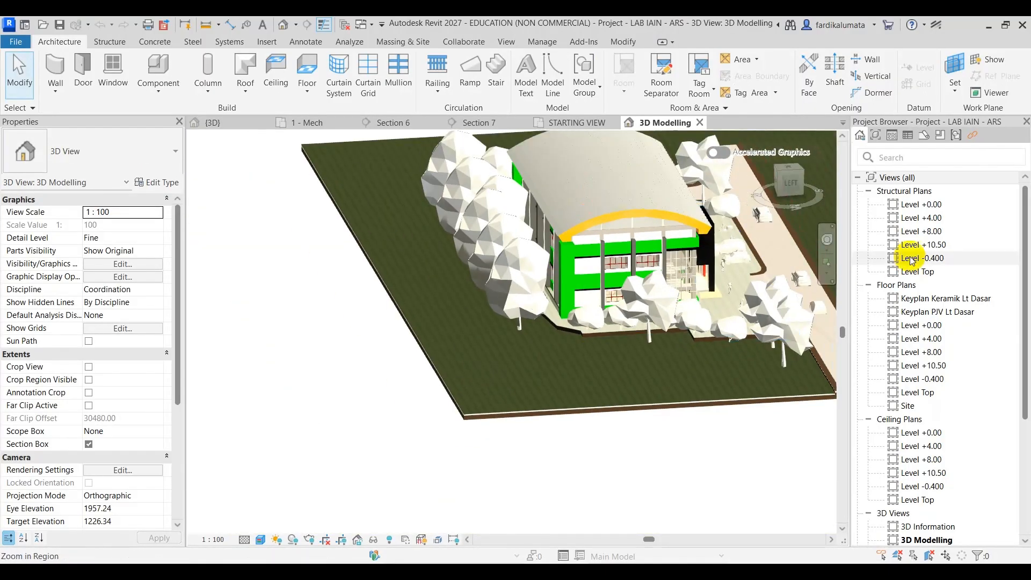
pyautogui.click(933, 204)
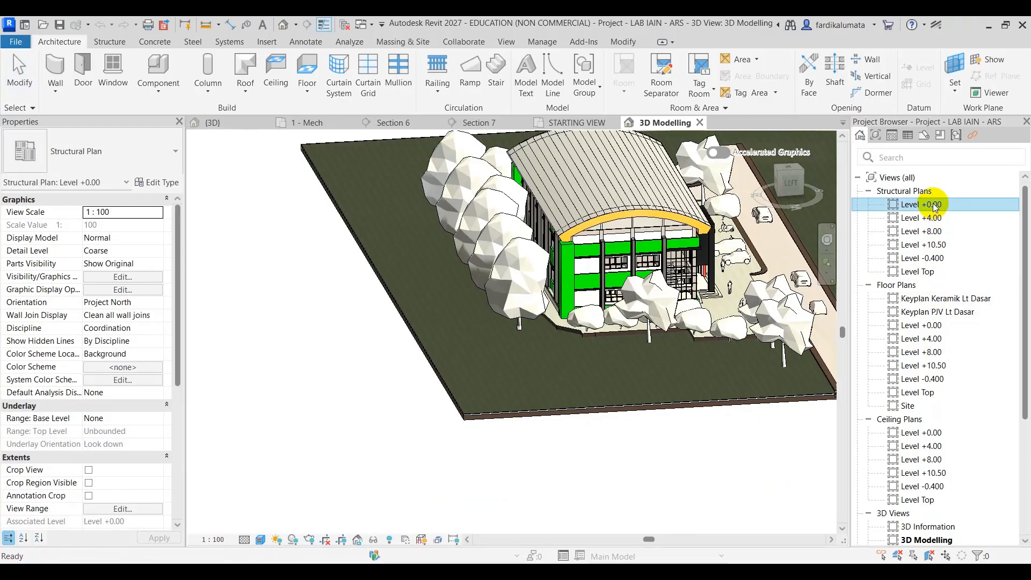
pyautogui.doubleClick(935, 206)
pyautogui.scroll(5, 490, 248)
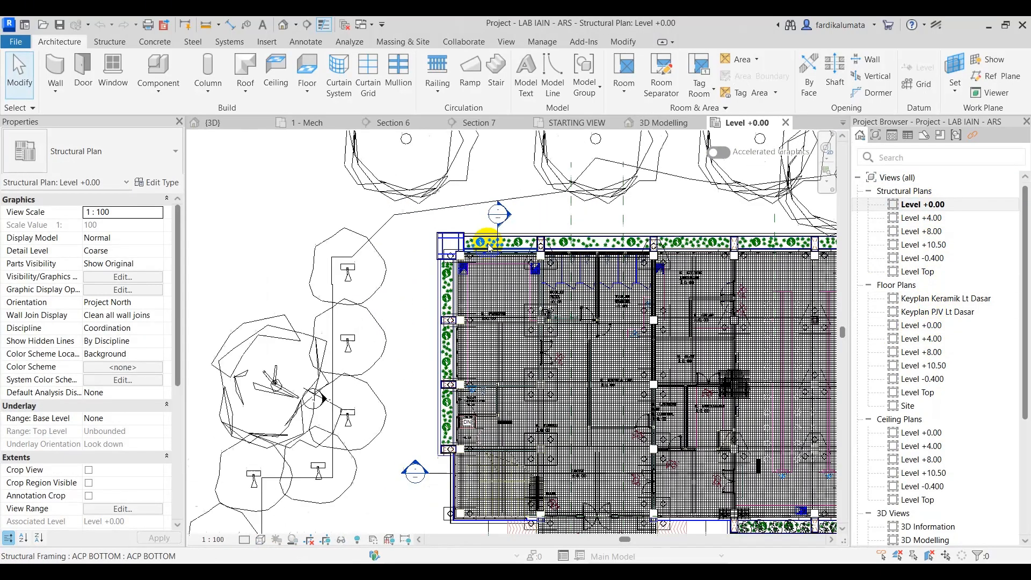
# Inspect the building corner in the Level +0.00 structural plan, and open the Level +0.00 floor plan at the same corner
pyautogui.scroll(8, 489, 248)
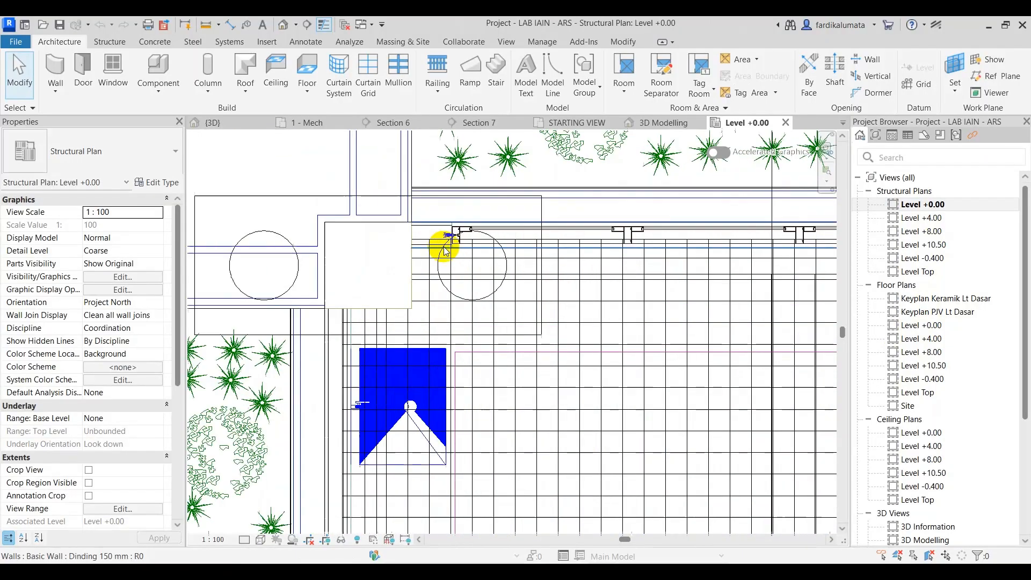
pyautogui.scroll(-2, 771, 293)
pyautogui.scroll(-1, 954, 343)
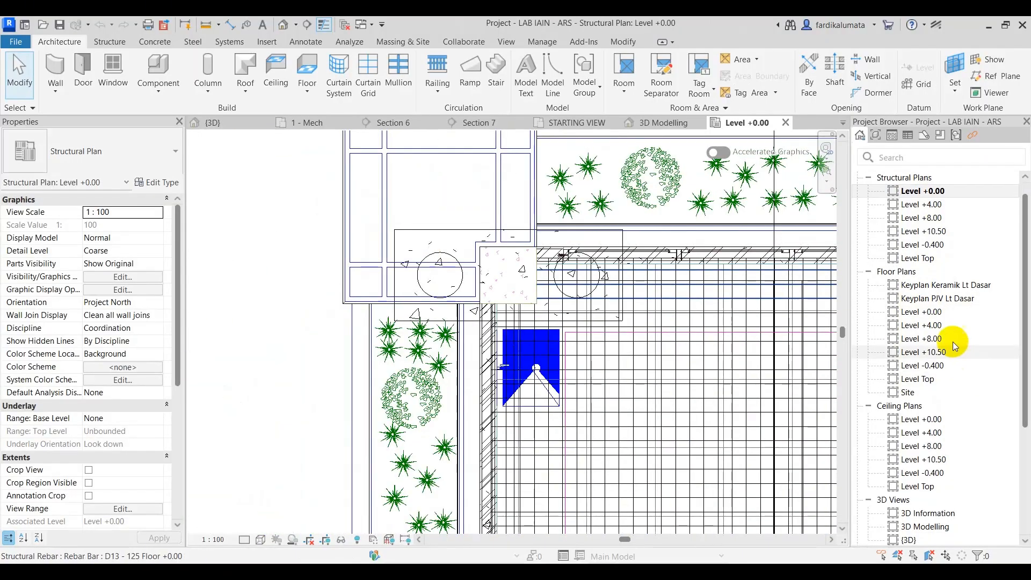
pyautogui.doubleClick(919, 313)
pyautogui.scroll(6, 471, 318)
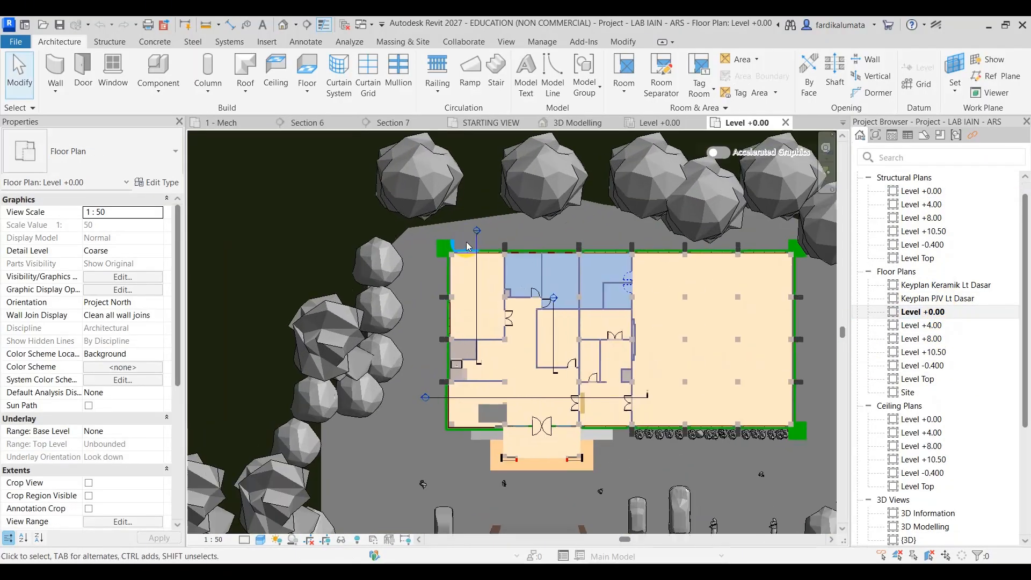
# Open the Section 2 view from its section line near the corner of the Level +0.00 floor plan
pyautogui.click(483, 245)
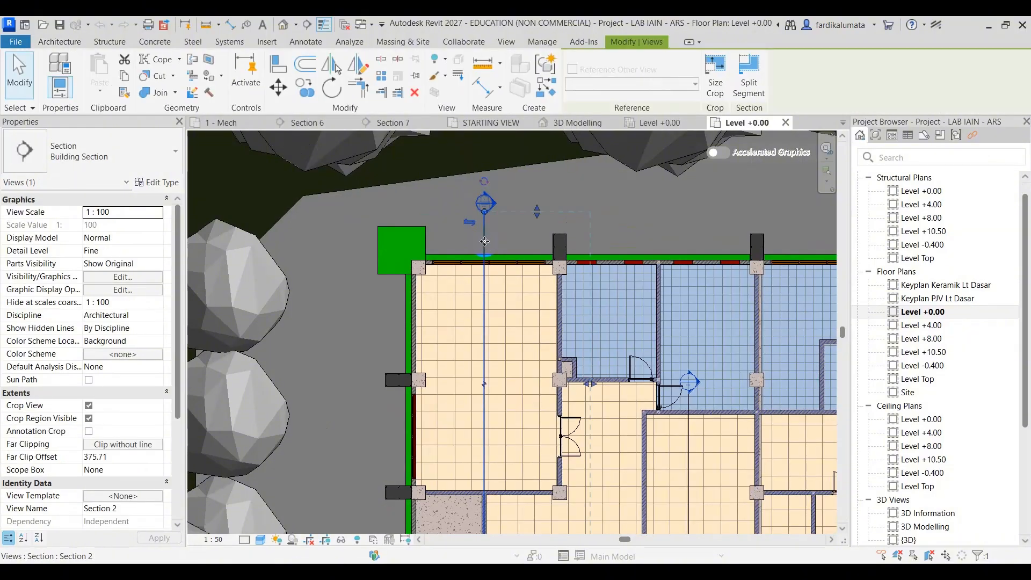
pyautogui.rightClick(482, 248)
pyautogui.press('Escape')
pyautogui.doubleClick(523, 260)
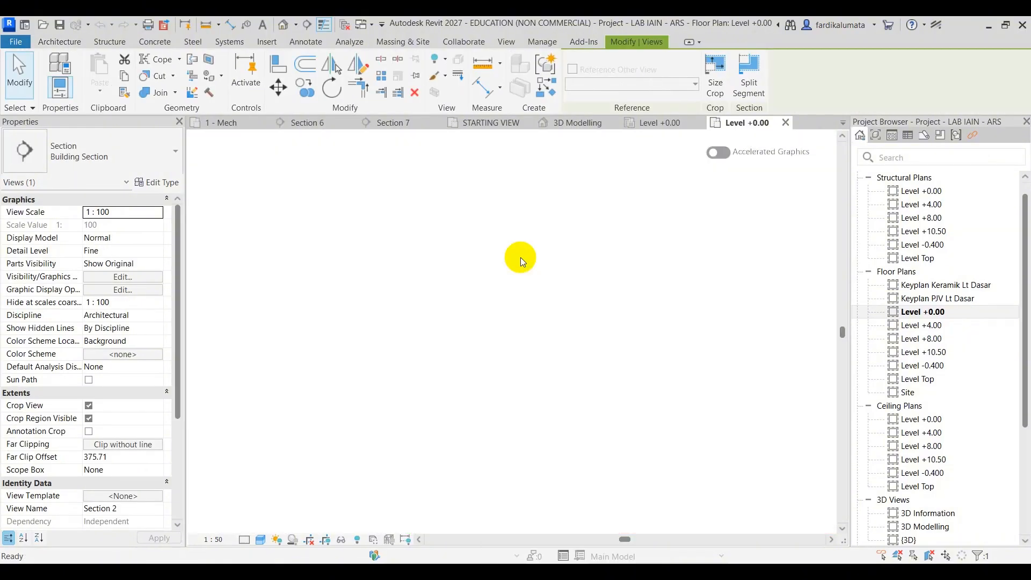
pyautogui.scroll(5, 426, 437)
pyautogui.scroll(5, 426, 437)
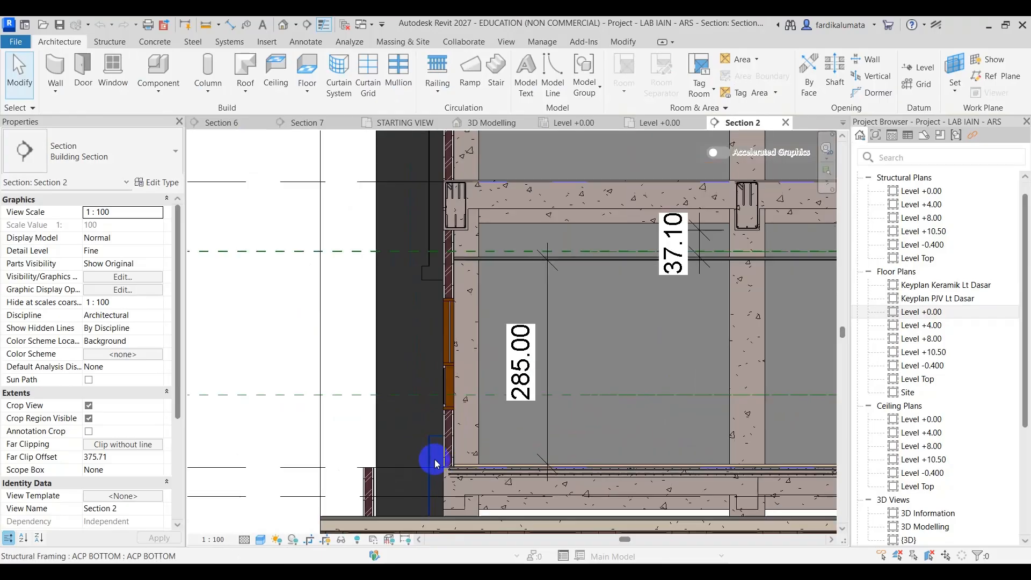
# Select the ACP BOTTOM framing outside the wall in Section 2 and examine how it meets the wall and floor slab
pyautogui.click(443, 331)
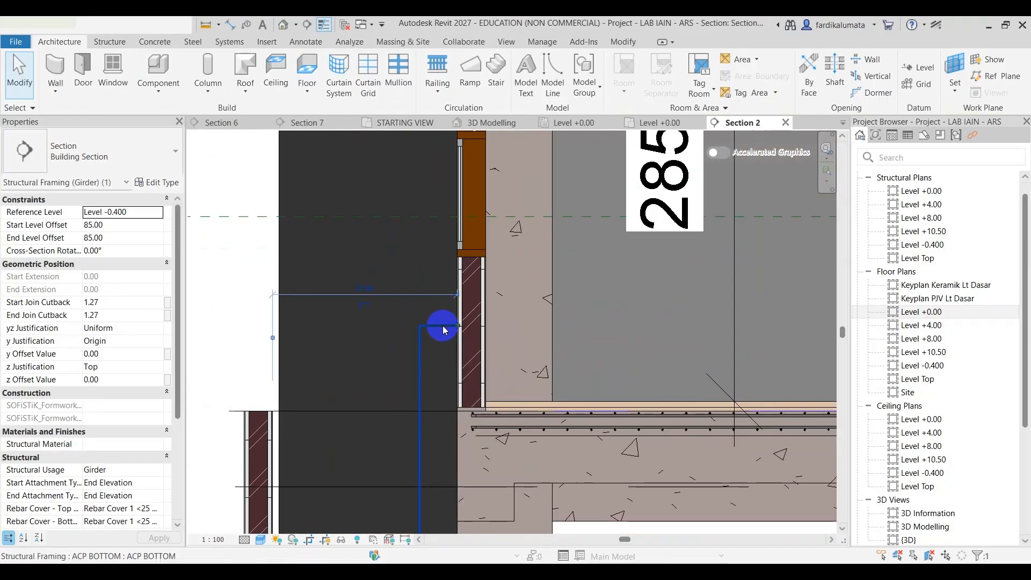
pyautogui.scroll(4, 450, 336)
pyautogui.press('Escape')
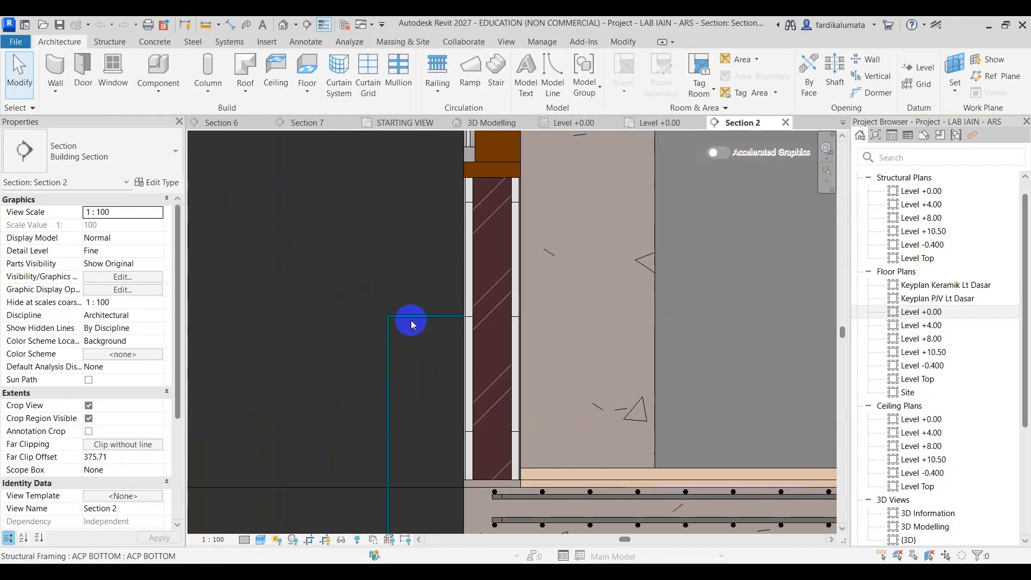
pyautogui.scroll(4, 412, 324)
pyautogui.scroll(-1, 400, 304)
pyautogui.scroll(-4, 460, 297)
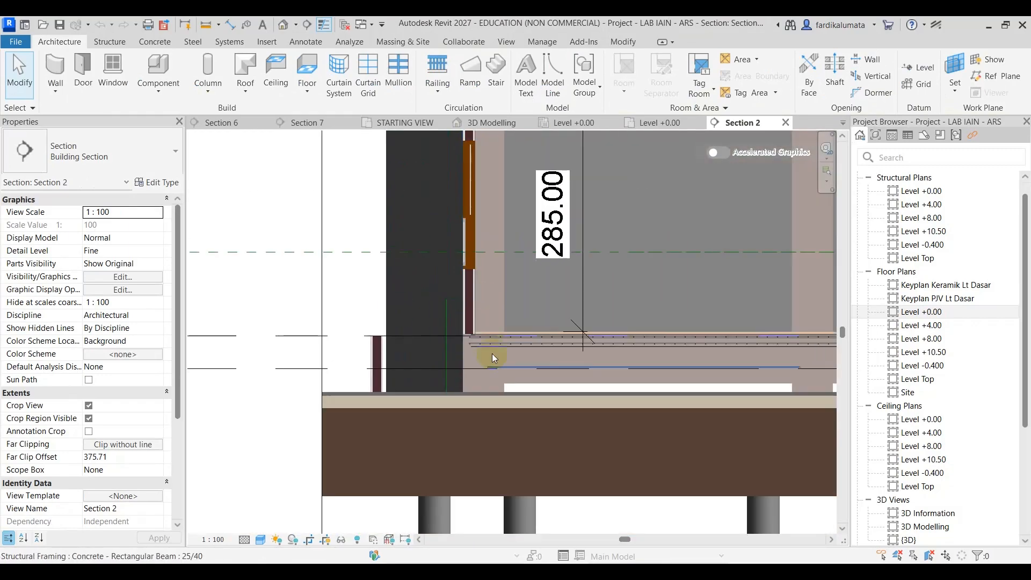
pyautogui.scroll(2, 453, 333)
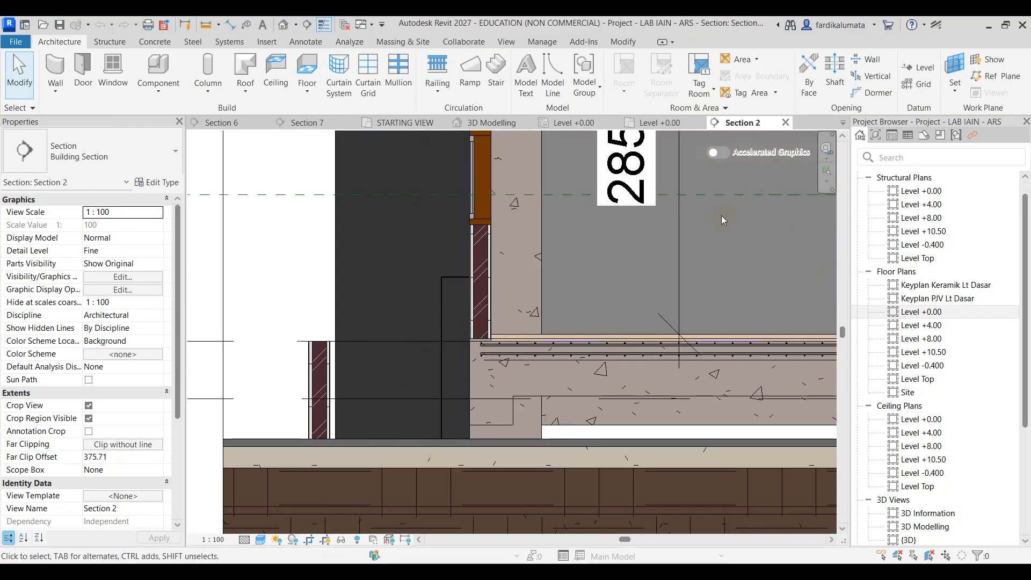
# Close all open views of Project - LAB IAIN - ARS and return to MEP - LAB - 2
pyautogui.click(785, 123)
pyautogui.click(785, 123)
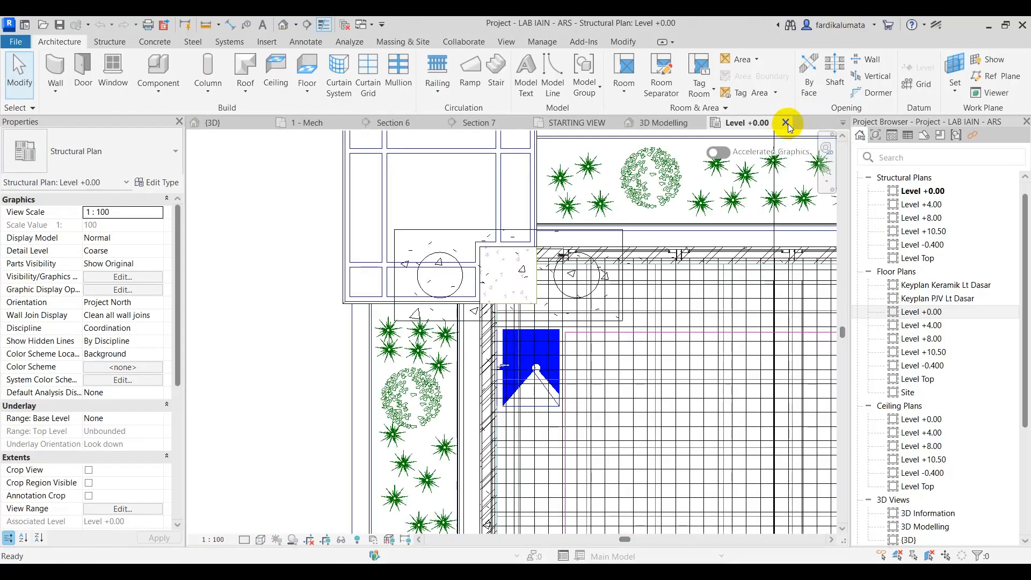
pyautogui.click(787, 124)
pyautogui.click(700, 123)
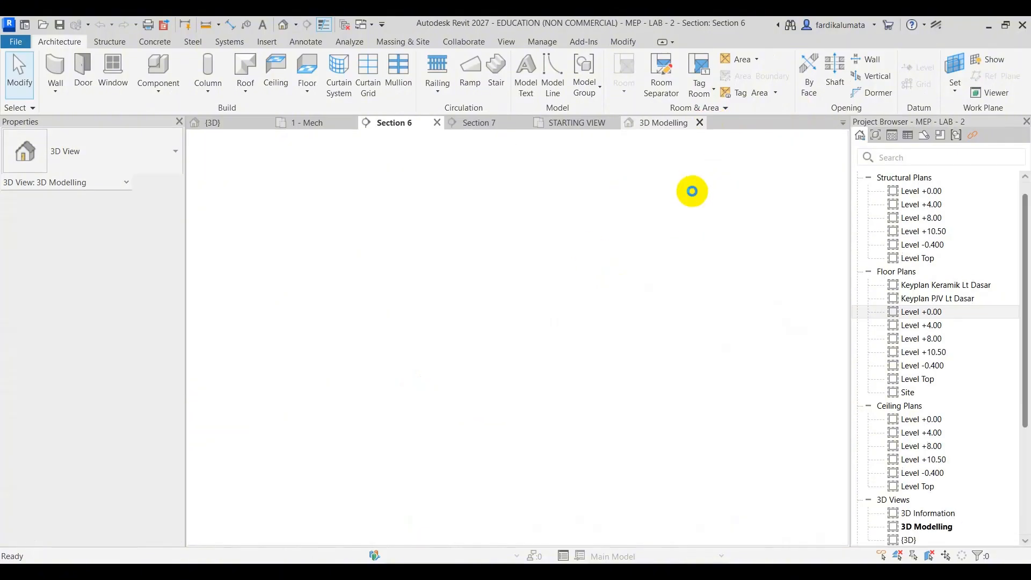
# Review the toilets in Section 6, check the 3D view of MEP - LAB - 2, and return to Section 6
pyautogui.scroll(-6, 612, 314)
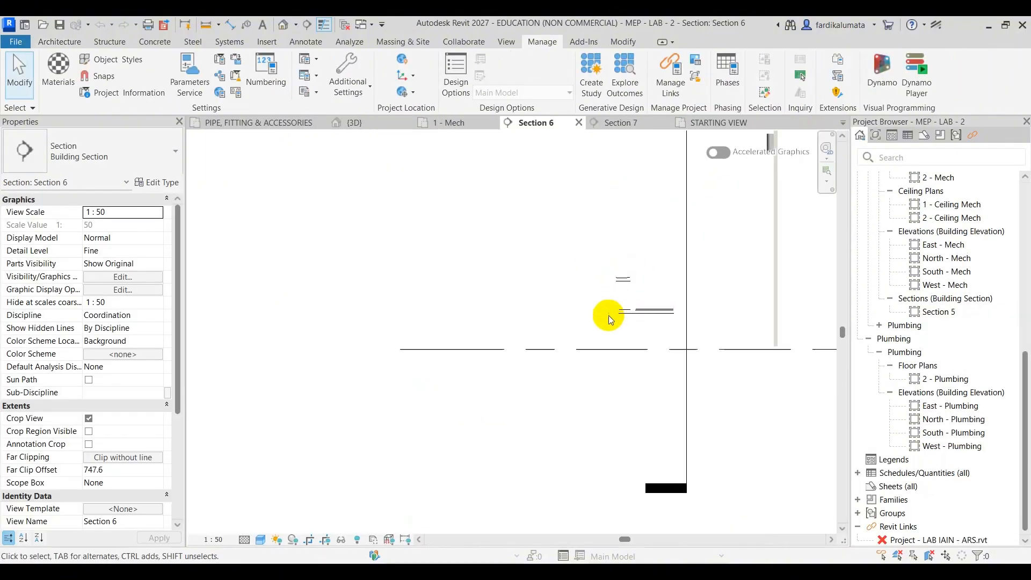
pyautogui.scroll(-1, 619, 313)
pyautogui.moveTo(621, 164); pyautogui.dragTo(558, 208, button='middle')
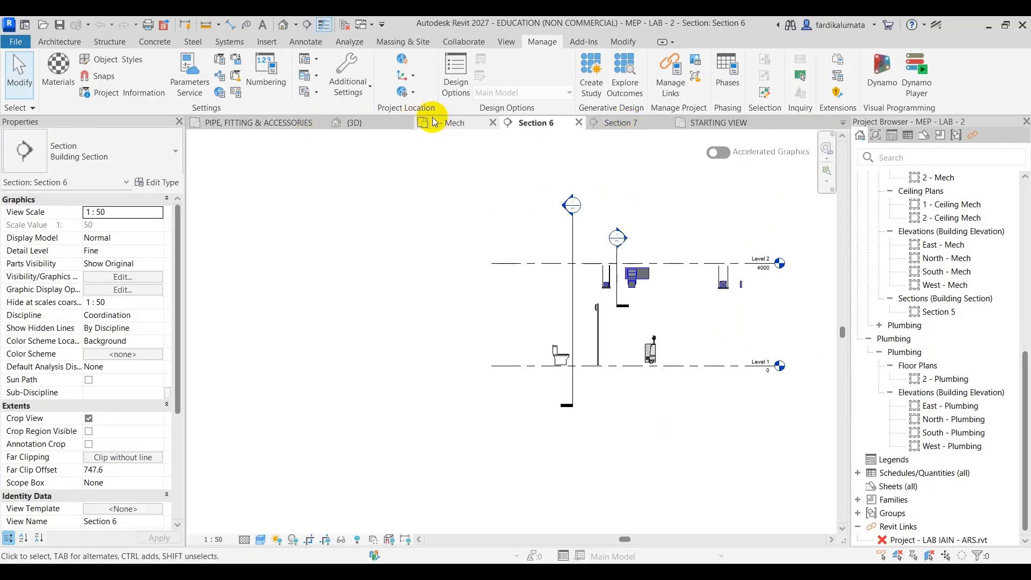
pyautogui.scroll(2, 597, 344)
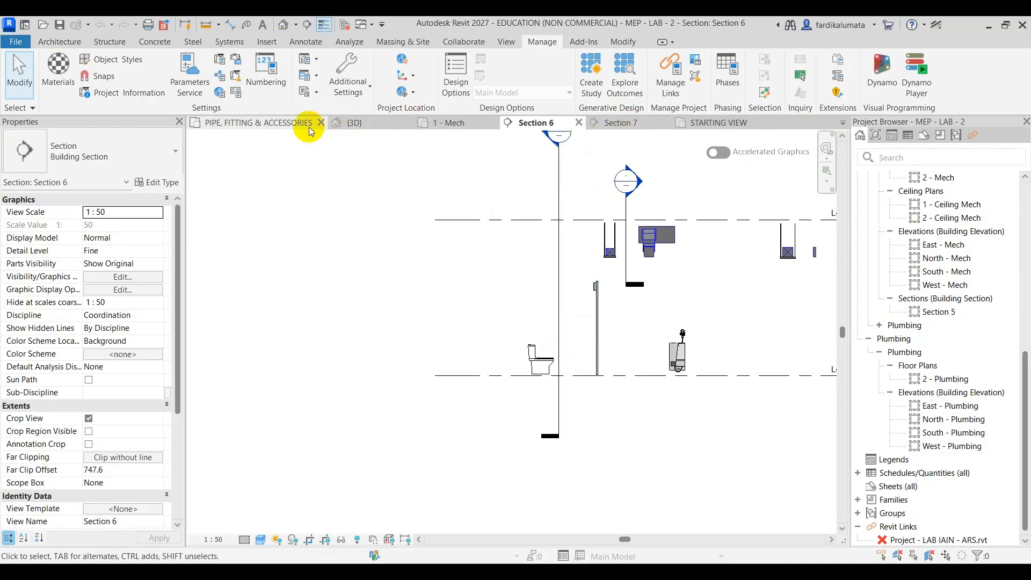
pyautogui.click(347, 123)
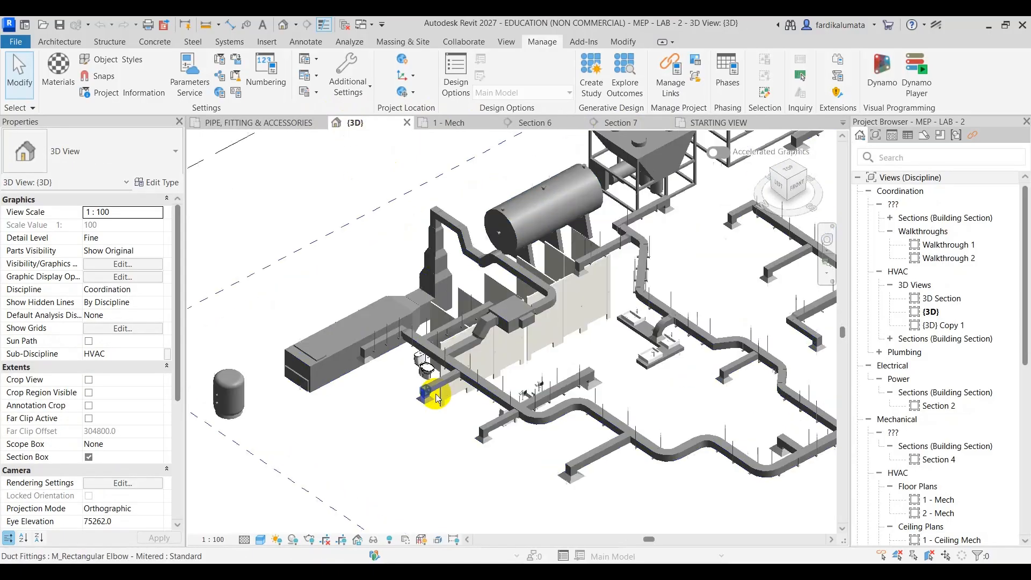
pyautogui.click(530, 123)
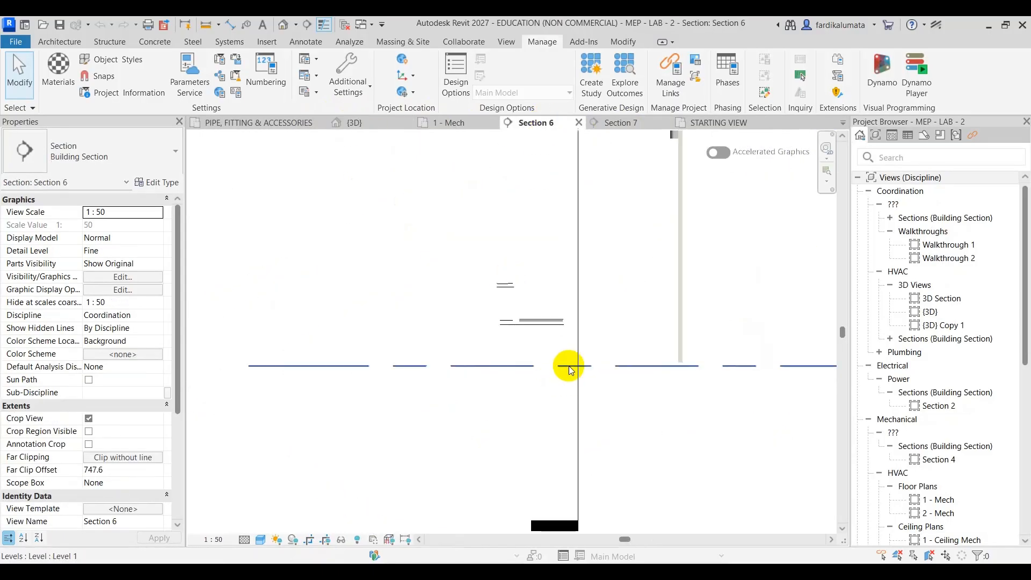
pyautogui.scroll(-8, 870, 467)
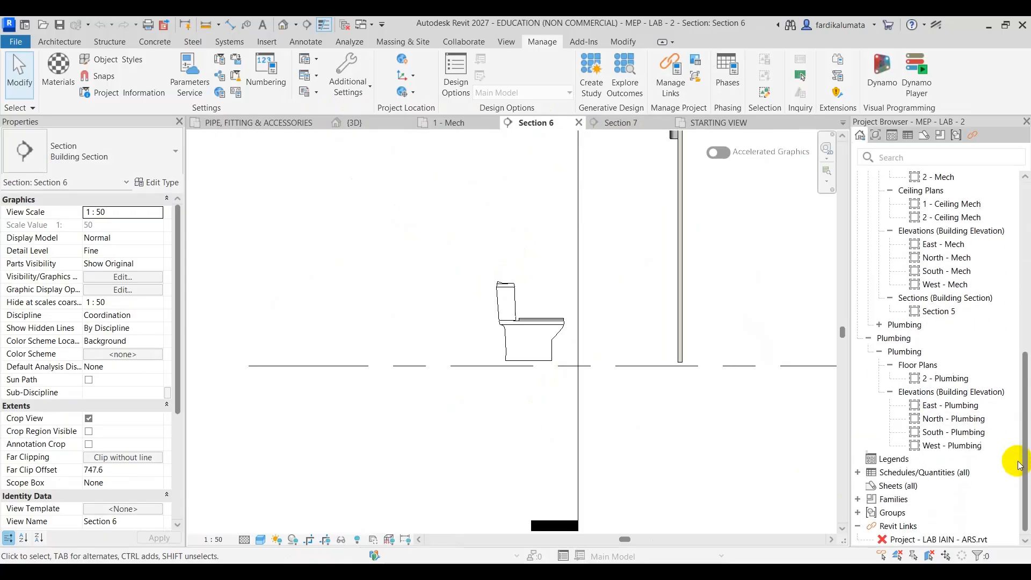
pyautogui.rightClick(961, 539)
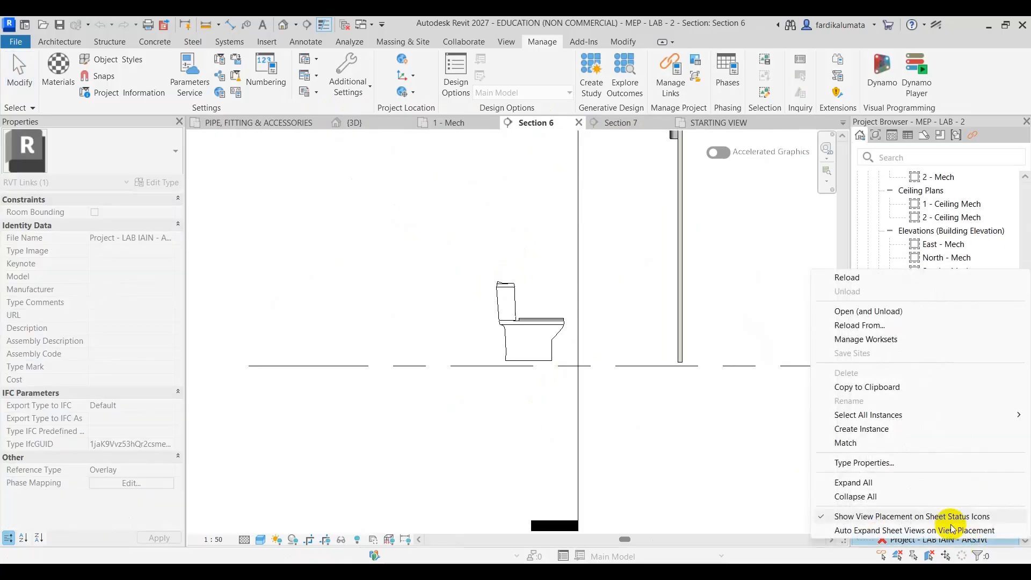
pyautogui.click(881, 312)
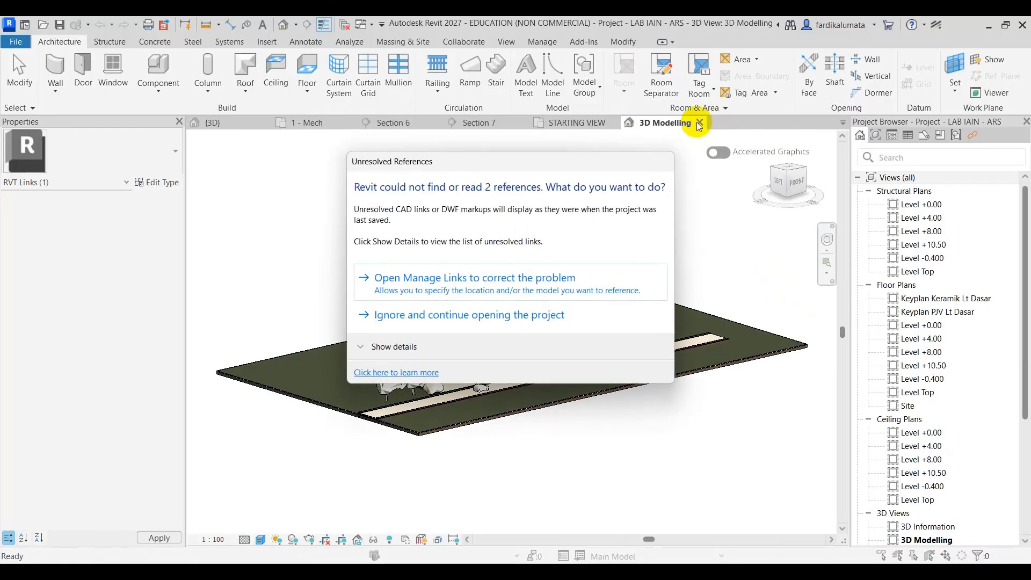
pyautogui.click(541, 317)
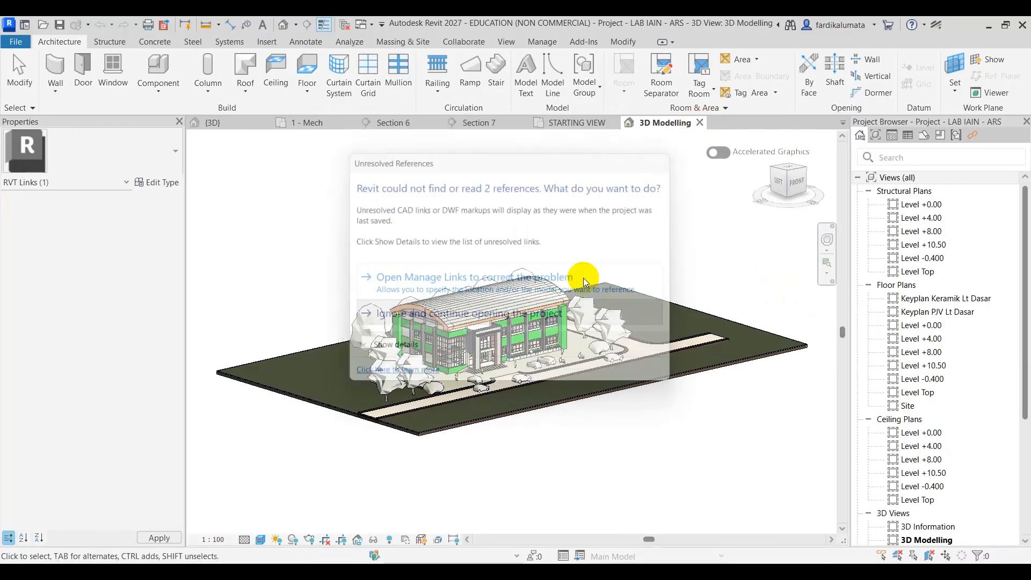
pyautogui.click(699, 123)
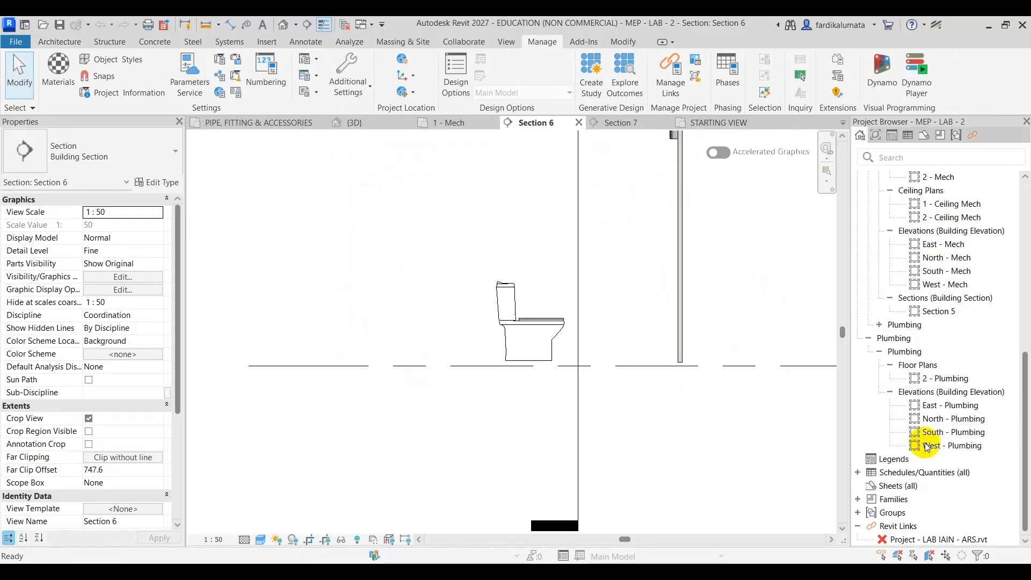
# Reload the unloaded architectural link from Project - LAB IAIN - ARS.rvt in the MODEL - ARS folder
pyautogui.click(920, 539)
pyautogui.rightClick(920, 539)
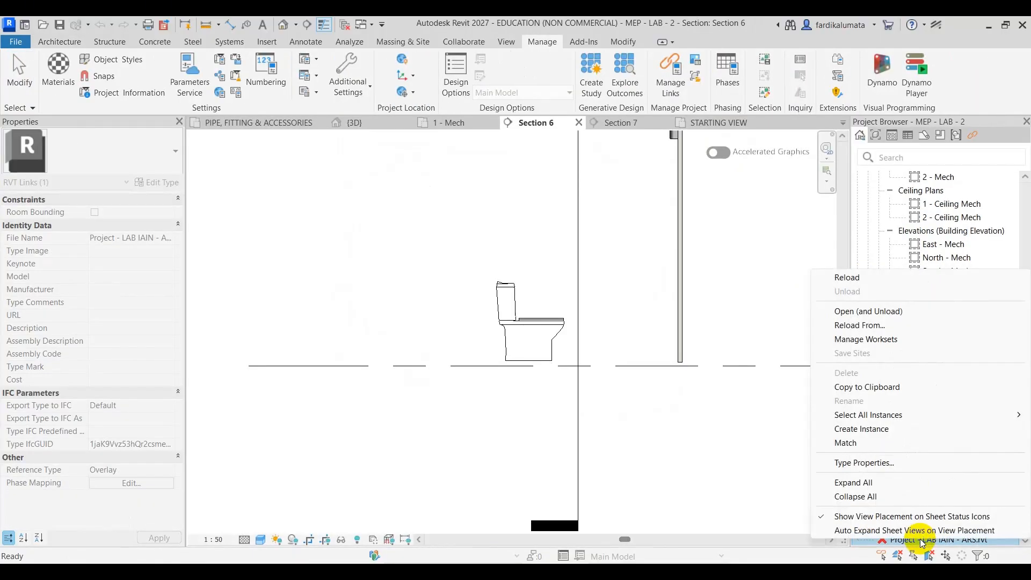
pyautogui.click(854, 325)
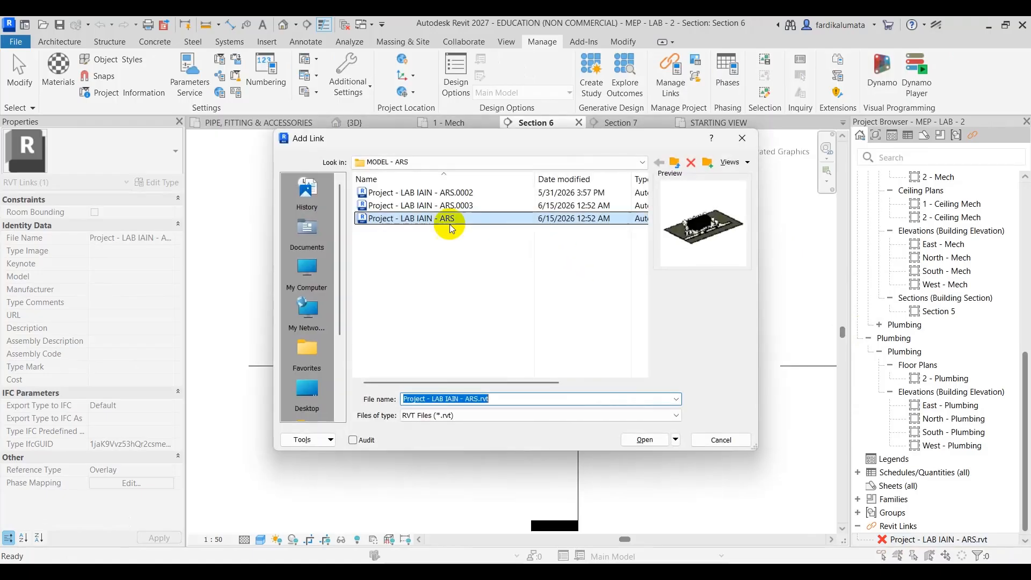
pyautogui.click(650, 435)
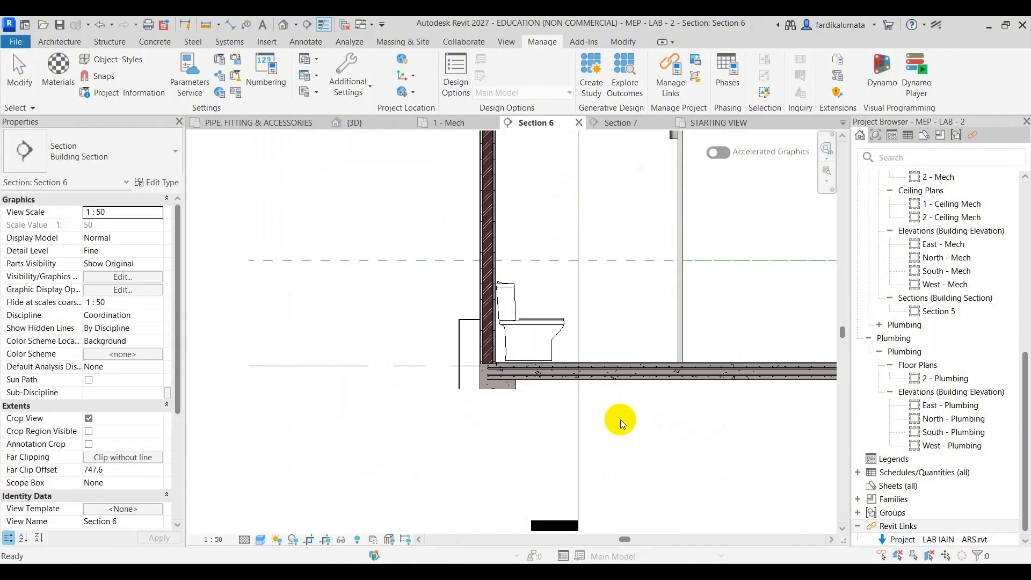
# Select the toilet in Section 6 and examine its position relative to the linked wall, floor slab and ceiling
pyautogui.scroll(5, 494, 340)
pyautogui.scroll(2, 545, 288)
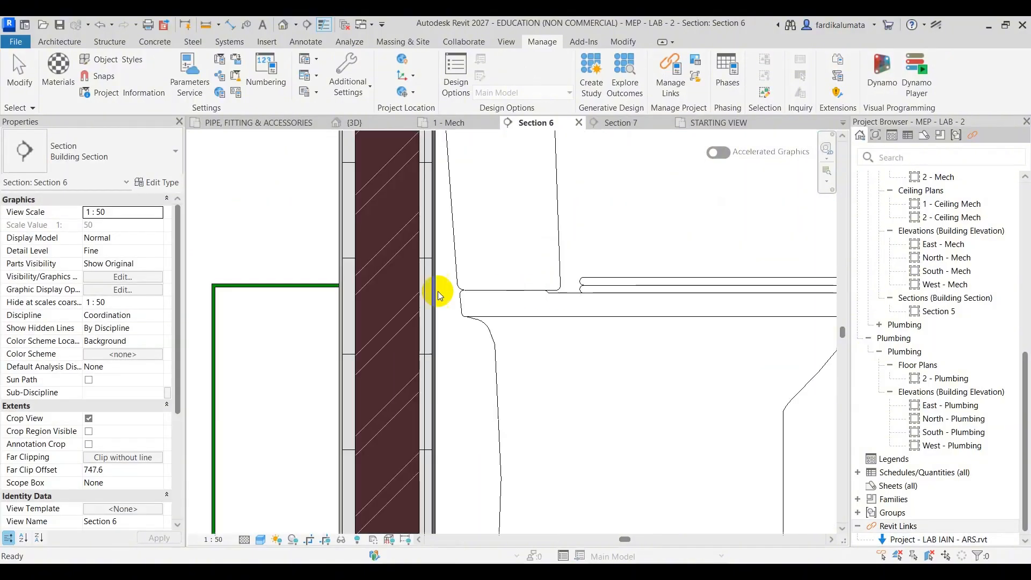
pyautogui.scroll(-2, 516, 293)
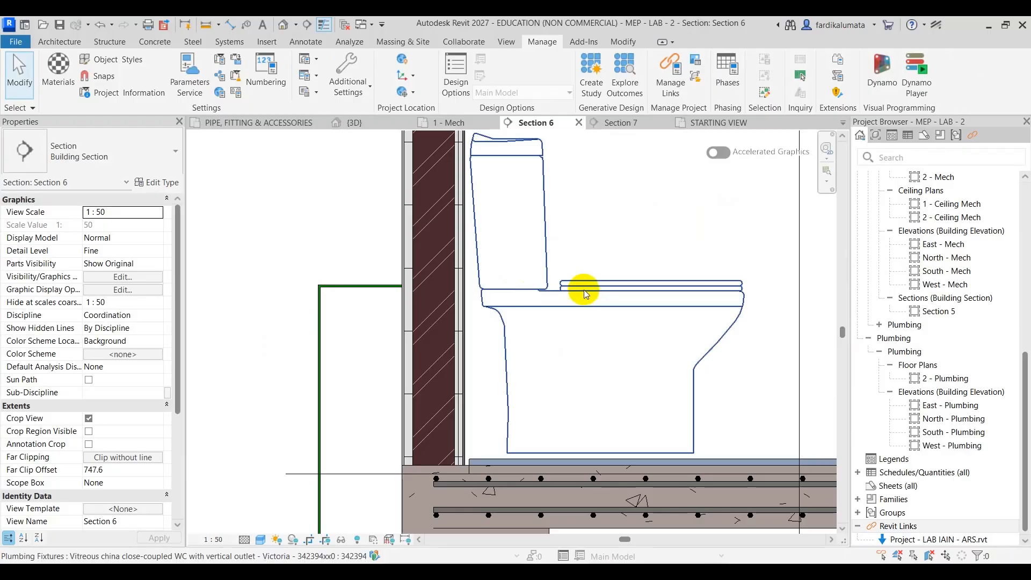
pyautogui.click(585, 293)
pyautogui.scroll(-5, 584, 316)
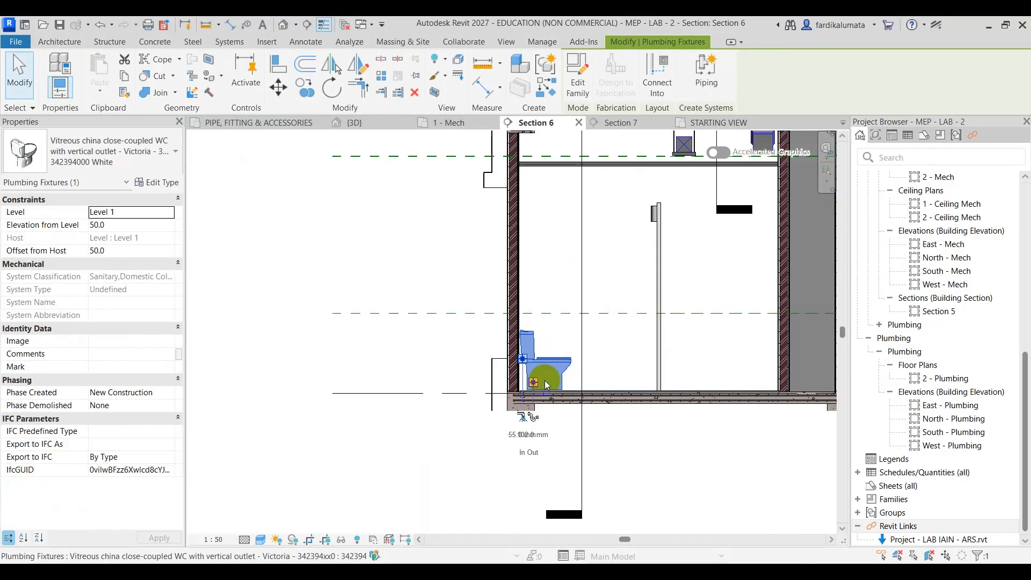
pyautogui.scroll(2, 576, 350)
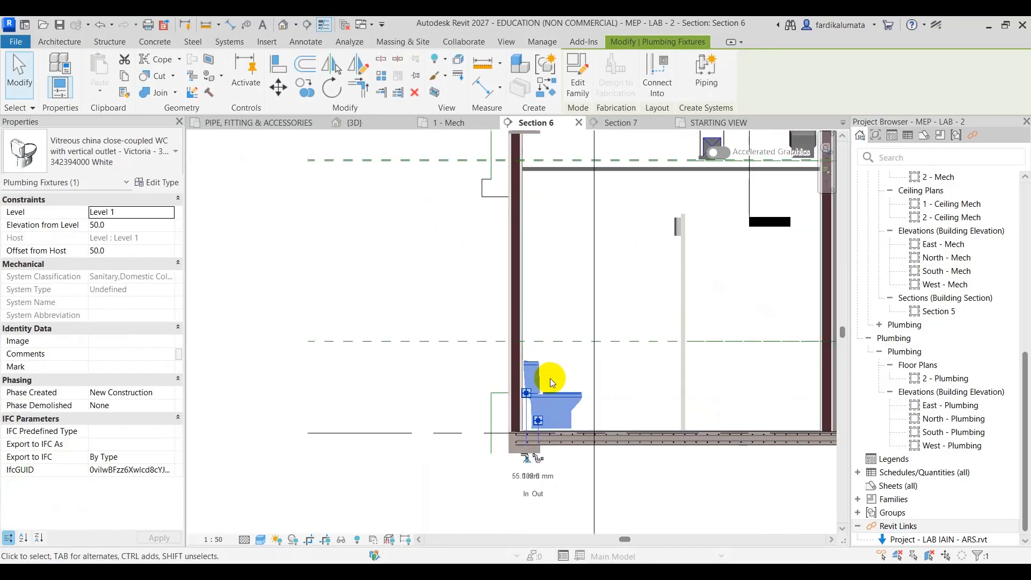
pyautogui.scroll(-1, 581, 310)
pyautogui.moveTo(581, 311); pyautogui.dragTo(539, 361, button='middle')
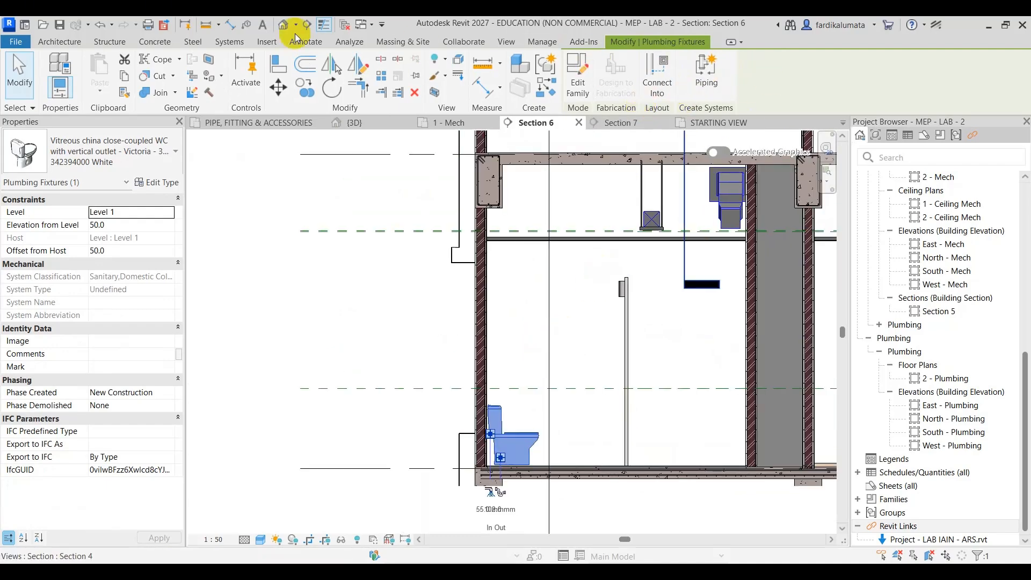
pyautogui.click(230, 42)
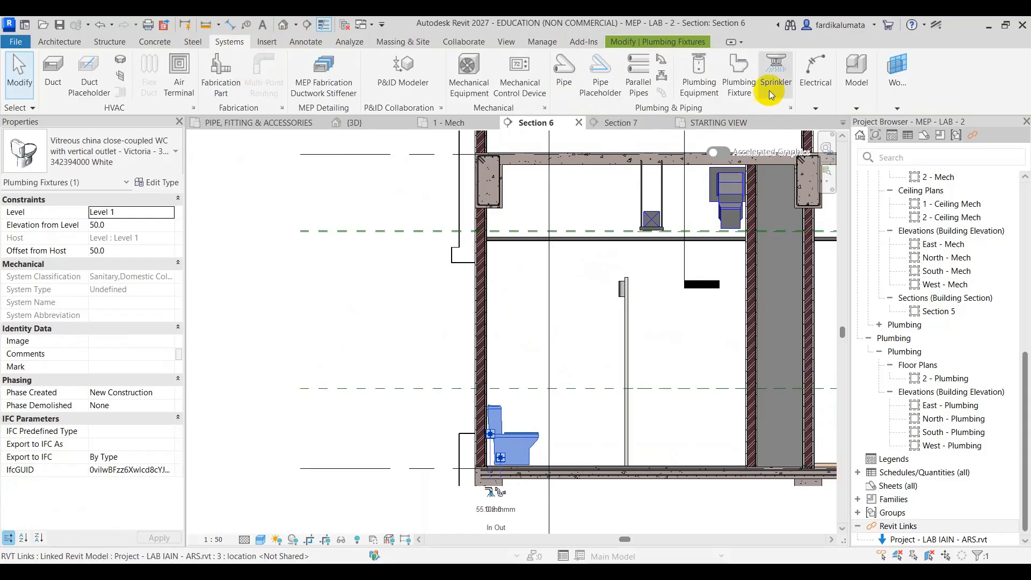
pyautogui.click(563, 82)
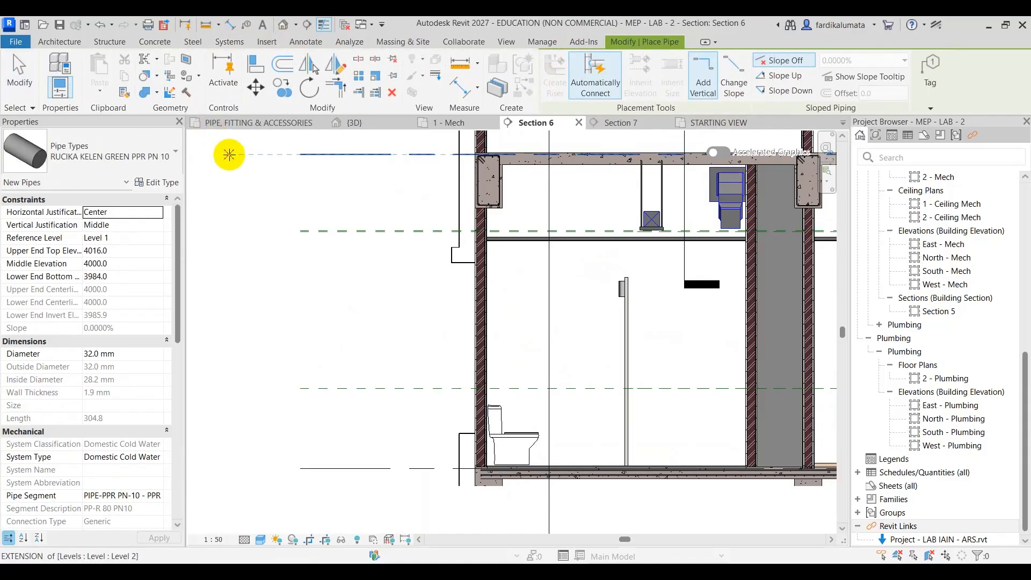
pyautogui.click(97, 156)
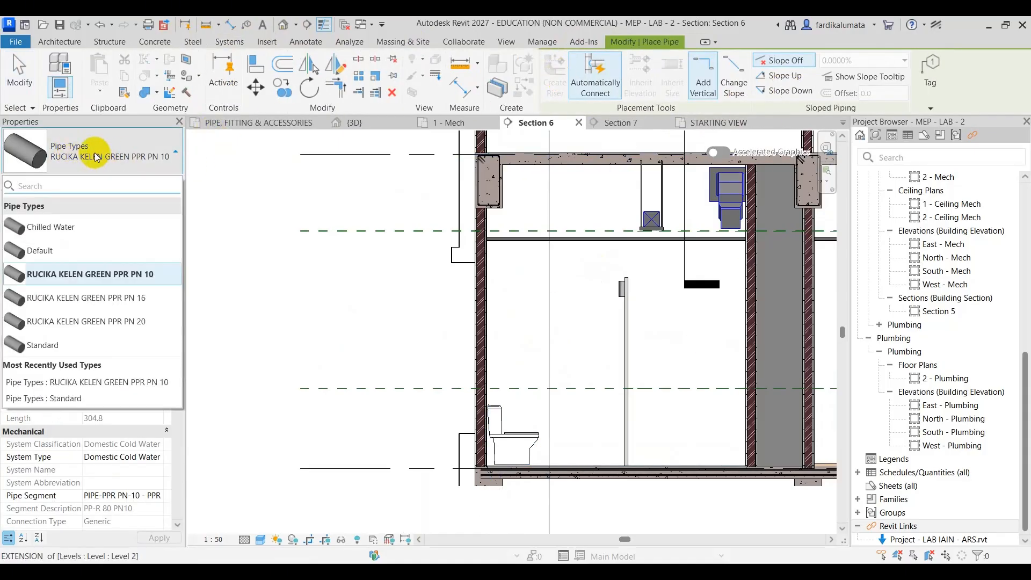
pyautogui.scroll(5, 495, 426)
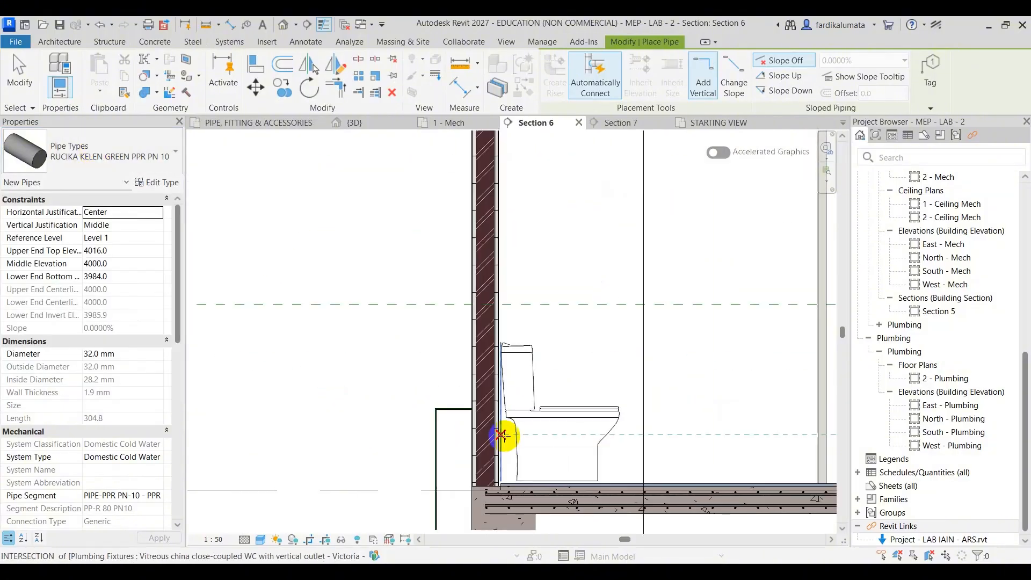
pyautogui.press('Escape')
pyautogui.press('Escape')
# Select the toilet in Section 6 and examine its water inlet and drain outlet connectors
pyautogui.click(523, 429)
pyautogui.scroll(6, 516, 418)
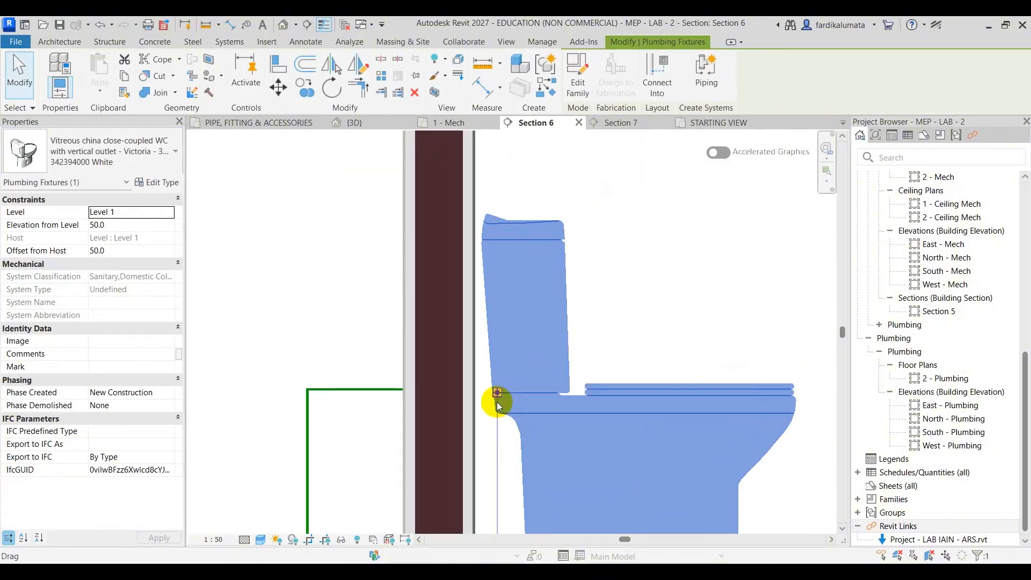
pyautogui.scroll(-2, 493, 398)
pyautogui.moveTo(493, 430); pyautogui.dragTo(509, 295, button='middle')
pyautogui.scroll(2, 513, 408)
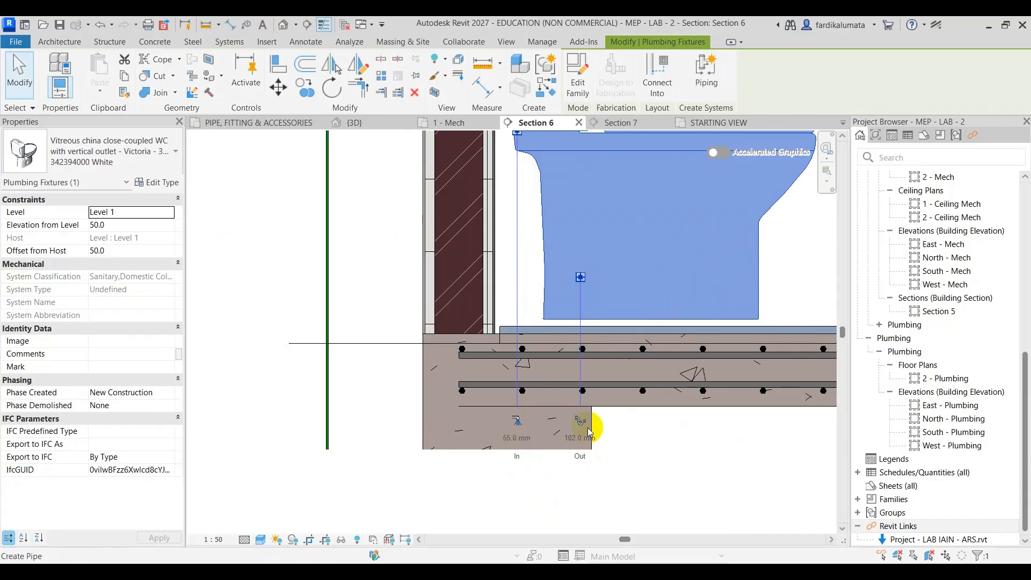
pyautogui.scroll(-3, 504, 460)
pyautogui.scroll(5, 545, 465)
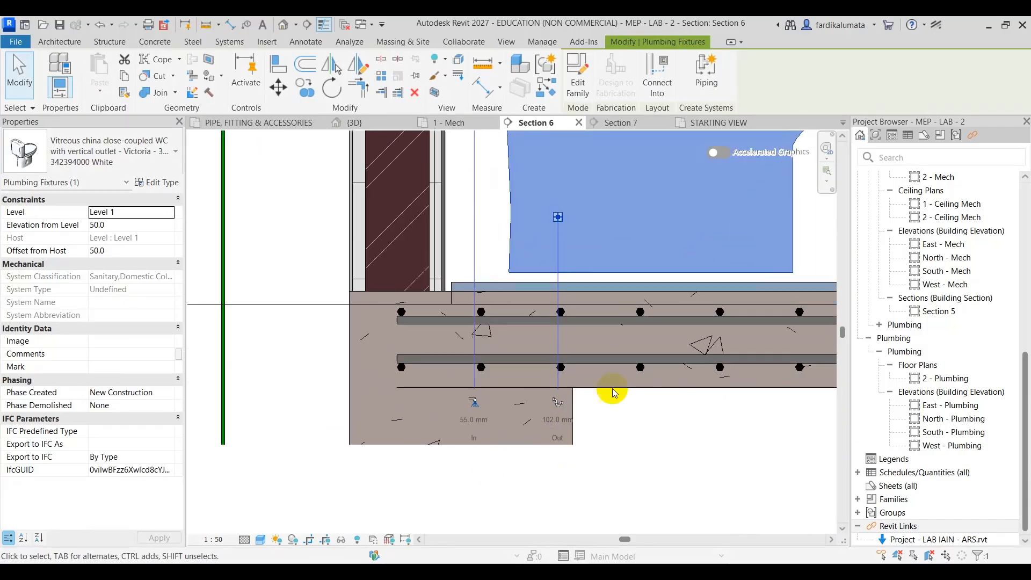
pyautogui.scroll(-4, 614, 393)
pyautogui.moveTo(621, 370); pyautogui.dragTo(605, 374, button='middle')
# Lower the toilet onto the finished floor surface, to an elevation of 32.5 from Level 1
pyautogui.click(682, 305)
pyautogui.click(695, 260)
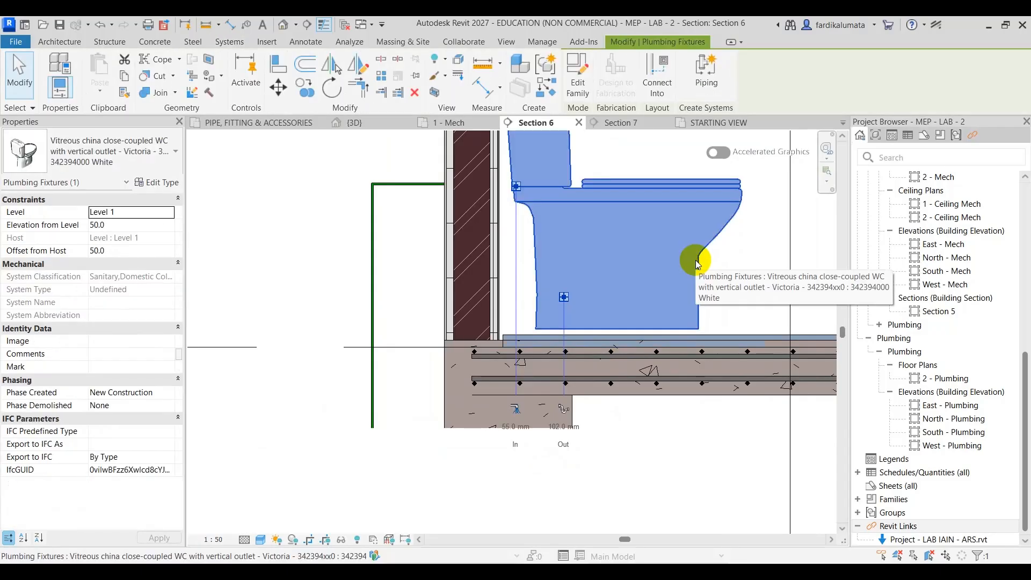
pyautogui.press('Down')
pyautogui.press('Down')
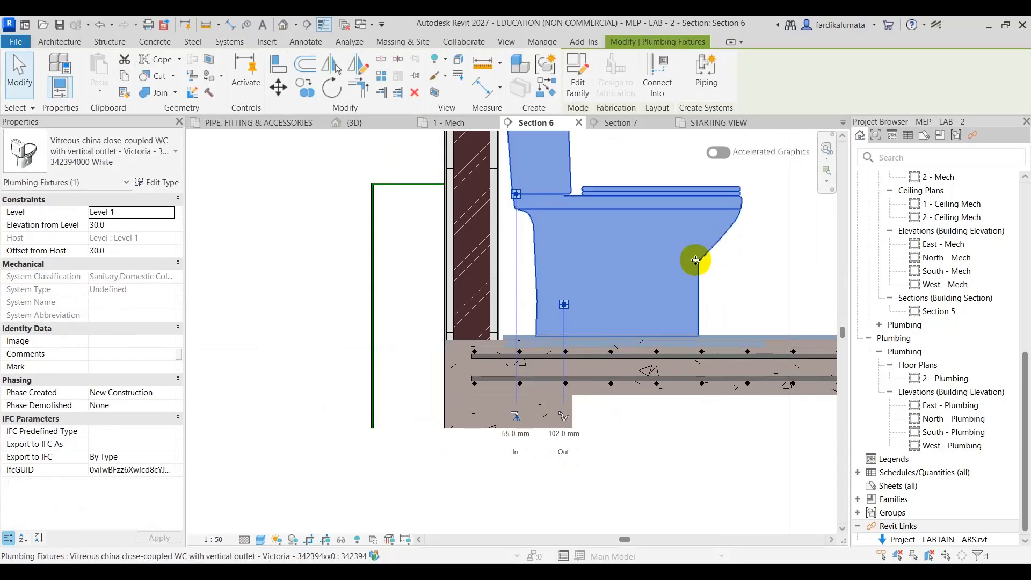
pyautogui.scroll(7, 344, 472)
pyautogui.scroll(-5, 602, 403)
pyautogui.moveTo(580, 401); pyautogui.dragTo(496, 393, button='middle')
pyautogui.scroll(8, 614, 253)
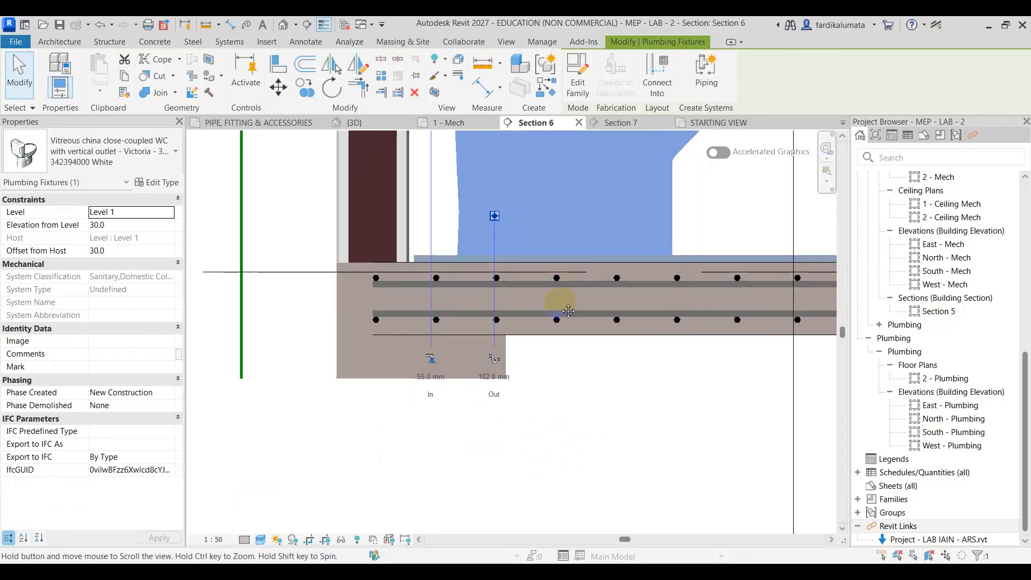
pyautogui.press('Up')
pyautogui.scroll(-6, 677, 321)
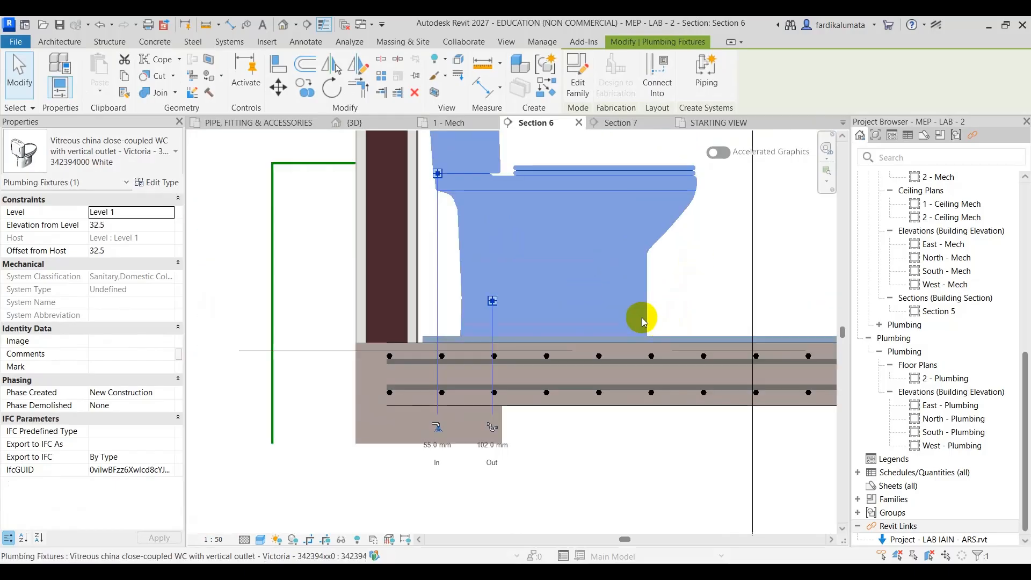
pyautogui.scroll(4, 553, 225)
pyautogui.press('Escape')
# Set the toilet type's Water Inlet Diameter to 25 and its Drain Diameter to 100
pyautogui.click(584, 241)
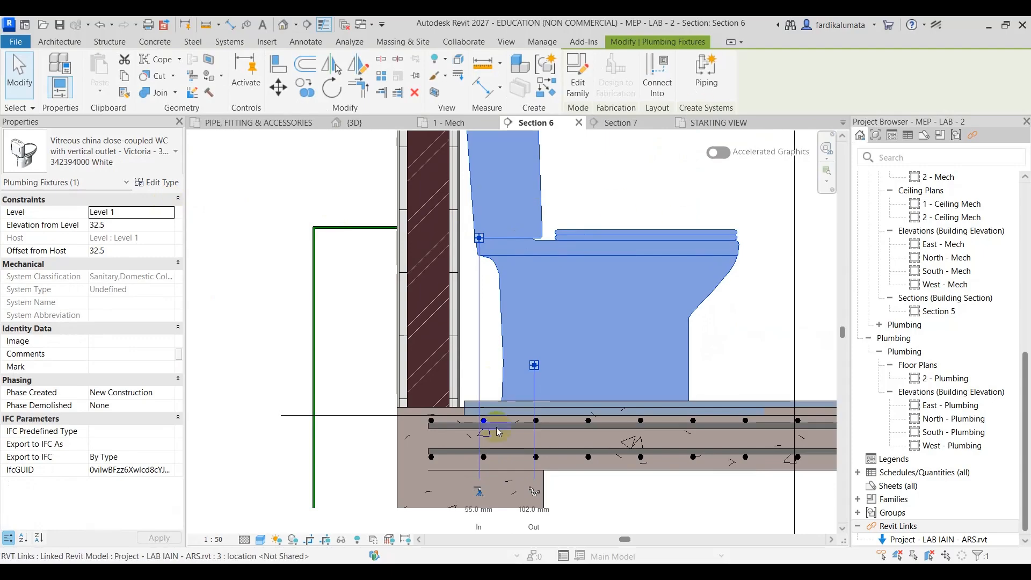
pyautogui.moveTo(484, 522); pyautogui.dragTo(533, 175, button='middle')
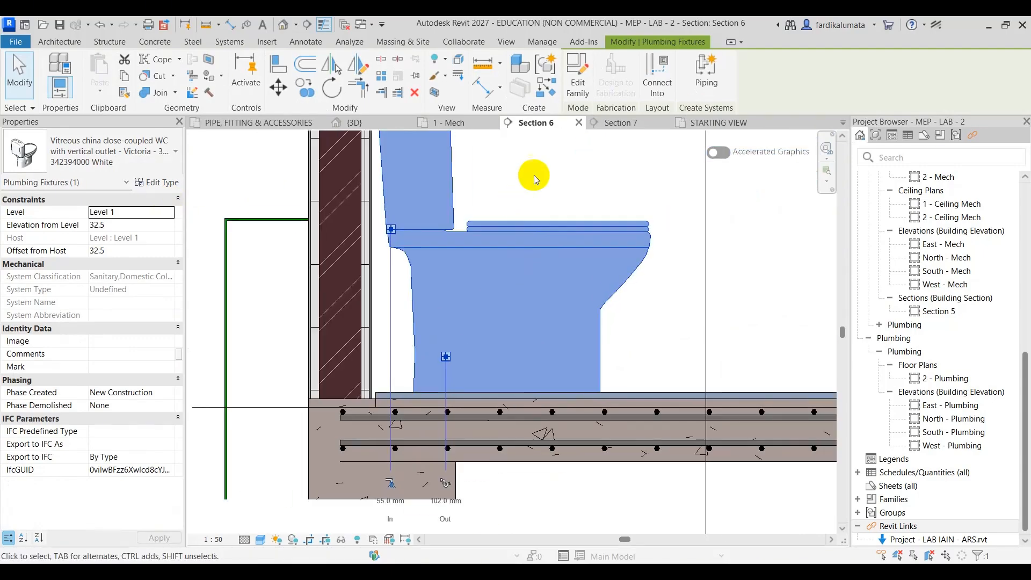
pyautogui.click(153, 183)
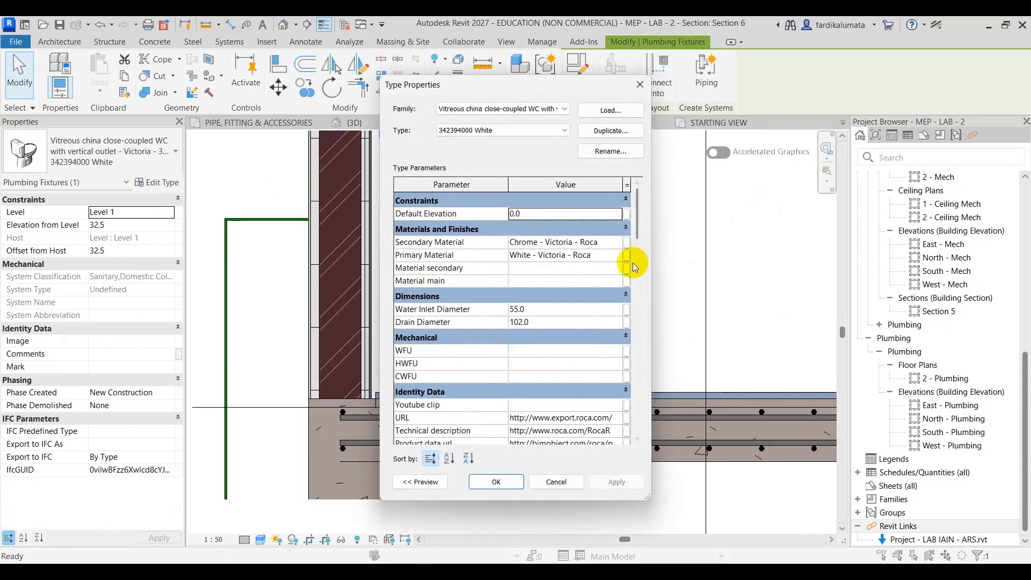
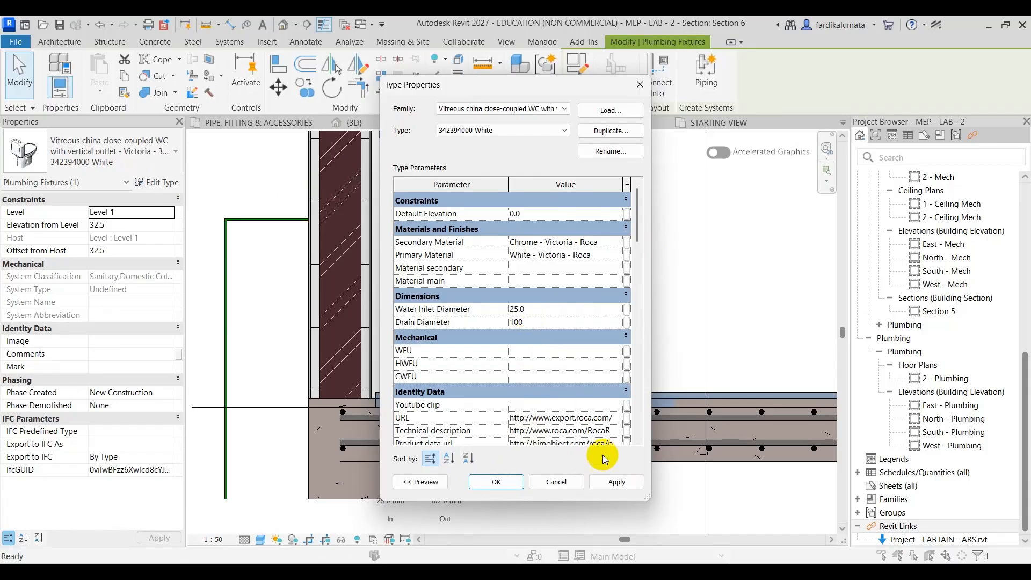
pyautogui.click(616, 482)
pyautogui.click(496, 482)
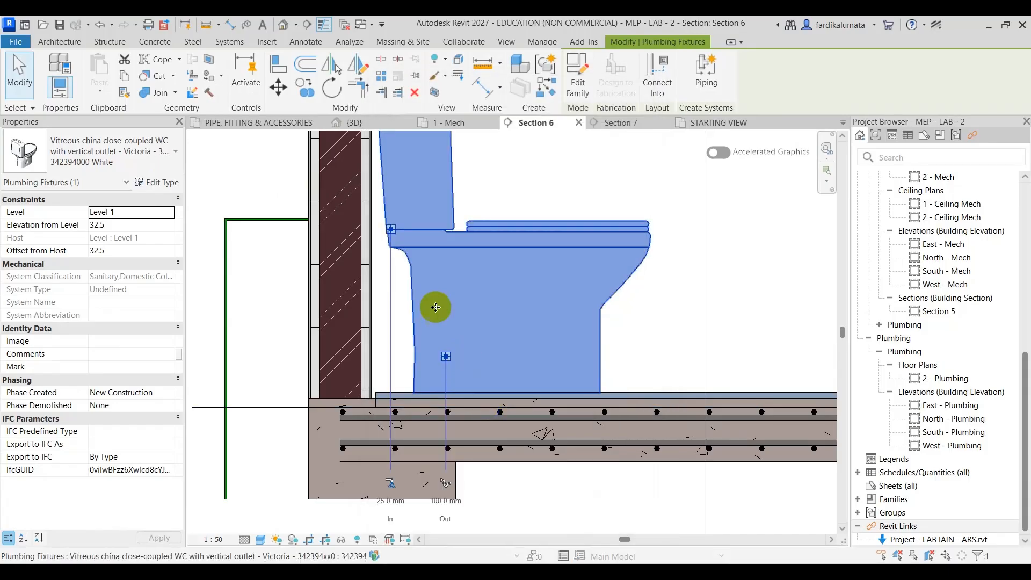
# Check the selected toilet's In and Out connector sizes, and examine the wall above it up to the ceiling
pyautogui.press('Escape')
pyautogui.click(410, 279)
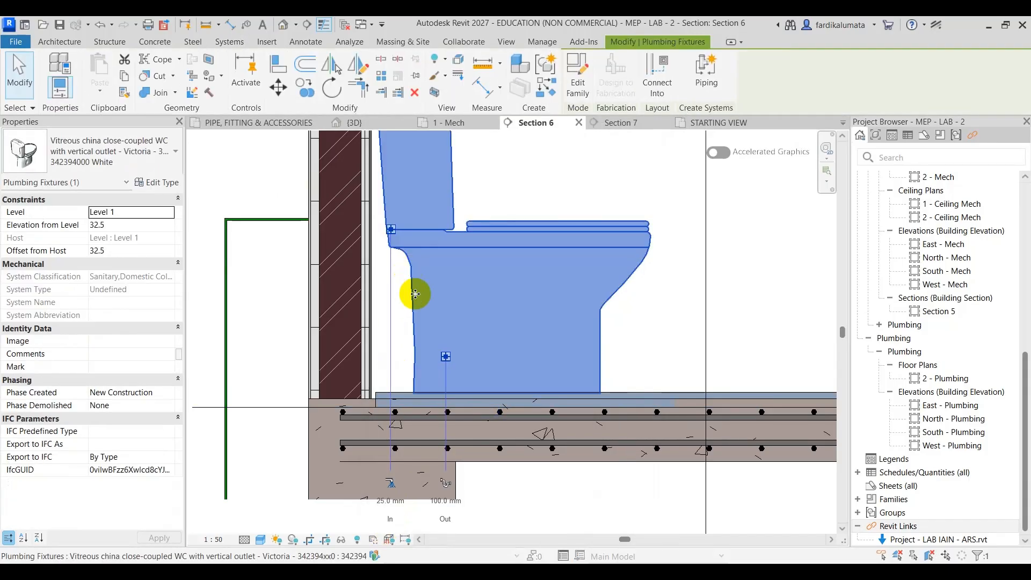
pyautogui.scroll(1, 396, 505)
pyautogui.scroll(3, 397, 505)
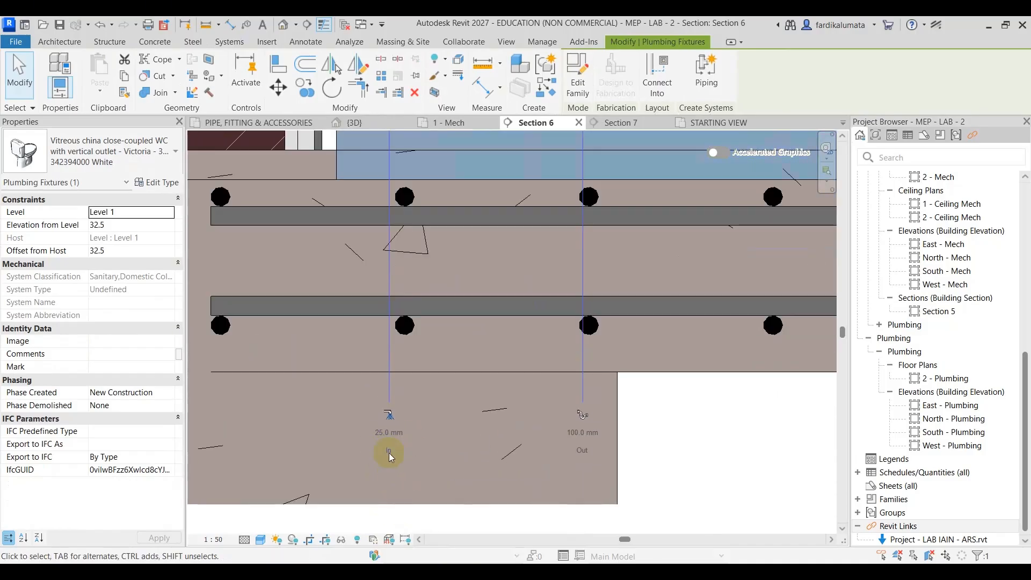
pyautogui.scroll(-4, 424, 437)
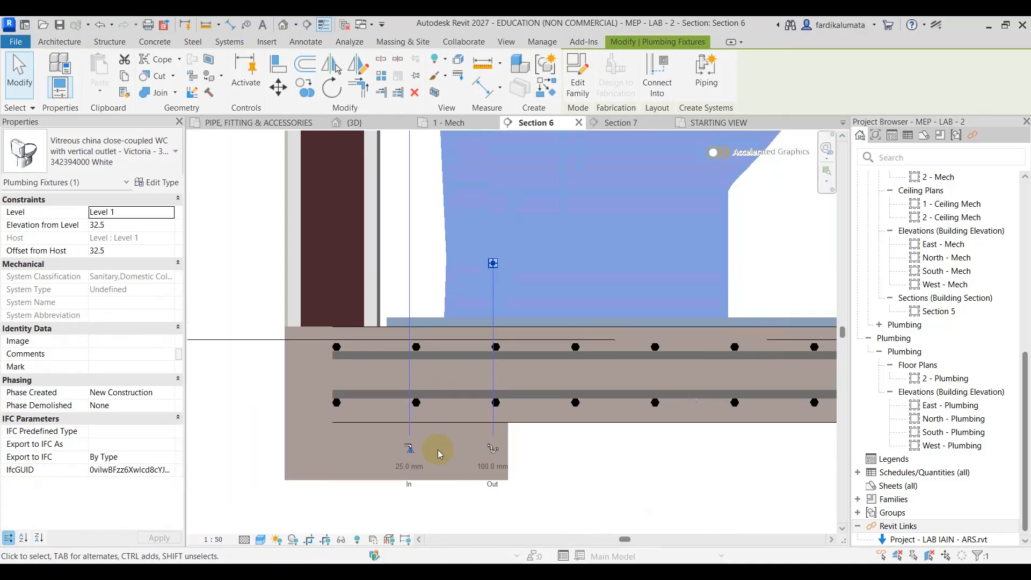
pyautogui.scroll(-5, 587, 383)
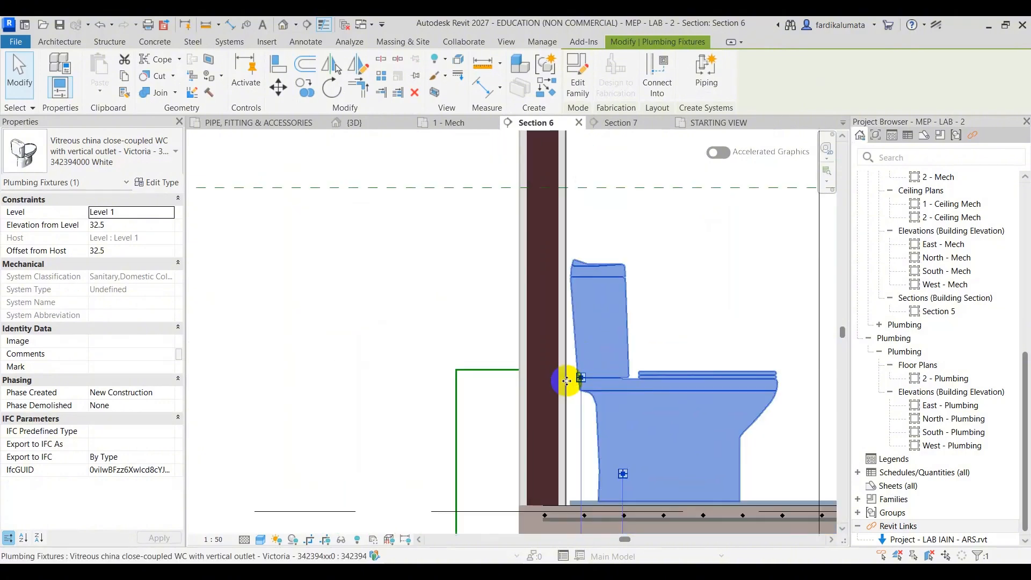
pyautogui.scroll(5, 507, 214)
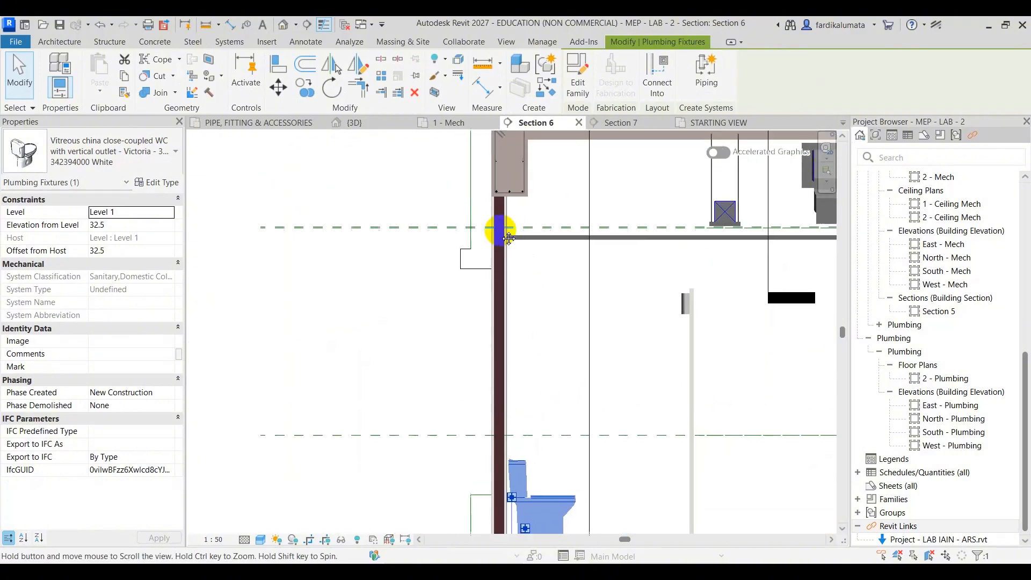
pyautogui.scroll(-5, 524, 206)
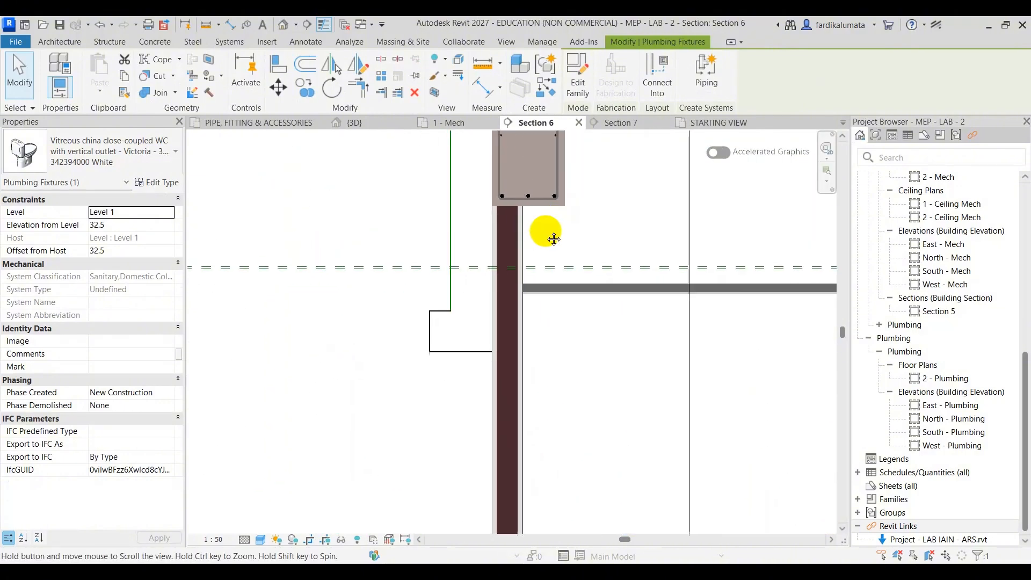
# Try to draw a 25 mm pipe from the toilet's water inlet toward the wall in Section 6
pyautogui.scroll(-3, 457, 261)
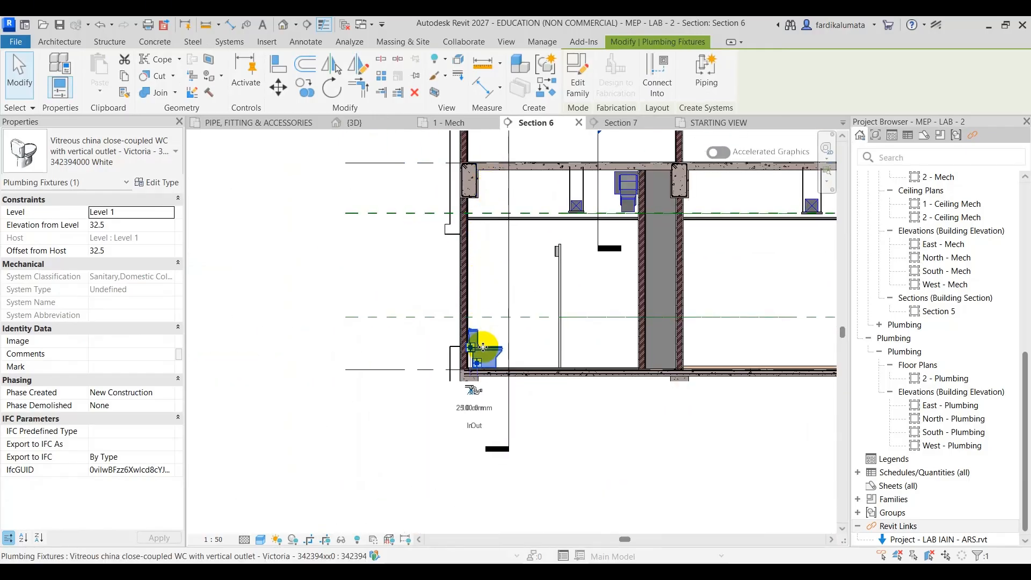
pyautogui.scroll(5, 486, 367)
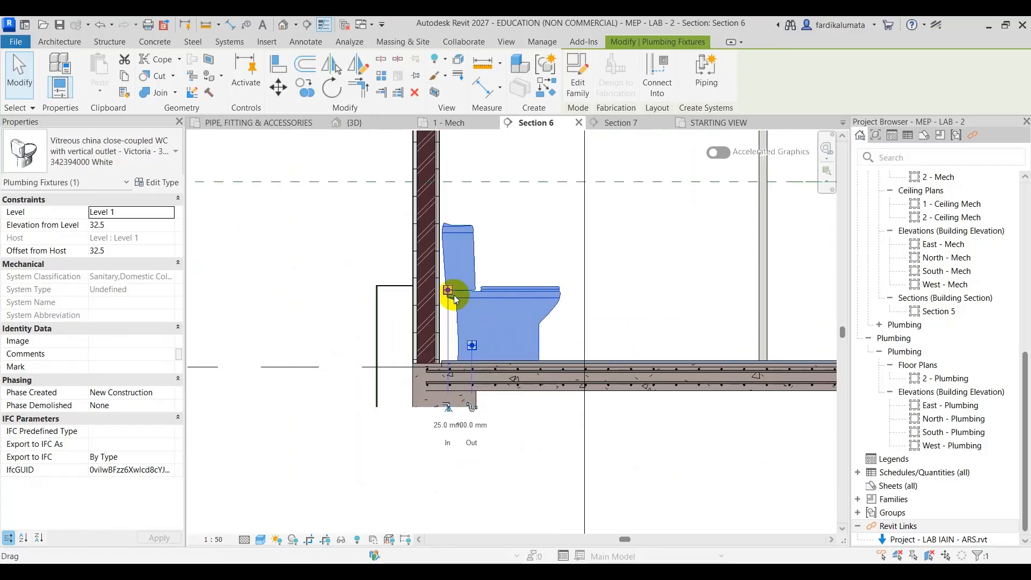
pyautogui.rightClick(447, 292)
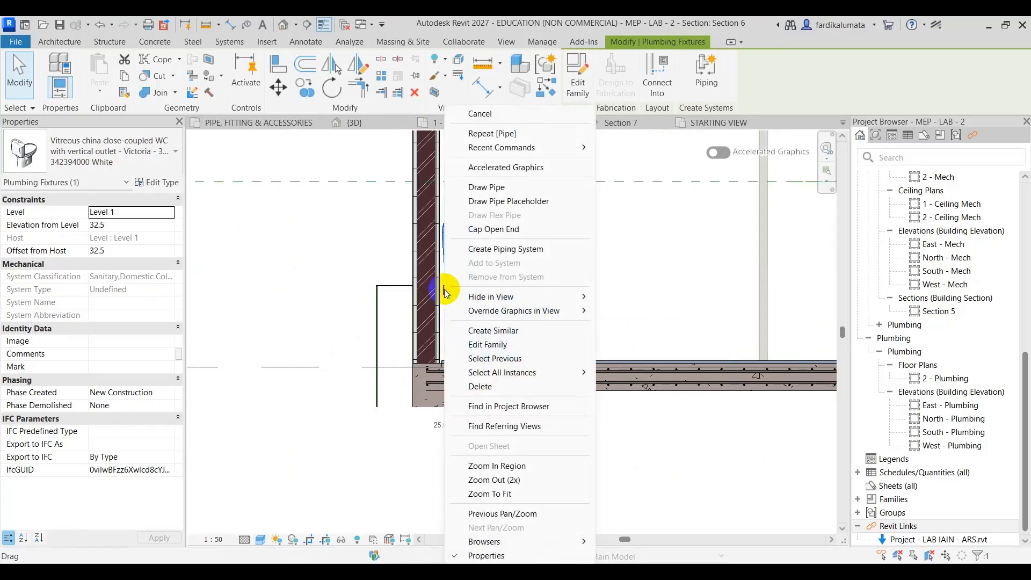
pyautogui.click(503, 192)
pyautogui.scroll(5, 444, 295)
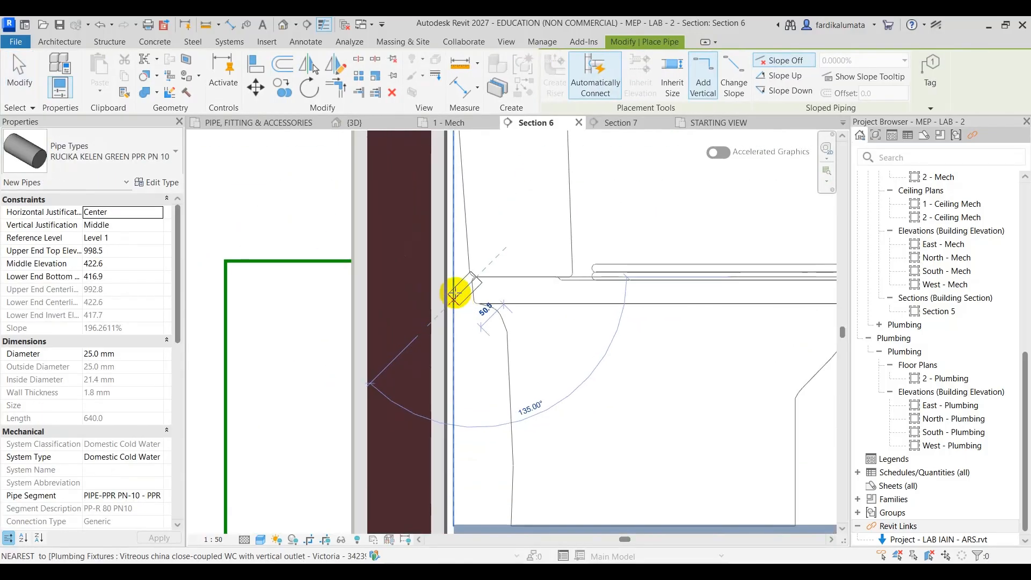
pyautogui.click(400, 275)
pyautogui.press('Escape')
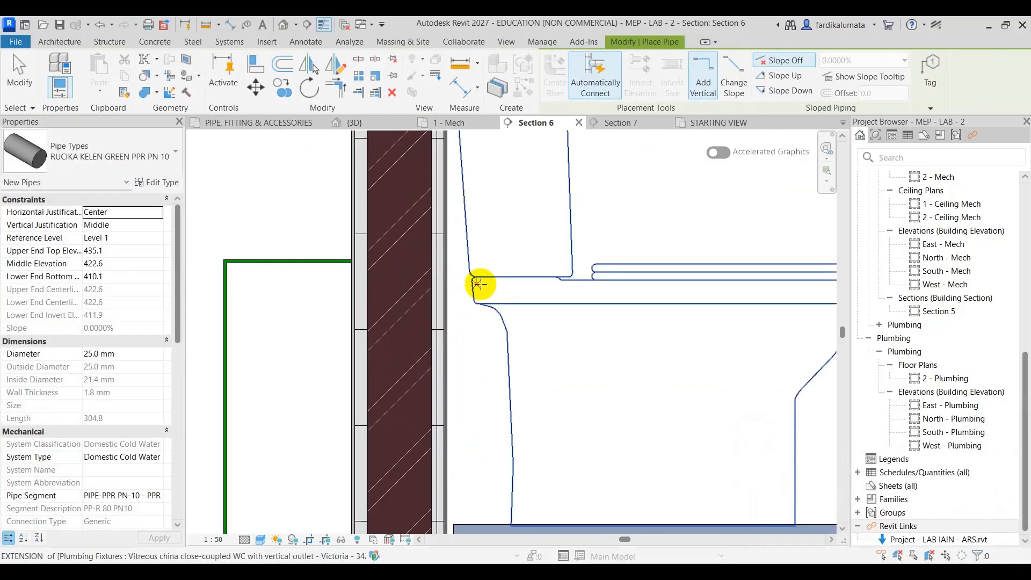
pyautogui.moveTo(501, 298); pyautogui.dragTo(623, 322, button='middle')
pyautogui.press('Escape')
# Try to draw a horizontal 25 mm Domestic Cold Water pipe from the toilet's inlet through the wall to its far side
pyautogui.click(605, 302)
pyautogui.scroll(-3, 356, 307)
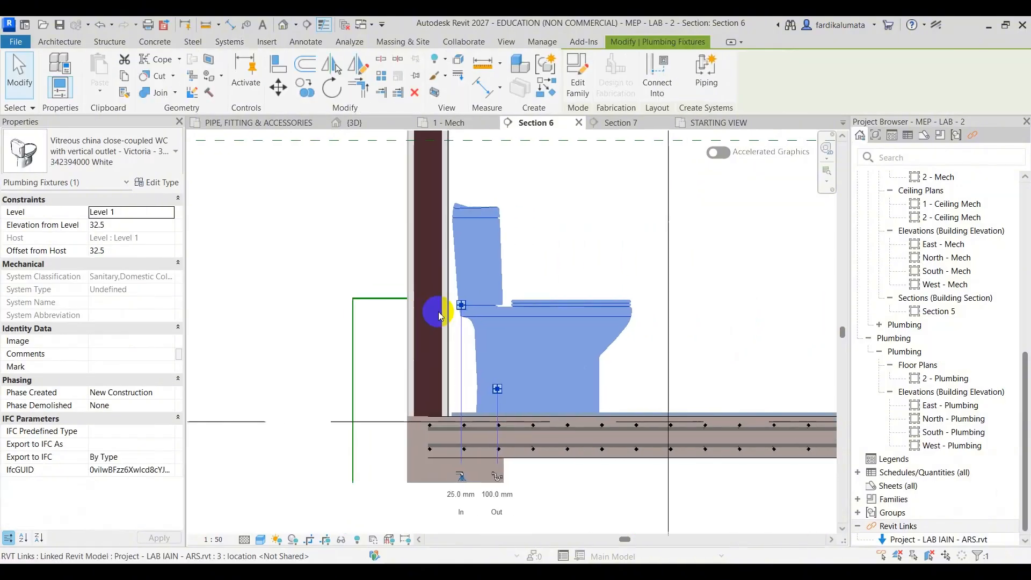
pyautogui.scroll(5, 457, 322)
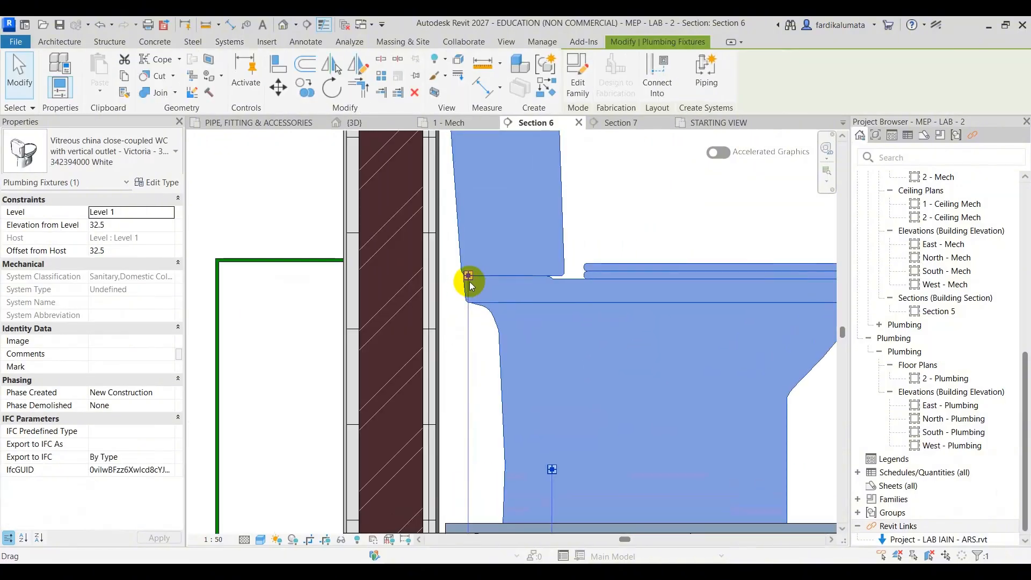
pyautogui.scroll(3, 473, 286)
pyautogui.rightClick(624, 324)
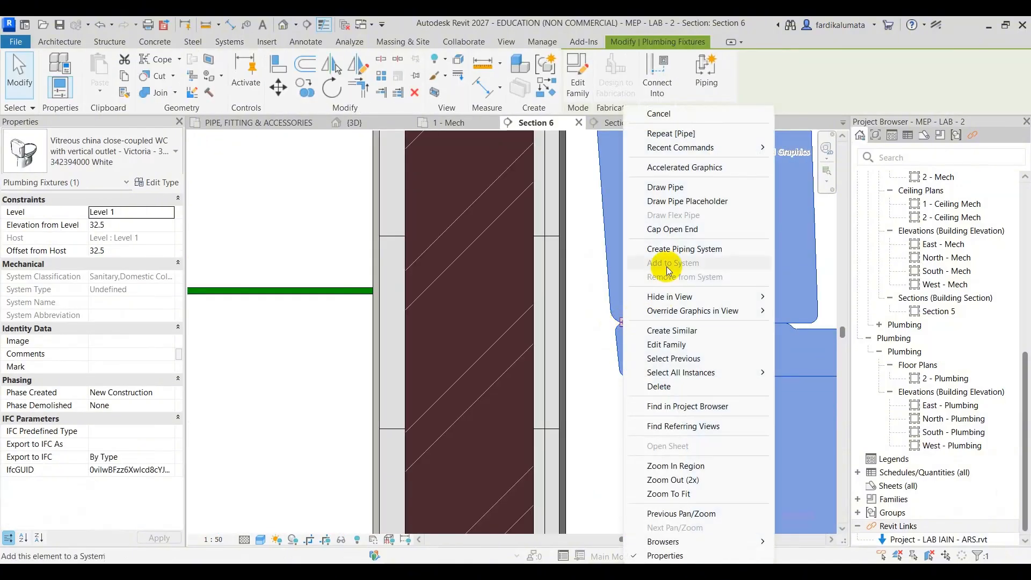
pyautogui.click(674, 188)
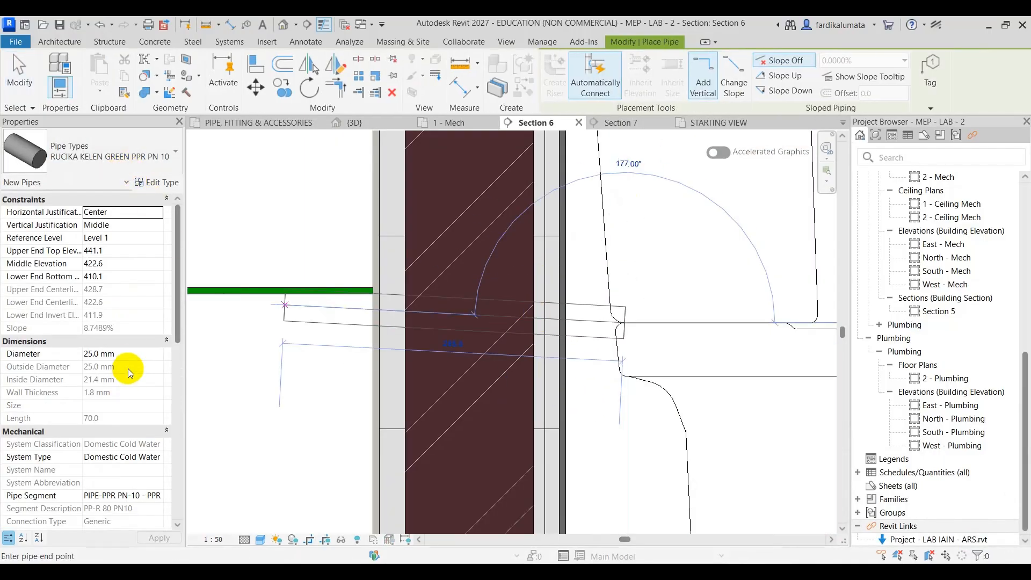
pyautogui.click(163, 461)
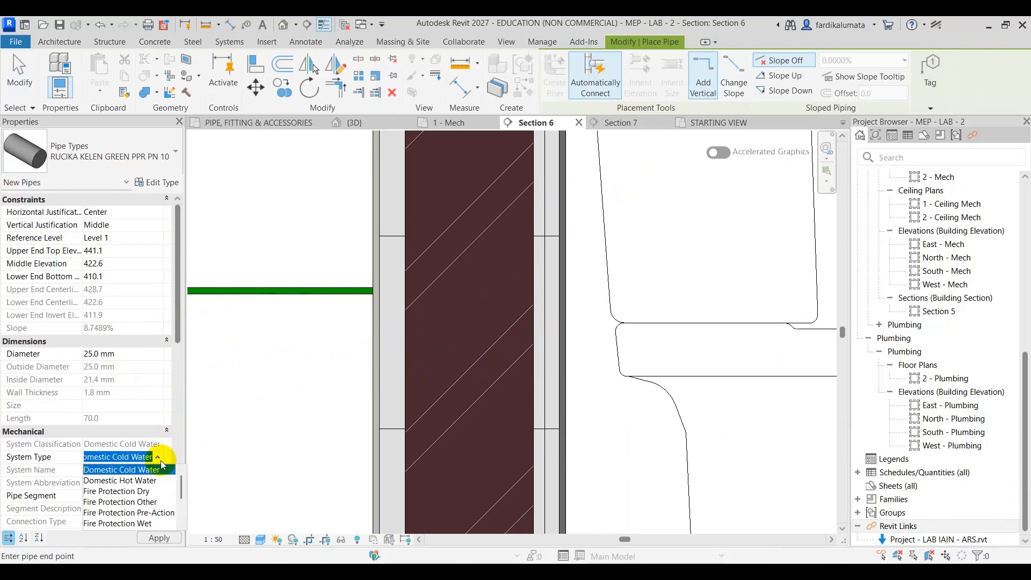
pyautogui.click(552, 324)
pyautogui.click(620, 323)
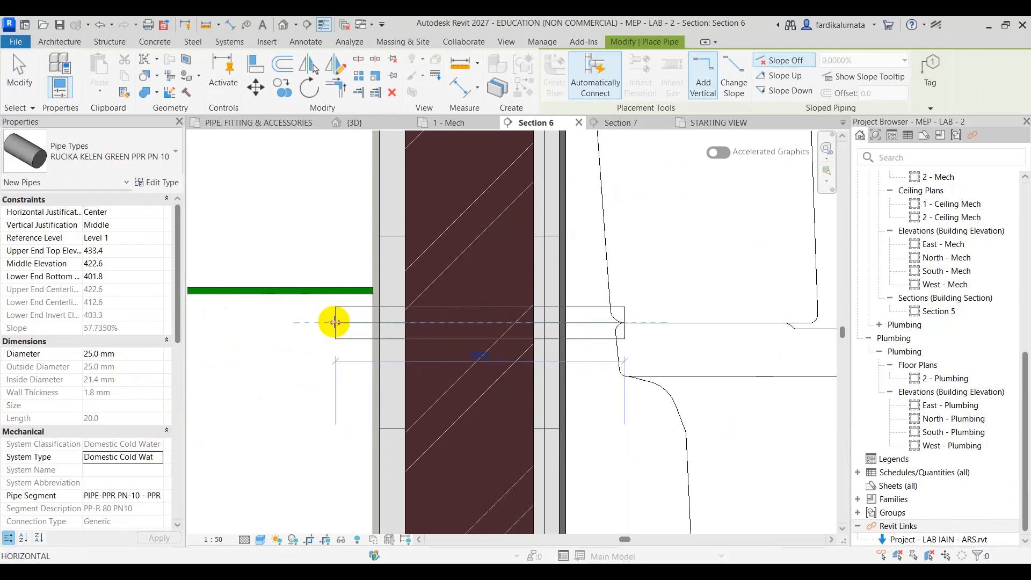
pyautogui.click(311, 323)
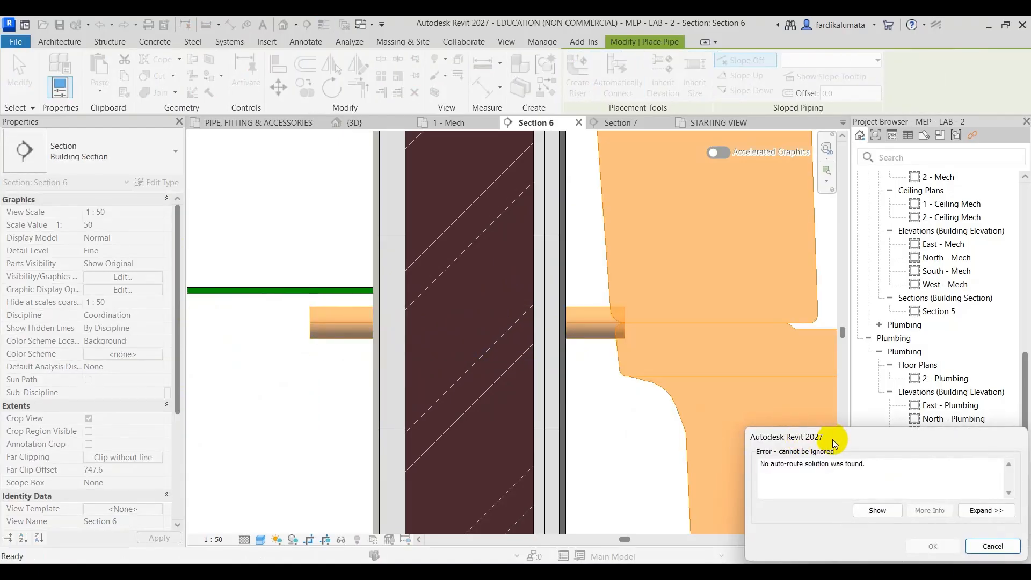
pyautogui.press('Escape')
pyautogui.press('Escape')
# Move the toilet 120 mm away from the wall behind it in the 1 - Mech floor plan, and return to Section 6
pyautogui.scroll(-3, 622, 343)
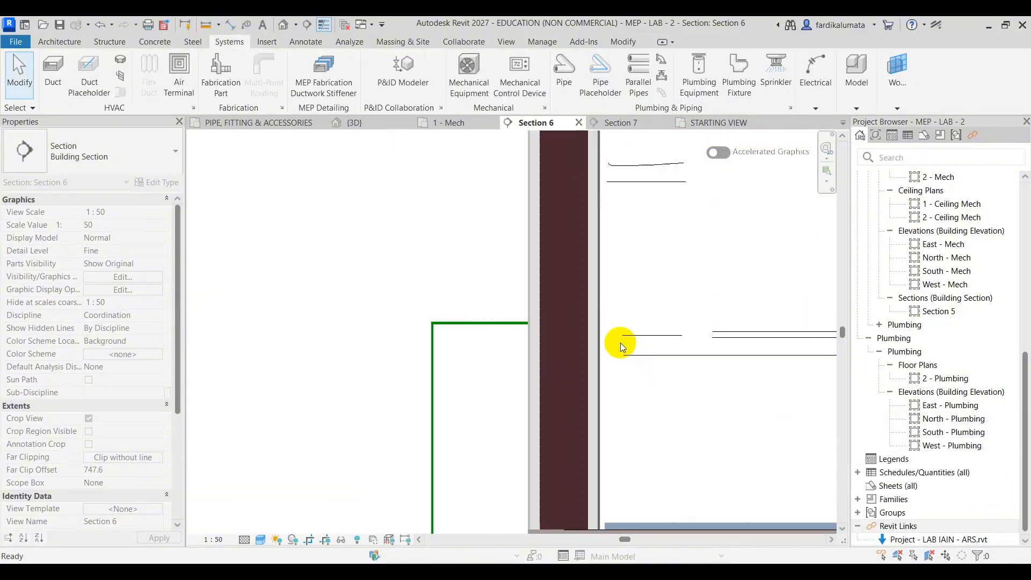
pyautogui.moveTo(621, 344); pyautogui.dragTo(508, 352, button='middle')
pyautogui.scroll(-2, 507, 351)
pyautogui.click(529, 349)
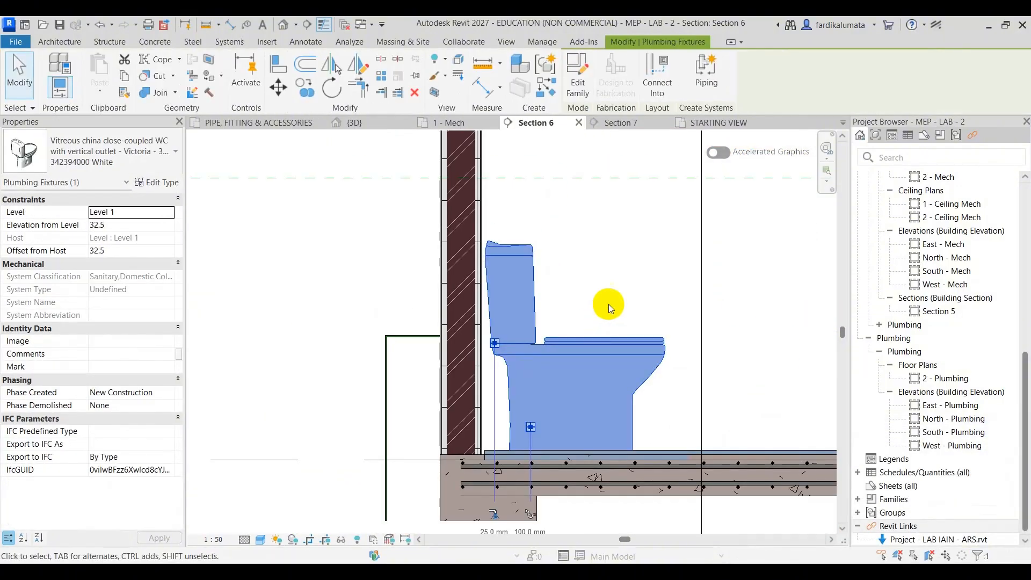
pyautogui.click(466, 127)
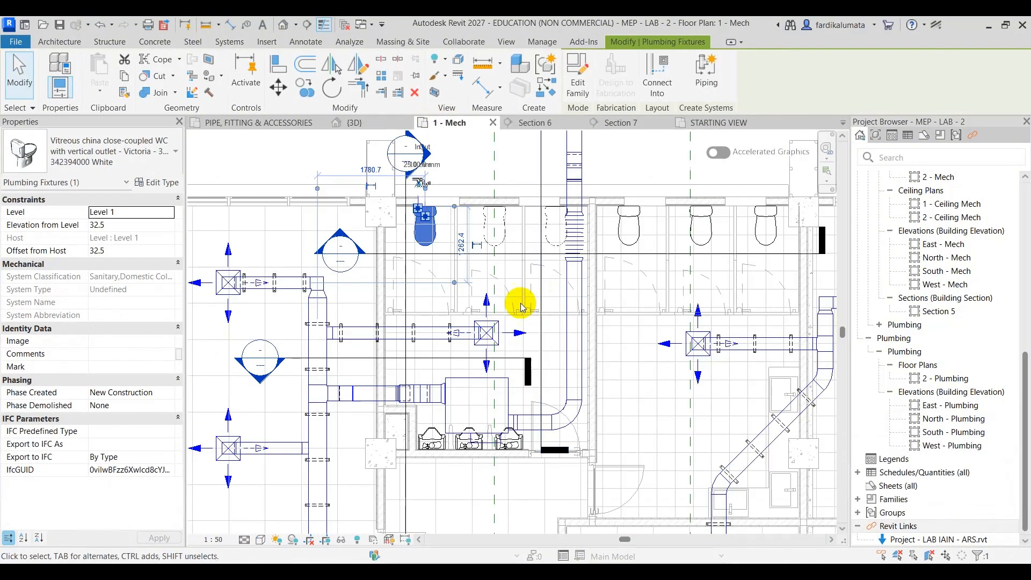
pyautogui.scroll(5, 416, 200)
pyautogui.scroll(2, 436, 201)
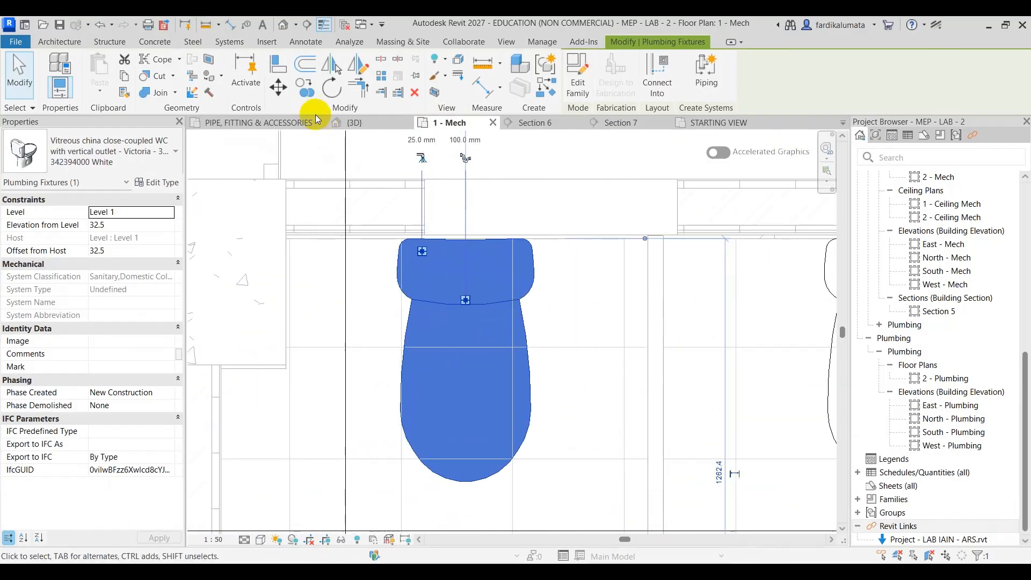
pyautogui.click(279, 96)
pyautogui.click(541, 270)
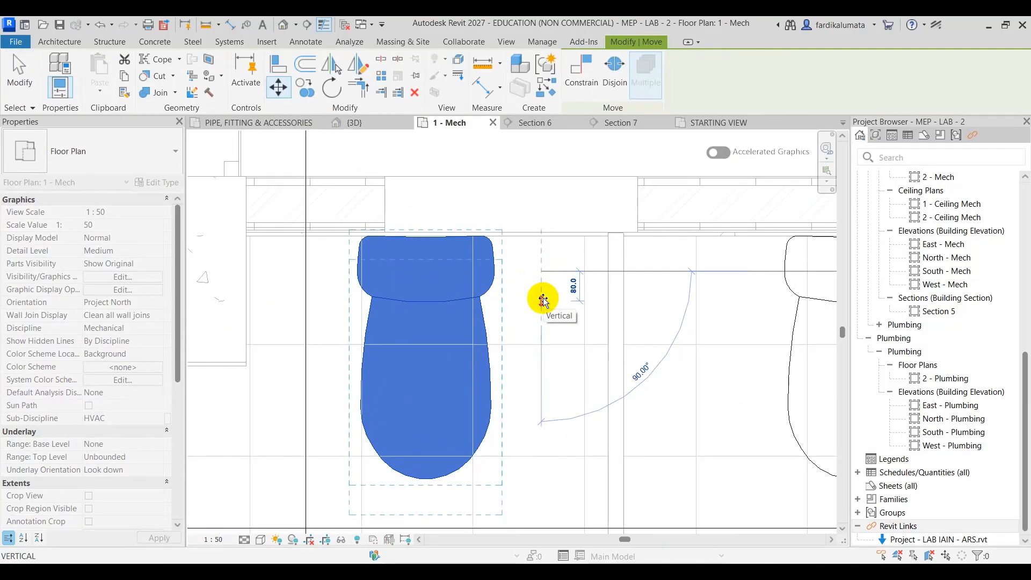
pyautogui.write('120')
pyautogui.press('Return')
pyautogui.scroll(-2, 543, 298)
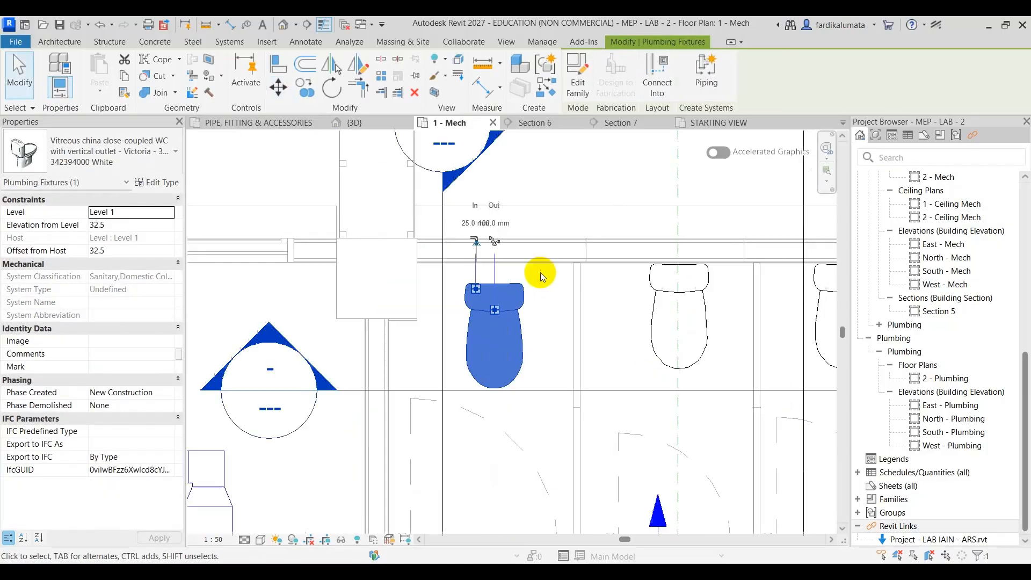
pyautogui.click(663, 297)
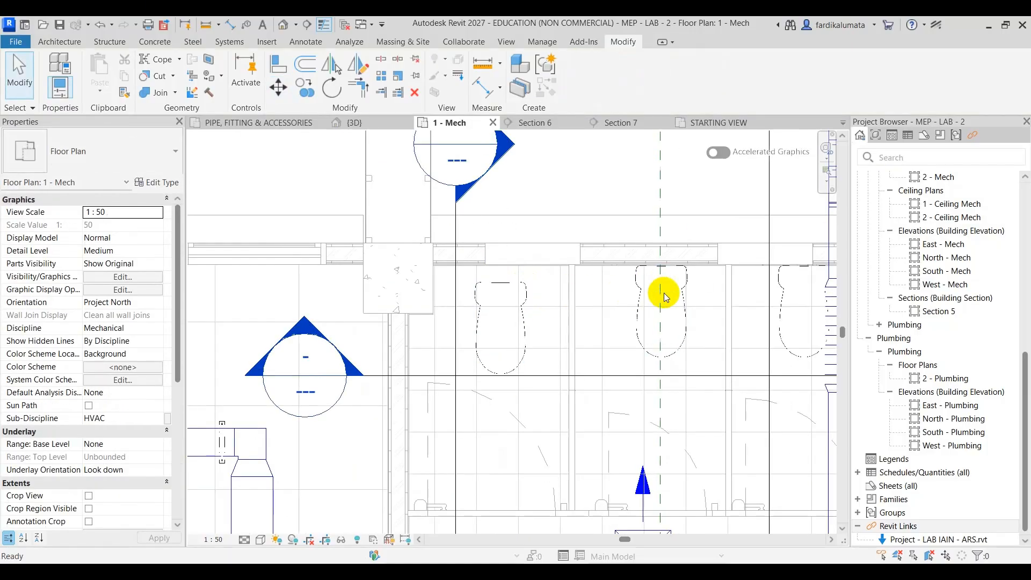
pyautogui.click(555, 124)
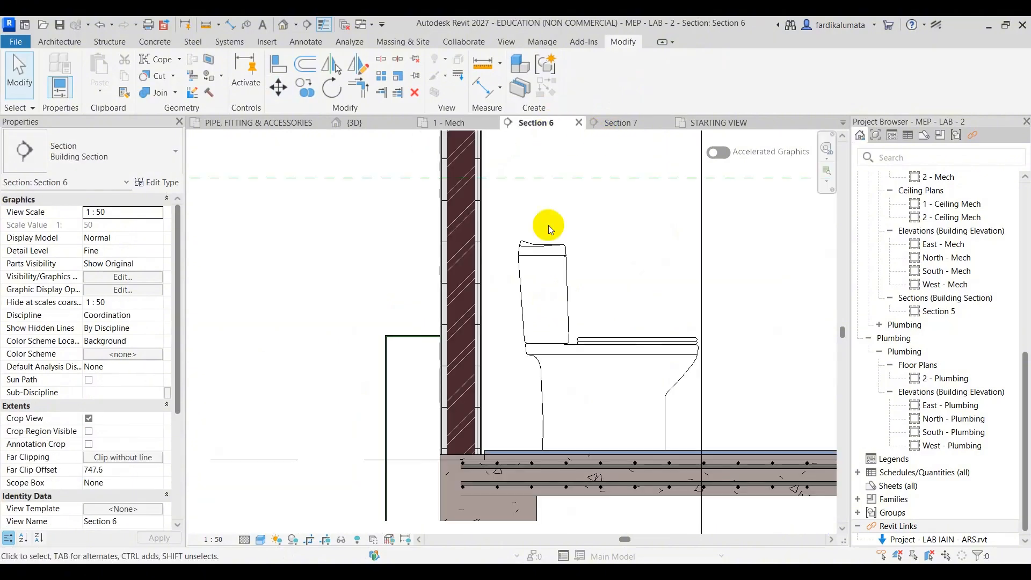
# Try to draw a short horizontal pipe from the moved toilet's water inlet to the near face of the wall
pyautogui.click(537, 350)
pyautogui.rightClick(531, 345)
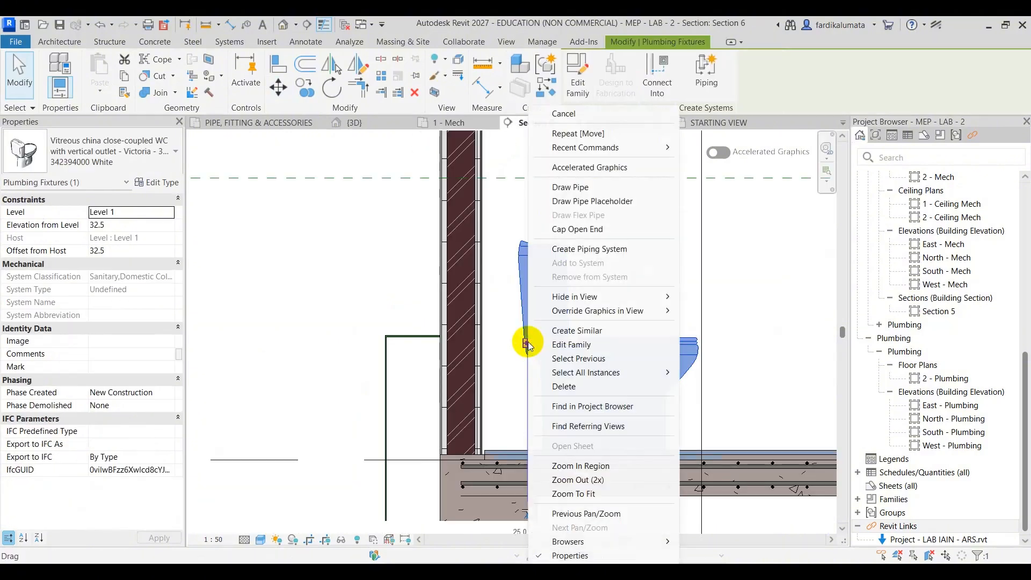
pyautogui.click(589, 187)
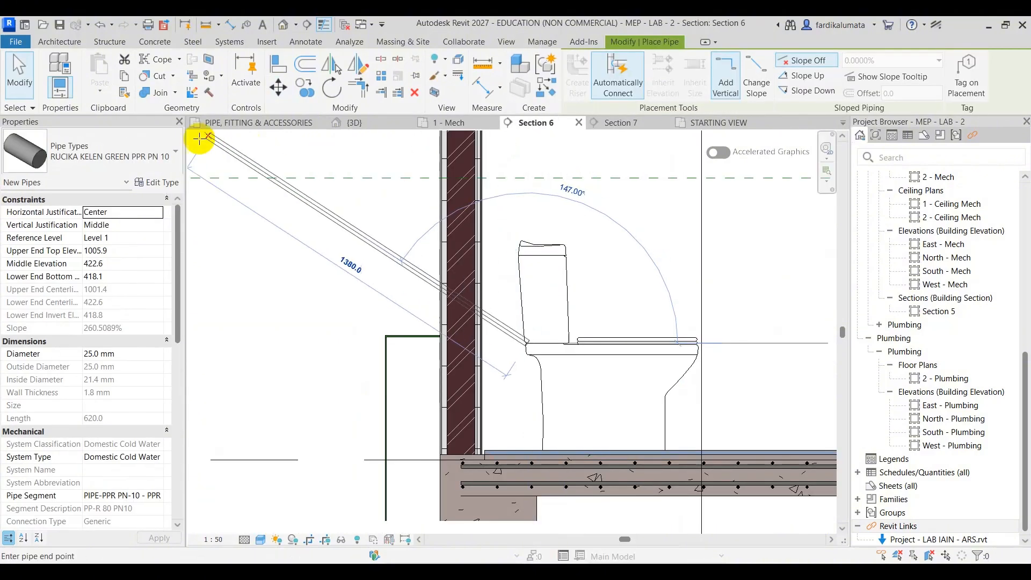
pyautogui.scroll(3, 483, 333)
pyautogui.click(472, 344)
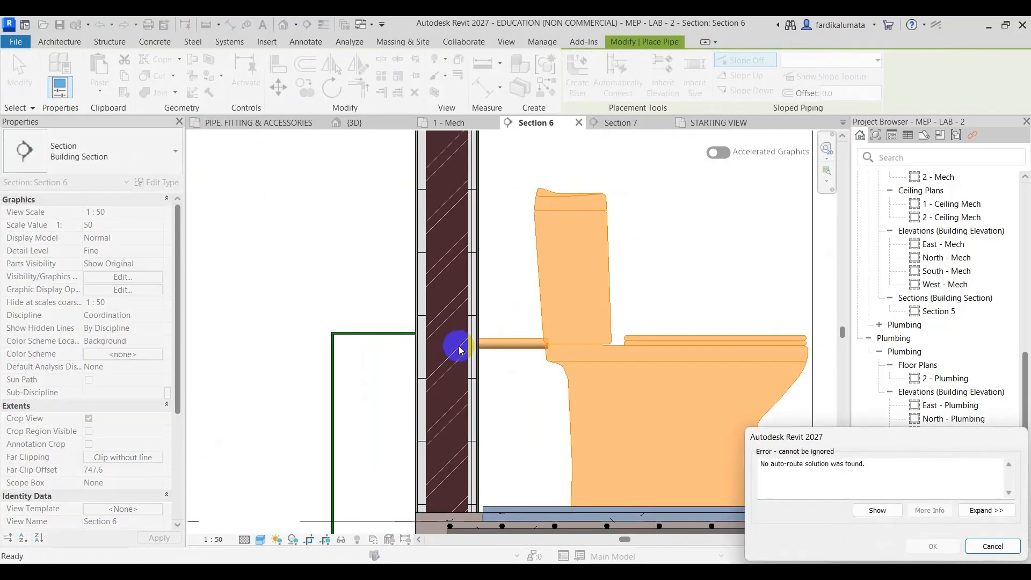
pyautogui.press('Escape')
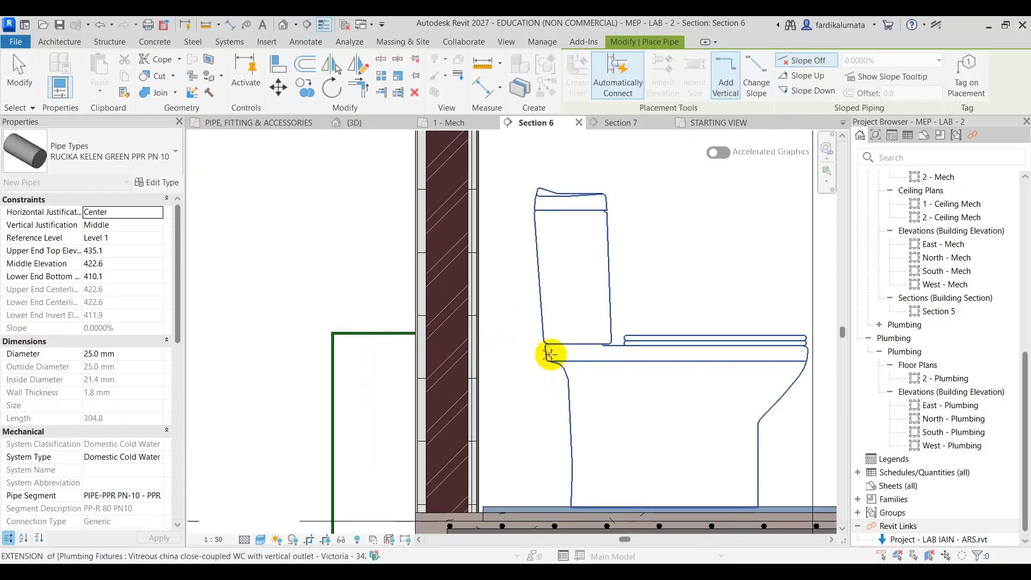
pyautogui.press('Escape')
# Draw a 25 mm vertical cold water pipe about 225 mm long straight down from the toilet's water inlet
pyautogui.scroll(2, 547, 348)
pyautogui.click(549, 350)
pyautogui.rightClick(551, 346)
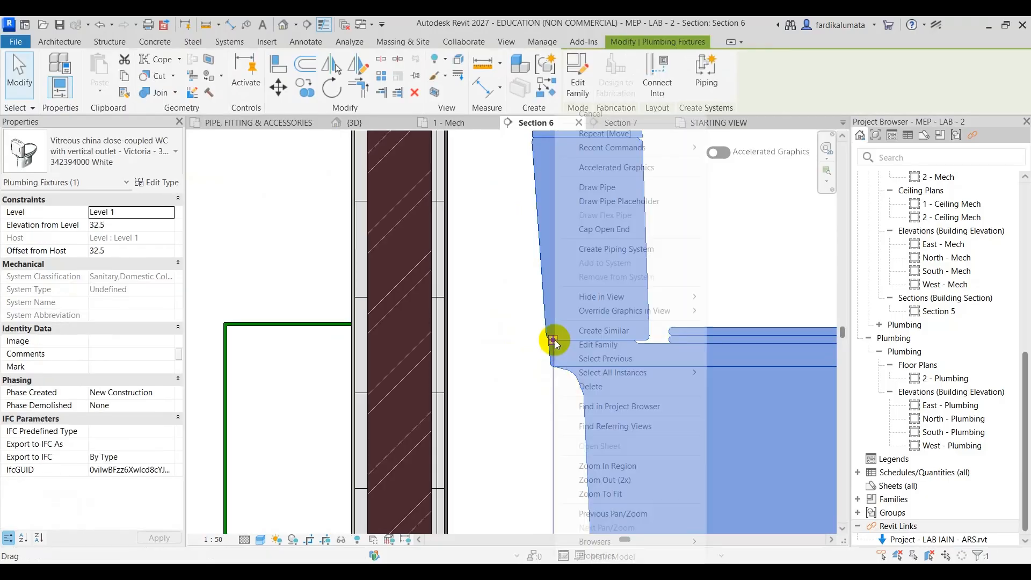
pyautogui.click(597, 187)
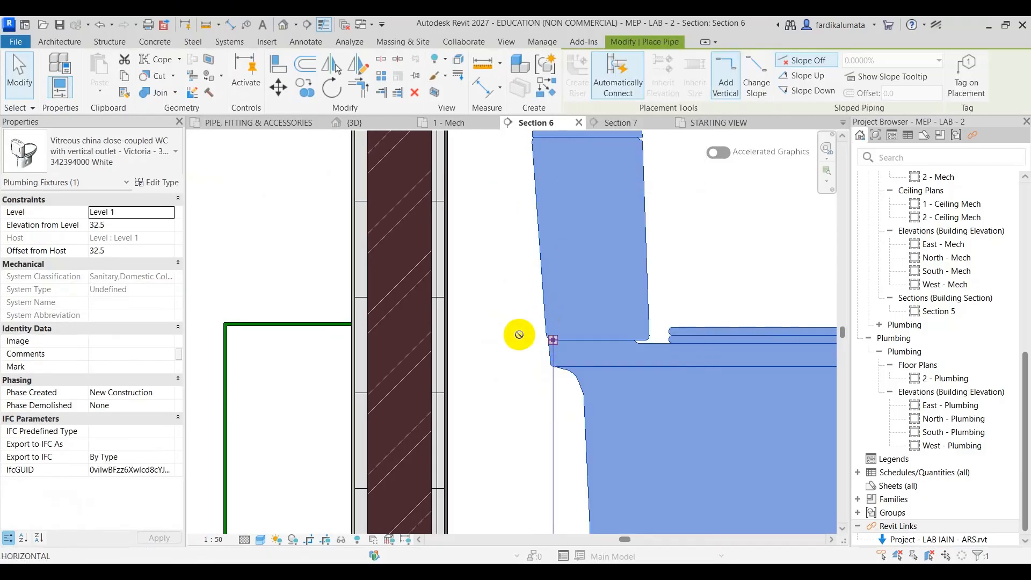
pyautogui.click(552, 474)
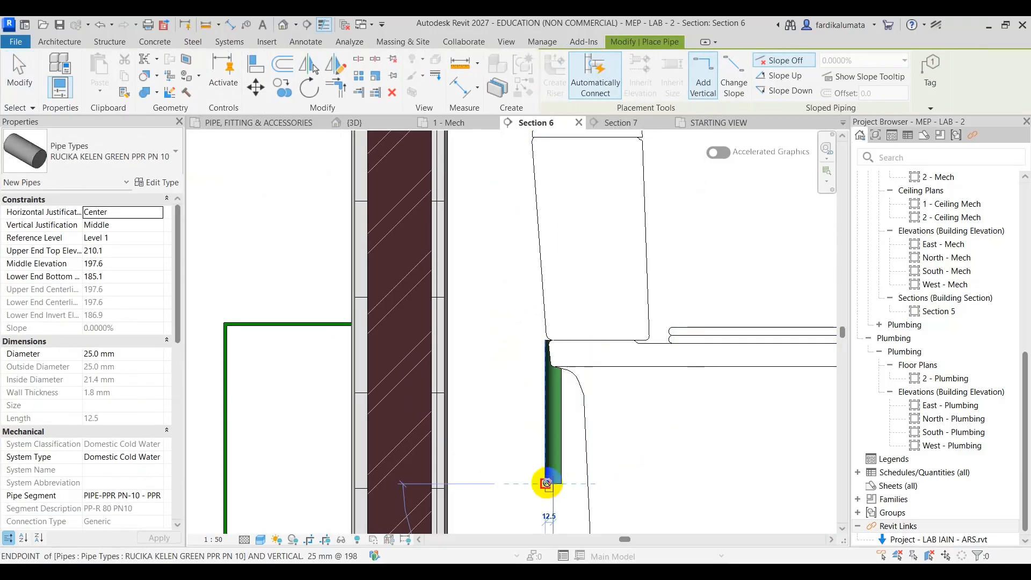
pyautogui.press('Escape')
pyautogui.press('Escape')
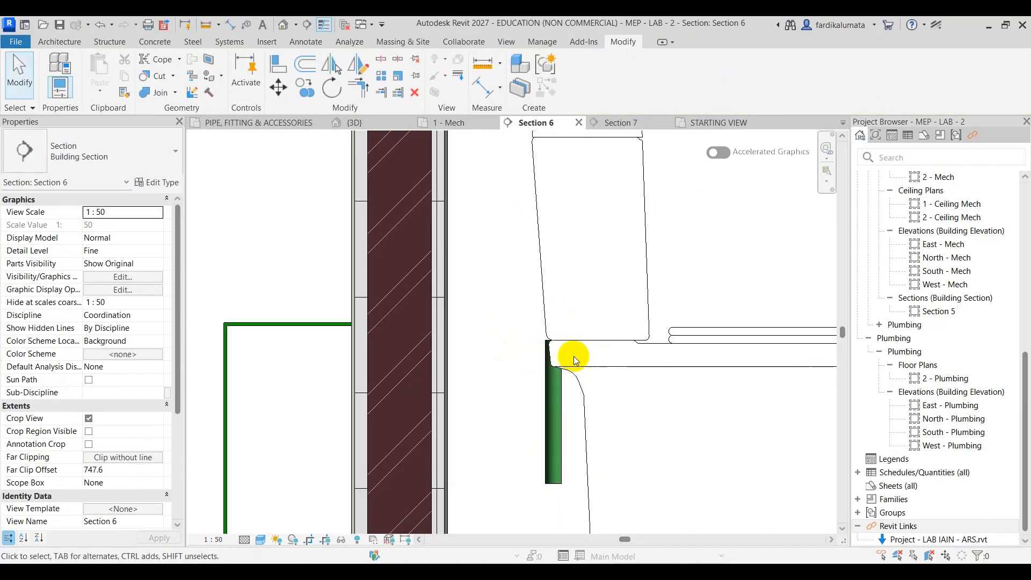
# Try to swing the vertical pipe's free lower end up to inlet height toward the wall, about 100 mm and about 70 mm out
pyautogui.scroll(-3, 545, 401)
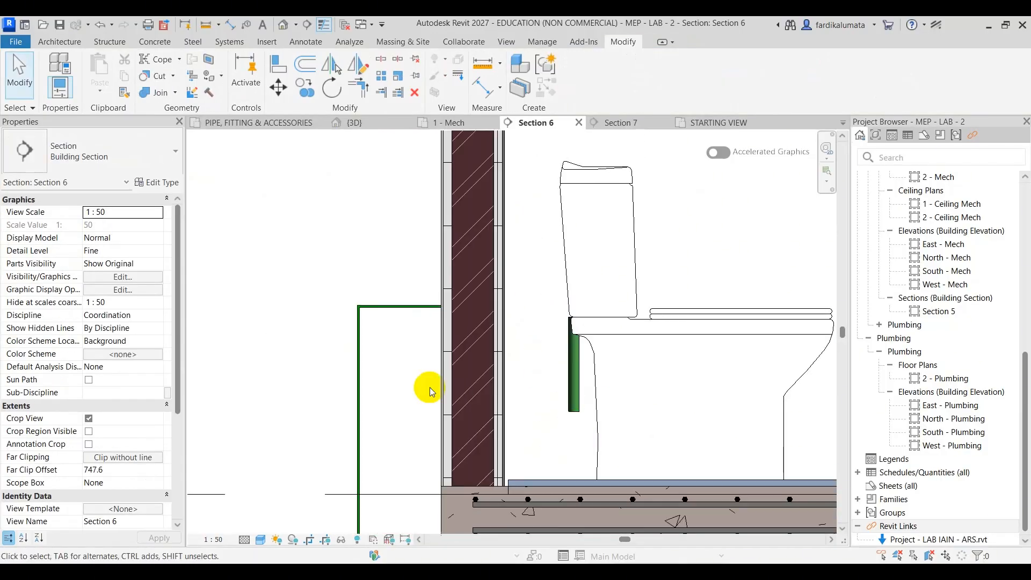
pyautogui.click(572, 370)
pyautogui.scroll(2, 574, 411)
pyautogui.moveTo(576, 412); pyautogui.dragTo(516, 272)
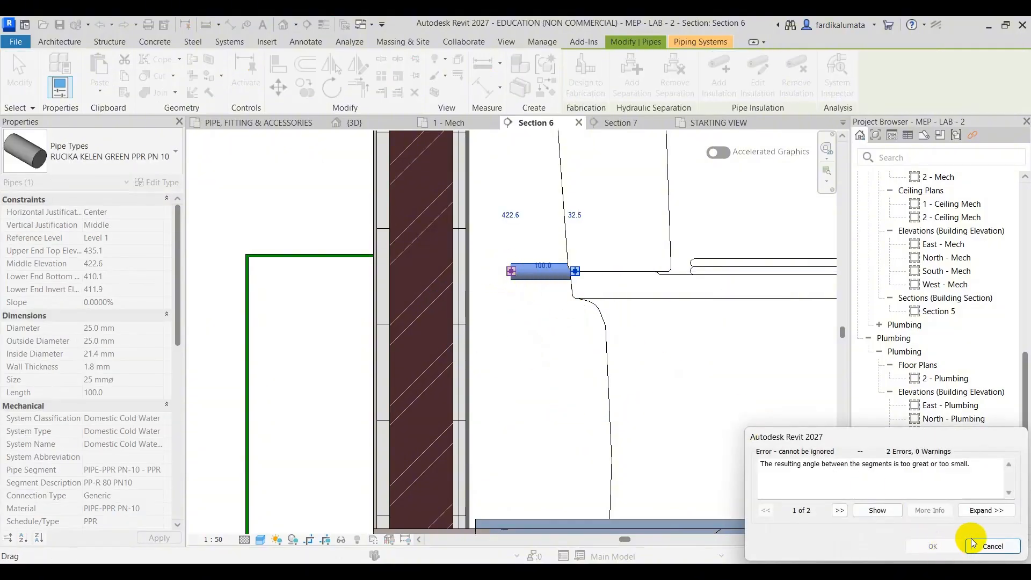
pyautogui.click(993, 546)
pyautogui.click(573, 337)
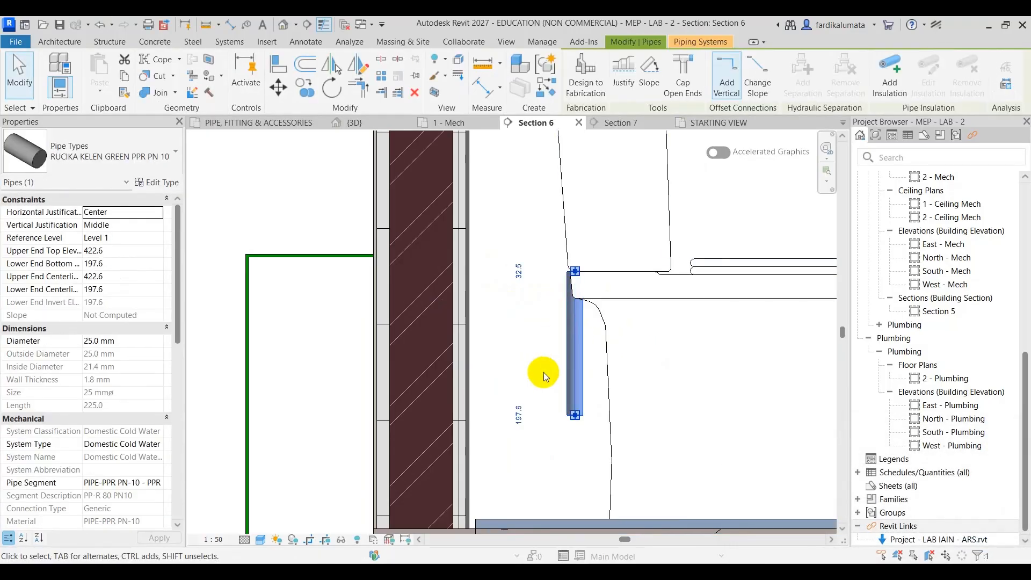
pyautogui.moveTo(575, 416); pyautogui.dragTo(529, 273)
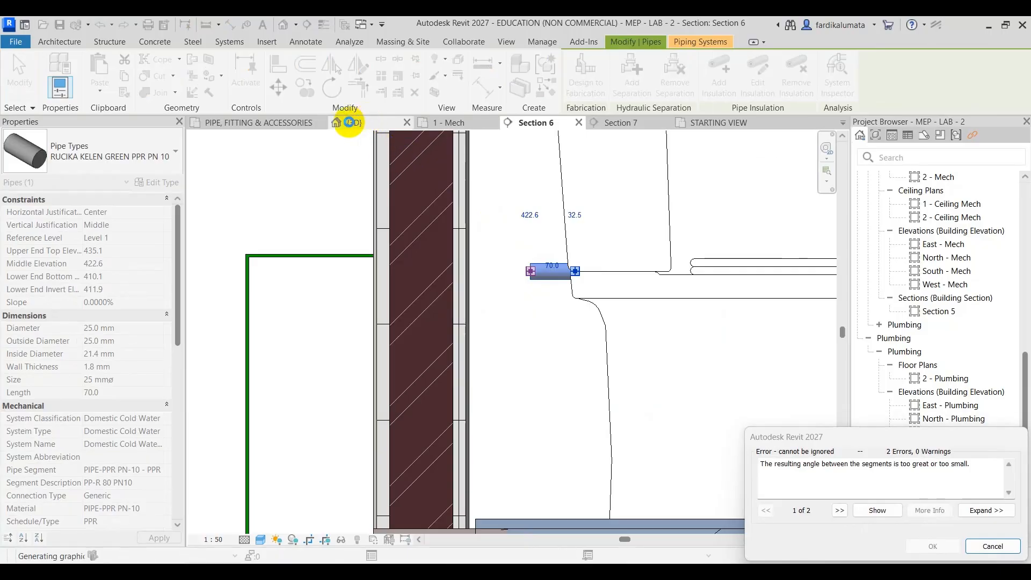
# Open the {3D} view and examine the whole building model
pyautogui.click(344, 123)
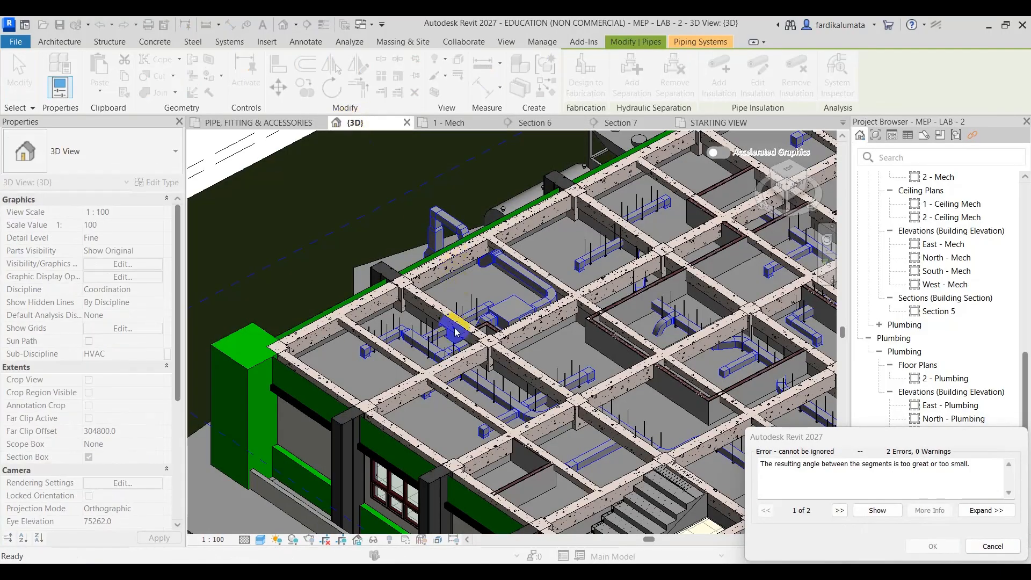
pyautogui.scroll(-10, 400, 385)
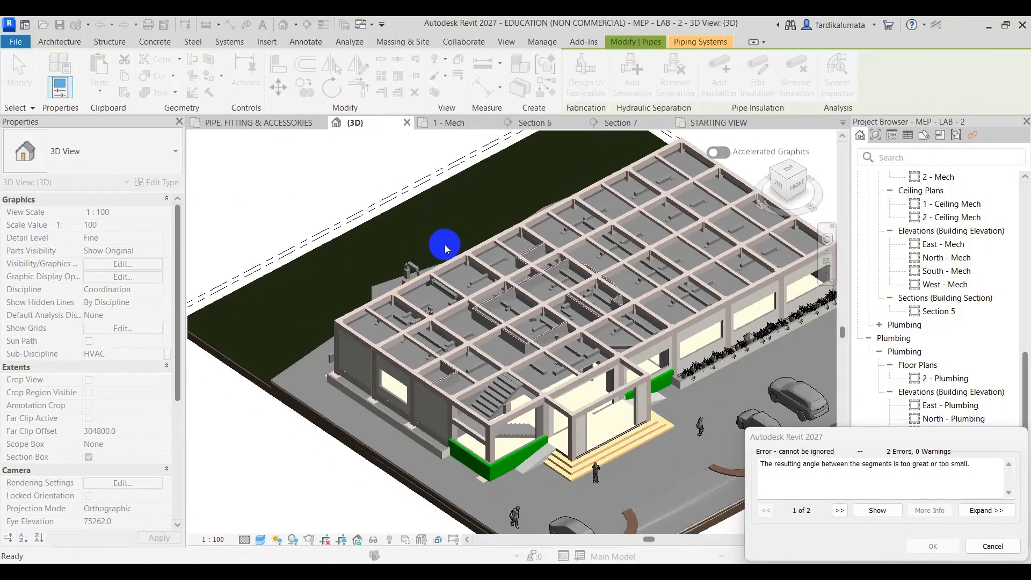
pyautogui.click(612, 185)
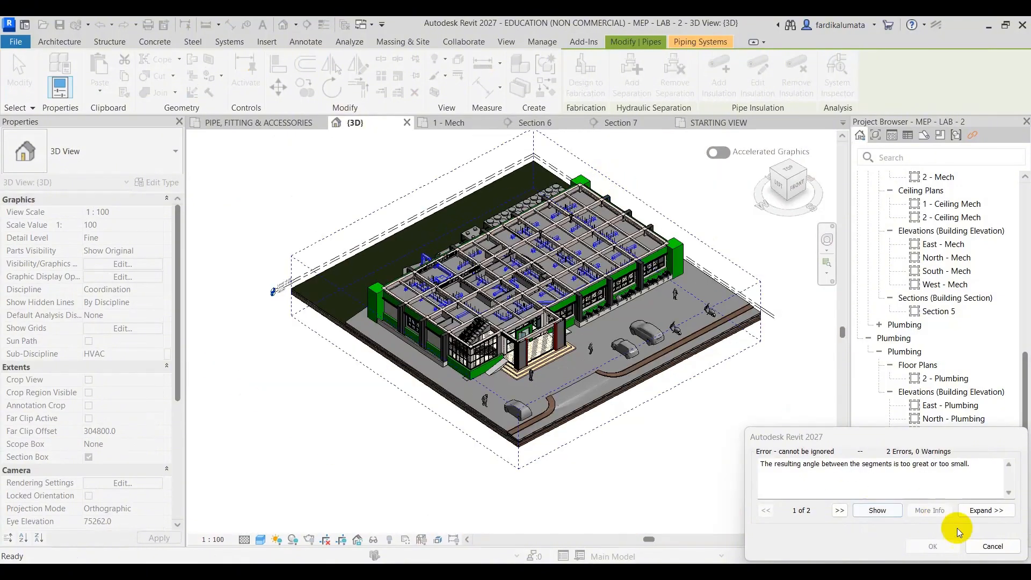
# Lower the top of the 3D view's section box to cut the building open above the ground-floor toilet cubicles
pyautogui.click(691, 236)
pyautogui.scroll(2, 521, 285)
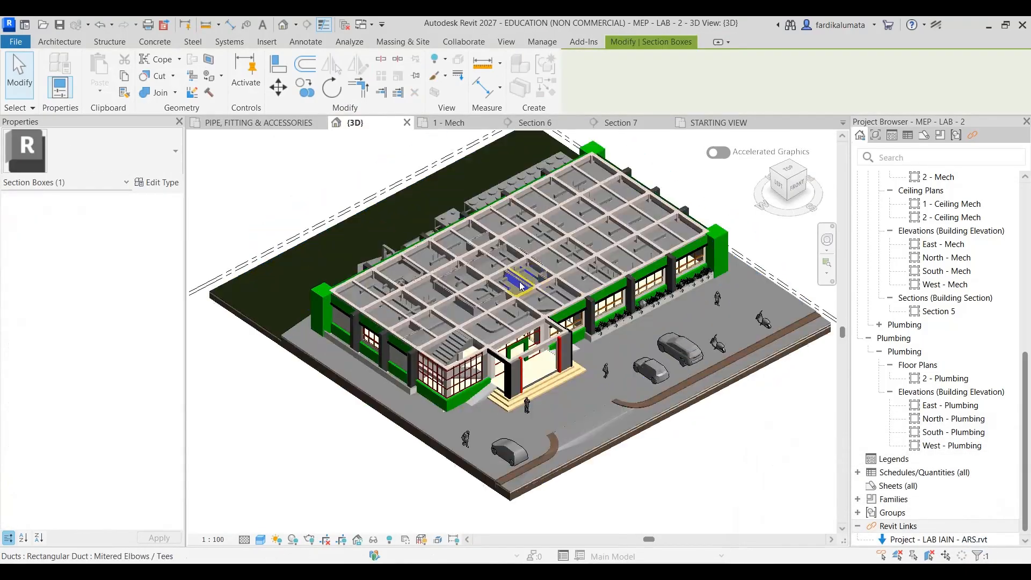
pyautogui.scroll(3, 524, 279)
pyautogui.moveTo(518, 263); pyautogui.dragTo(515, 258)
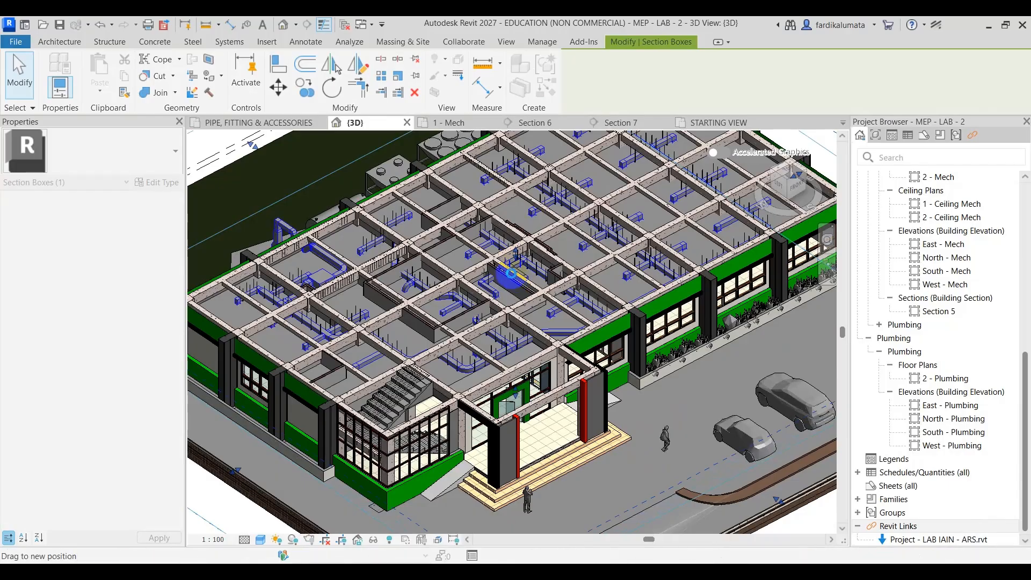
pyautogui.moveTo(491, 283); pyautogui.dragTo(516, 288)
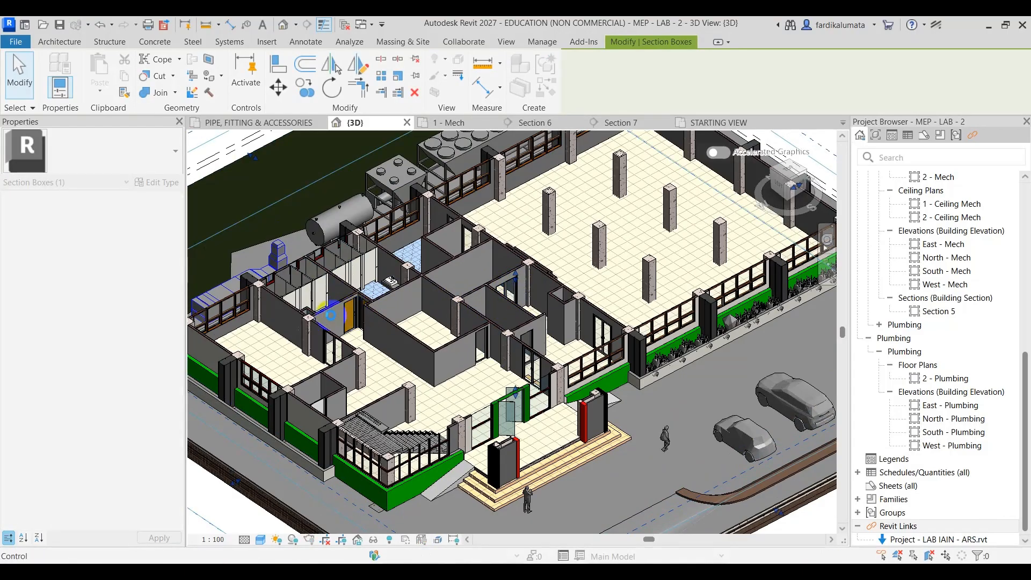
pyautogui.moveTo(330, 316); pyautogui.dragTo(332, 318)
pyautogui.scroll(8, 331, 318)
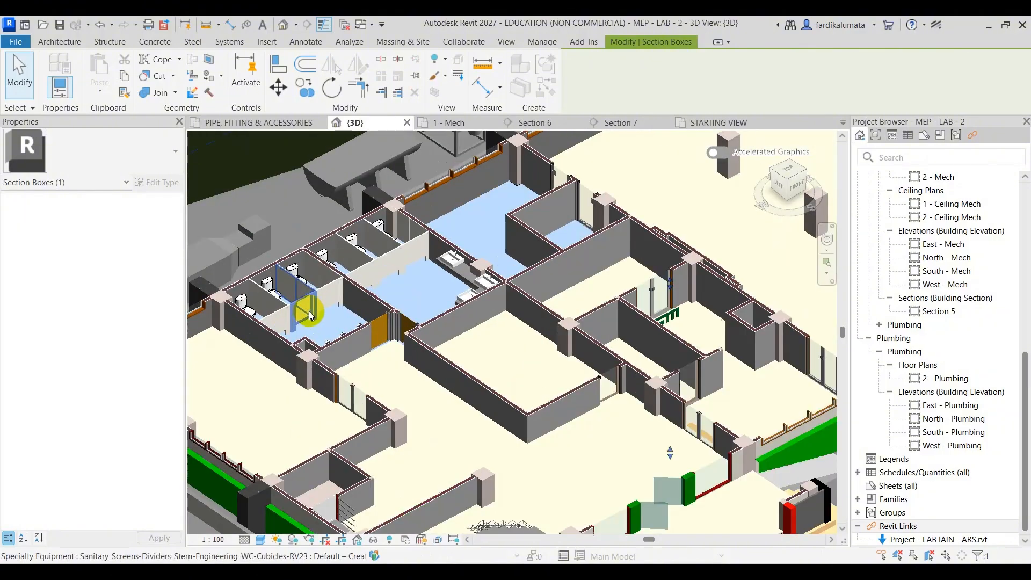
pyautogui.scroll(10, 461, 266)
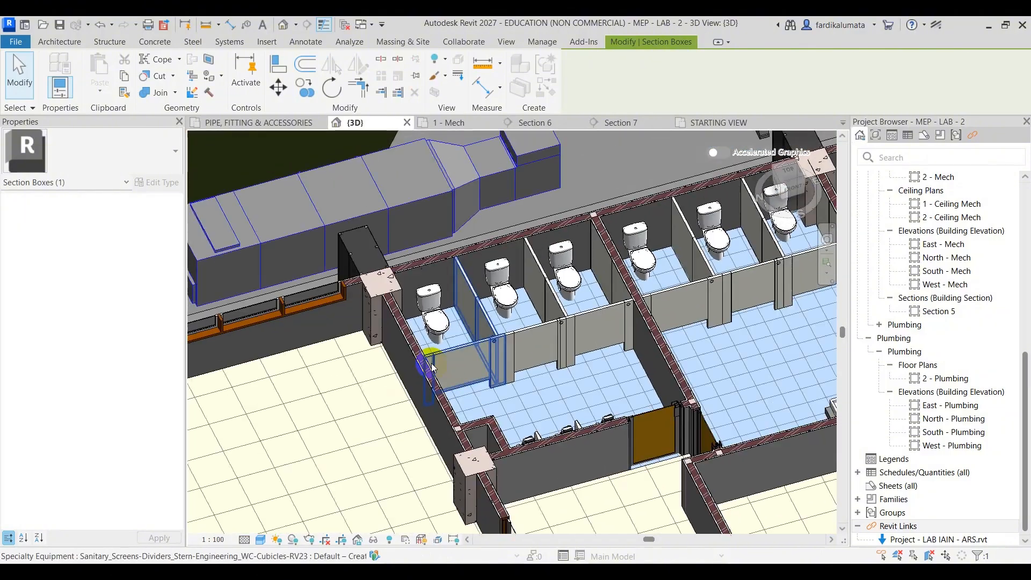
# Examine the end cubicle's toilet and the short vertical pipe at its water inlet from several angles
pyautogui.click(447, 342)
pyautogui.keyDown('shift'); pyautogui.moveTo(447, 343); pyautogui.dragTo(638, 439, button='middle'); pyautogui.keyUp('shift')
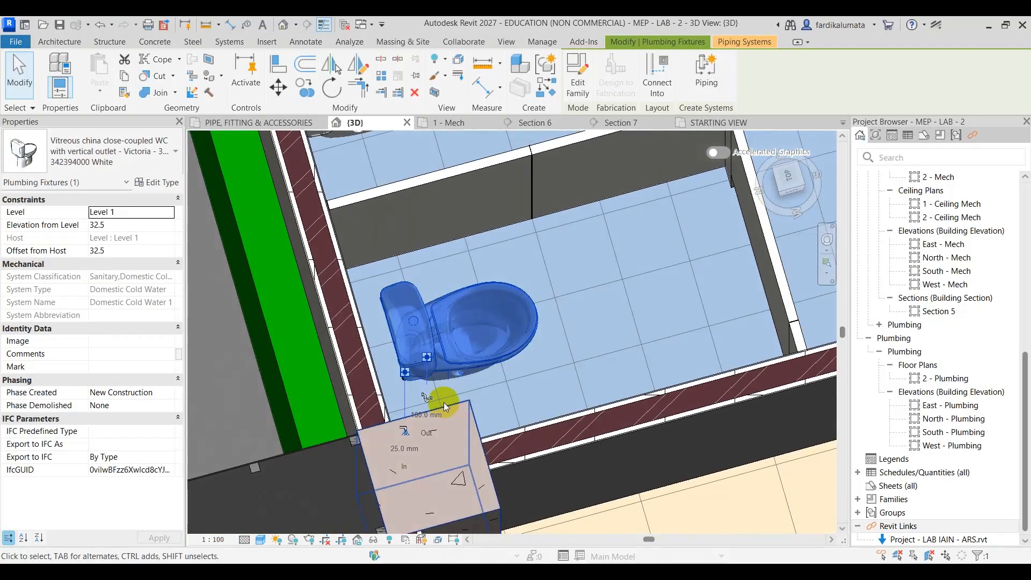
pyautogui.scroll(12, 385, 375)
pyautogui.keyDown('shift'); pyautogui.moveTo(418, 343); pyautogui.dragTo(396, 285, button='middle'); pyautogui.keyUp('shift')
pyautogui.click(396, 284)
pyautogui.keyDown('shift'); pyautogui.moveTo(456, 276); pyautogui.dragTo(421, 353, button='middle'); pyautogui.keyUp('shift')
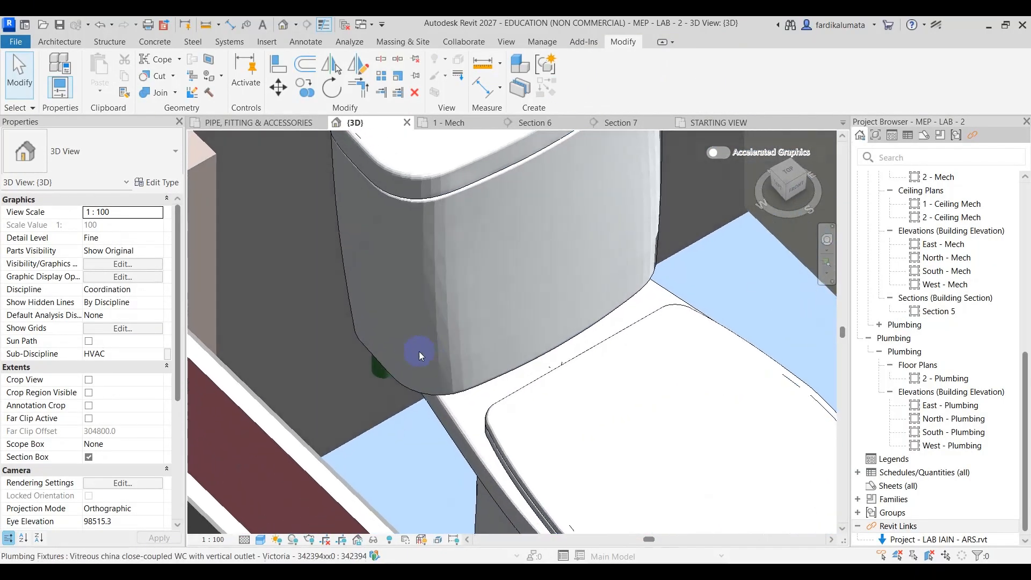
pyautogui.click(375, 377)
pyautogui.click(407, 385)
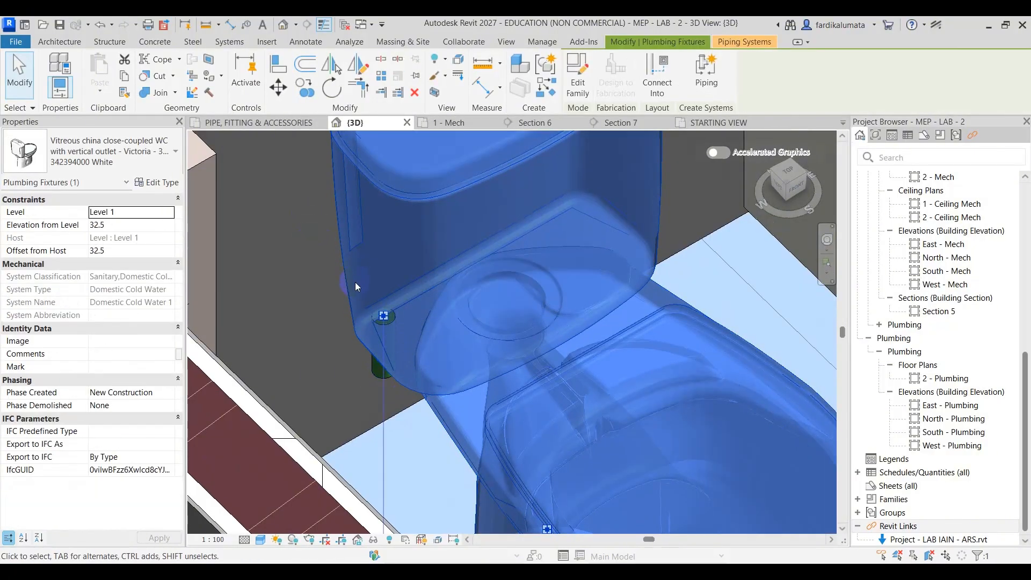
pyautogui.keyDown('shift'); pyautogui.moveTo(356, 282); pyautogui.dragTo(376, 311, button='middle'); pyautogui.keyUp('shift')
pyautogui.scroll(5, 357, 242)
# In Section 6, draw a horizontal 25 mm pipe about 230 mm long from the vertical inlet pipe's lower end into the wall
pyautogui.click(352, 323)
pyautogui.scroll(-2, 408, 361)
pyautogui.moveTo(420, 261); pyautogui.dragTo(490, 289, button='middle')
pyautogui.click(553, 127)
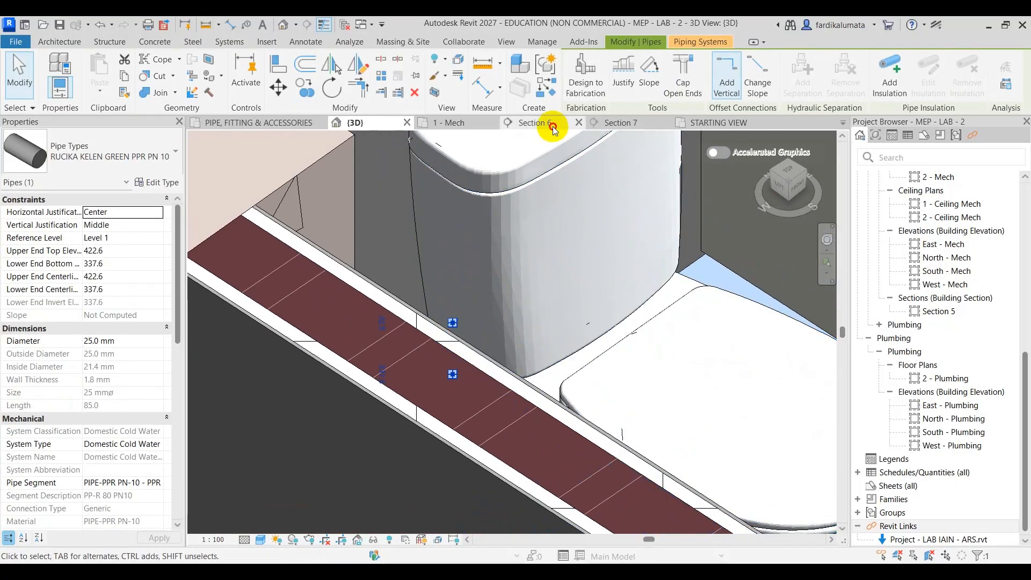
pyautogui.scroll(3, 480, 243)
pyautogui.rightClick(587, 323)
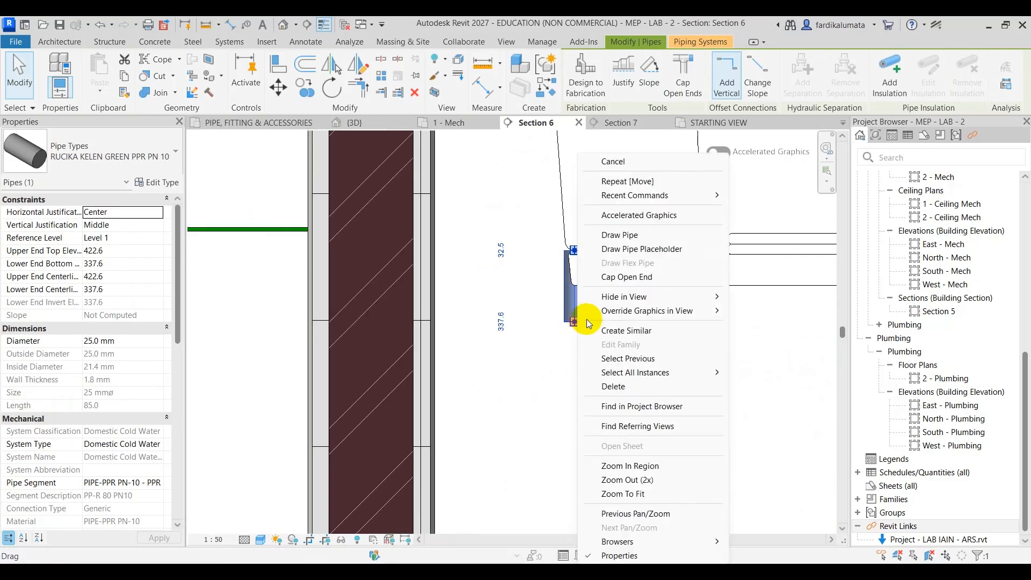
pyautogui.click(640, 236)
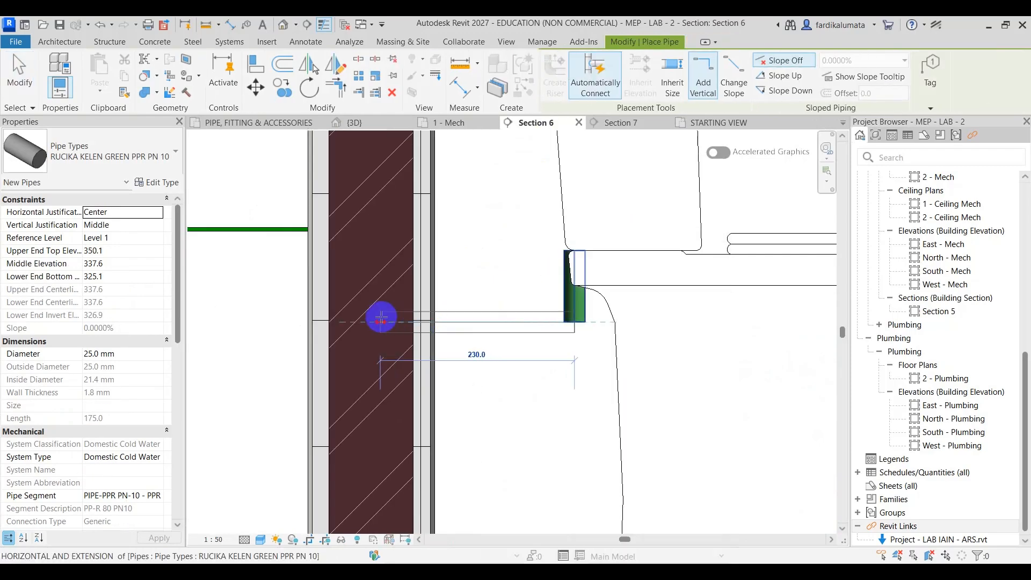
# Continue the 25 mm pipe about 2940 mm vertically up inside the wall to just below the concrete beam
pyautogui.scroll(-2, 380, 227)
pyautogui.moveTo(381, 226); pyautogui.dragTo(398, 410, button='middle')
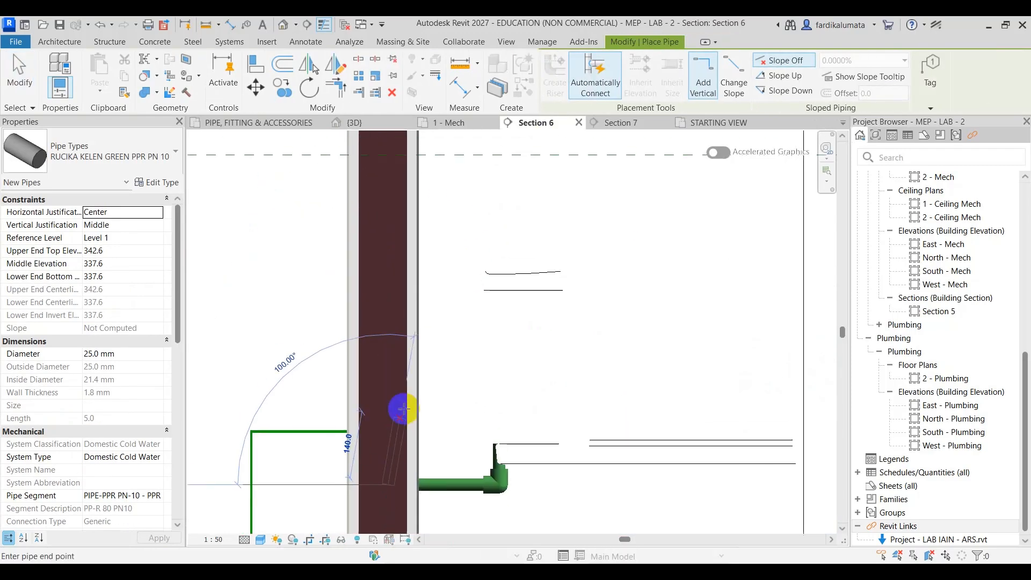
pyautogui.scroll(-1, 392, 345)
pyautogui.moveTo(393, 345); pyautogui.dragTo(385, 488, button='middle')
pyautogui.scroll(-1, 396, 372)
pyautogui.moveTo(396, 373); pyautogui.dragTo(390, 453, button='middle')
pyautogui.scroll(-1, 377, 312)
pyautogui.moveTo(378, 313); pyautogui.dragTo(363, 466, button='middle')
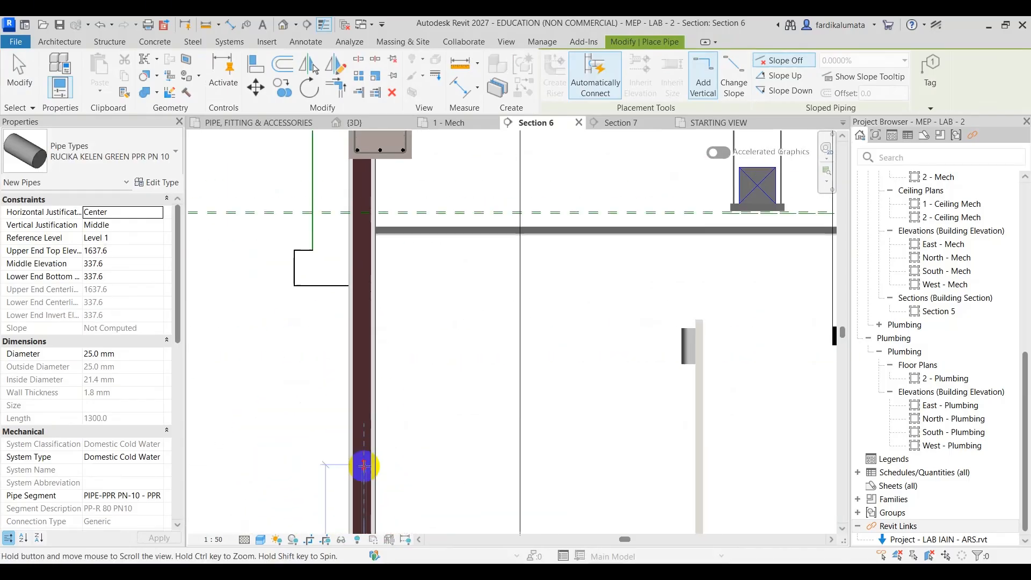
pyautogui.moveTo(364, 260); pyautogui.dragTo(364, 335, button='middle')
pyautogui.scroll(7, 362, 239)
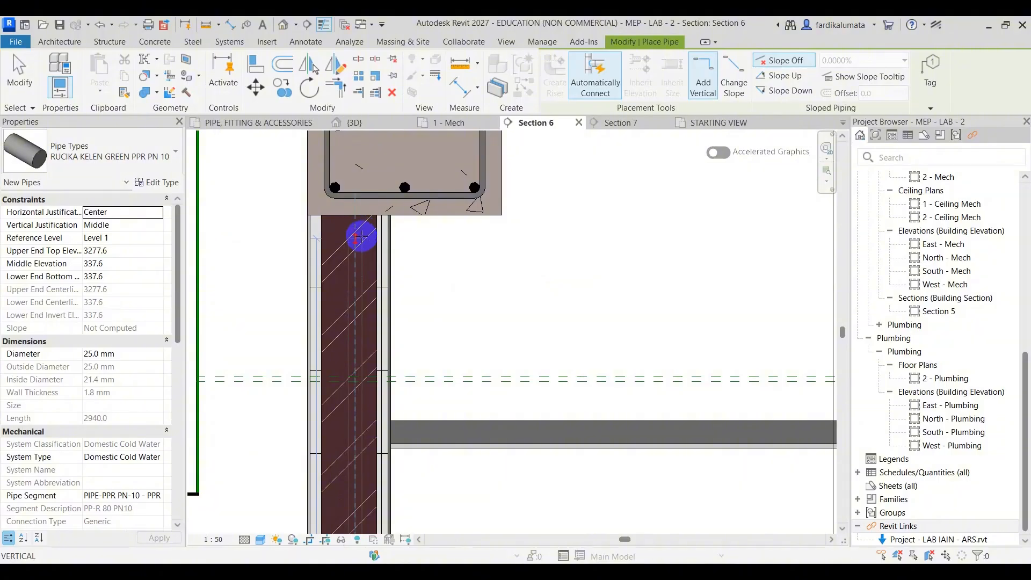
pyautogui.click(361, 236)
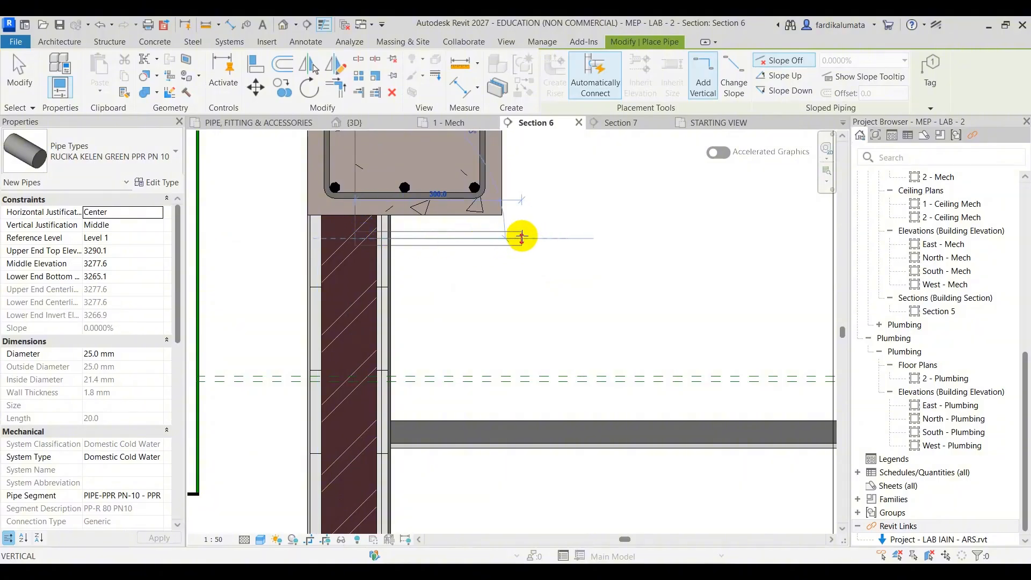
# Extend the pipe about 300 mm horizontally past the beam's inner face and up beside it to about 3738 mm elevation, and finish the run
pyautogui.click(521, 237)
pyautogui.scroll(-1, 520, 237)
pyautogui.moveTo(520, 237); pyautogui.dragTo(521, 393, button='middle')
pyautogui.scroll(-4, 529, 292)
pyautogui.moveTo(529, 293); pyautogui.dragTo(515, 439, button='middle')
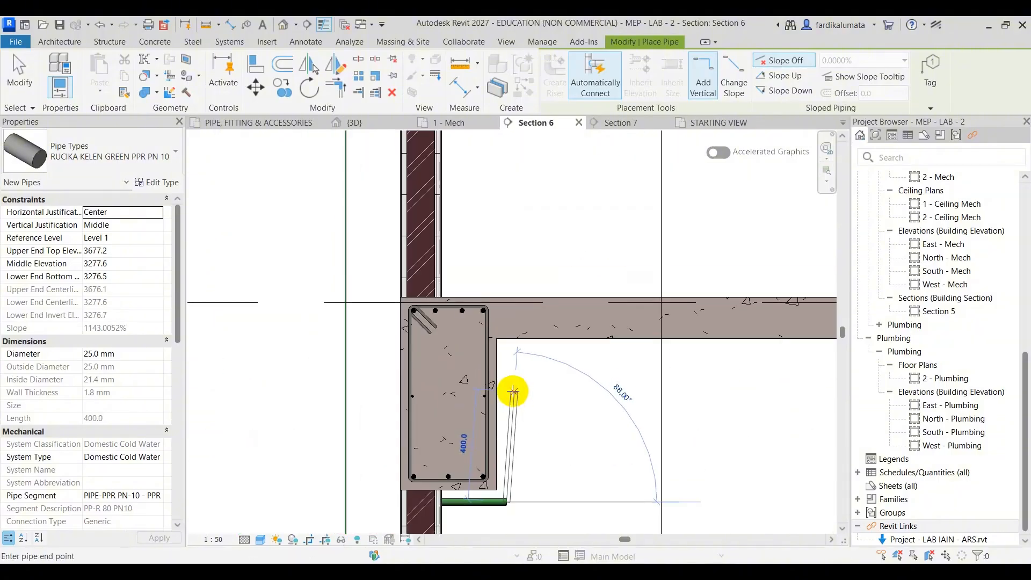
pyautogui.scroll(-2, 513, 390)
pyautogui.moveTo(513, 391); pyautogui.dragTo(469, 272, button='middle')
pyautogui.scroll(-3, 483, 291)
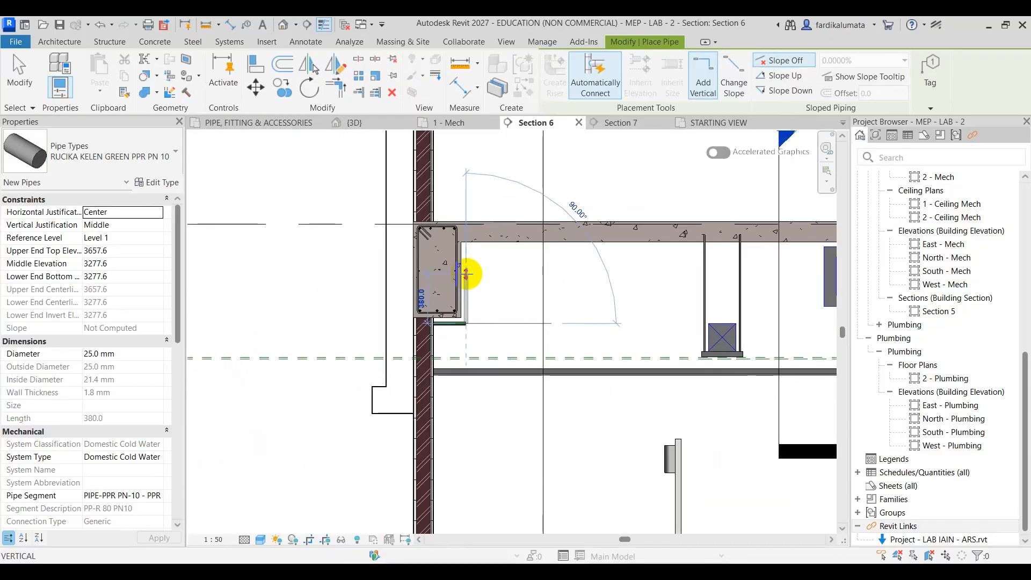
pyautogui.scroll(1, 466, 274)
pyautogui.click(473, 262)
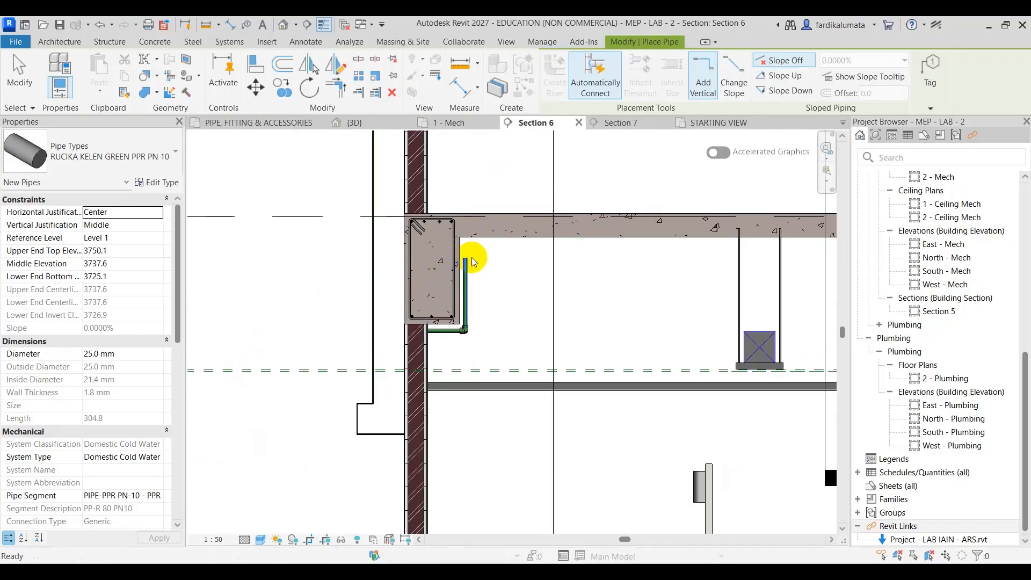
pyautogui.press('Escape')
pyautogui.press('Escape')
# Look over the toilet area in the 3D view with hidden elements revealed
pyautogui.click(369, 124)
pyautogui.scroll(-3, 491, 323)
pyautogui.moveTo(486, 355); pyautogui.dragTo(426, 460, button='middle')
pyautogui.scroll(-6, 460, 350)
pyautogui.moveTo(489, 363); pyautogui.dragTo(355, 507, button='middle')
pyautogui.click(389, 539)
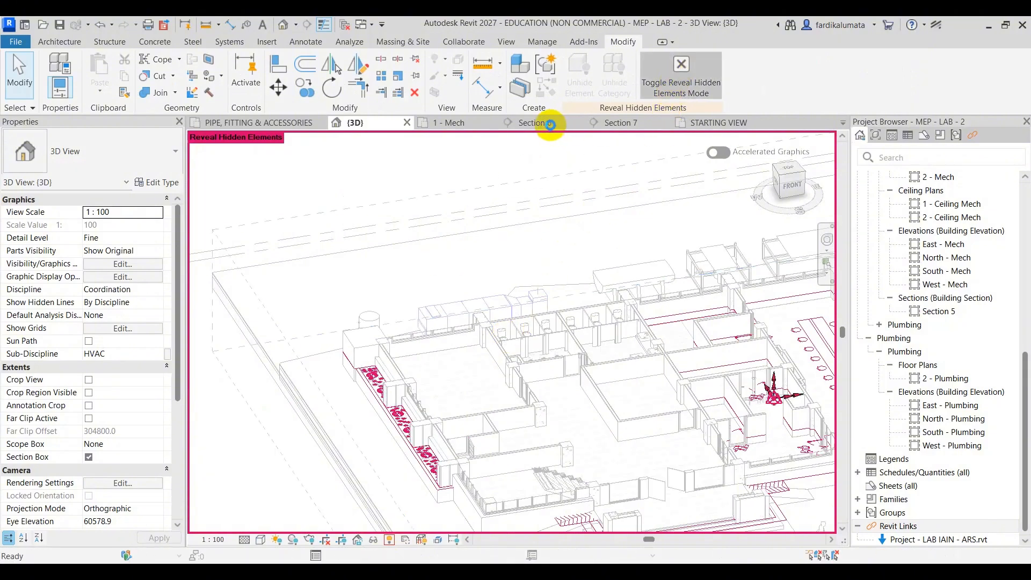
# Try the Plumbing discipline on the 1 - Mech floor plan, settle on Coordination, and set its detail level to Fine
pyautogui.click(458, 123)
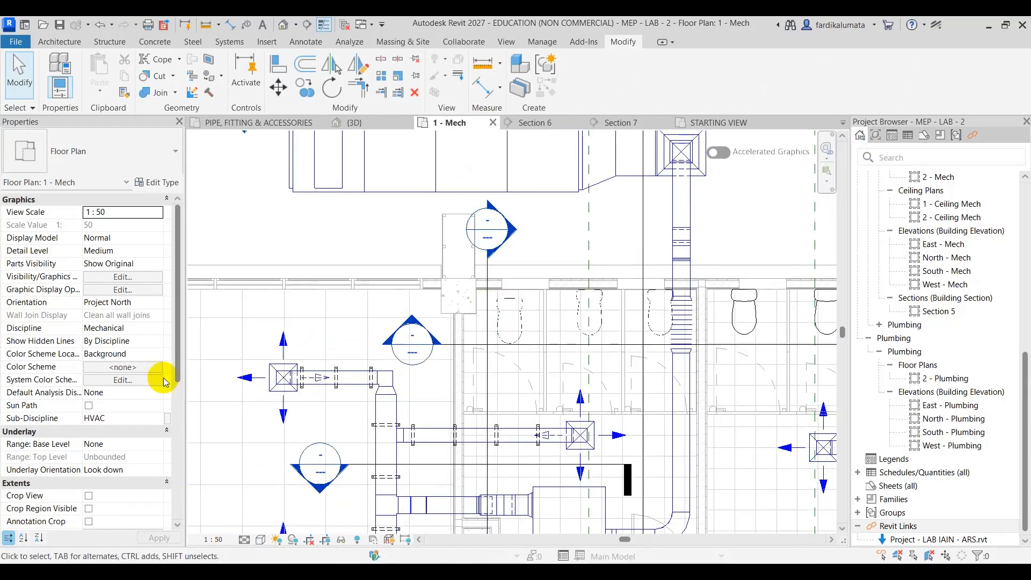
pyautogui.click(157, 327)
pyautogui.click(107, 385)
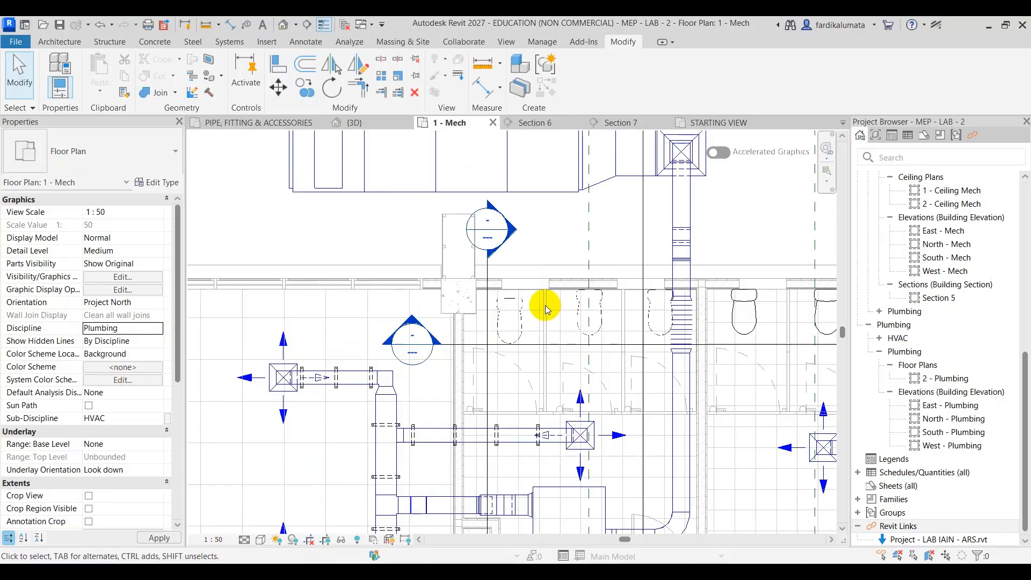
pyautogui.scroll(5, 524, 308)
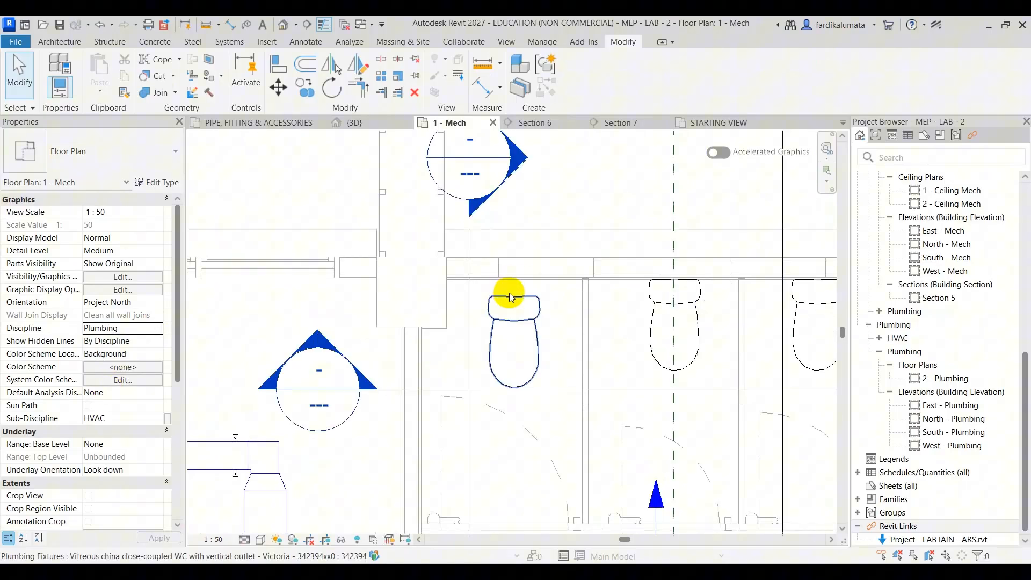
pyautogui.click(155, 328)
pyautogui.click(111, 395)
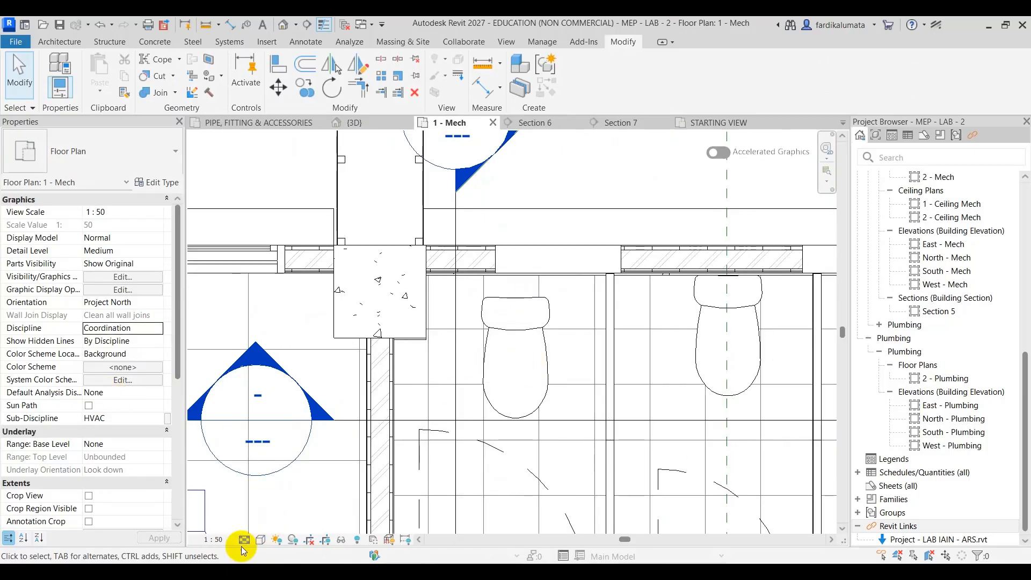
pyautogui.click(253, 527)
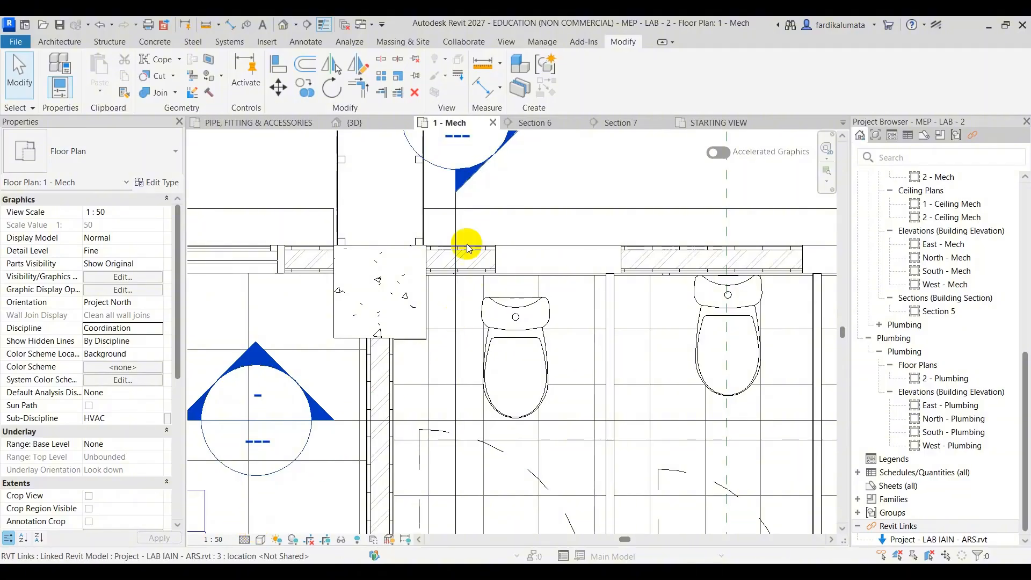
# In Section 6, select the entire connected cold water pipe run starting from the horizontal pipe behind the toilet
pyautogui.click(533, 123)
pyautogui.scroll(-2, 493, 297)
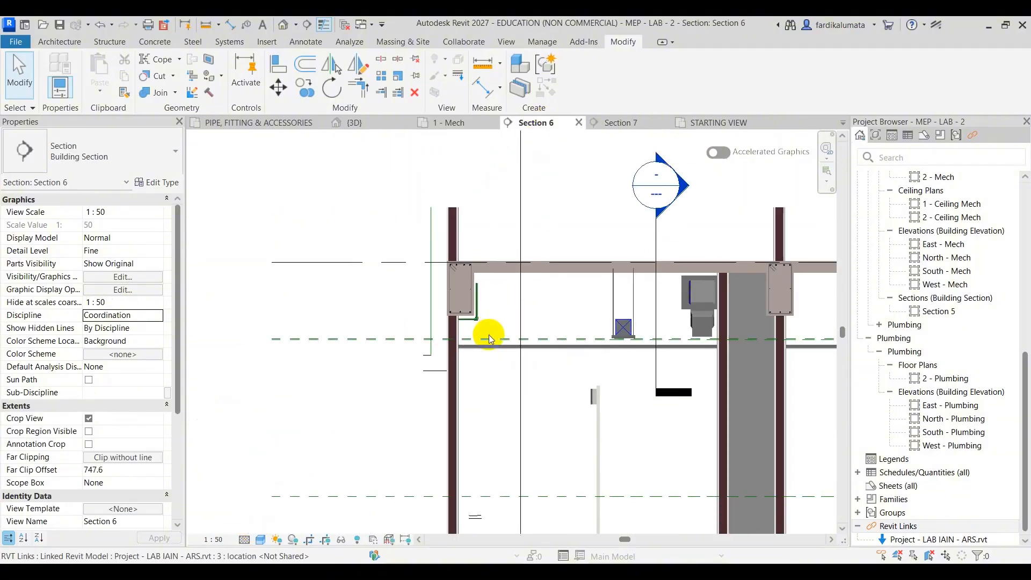
pyautogui.moveTo(488, 333); pyautogui.dragTo(473, 150, button='middle')
pyautogui.scroll(4, 450, 369)
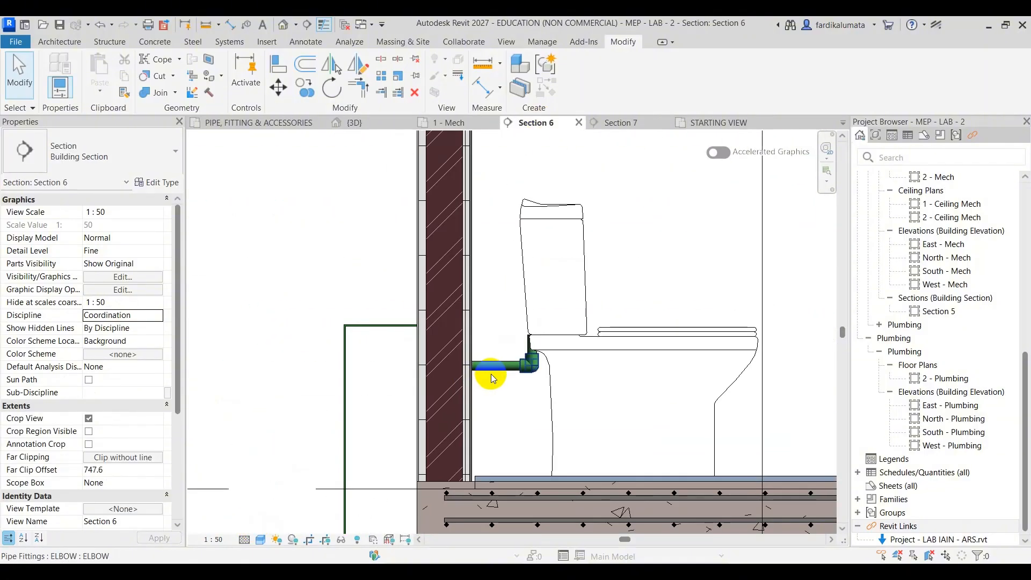
pyautogui.click(492, 371)
pyautogui.press('Escape')
pyautogui.click(493, 371)
pyautogui.press('Escape')
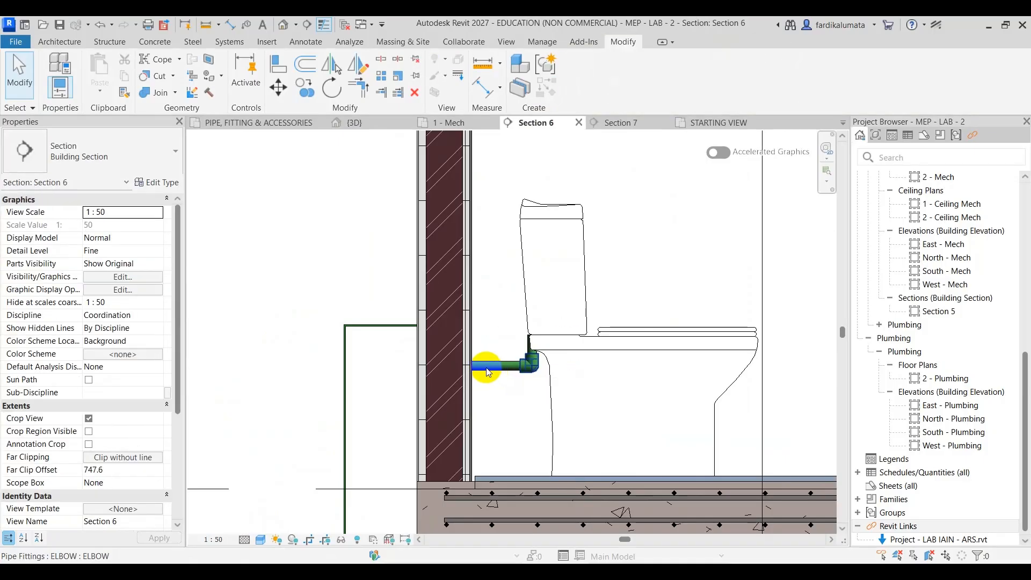
pyautogui.click(484, 363)
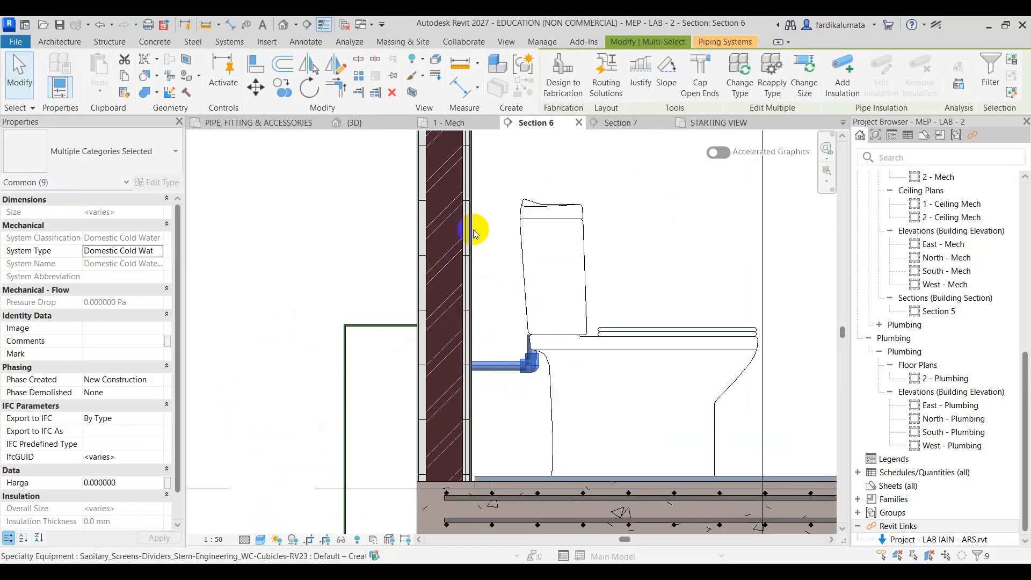
# Crop the 3D view to the selected pipe run with a selection box
pyautogui.click(369, 124)
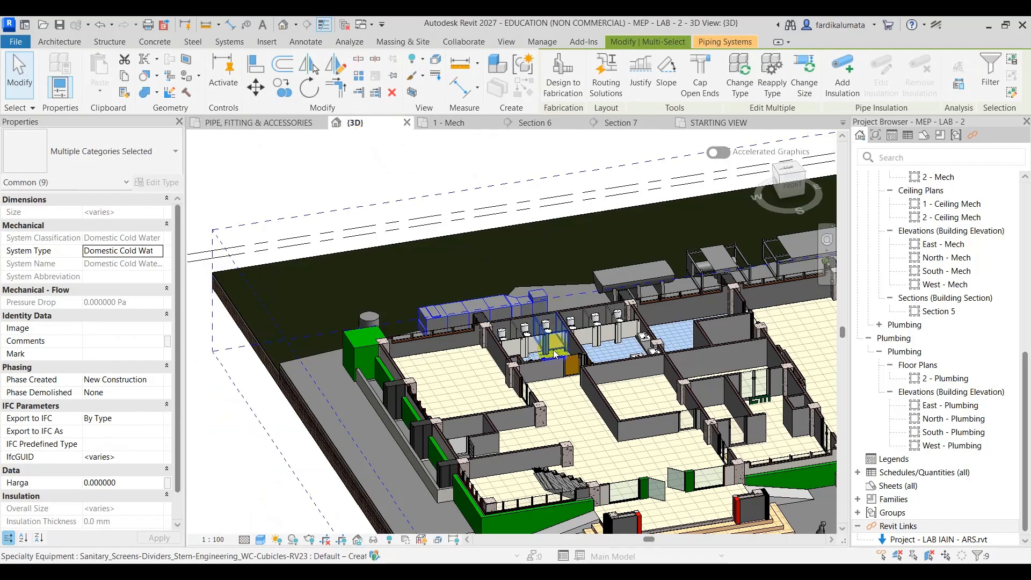
pyautogui.scroll(5, 555, 354)
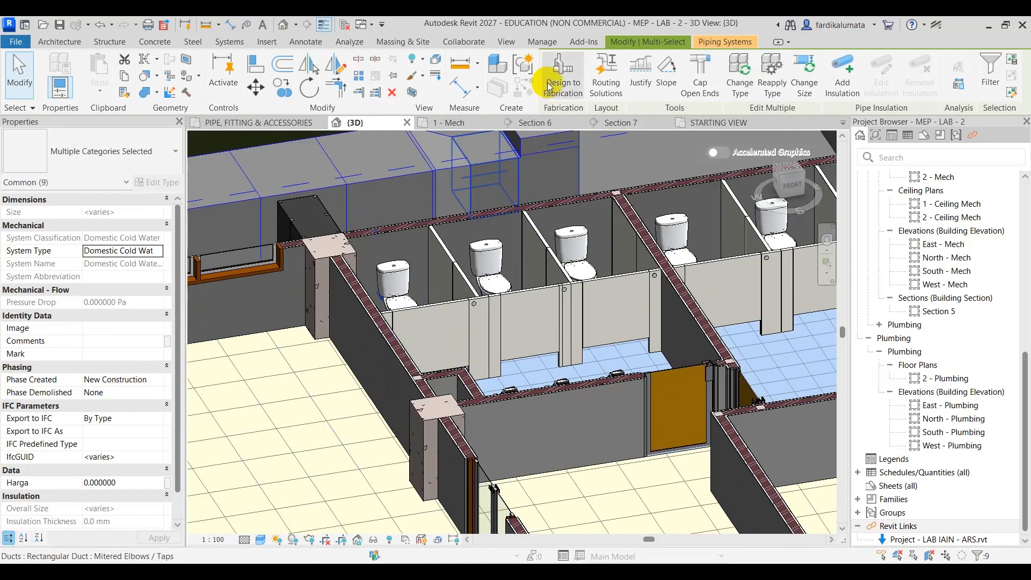
pyautogui.click(412, 93)
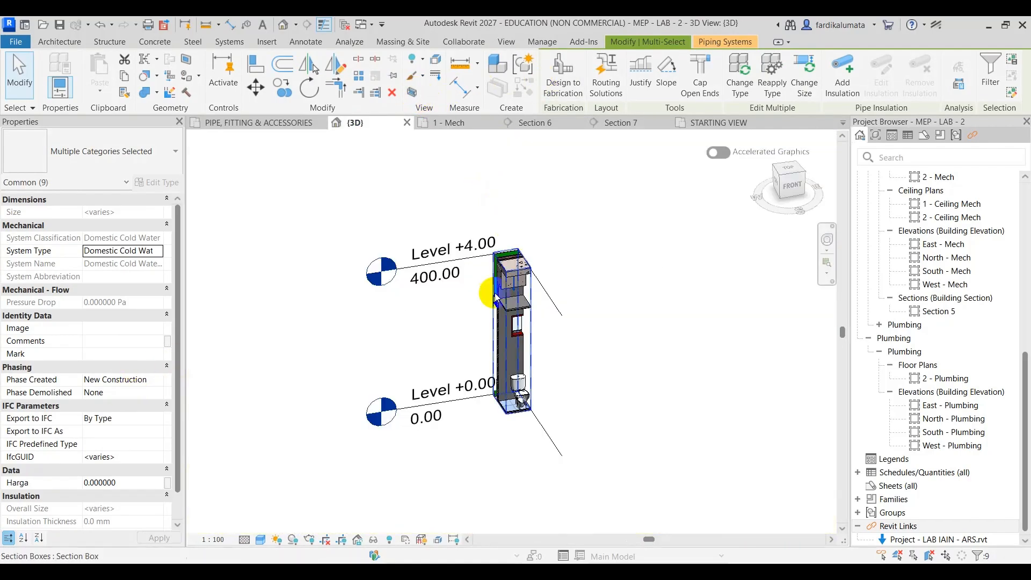
# Examine the cropped 3D view of the pipe run from the toilet up to the ceiling beam
pyautogui.keyDown('shift'); pyautogui.moveTo(495, 297); pyautogui.dragTo(396, 359, button='middle'); pyautogui.keyUp('shift')
pyautogui.scroll(5, 539, 388)
pyautogui.keyDown('shift'); pyautogui.moveTo(540, 387); pyautogui.dragTo(455, 355, button='middle'); pyautogui.keyUp('shift')
pyautogui.scroll(-3, 456, 355)
pyautogui.moveTo(455, 354); pyautogui.dragTo(494, 453, button='middle')
pyautogui.keyDown('shift'); pyautogui.moveTo(460, 260); pyautogui.dragTo(459, 201, button='middle'); pyautogui.keyUp('shift')
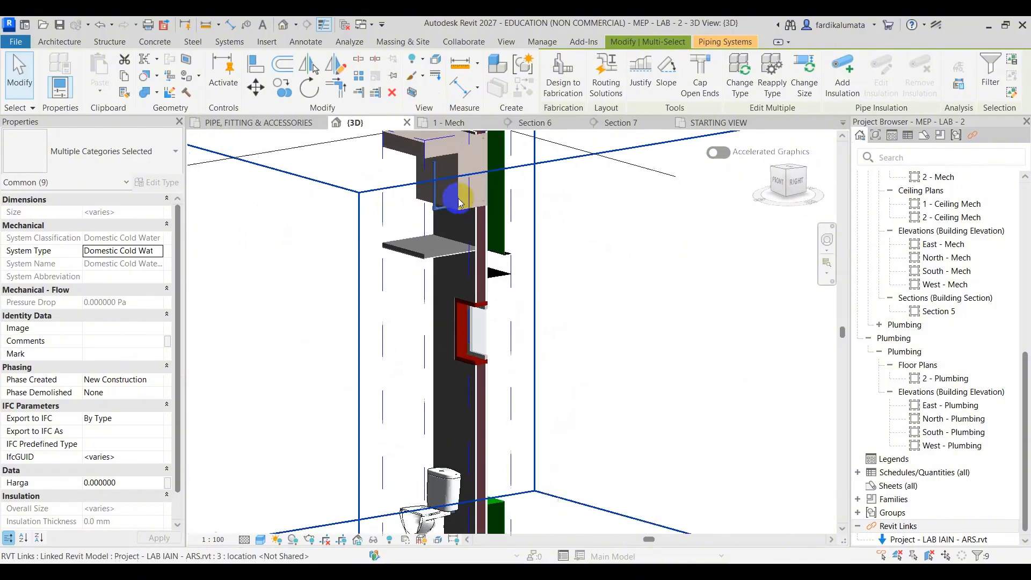
pyautogui.scroll(3, 458, 200)
pyautogui.scroll(-5, 466, 211)
pyautogui.keyDown('shift'); pyautogui.moveTo(524, 247); pyautogui.dragTo(497, 244, button='middle'); pyautogui.keyUp('shift')
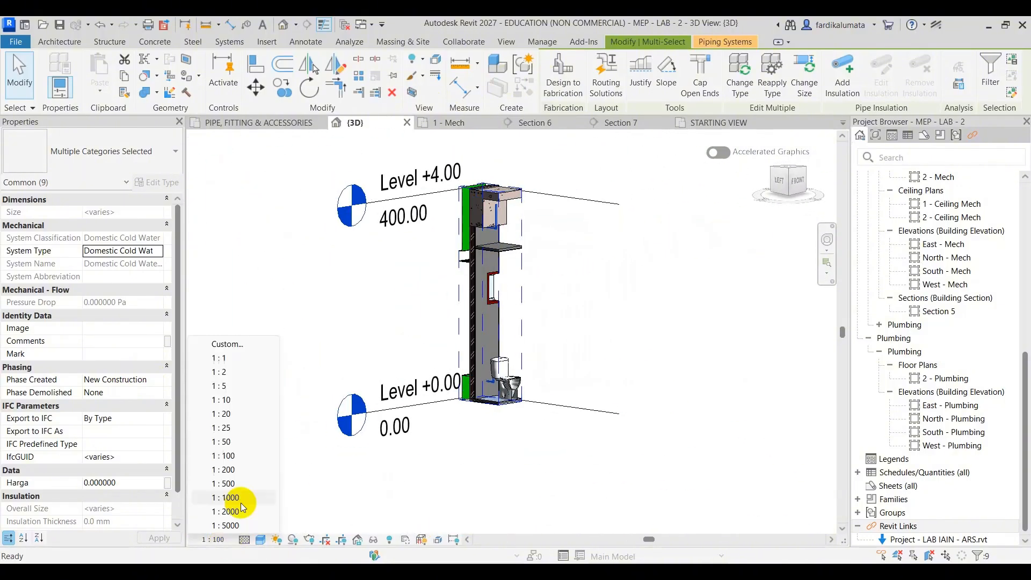
# Set the 3D view's scale to 1 : 50, clear the selection, and check the pipe run below the beam
pyautogui.click(232, 442)
pyautogui.press('Escape')
pyautogui.scroll(6, 510, 243)
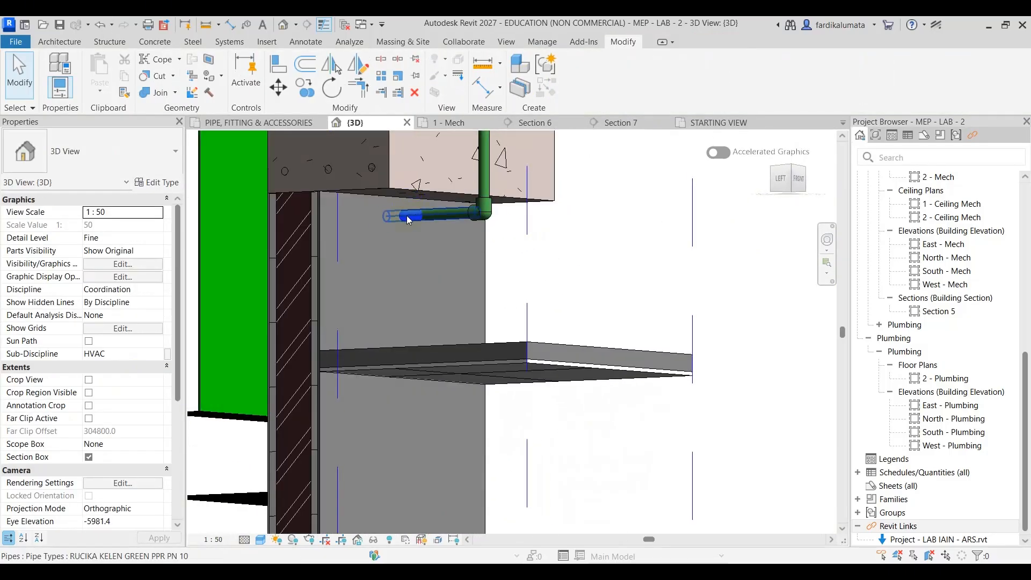
pyautogui.scroll(-6, 378, 253)
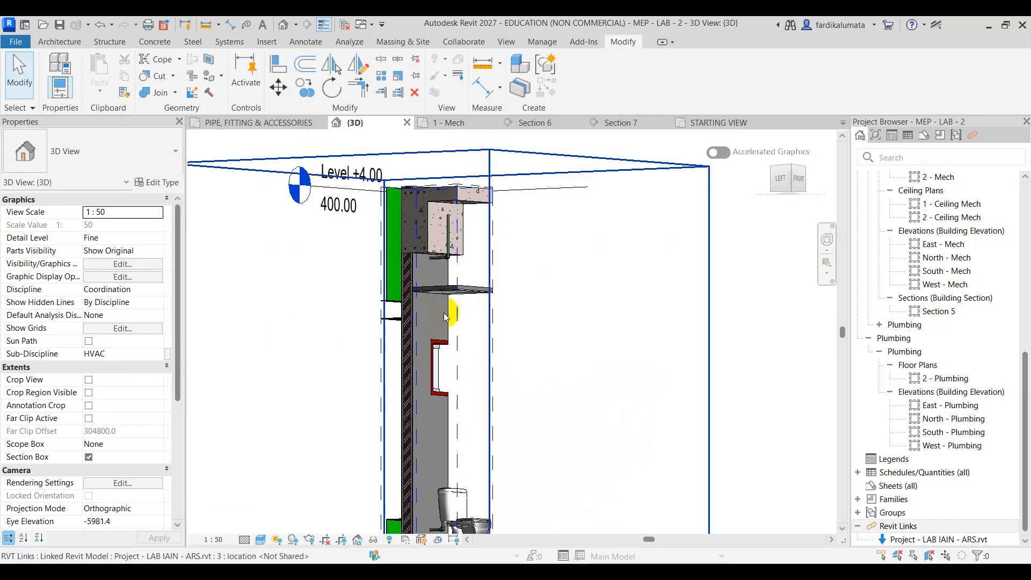
# Set the 3D view's model transparency to 80 in the Graphic Display Options and apply it
pyautogui.click(261, 540)
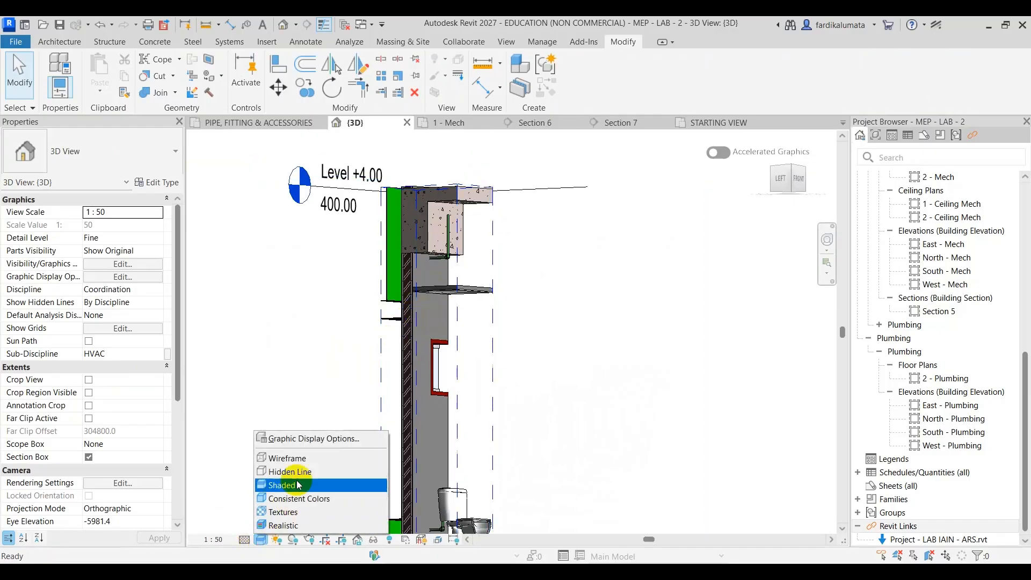
pyautogui.click(312, 439)
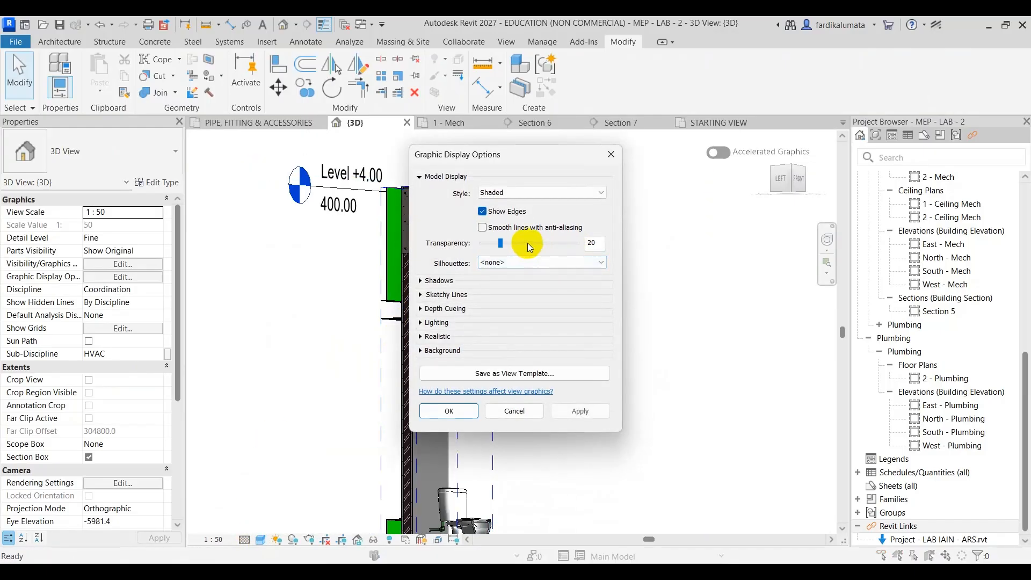
pyautogui.moveTo(527, 243); pyautogui.dragTo(557, 243)
pyautogui.click(580, 411)
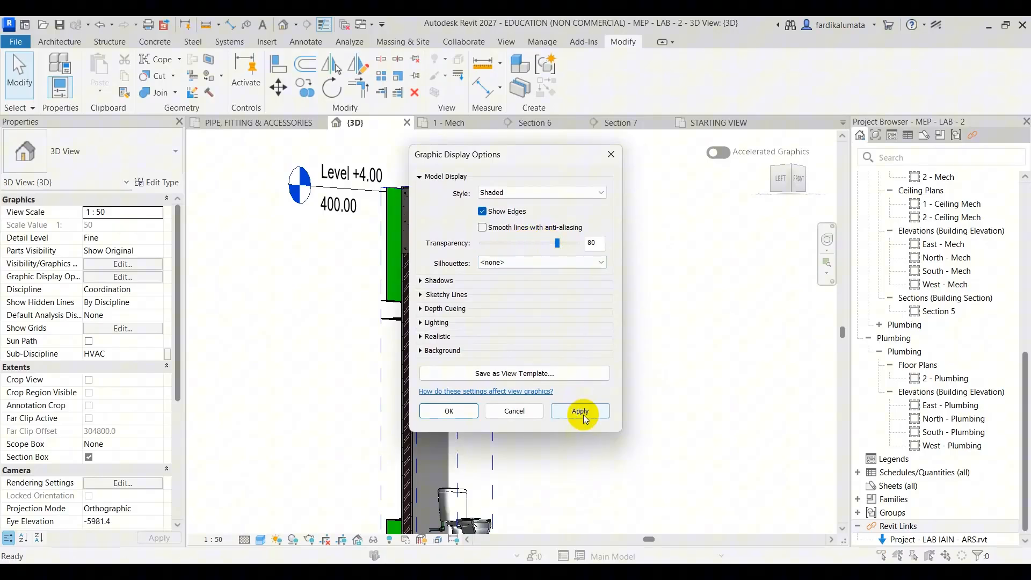
pyautogui.click(493, 420)
# Examine the pipe run from the toilet up to the beam in the transparent 3D view, and compare it with Section 6
pyautogui.keyDown('shift'); pyautogui.moveTo(511, 317); pyautogui.dragTo(484, 426, button='middle'); pyautogui.keyUp('shift')
pyautogui.scroll(5, 433, 280)
pyautogui.scroll(-2, 467, 248)
pyautogui.scroll(5, 490, 445)
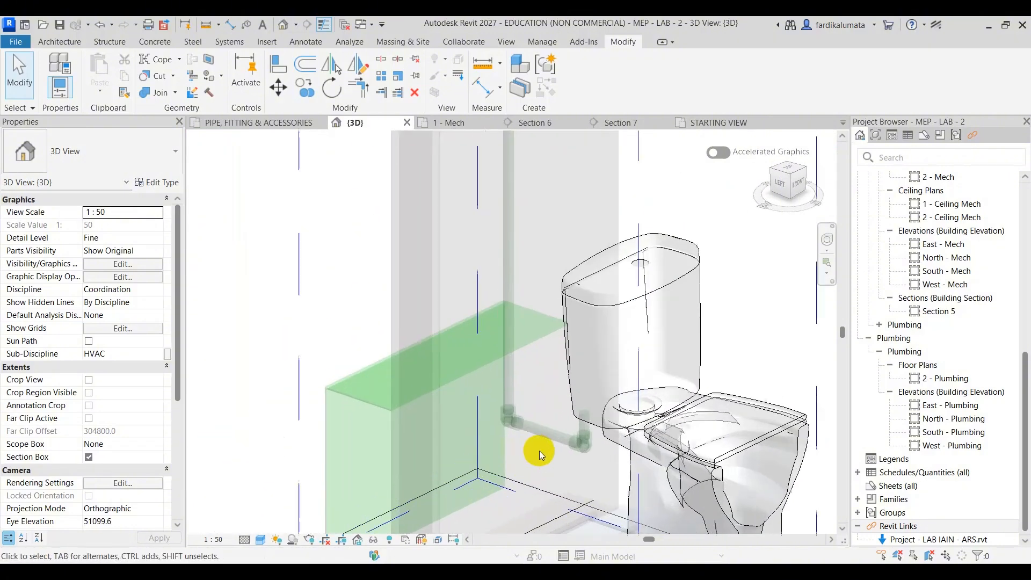
pyautogui.scroll(-5, 541, 456)
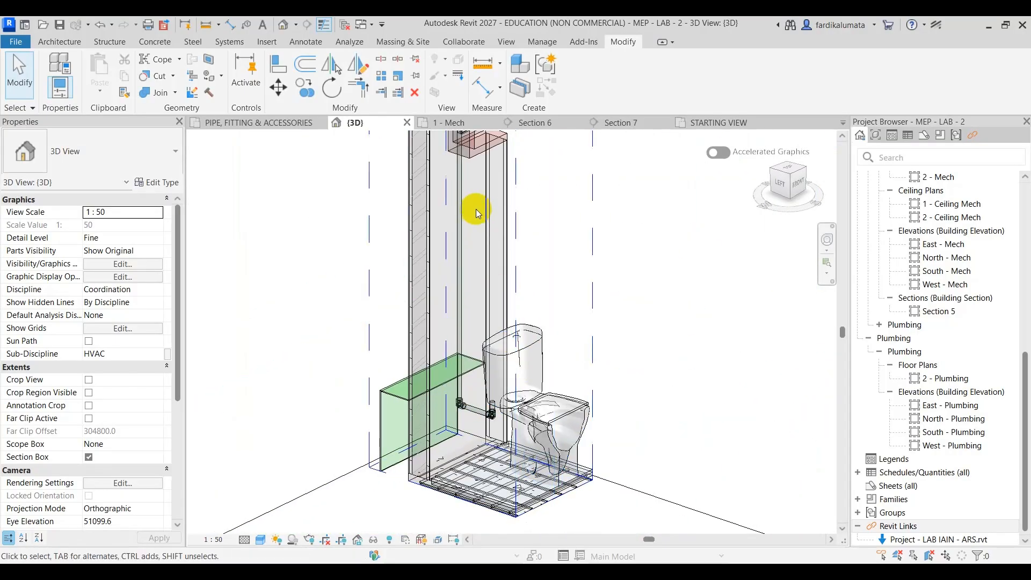
pyautogui.scroll(-2, 477, 228)
pyautogui.moveTo(466, 275); pyautogui.dragTo(417, 436, button='middle')
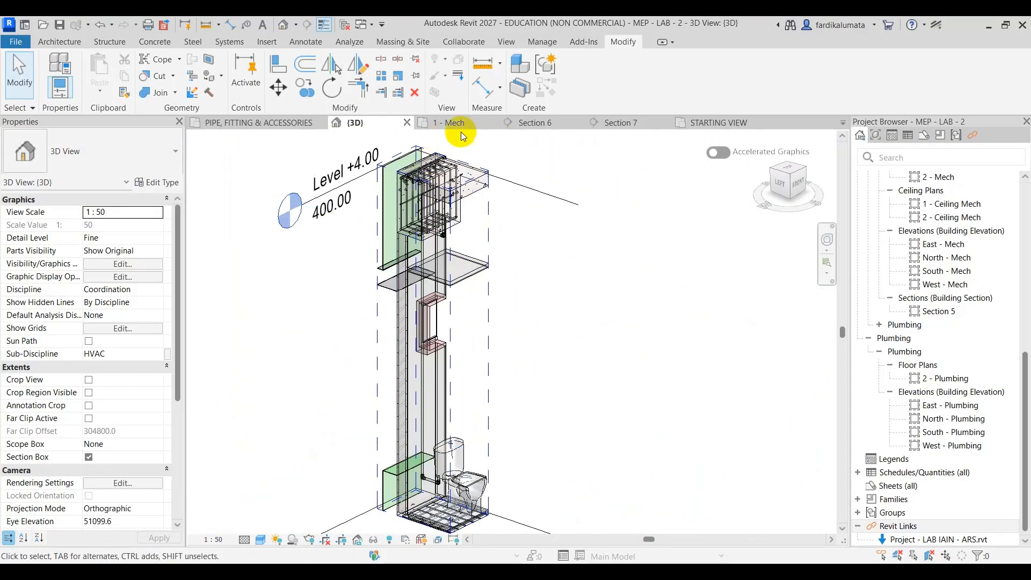
pyautogui.click(505, 124)
pyautogui.scroll(-3, 553, 302)
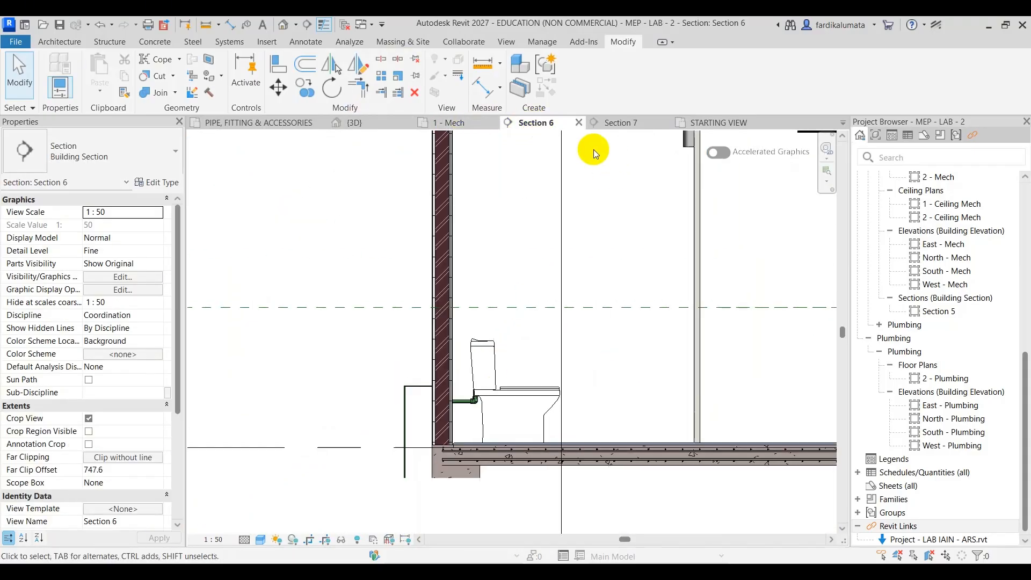
# In the 1 - Mech floor plan, delete the second and third toilets in the row beside the Section 6 line
pyautogui.click(438, 127)
pyautogui.scroll(-4, 472, 280)
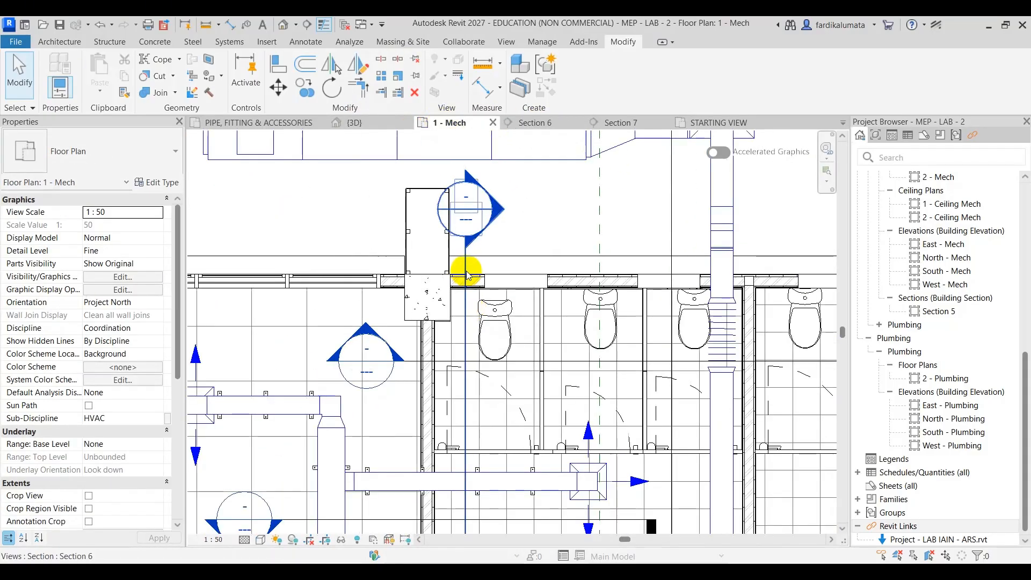
pyautogui.moveTo(472, 270); pyautogui.dragTo(453, 302, button='middle')
pyautogui.click(443, 310)
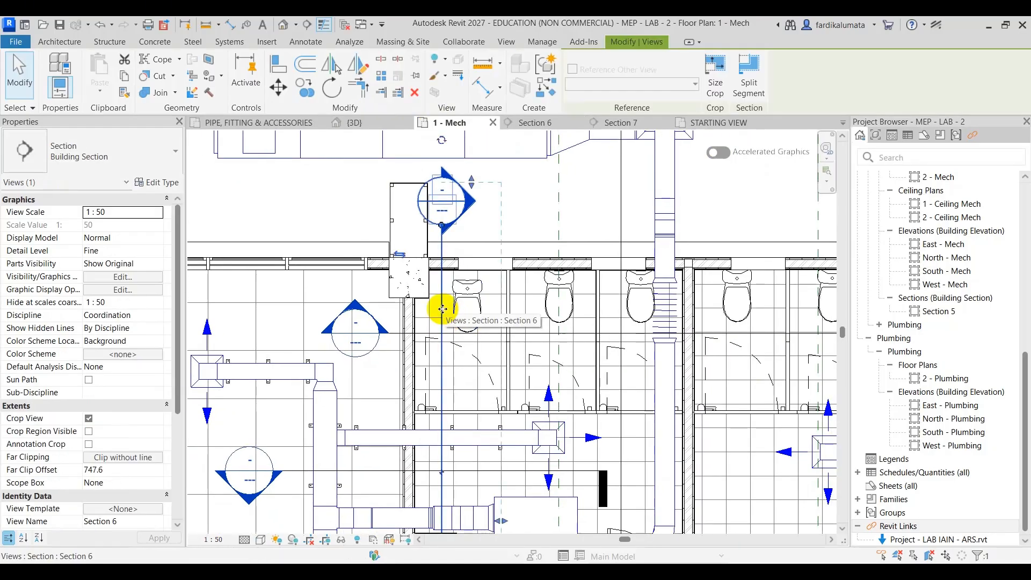
pyautogui.scroll(3, 594, 288)
pyautogui.press('Escape')
pyautogui.click(565, 273)
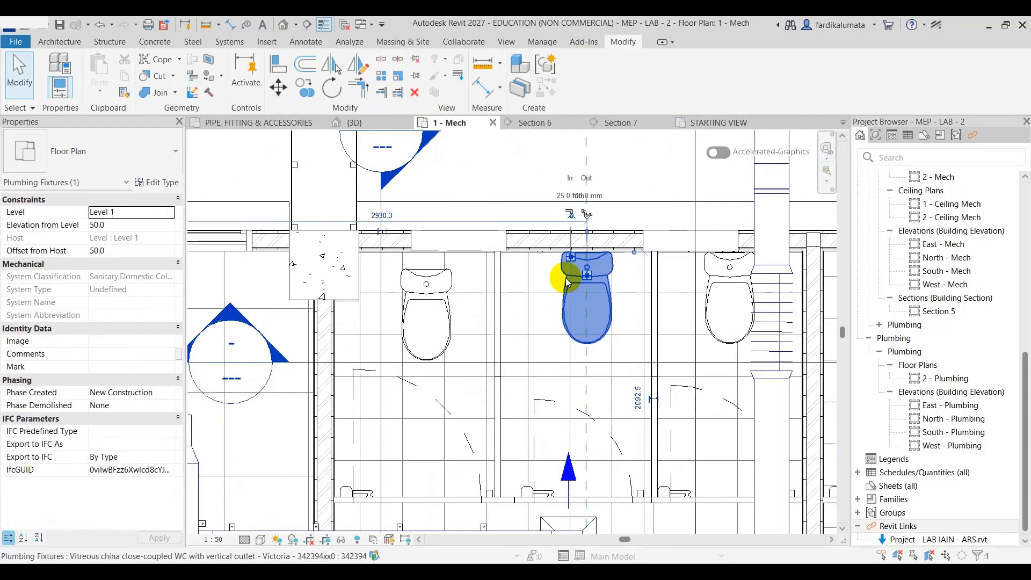
pyautogui.press('Delete')
pyautogui.click(740, 278)
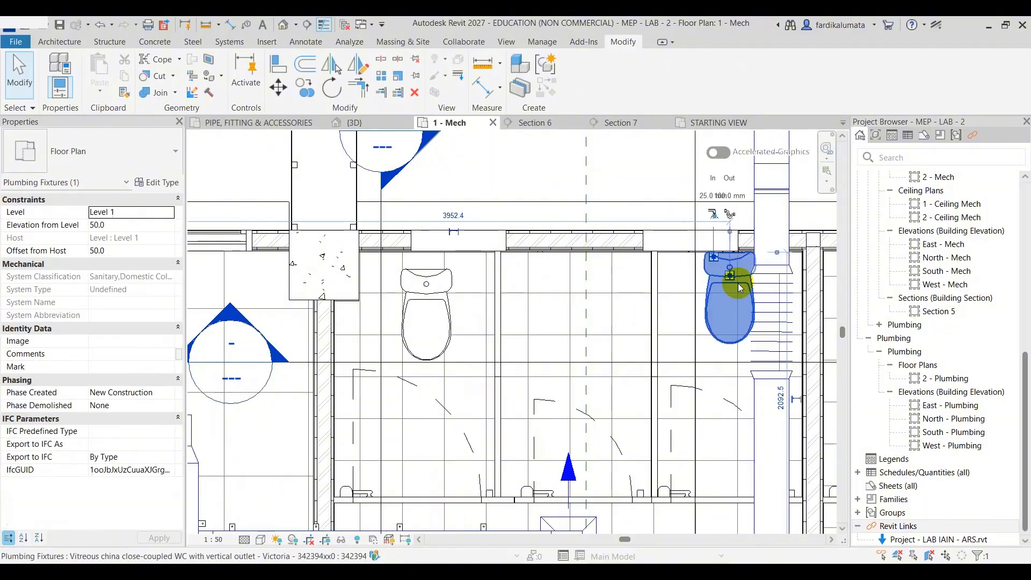
pyautogui.moveTo(740, 277); pyautogui.dragTo(559, 278, button='middle')
pyautogui.press('Delete')
# Delete the first two toilets in the adjacent restroom's row of cubicles
pyautogui.scroll(-4, 664, 349)
pyautogui.moveTo(666, 328); pyautogui.dragTo(527, 299, button='middle')
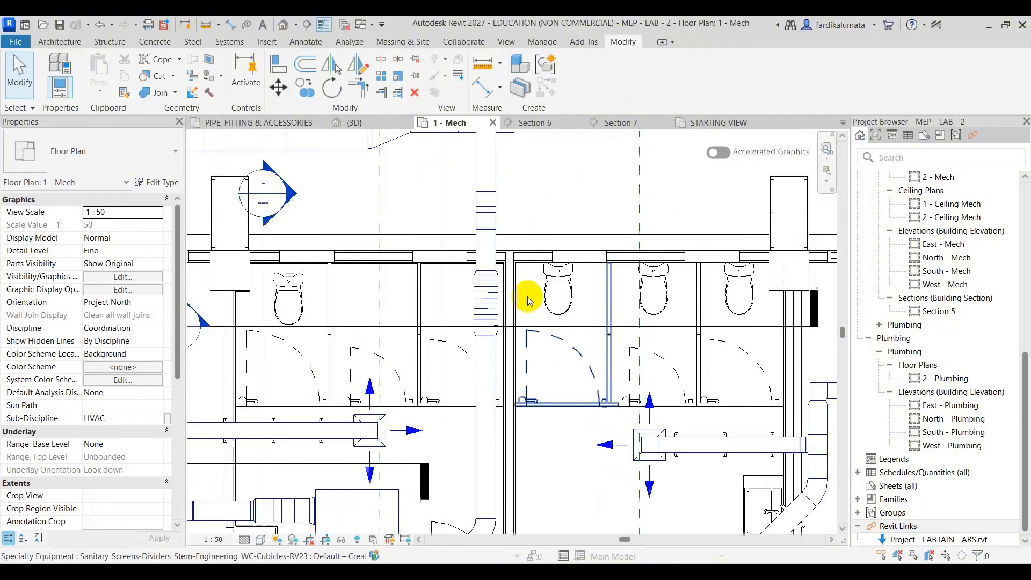
pyautogui.scroll(1, 578, 294)
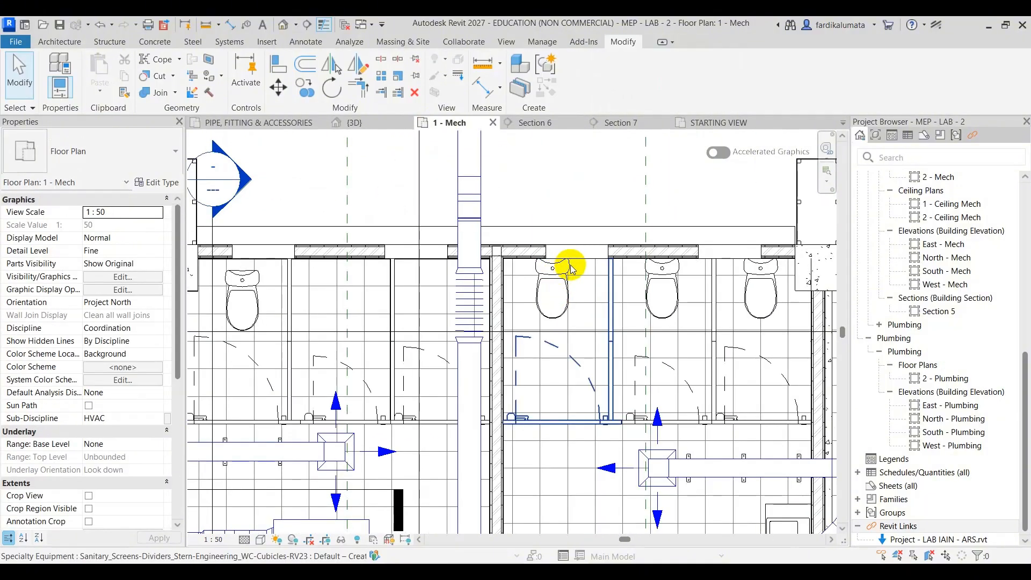
pyautogui.click(572, 269)
pyautogui.press('Delete')
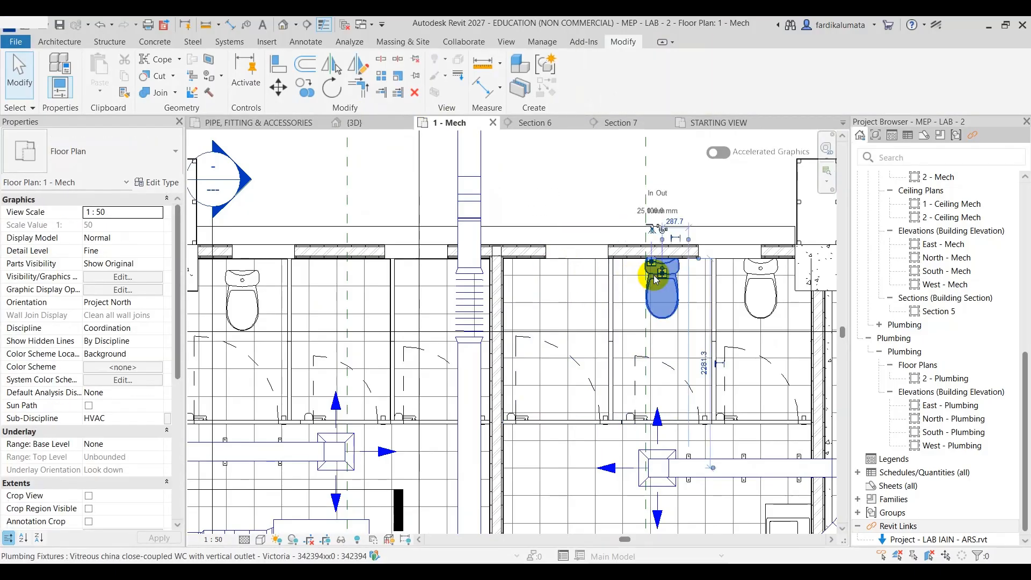
pyautogui.press('Delete')
# Select the toilet connected to the pipe in the floor plan and inspect it in the 3D view
pyautogui.moveTo(265, 298); pyautogui.dragTo(370, 302, button='middle')
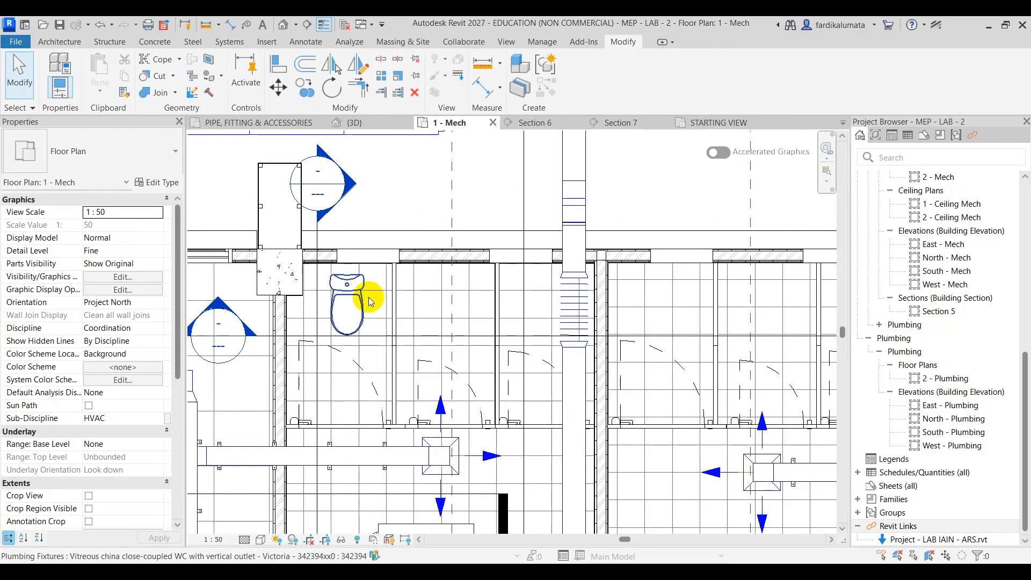
pyautogui.scroll(2, 371, 302)
pyautogui.click(354, 276)
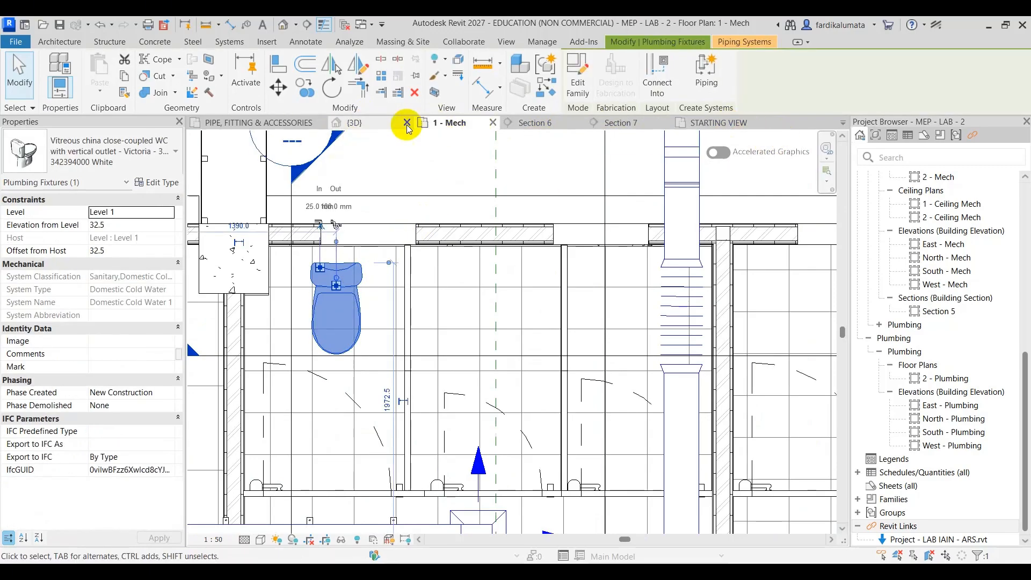
pyautogui.click(355, 123)
pyautogui.scroll(4, 483, 393)
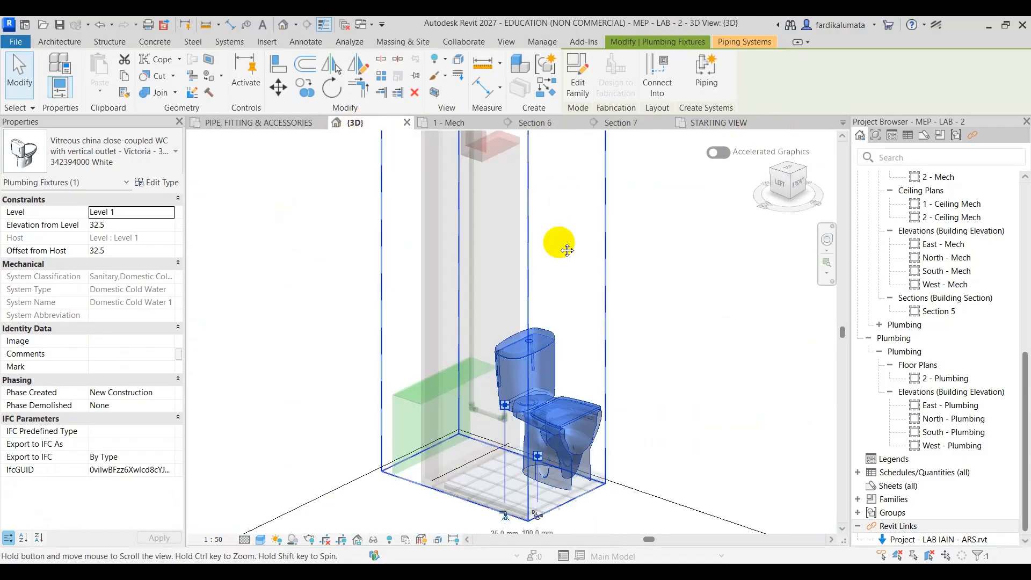
pyautogui.scroll(2, 491, 361)
# Show Section 6 in the Wireframe visual style around the toilet's pipe connection
pyautogui.click(533, 124)
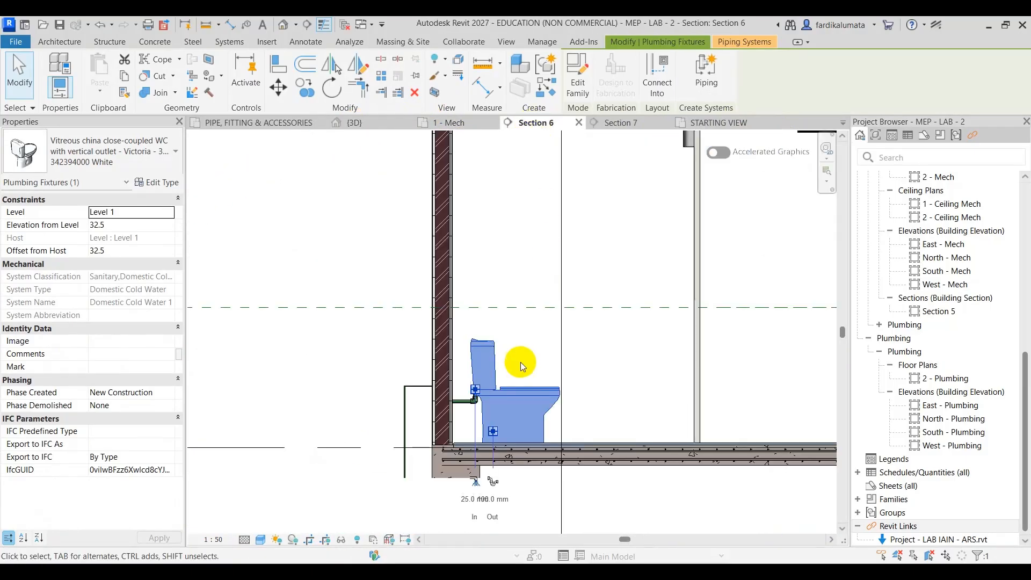
pyautogui.click(266, 541)
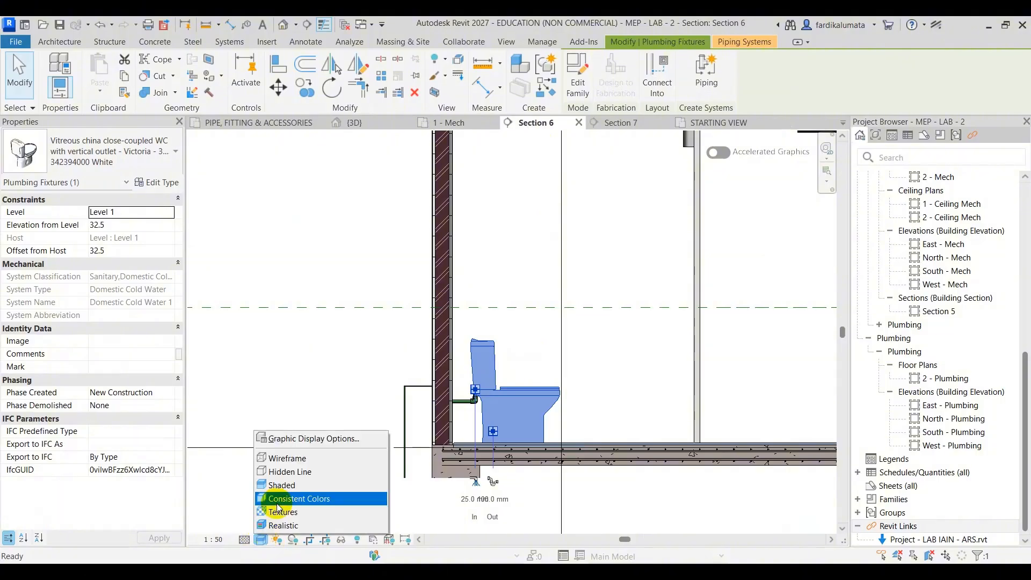
pyautogui.click(285, 463)
pyautogui.scroll(5, 483, 435)
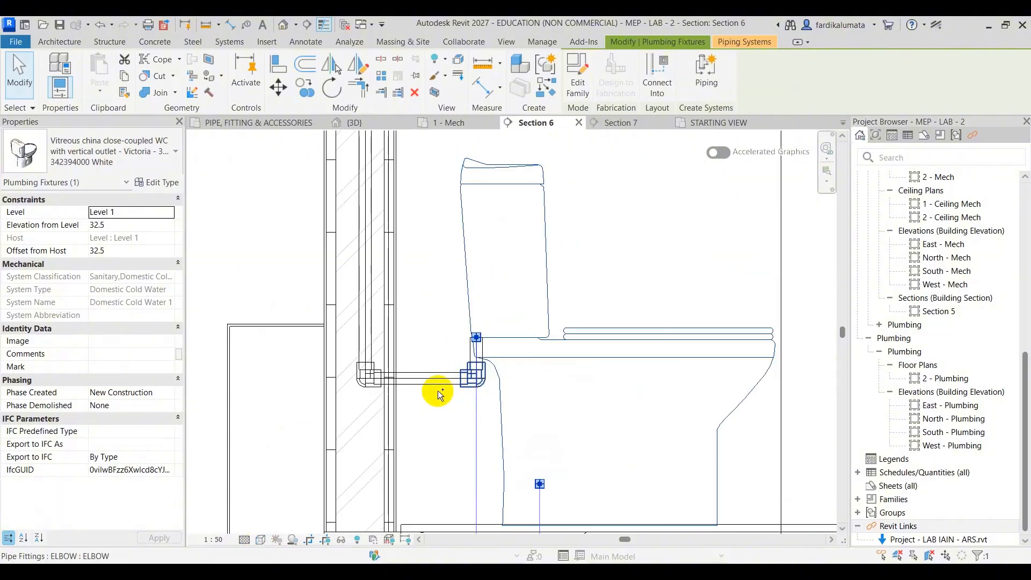
# Select the connected pipe branch with its fittings, starting from the horizontal pipe behind the toilet
pyautogui.press('Tab')
pyautogui.press('Tab')
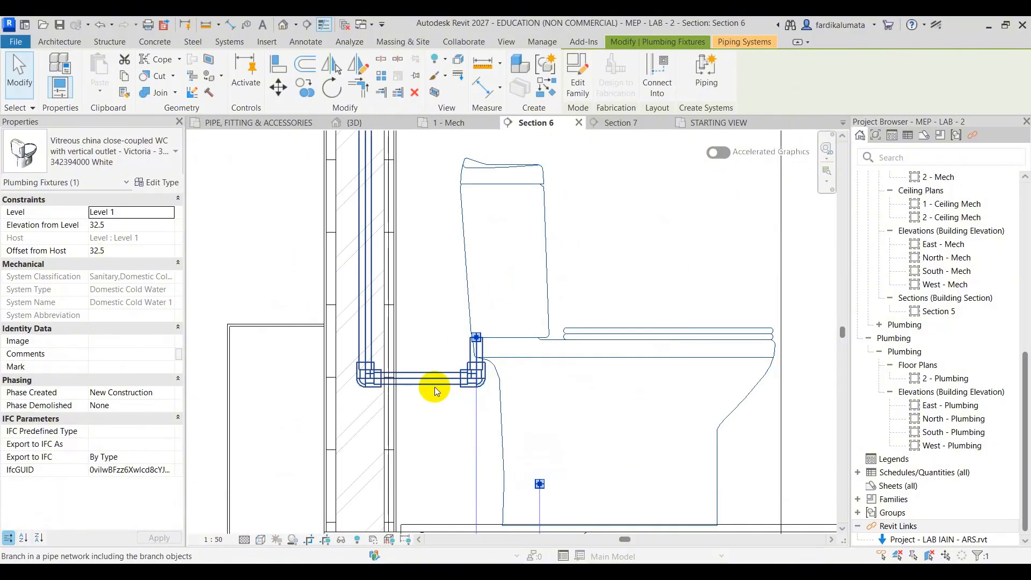
pyautogui.click(434, 385)
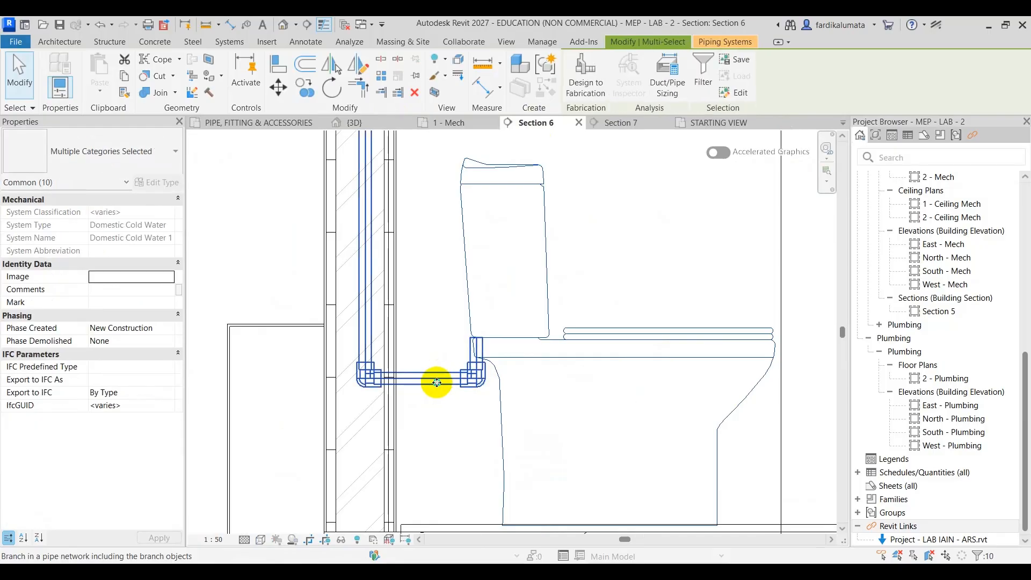
pyautogui.rightClick(437, 386)
pyautogui.press('Escape')
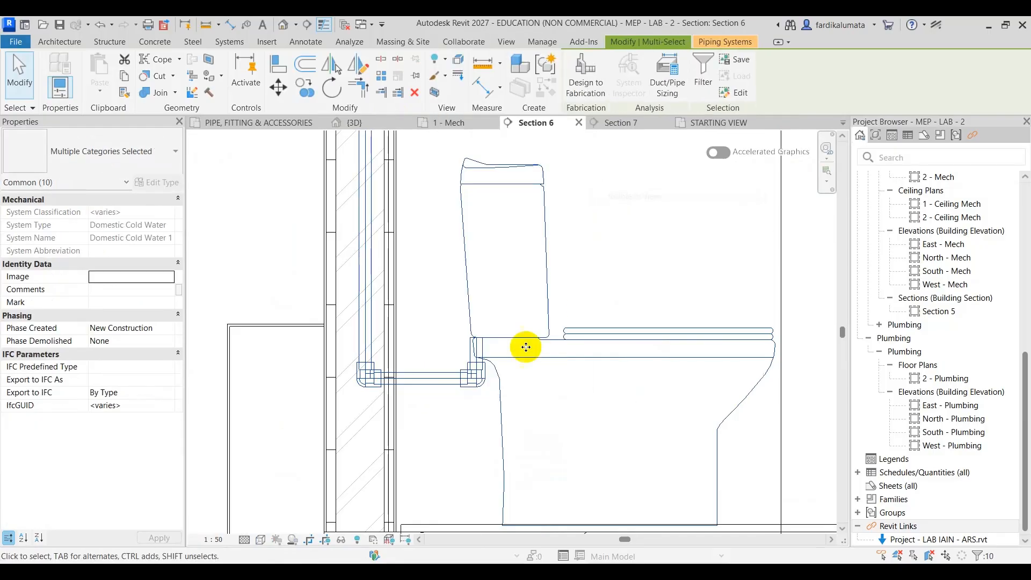
# Try the other connected-network selection options at the elbow under the cistern, and check the run up to the beam
pyautogui.scroll(1, 494, 381)
pyautogui.press('Tab')
pyautogui.press('Tab')
pyautogui.press('Tab')
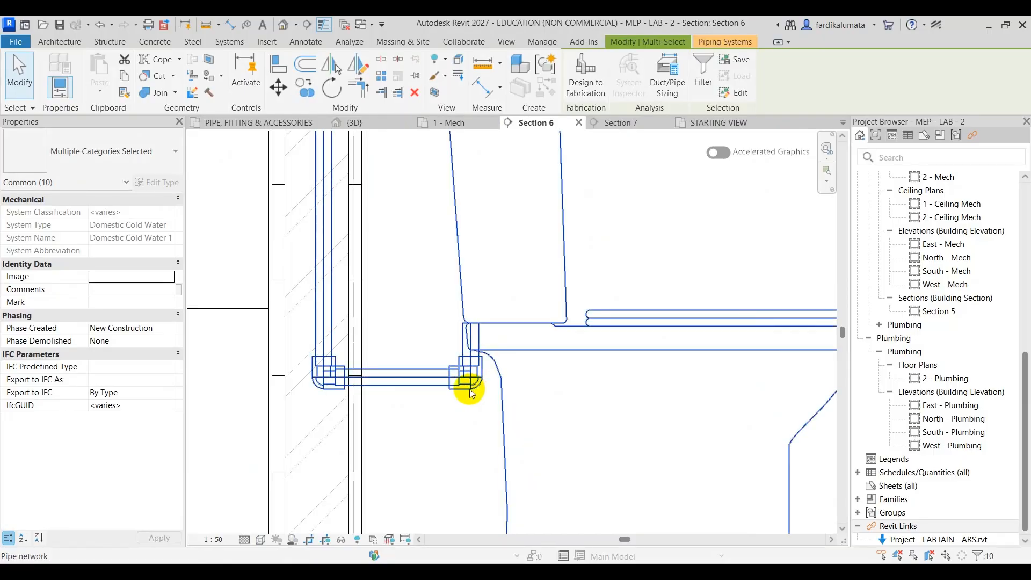
pyautogui.press('Tab')
pyautogui.press('Tab')
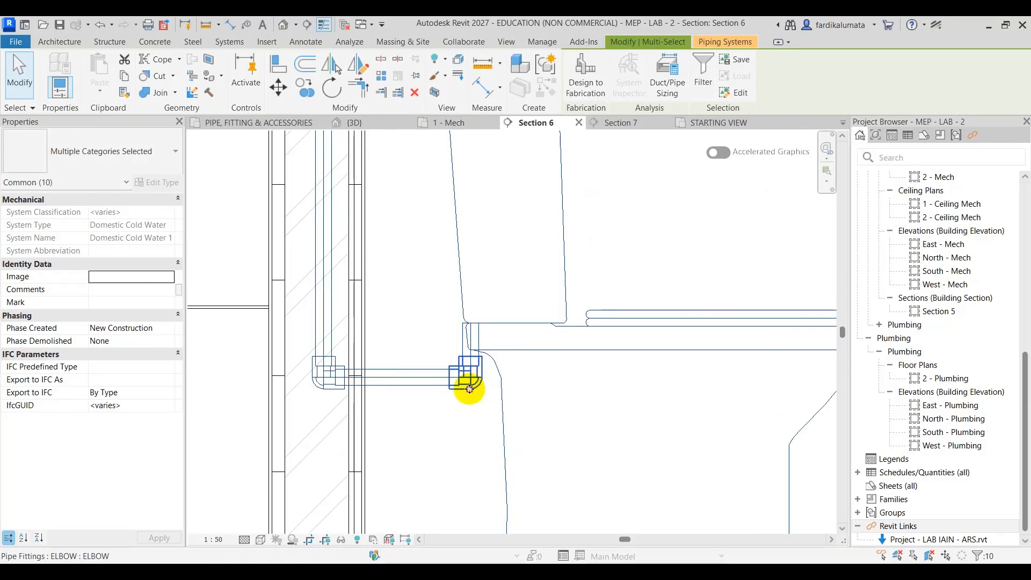
pyautogui.scroll(-5, 433, 352)
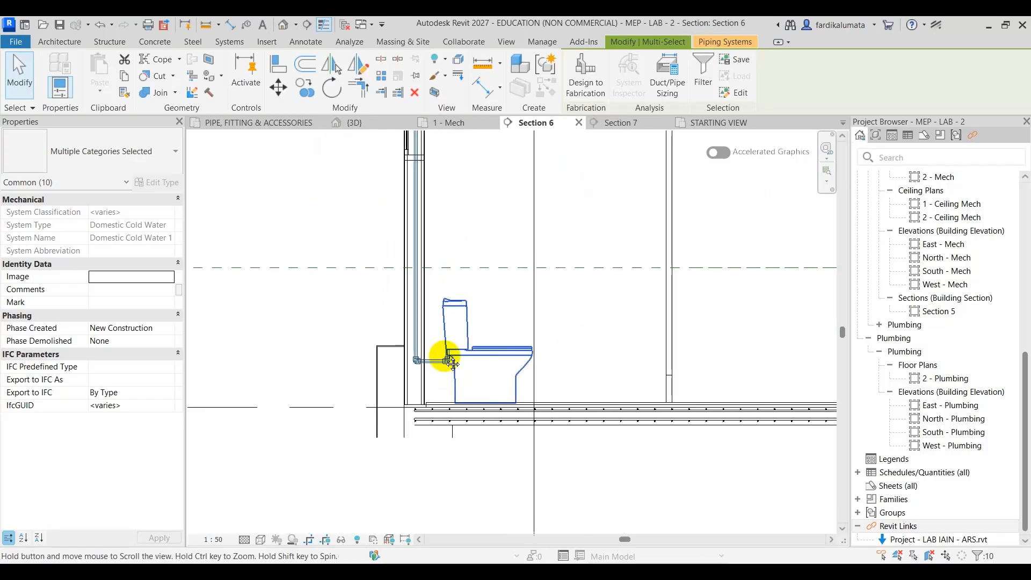
pyautogui.scroll(5, 444, 414)
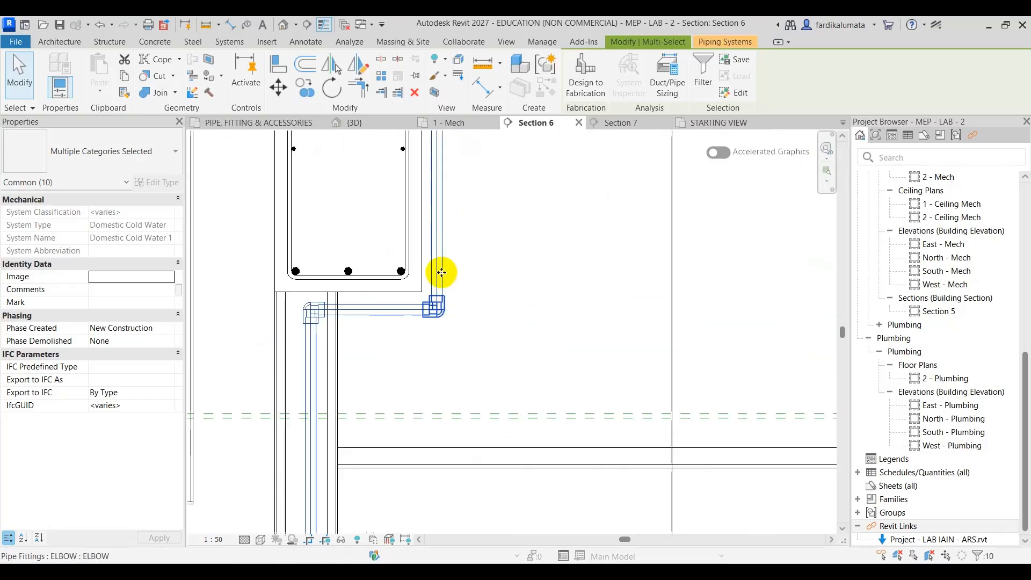
# Clear the selection and set Section 6's discipline to Plumbing
pyautogui.press('Escape')
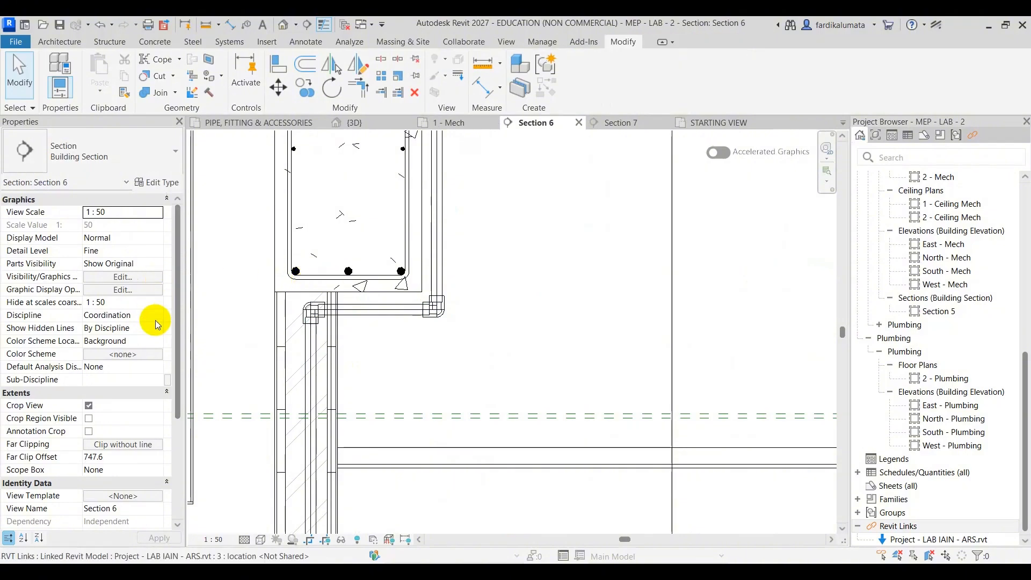
pyautogui.click(155, 316)
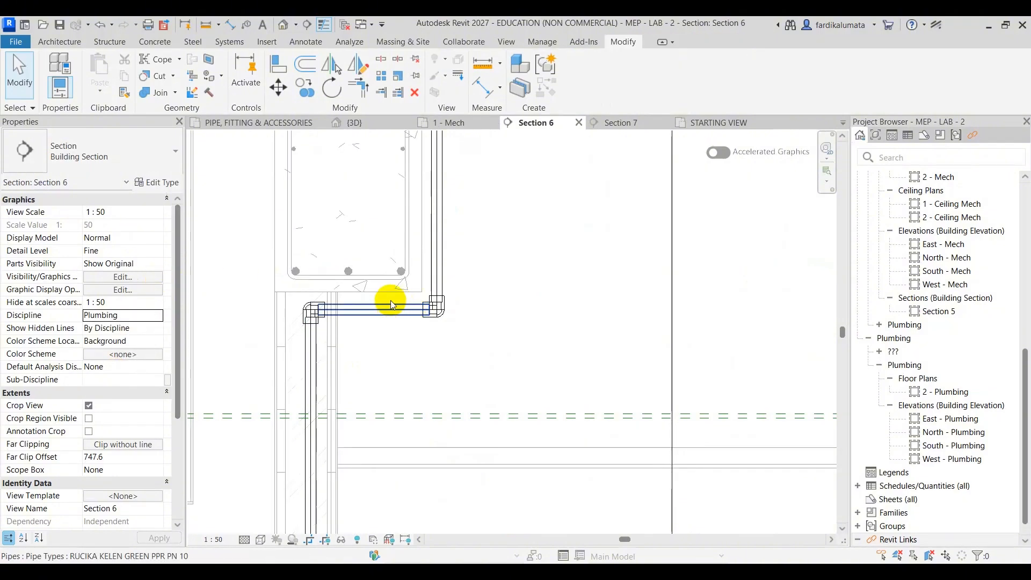
pyautogui.scroll(-2, 419, 292)
# Select the short vertical pipe beside the beam together with the horizontal pipe and both elbows below the beam
pyautogui.click(438, 224)
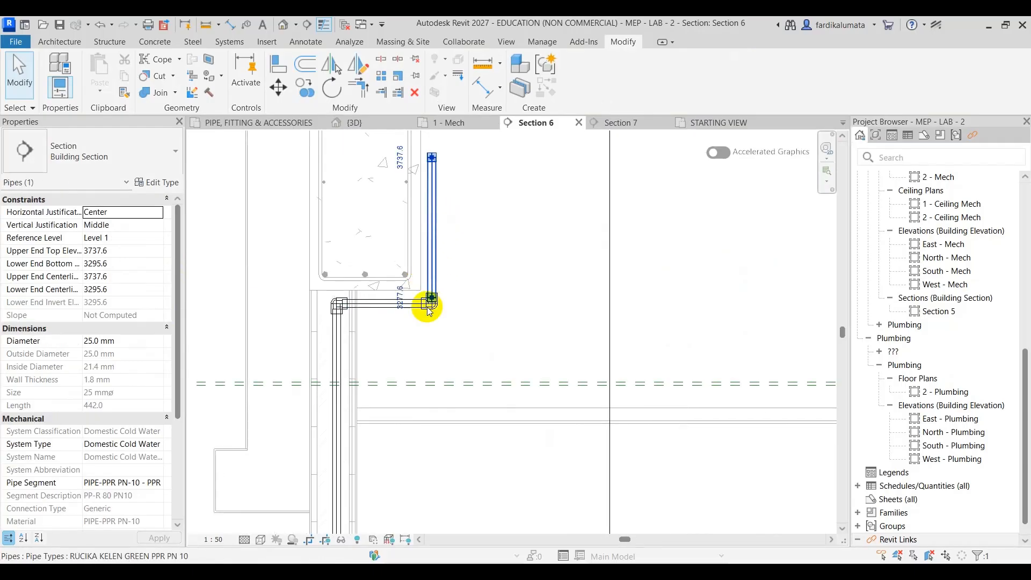
pyautogui.scroll(2, 429, 311)
pyautogui.keyDown('ctrl'); pyautogui.click(434, 311); pyautogui.keyUp('ctrl')
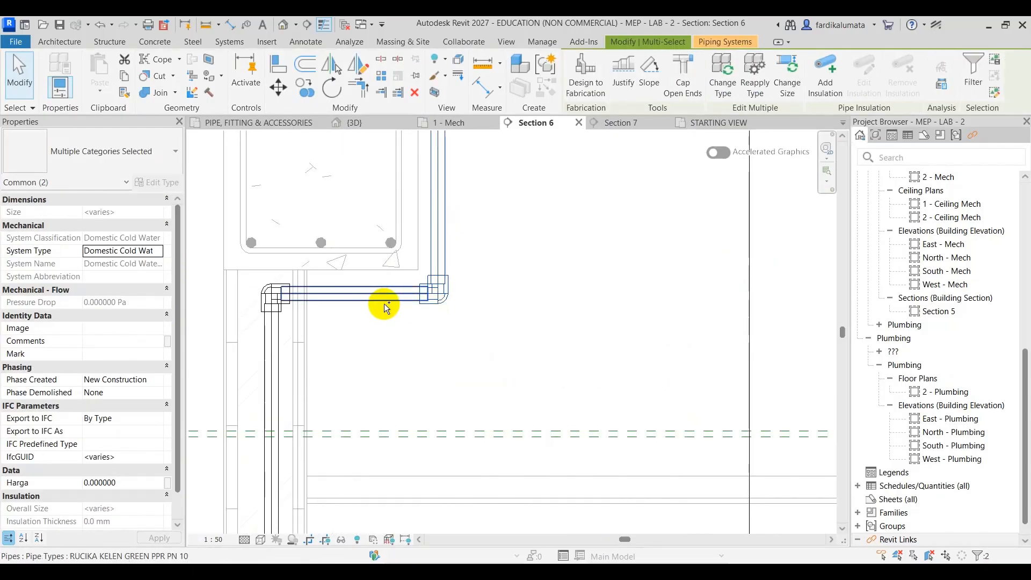
pyautogui.keyDown('ctrl'); pyautogui.click(385, 301); pyautogui.keyUp('ctrl')
pyautogui.scroll(2, 268, 315)
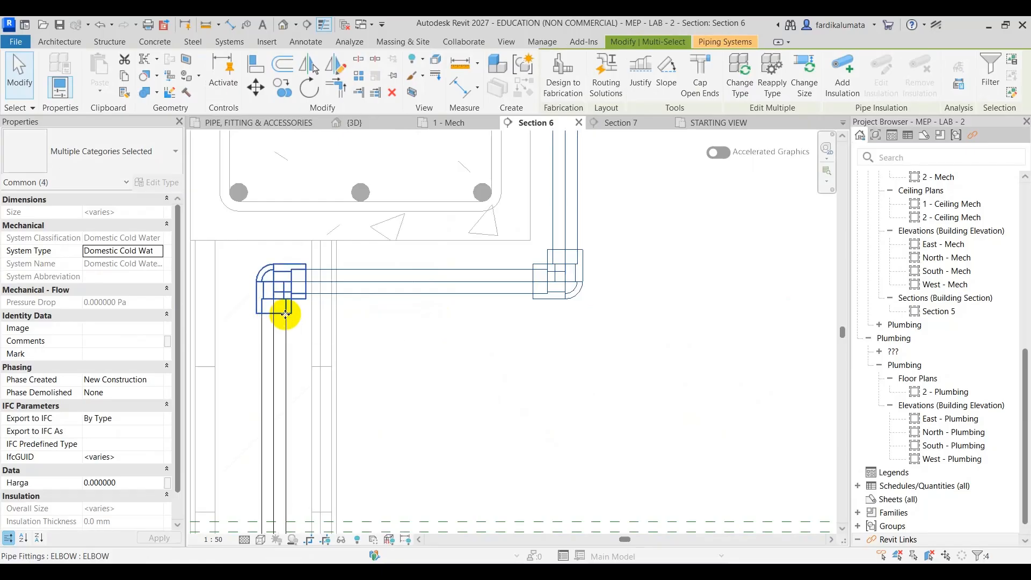
# Add the riser in the wall, the lower horizontal pipe, both lower elbows and the toilet's short inlet pipe to the selection
pyautogui.scroll(-4, 326, 335)
pyautogui.moveTo(362, 334); pyautogui.dragTo(444, 166, button='middle')
pyautogui.scroll(-2, 508, 282)
pyautogui.moveTo(483, 304); pyautogui.dragTo(465, 191, button='middle')
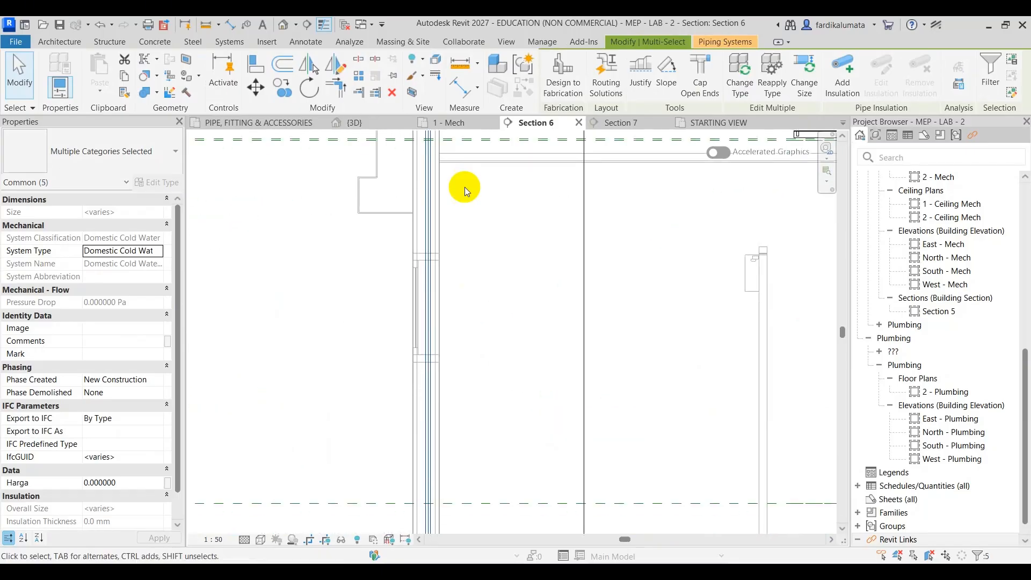
pyautogui.moveTo(465, 375); pyautogui.dragTo(464, 160, button='middle')
pyautogui.moveTo(426, 448); pyautogui.dragTo(437, 338, button='middle')
pyautogui.scroll(2, 437, 339)
pyautogui.scroll(2, 436, 337)
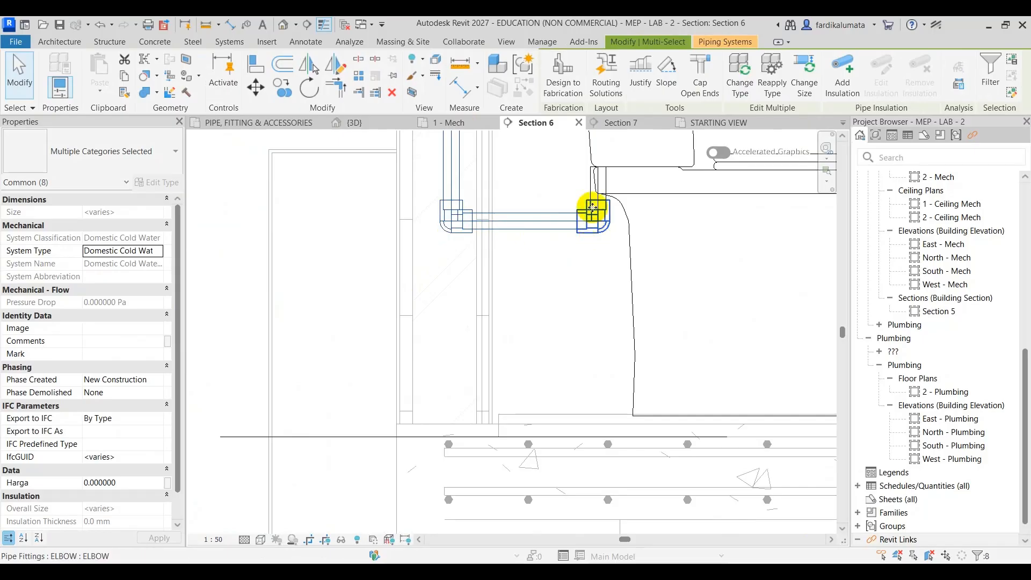
pyautogui.scroll(2, 592, 208)
pyautogui.scroll(-6, 564, 196)
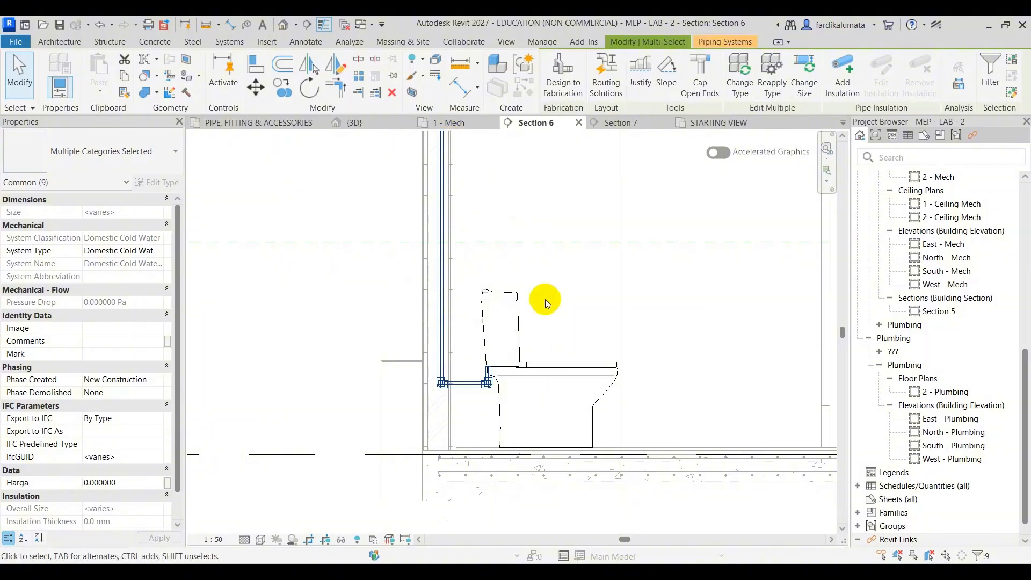
# Add the toilet to the selected pipe run and, in 1 - Mech, copy everything from the cistern's flush button to the second cubicle
pyautogui.keyDown('ctrl'); pyautogui.click(521, 297); pyautogui.keyUp('ctrl')
pyautogui.click(455, 123)
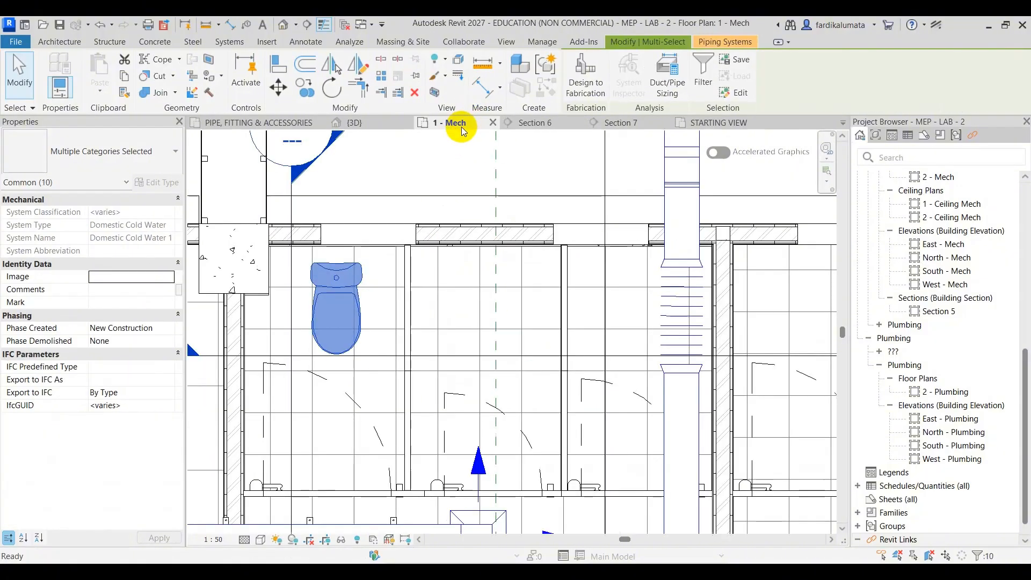
pyautogui.click(319, 94)
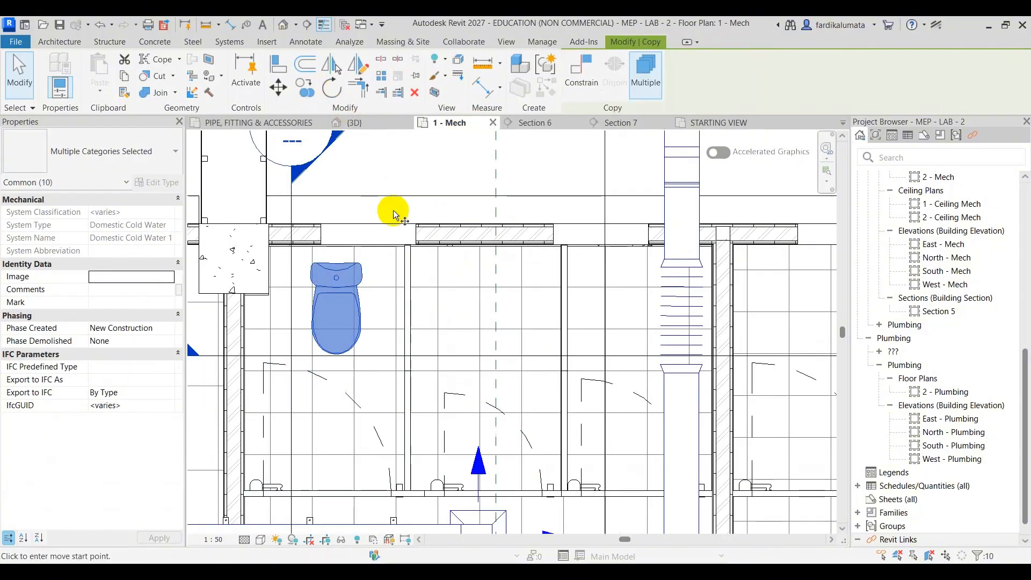
pyautogui.click(350, 227)
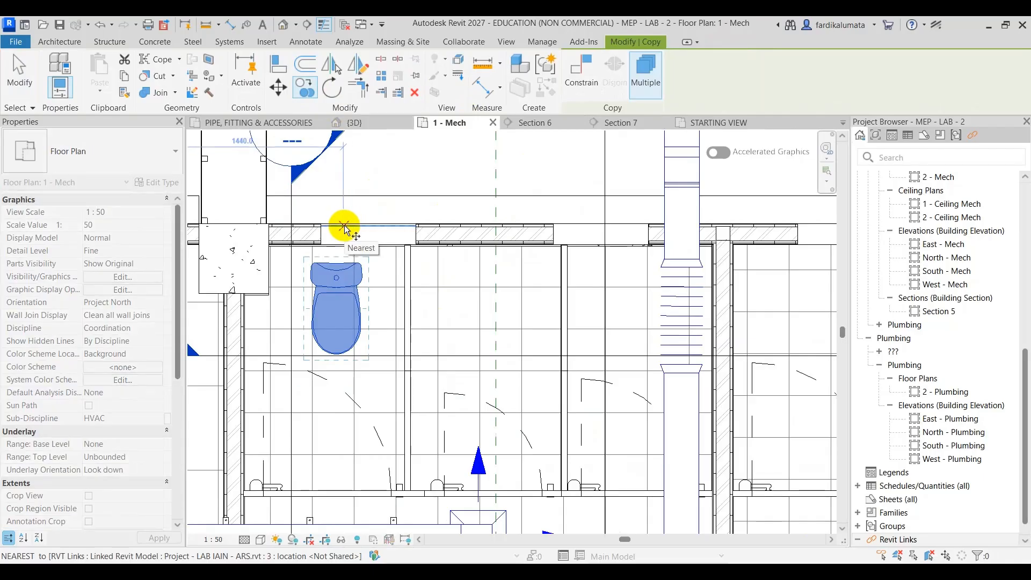
pyautogui.scroll(5, 336, 295)
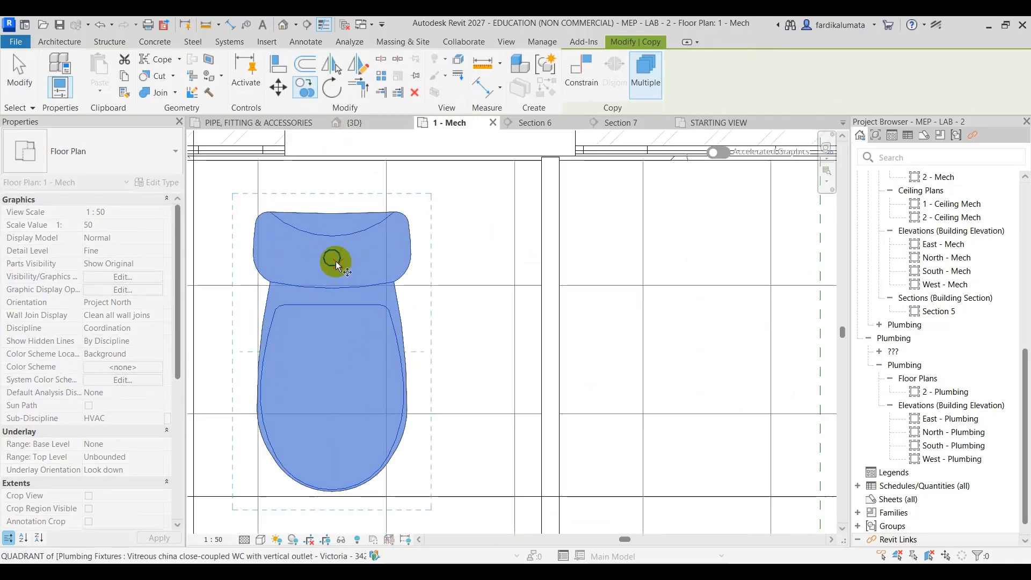
pyautogui.click(336, 261)
pyautogui.scroll(-3, 426, 265)
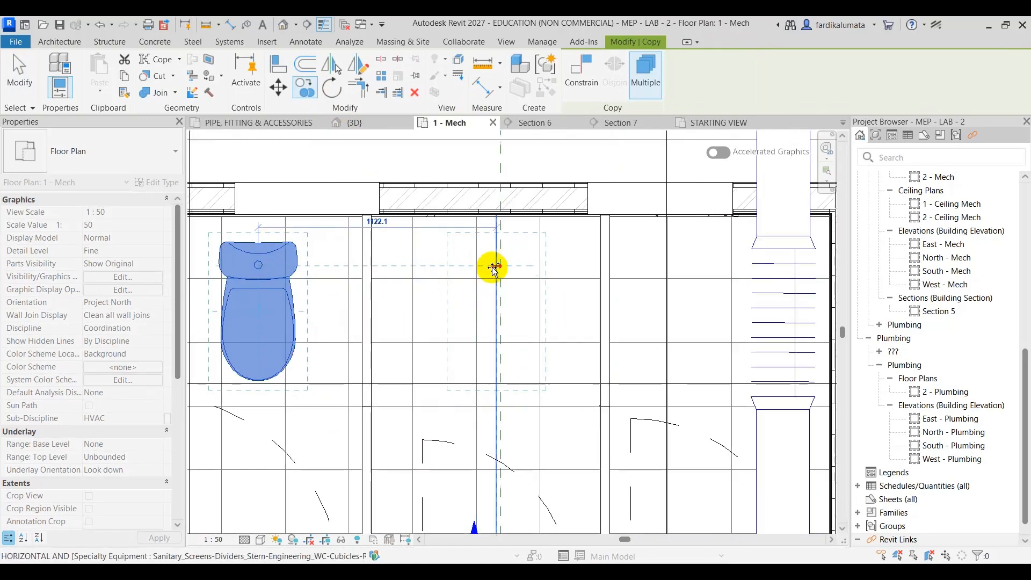
pyautogui.click(477, 264)
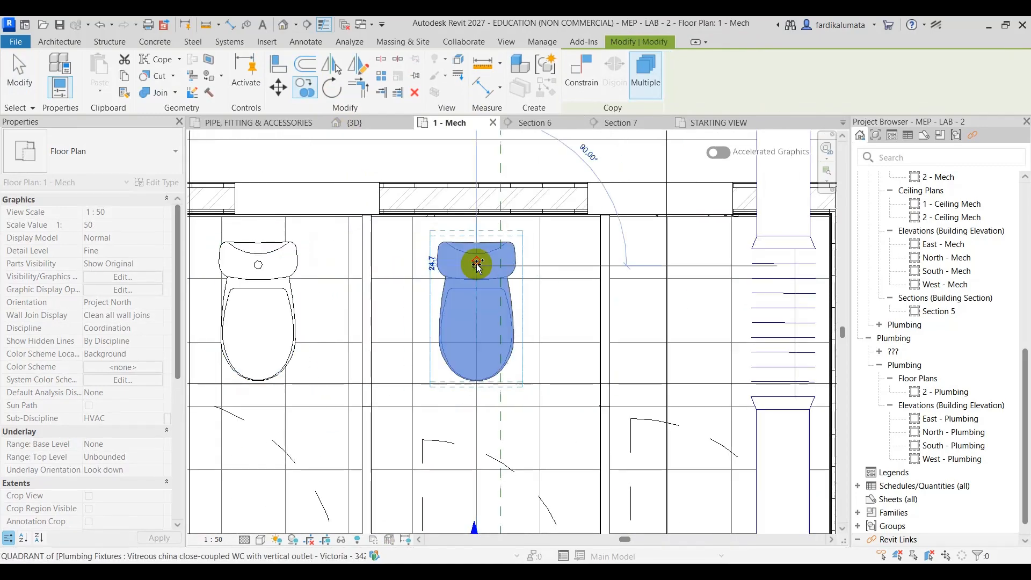
# Place four more copies of the toilet with its pipe run, one in each remaining cubicle, and finish copying
pyautogui.scroll(-3, 355, 285)
pyautogui.scroll(3, 449, 283)
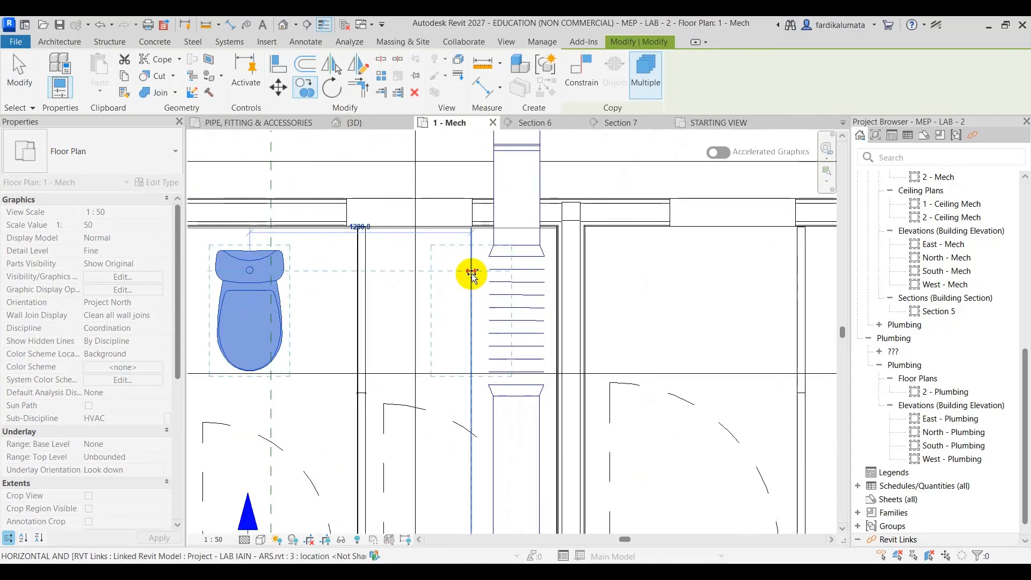
pyautogui.click(479, 273)
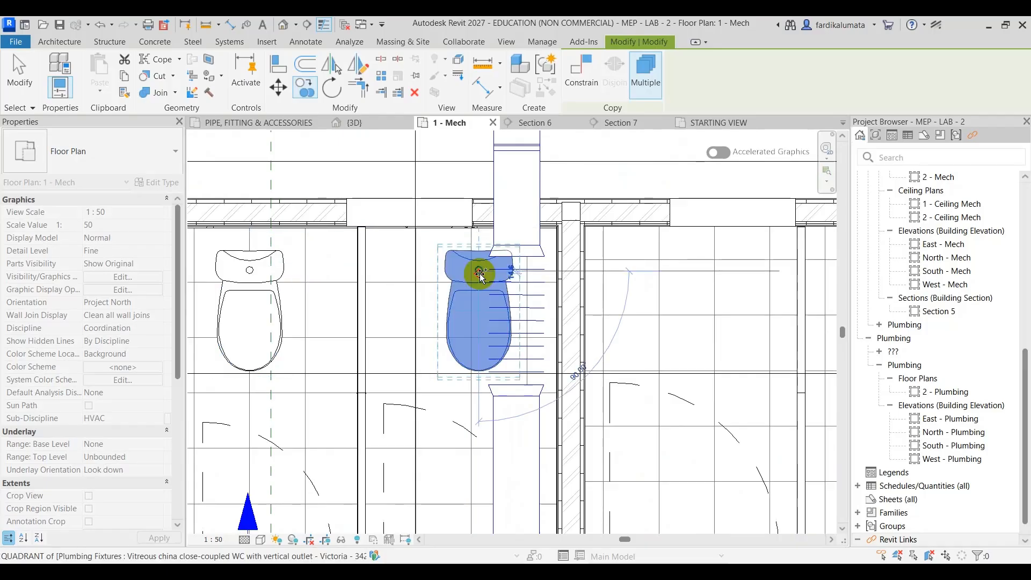
pyautogui.scroll(-3, 329, 281)
pyautogui.scroll(2, 421, 276)
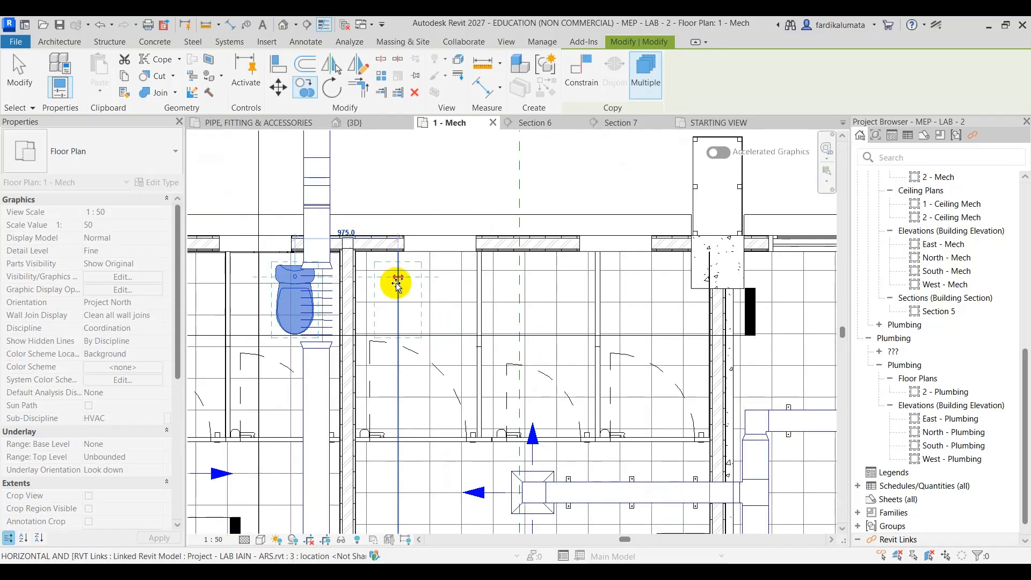
pyautogui.click(411, 285)
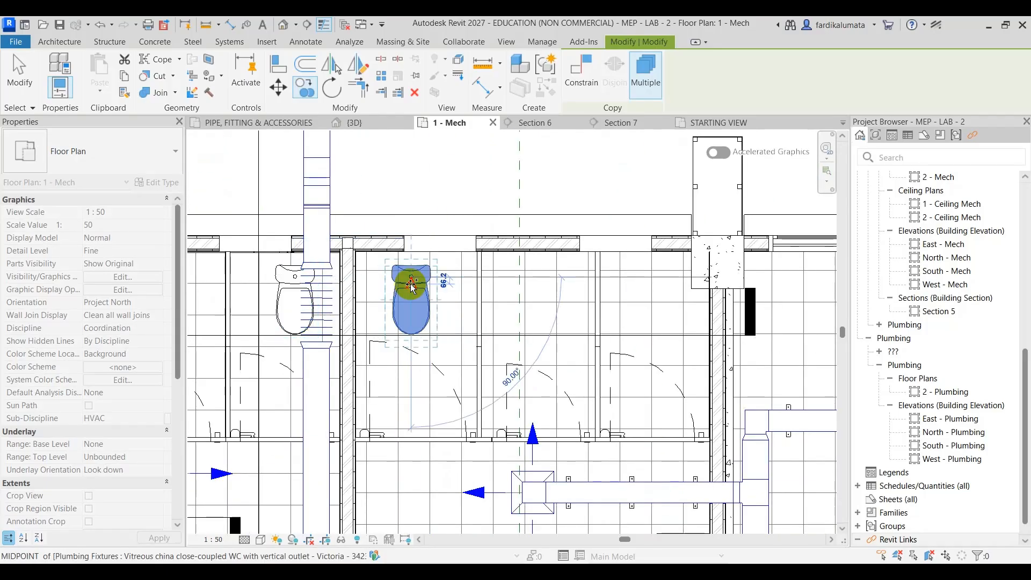
pyautogui.click(538, 280)
pyautogui.moveTo(579, 281); pyautogui.dragTo(491, 284, button='middle')
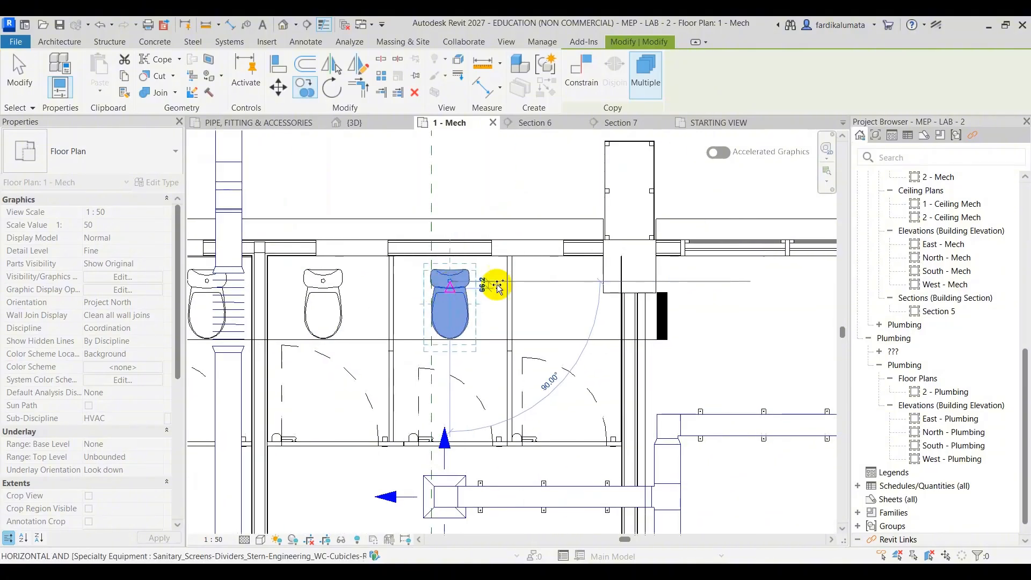
pyautogui.click(560, 283)
pyautogui.scroll(-2, 560, 283)
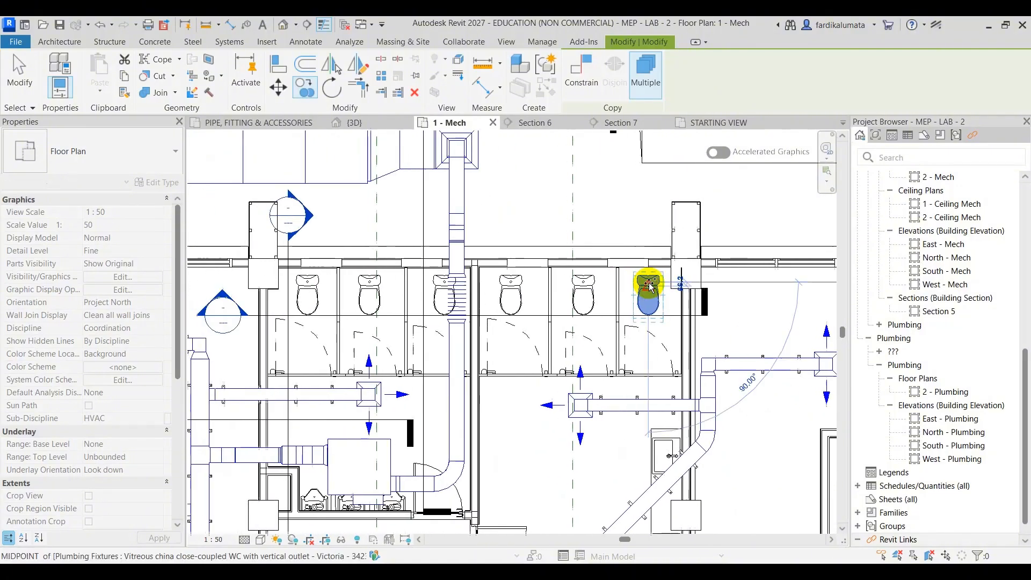
pyautogui.press('Escape')
pyautogui.press('Escape')
# In the 3D view, extend the section box forward so that it takes in more floor in front of the toilet
pyautogui.click(394, 128)
pyautogui.scroll(-6, 569, 294)
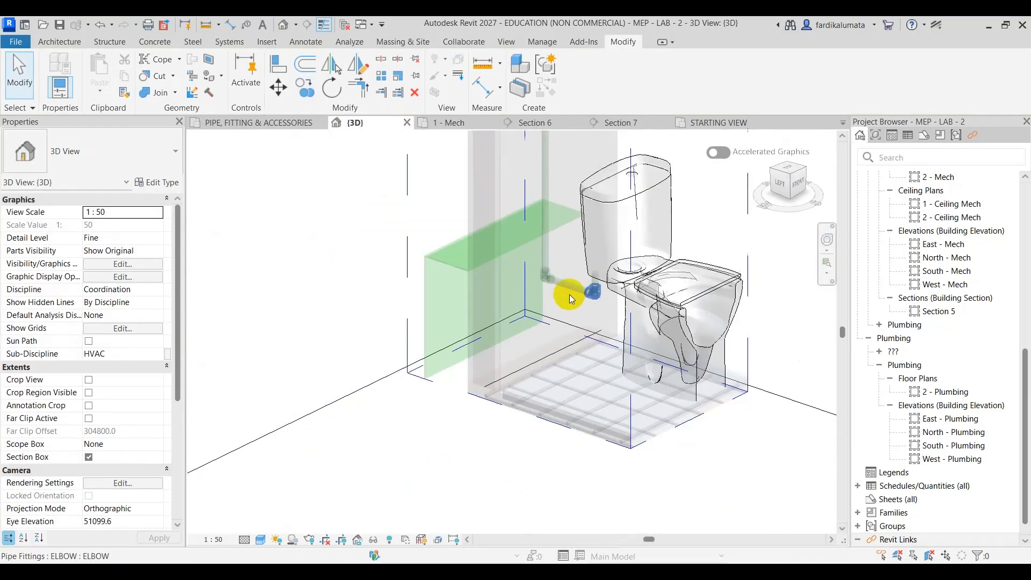
pyautogui.keyDown('shift'); pyautogui.moveTo(399, 299); pyautogui.dragTo(392, 329, button='middle'); pyautogui.keyUp('shift')
pyautogui.click(396, 318)
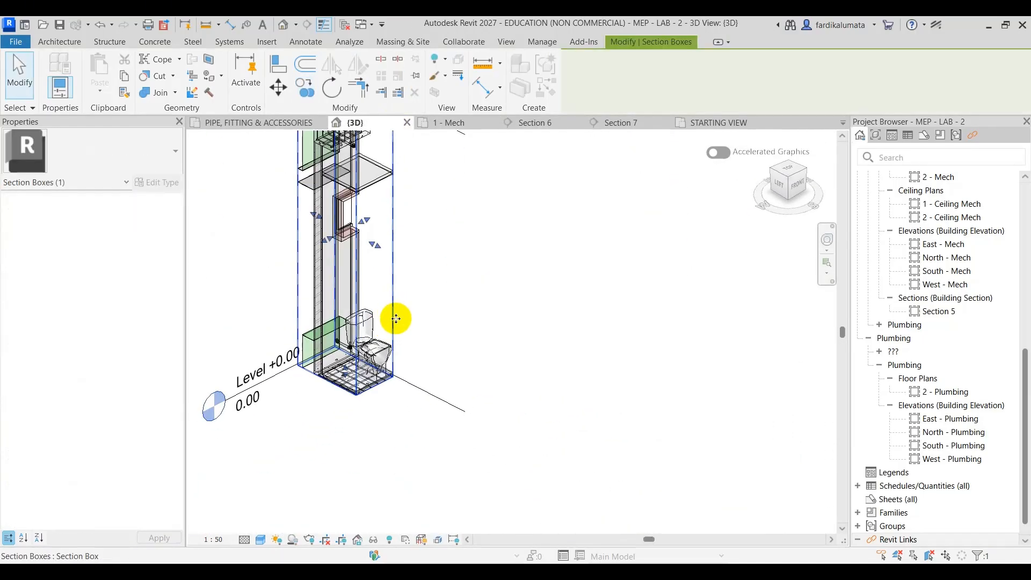
pyautogui.moveTo(403, 274); pyautogui.dragTo(407, 275)
pyautogui.moveTo(475, 302); pyautogui.dragTo(475, 369, button='middle')
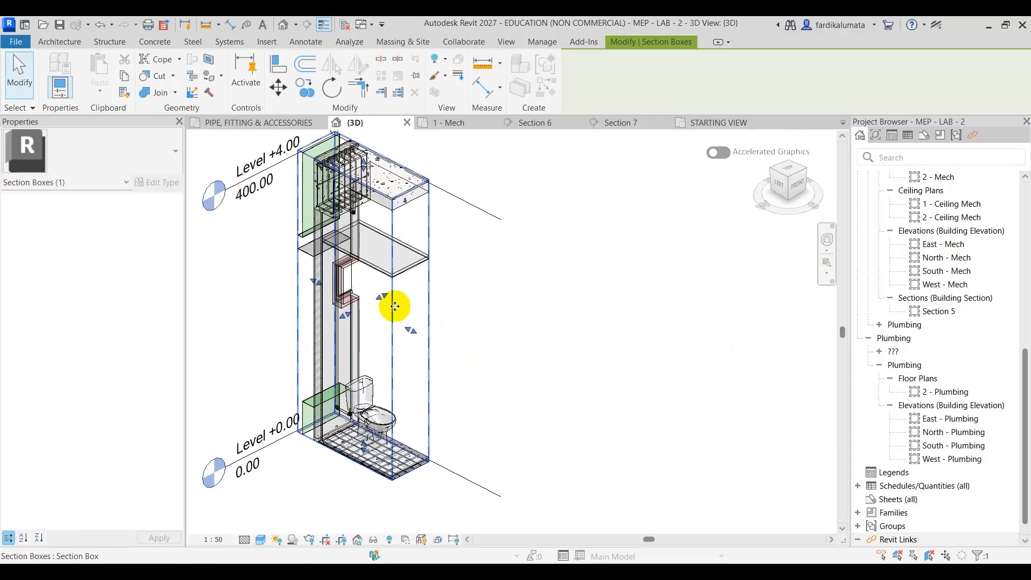
# Stretch the section box sideways along the toilet wall until it encloses all six cubicles
pyautogui.moveTo(381, 296); pyautogui.dragTo(456, 256)
pyautogui.moveTo(563, 259); pyautogui.dragTo(564, 259)
pyautogui.scroll(-1, 563, 259)
pyautogui.moveTo(563, 259); pyautogui.dragTo(531, 354, button='middle')
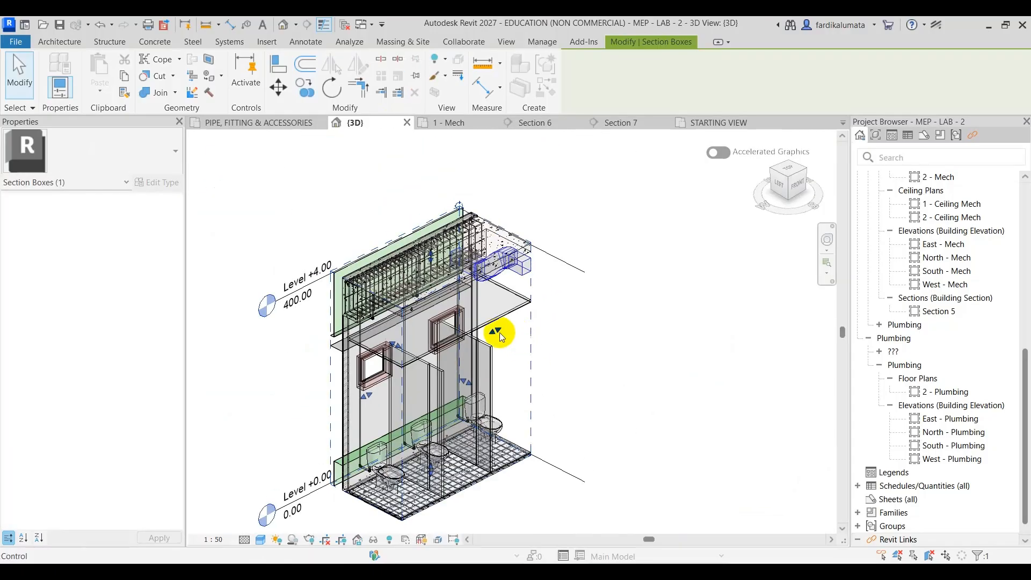
pyautogui.moveTo(498, 333); pyautogui.dragTo(631, 282)
pyautogui.keyDown('shift'); pyautogui.moveTo(628, 322); pyautogui.dragTo(663, 301, button='middle'); pyautogui.keyUp('shift')
pyautogui.moveTo(664, 301); pyautogui.dragTo(719, 292)
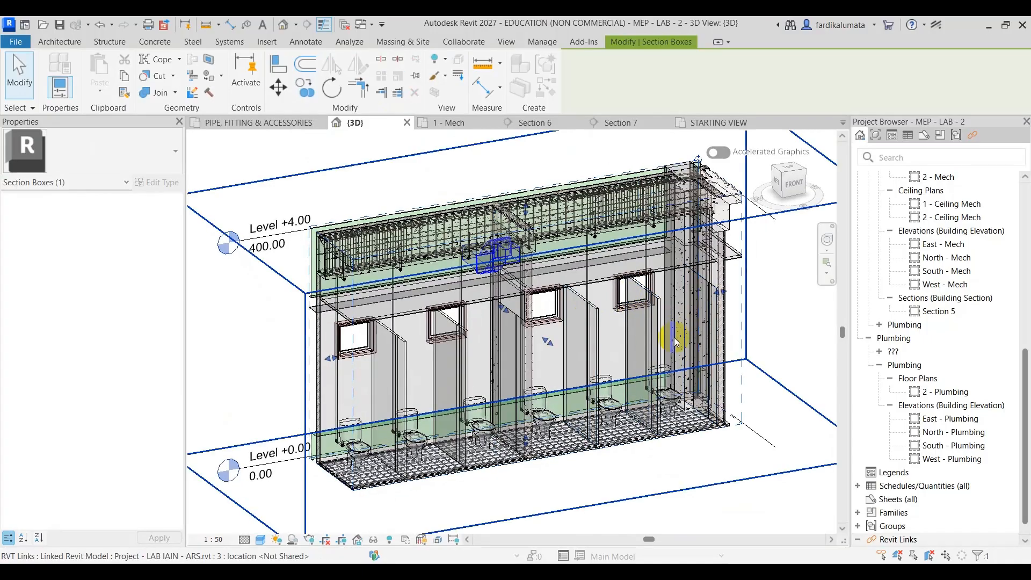
pyautogui.keyDown('shift'); pyautogui.moveTo(675, 341); pyautogui.dragTo(358, 471, button='middle'); pyautogui.keyUp('shift')
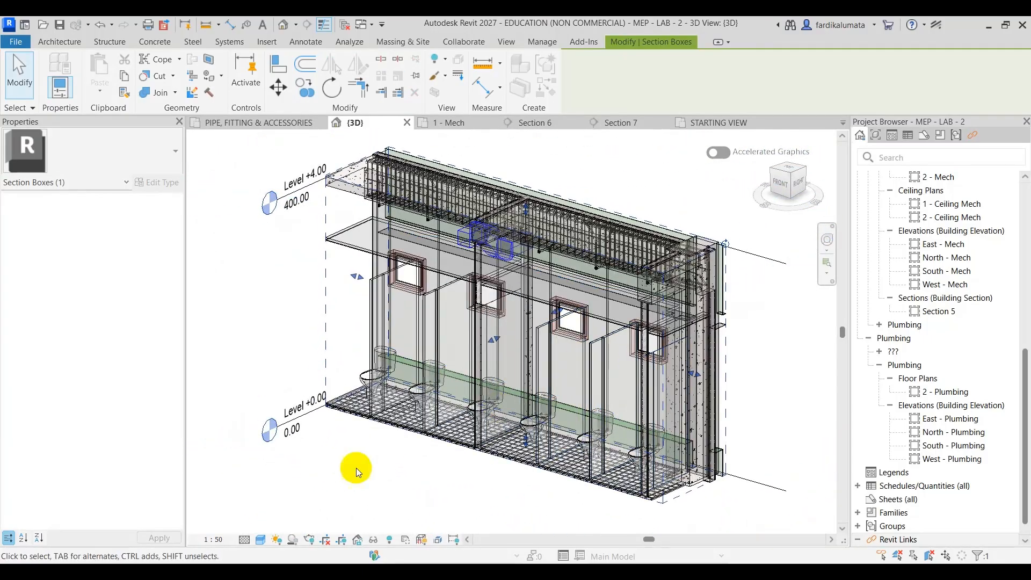
# Set the 3D view's graphic display to the Shaded style with transparency 0
pyautogui.click(261, 541)
pyautogui.click(312, 440)
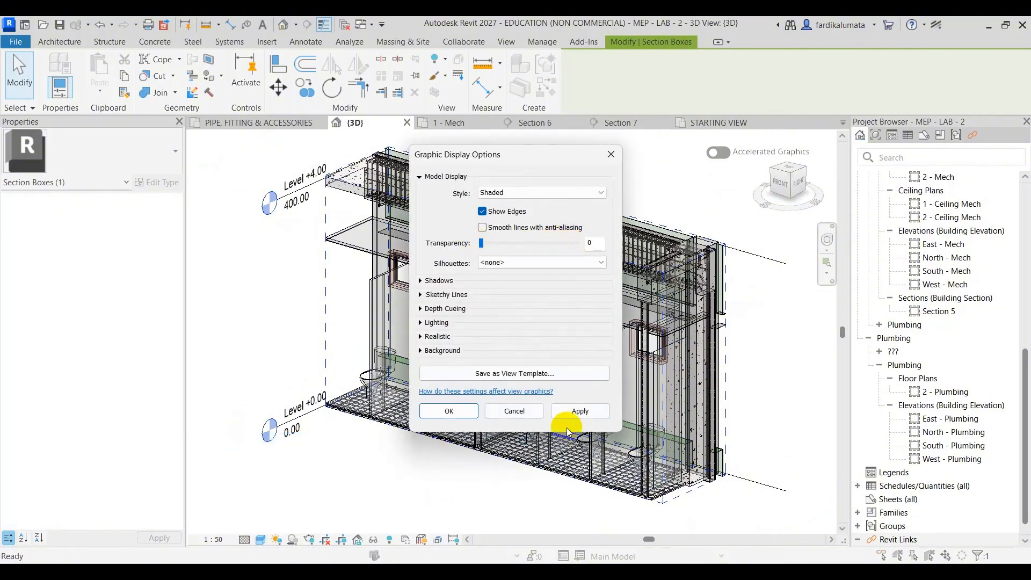
pyautogui.click(575, 411)
pyautogui.click(452, 411)
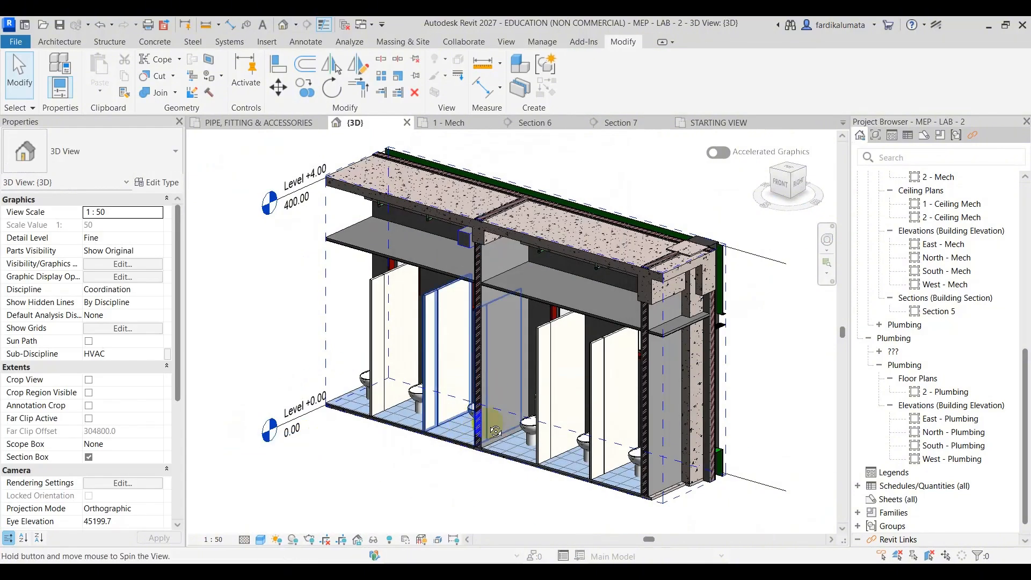
# Examine the copied toilets and their pipe runs in 3D from the front and the rear of the wall
pyautogui.keyDown('shift'); pyautogui.moveTo(495, 431); pyautogui.dragTo(539, 413, button='middle'); pyautogui.keyUp('shift')
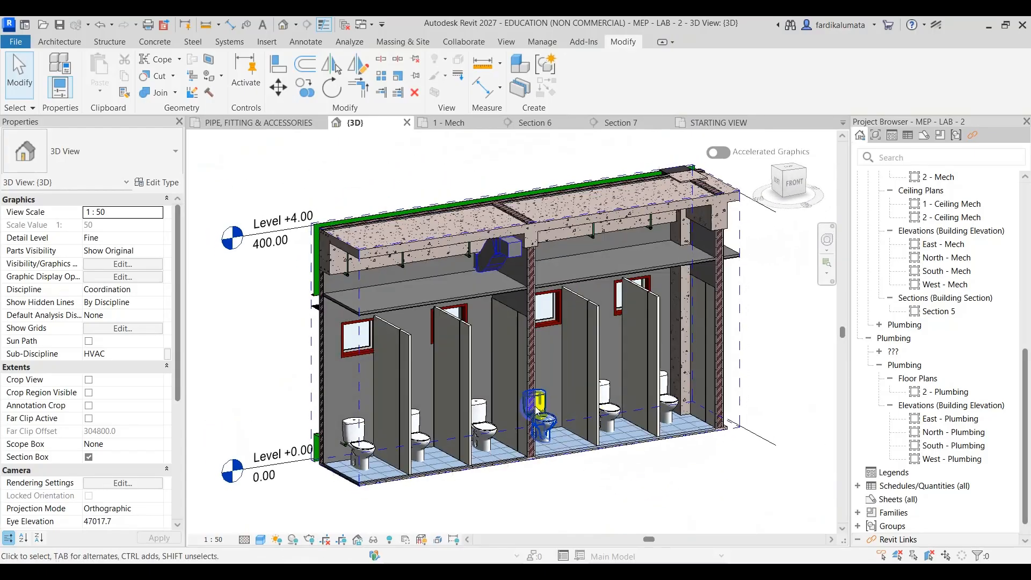
pyautogui.scroll(6, 376, 376)
pyautogui.scroll(-6, 350, 430)
pyautogui.scroll(8, 343, 453)
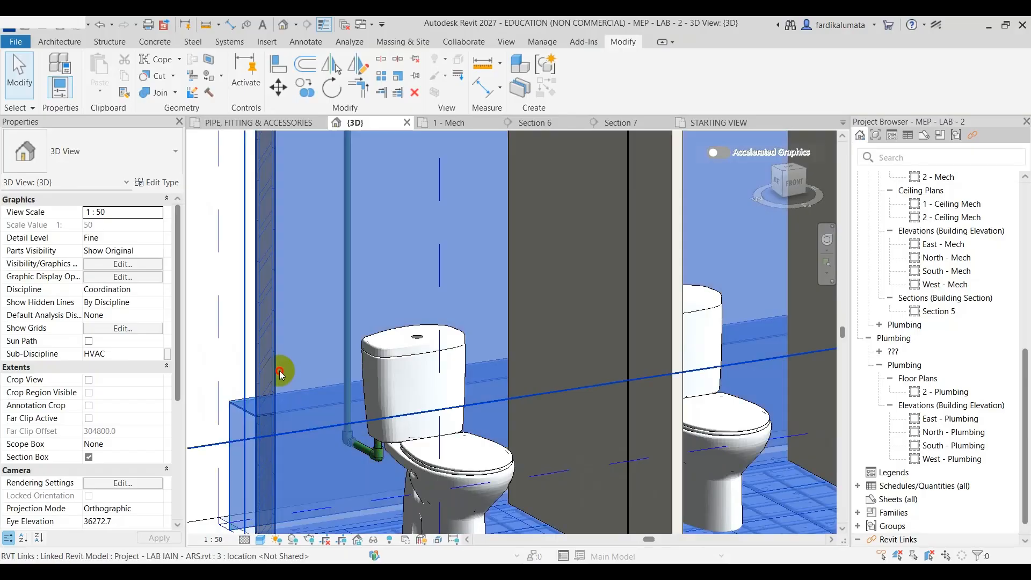
pyautogui.click(282, 379)
pyautogui.keyDown('shift'); pyautogui.moveTo(282, 378); pyautogui.dragTo(520, 387, button='middle'); pyautogui.keyUp('shift')
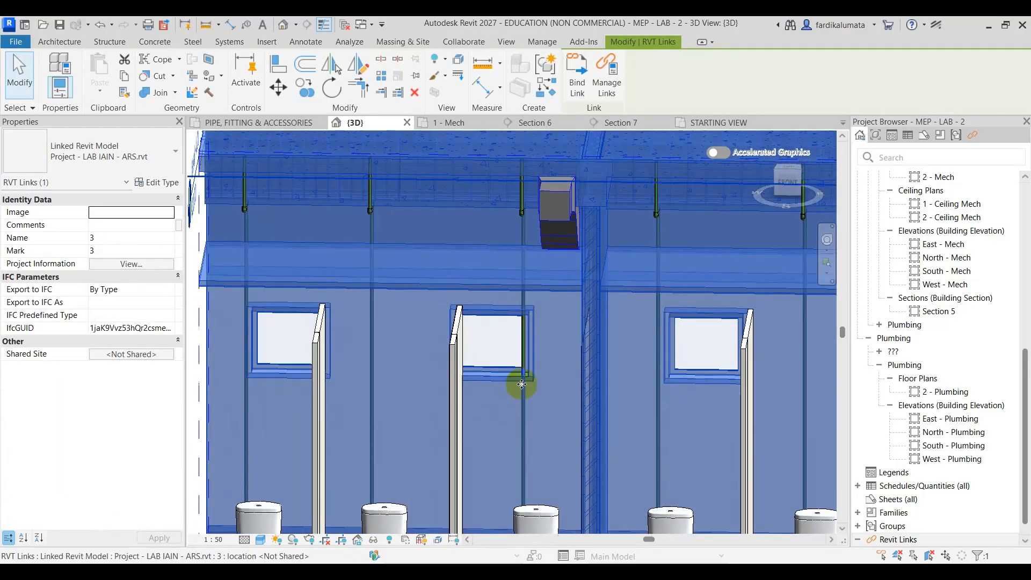
pyautogui.scroll(5, 524, 341)
pyautogui.keyDown('shift'); pyautogui.moveTo(534, 421); pyautogui.dragTo(794, 354, button='middle'); pyautogui.keyUp('shift')
pyautogui.scroll(-4, 470, 252)
pyautogui.scroll(-3, 482, 292)
pyautogui.scroll(3, 472, 293)
pyautogui.scroll(3, 474, 258)
pyautogui.scroll(-4, 409, 238)
pyautogui.click(559, 319)
pyautogui.keyDown('shift'); pyautogui.moveTo(506, 306); pyautogui.dragTo(693, 301, button='middle'); pyautogui.keyUp('shift')
pyautogui.scroll(5, 694, 300)
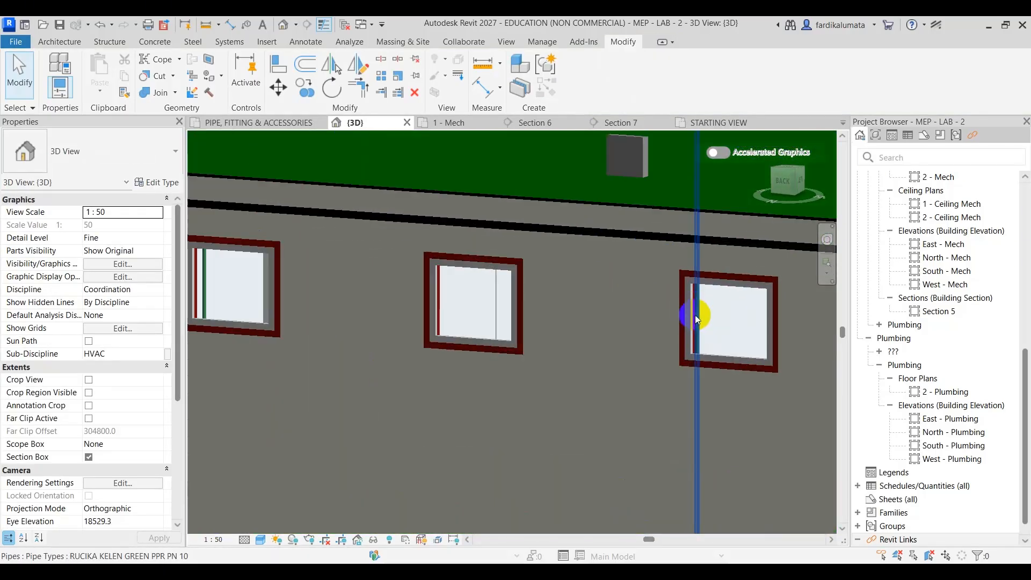
# Select the third toilet's vertical pipe through its window and check in 3D how it passes the window opening
pyautogui.click(688, 350)
pyautogui.scroll(-5, 607, 359)
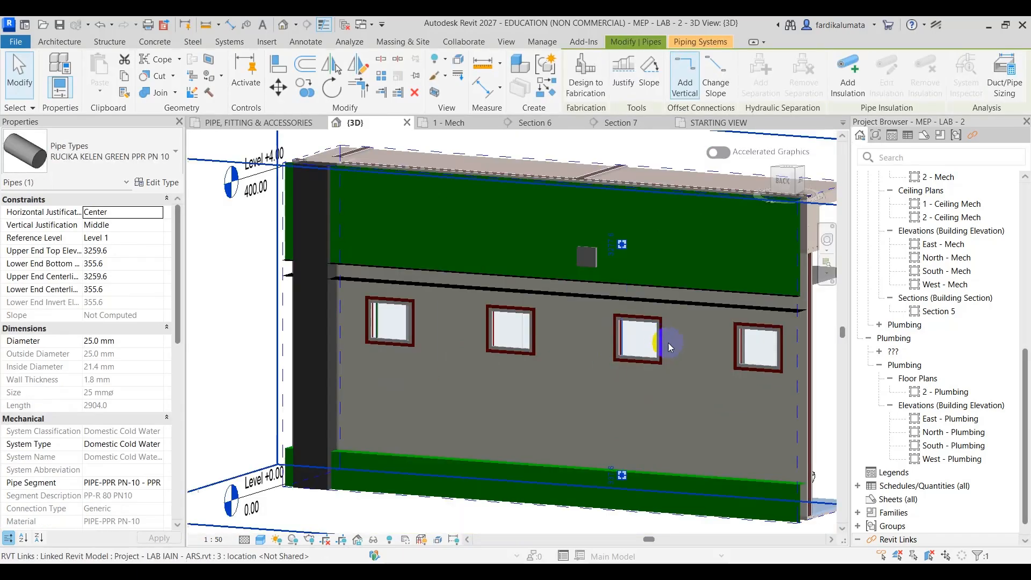
pyautogui.keyDown('shift'); pyautogui.moveTo(668, 345); pyautogui.dragTo(483, 376, button='middle'); pyautogui.keyUp('shift')
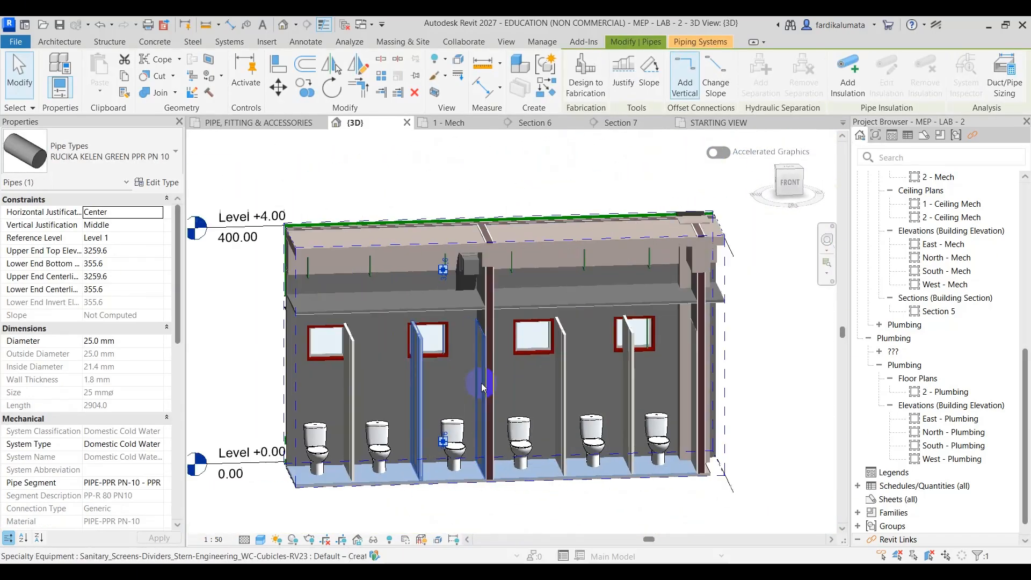
pyautogui.scroll(8, 450, 372)
pyautogui.scroll(-5, 510, 276)
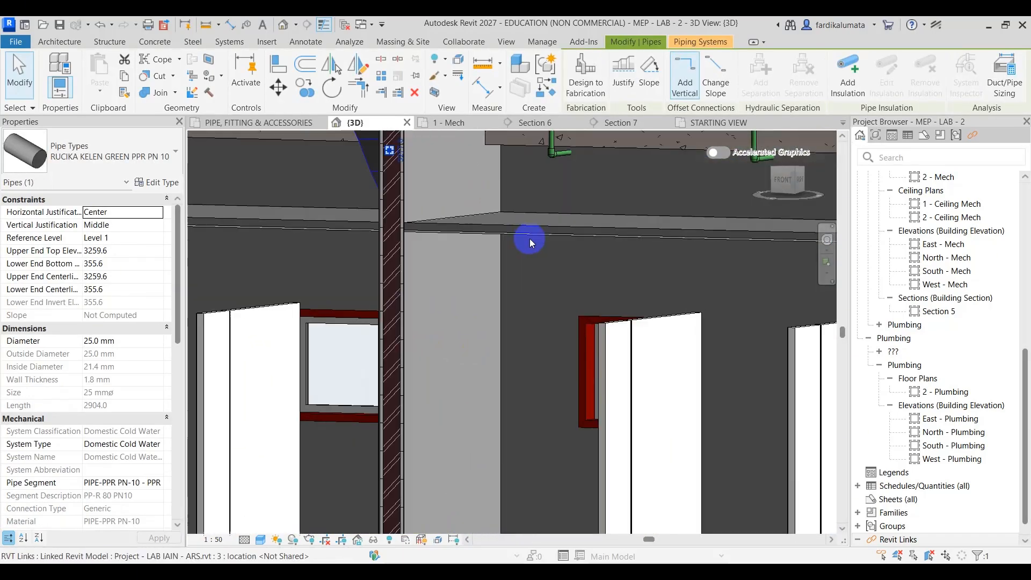
pyautogui.keyDown('shift'); pyautogui.moveTo(529, 237); pyautogui.dragTo(449, 323, button='middle'); pyautogui.keyUp('shift')
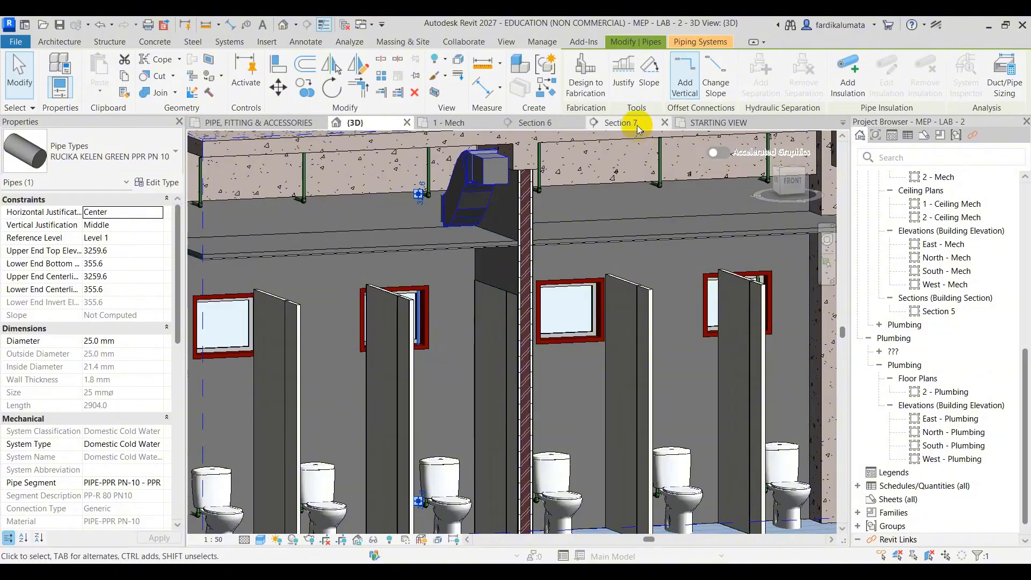
# In Section 7, check the vertical pipes' positions against the windows and the beam, and clear the pipe selection
pyautogui.click(623, 123)
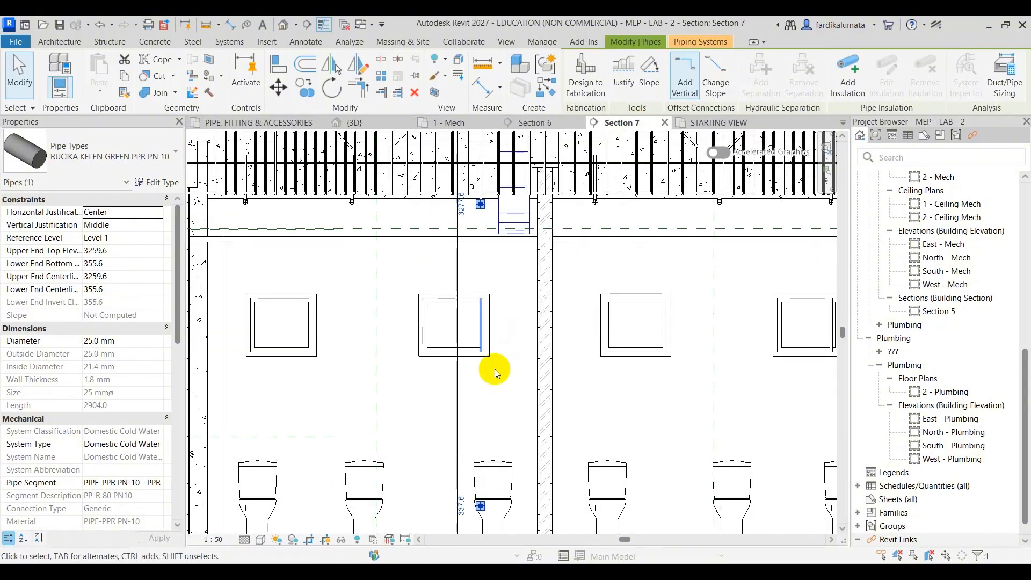
pyautogui.scroll(-2, 495, 369)
pyautogui.scroll(3, 478, 354)
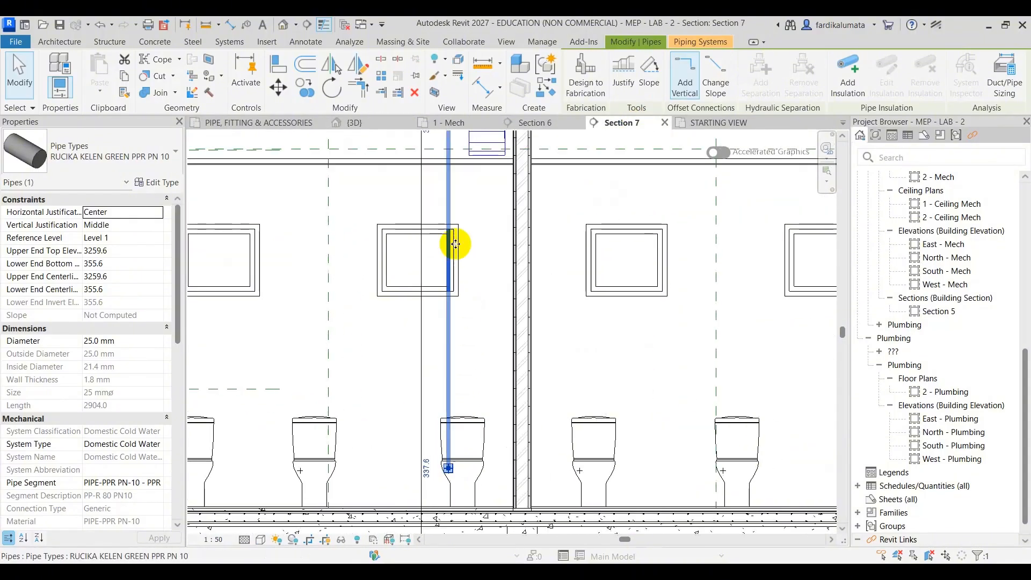
pyautogui.click(443, 394)
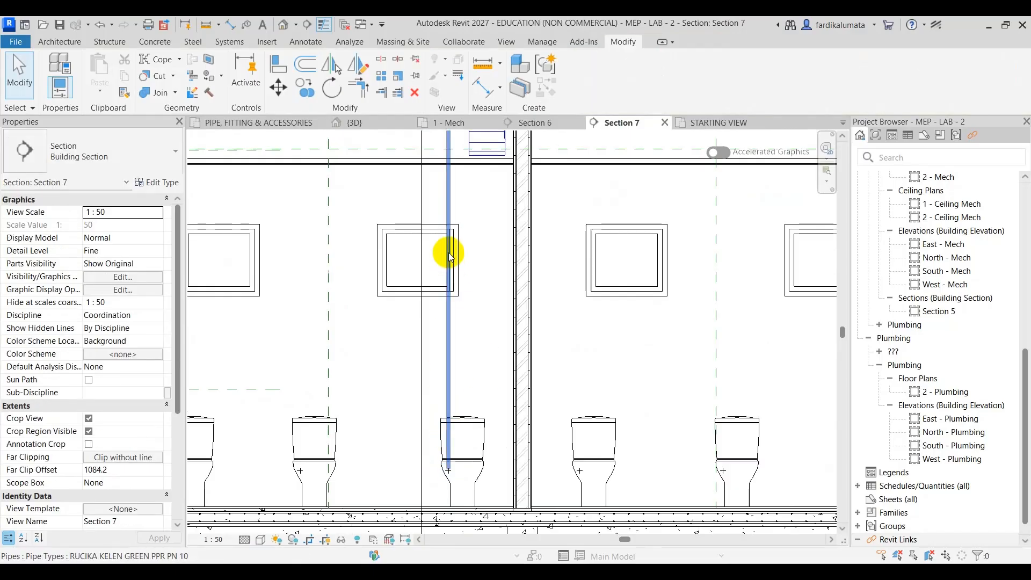
pyautogui.scroll(-3, 448, 256)
pyautogui.scroll(4, 429, 287)
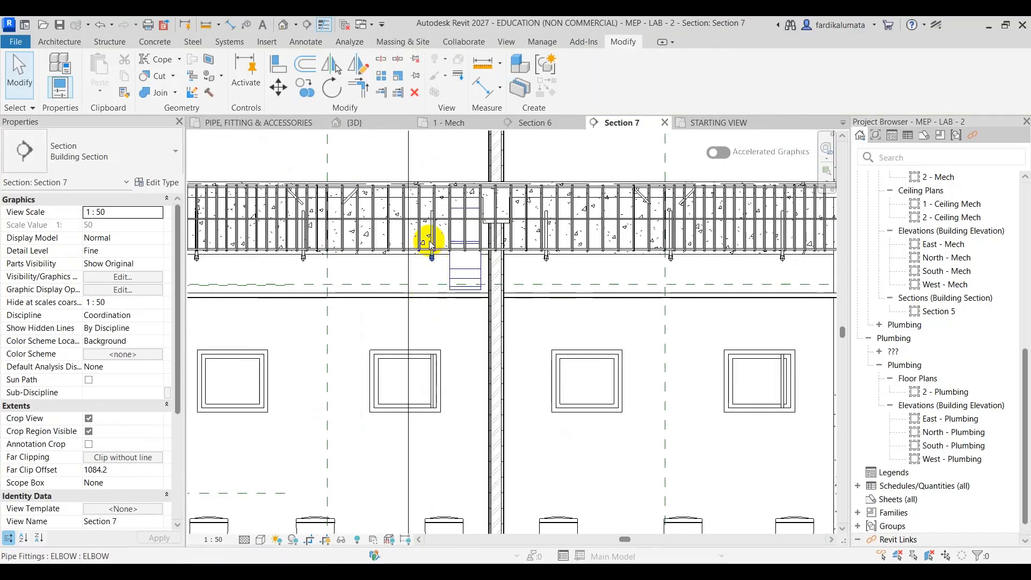
pyautogui.scroll(2, 432, 244)
pyautogui.scroll(-2, 430, 236)
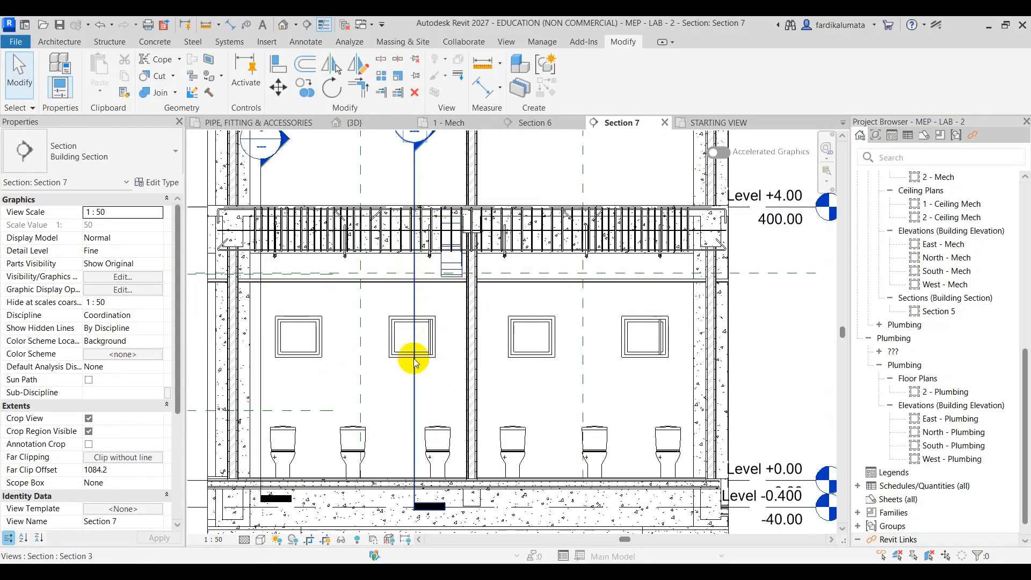
# Open Section 3 from its section line in Section 7 and set its discipline to Plumbing
pyautogui.click(412, 380)
pyautogui.rightClick(412, 380)
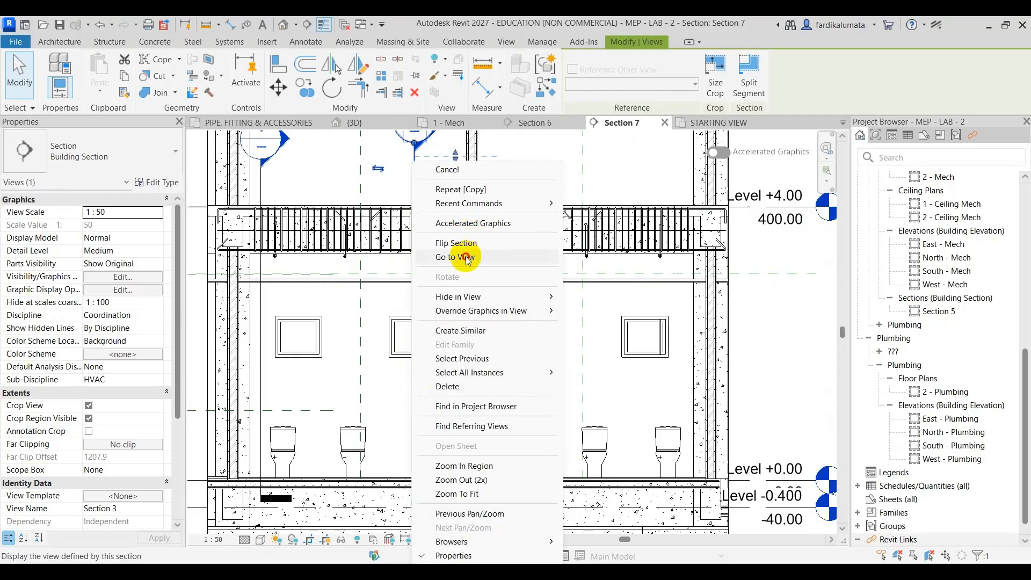
pyautogui.click(466, 258)
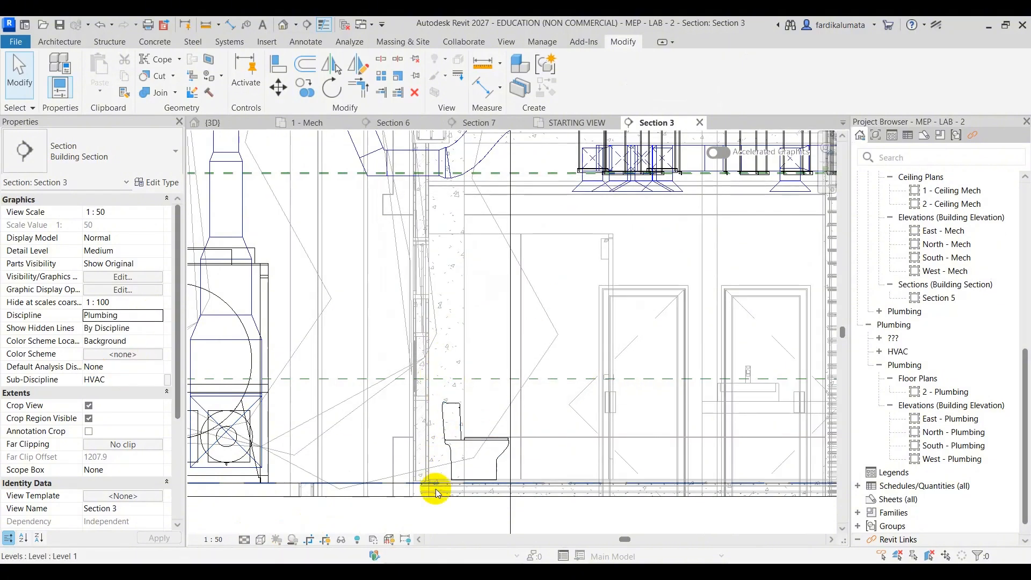
# Move the Section 6 line in the 1 - Mech plan to the third toilet's vertical pipe and open Section 6
pyautogui.scroll(-2, 451, 279)
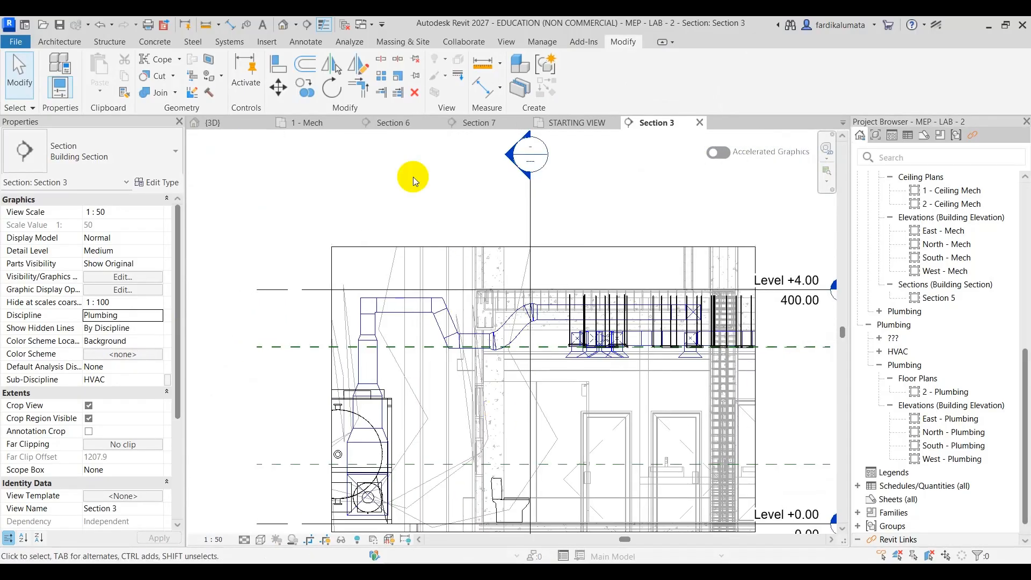
pyautogui.click(294, 123)
pyautogui.scroll(-3, 525, 240)
pyautogui.scroll(1, 462, 287)
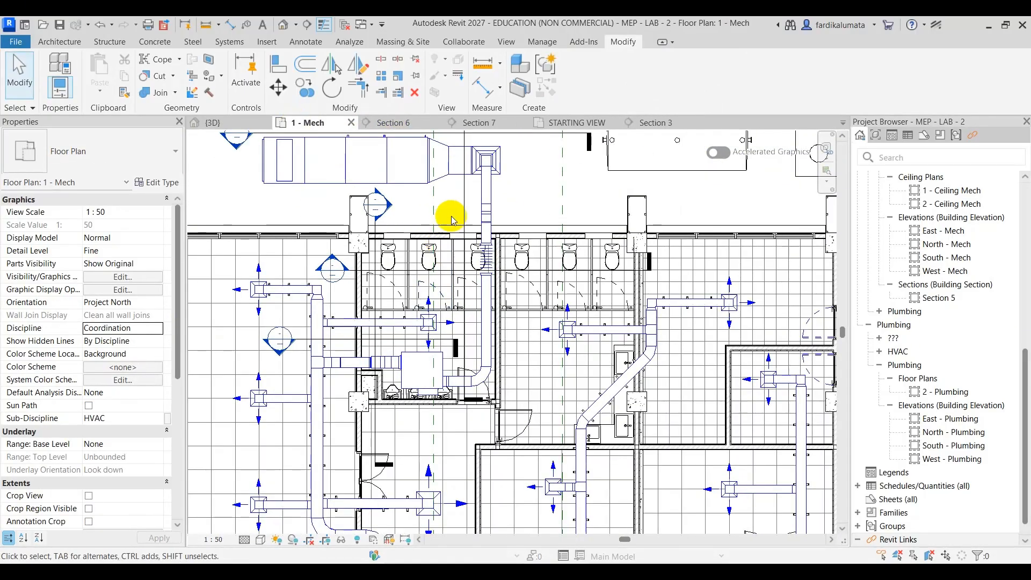
pyautogui.click(396, 124)
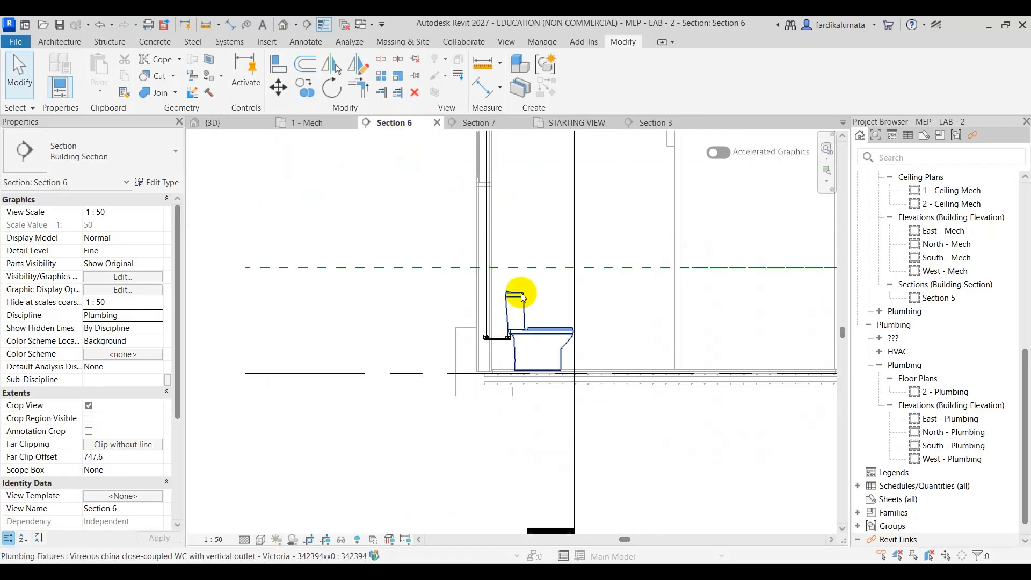
pyautogui.click(321, 123)
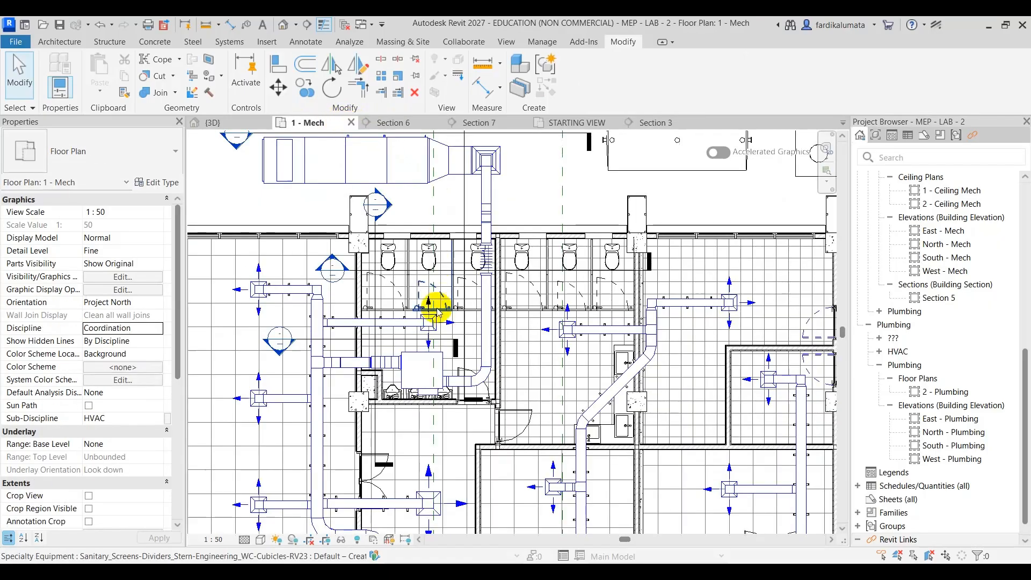
pyautogui.scroll(2, 378, 237)
pyautogui.click(376, 229)
pyautogui.moveTo(376, 228); pyautogui.dragTo(455, 229)
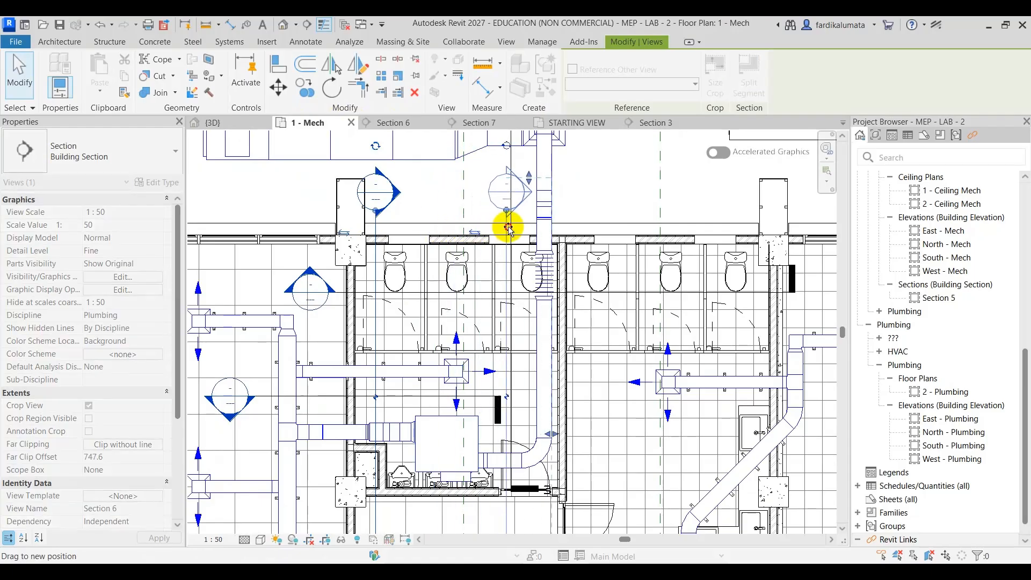
pyautogui.moveTo(514, 225); pyautogui.dragTo(519, 232)
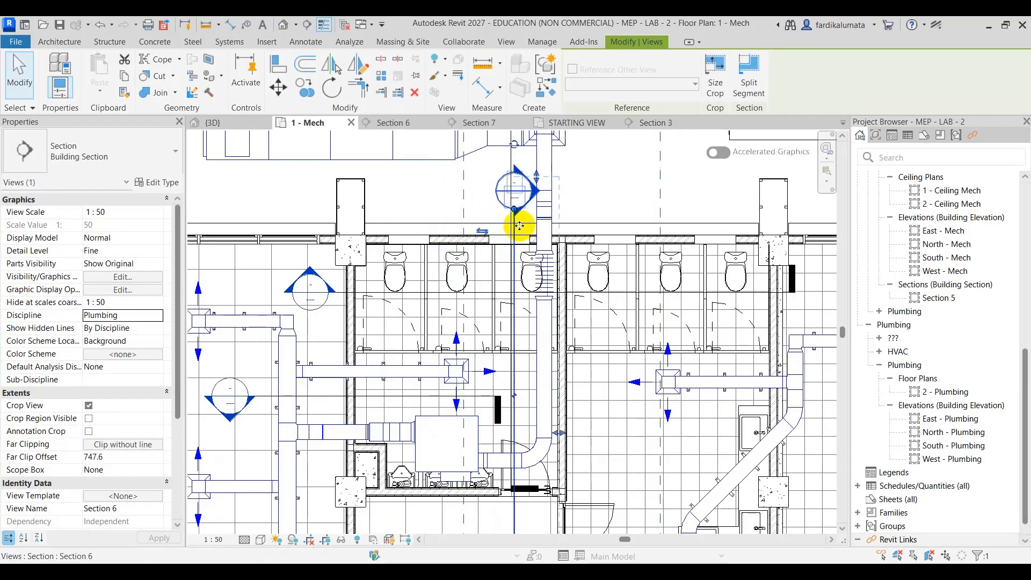
pyautogui.rightClick(514, 226)
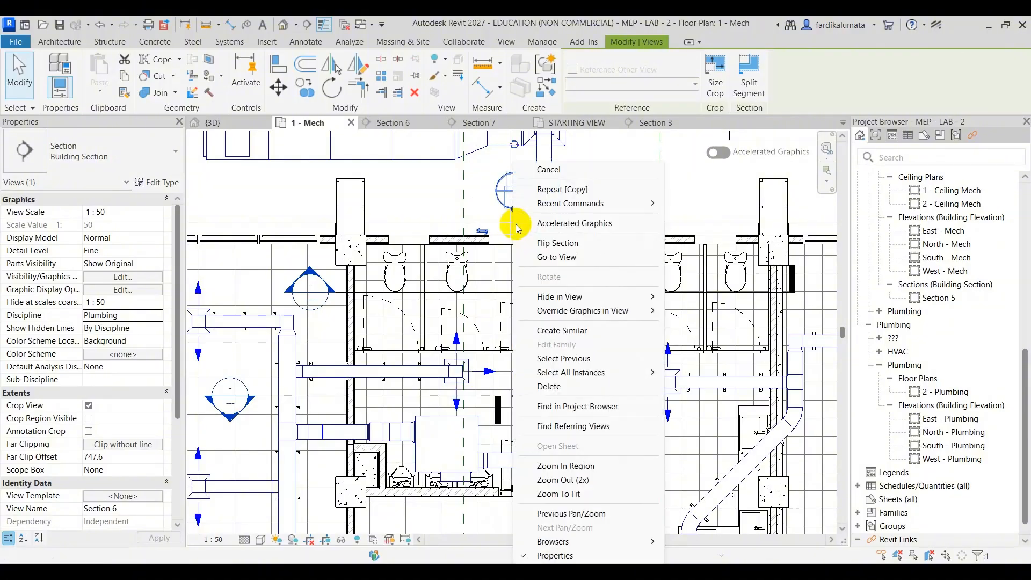
pyautogui.click(559, 256)
pyautogui.moveTo(542, 286); pyautogui.dragTo(511, 468, button='middle')
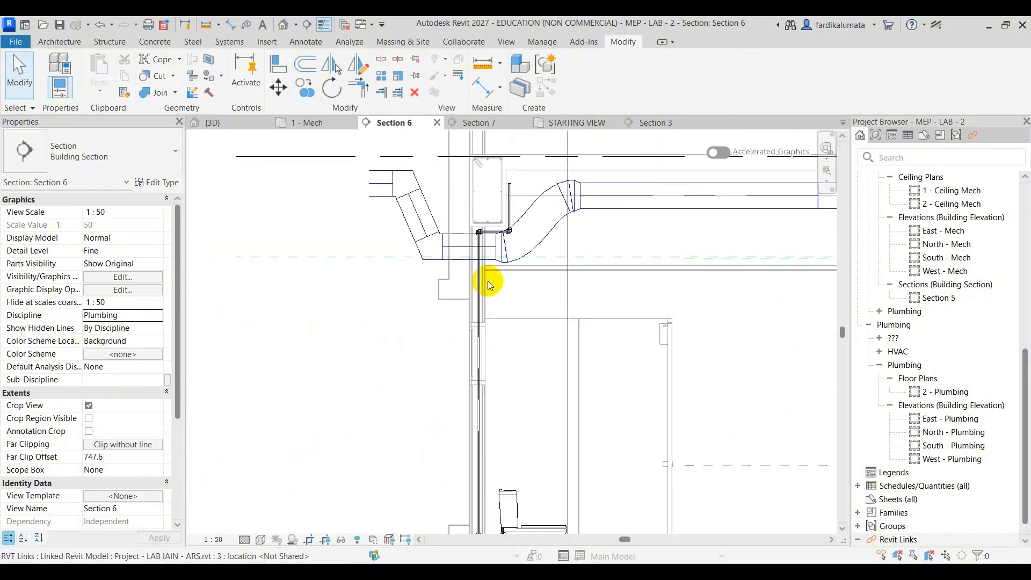
# Set the discipline of Section 7 to Plumbing to show the pipes in front of the wall
pyautogui.click(501, 124)
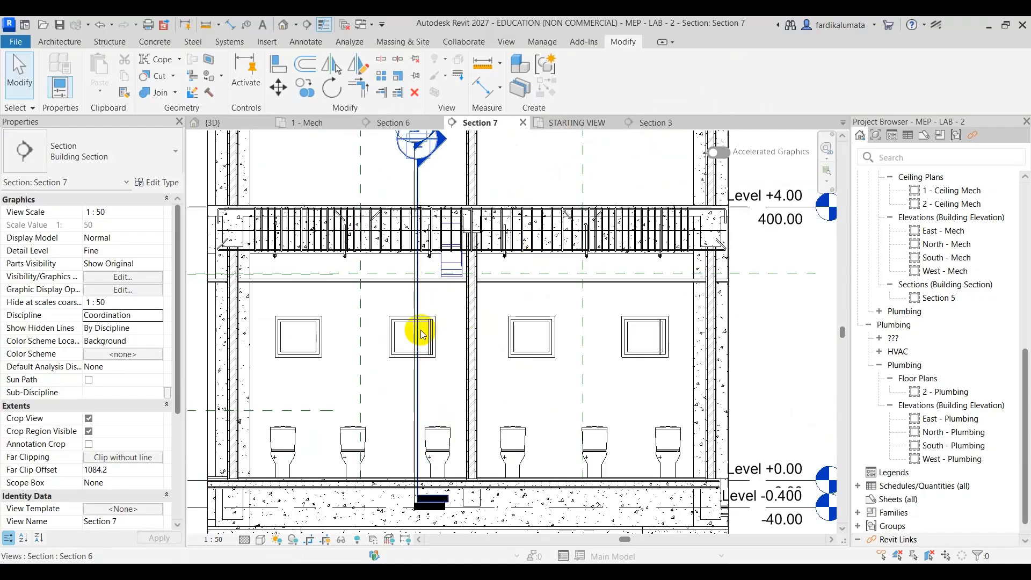
pyautogui.scroll(-3, 412, 312)
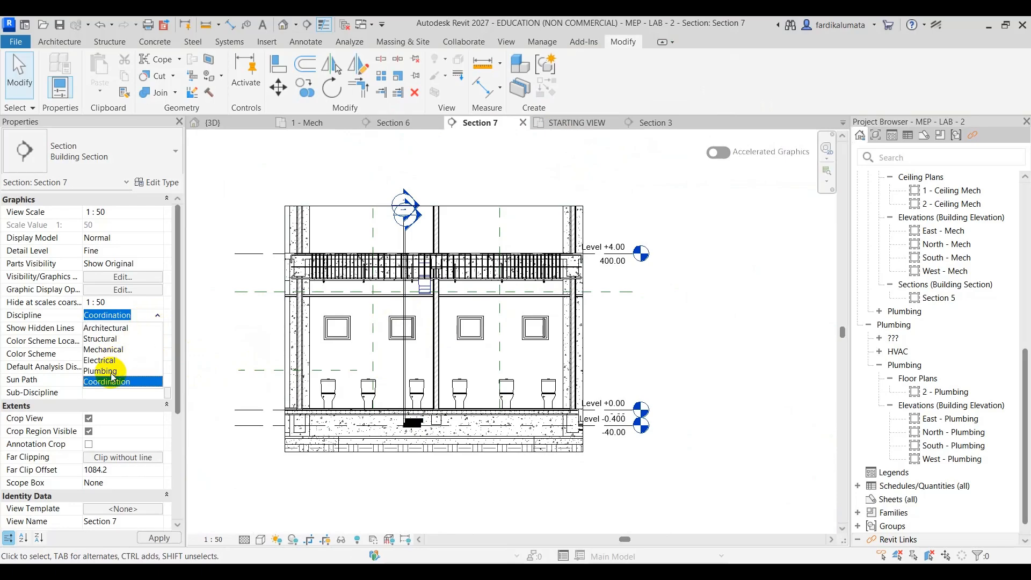
pyautogui.click(446, 327)
pyautogui.scroll(5, 412, 368)
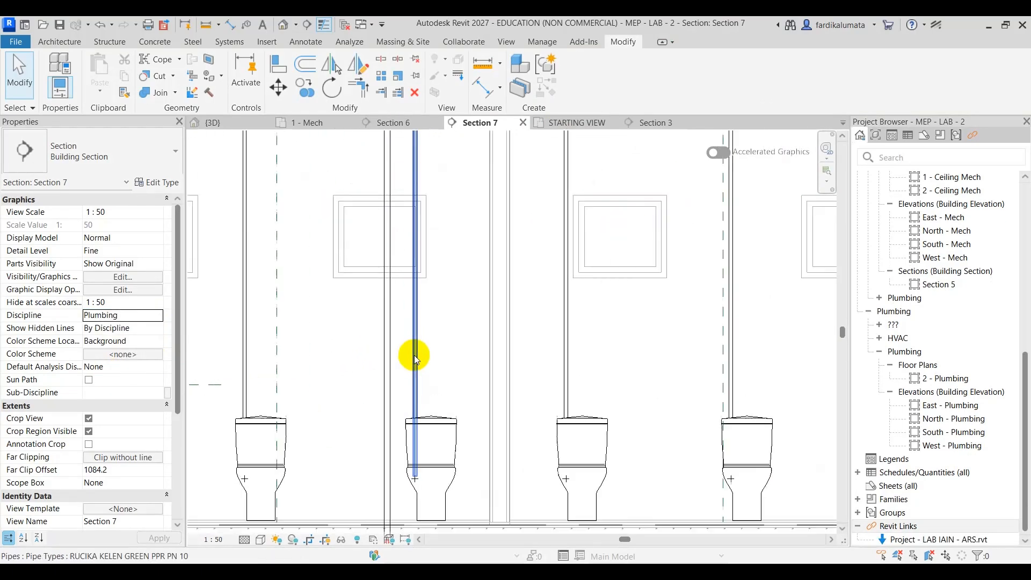
# Delete the third toilet's vertical 25 mm pipe that crosses the window in Section 7
pyautogui.click(417, 317)
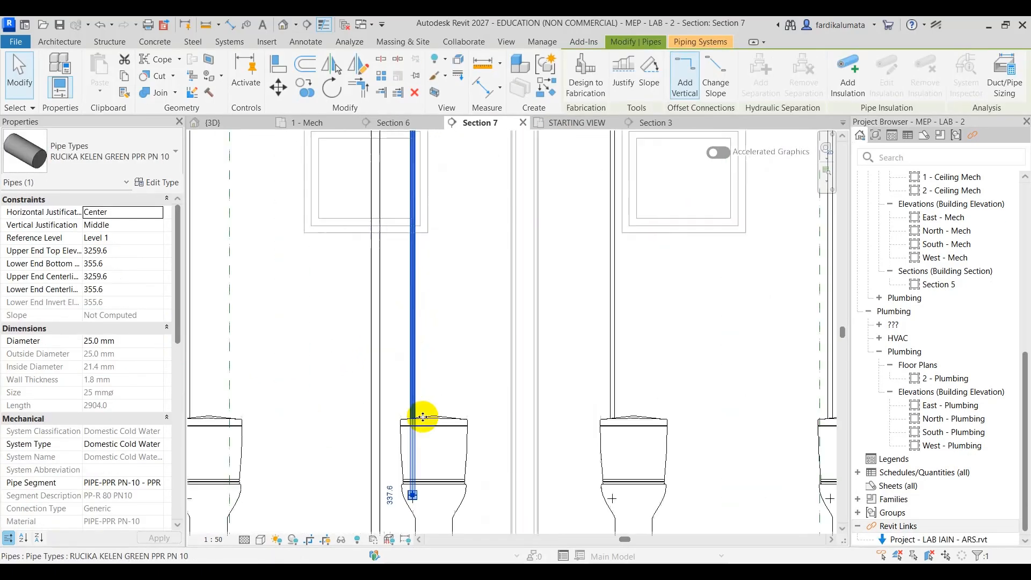
pyautogui.scroll(3, 425, 408)
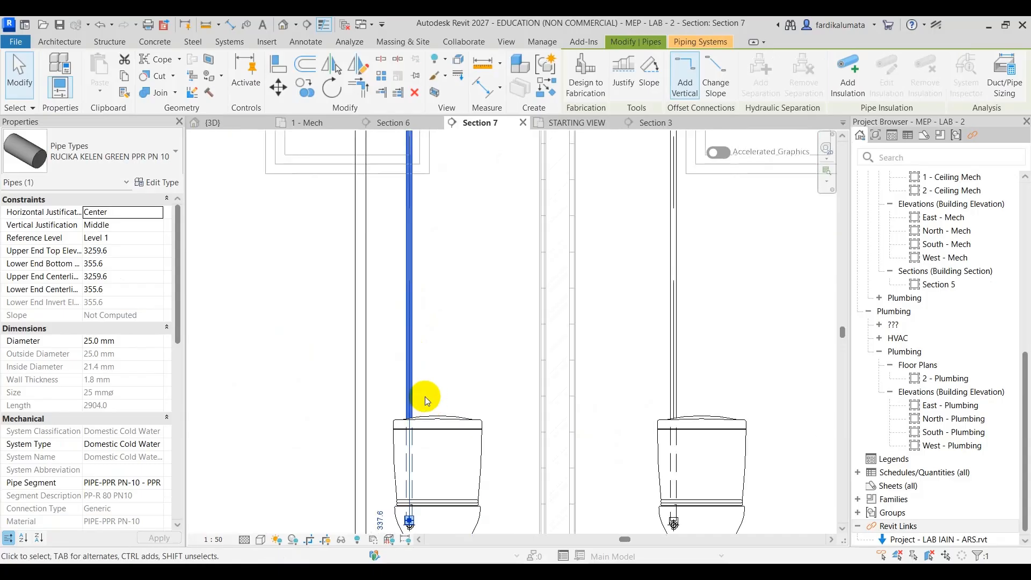
pyautogui.click(425, 396)
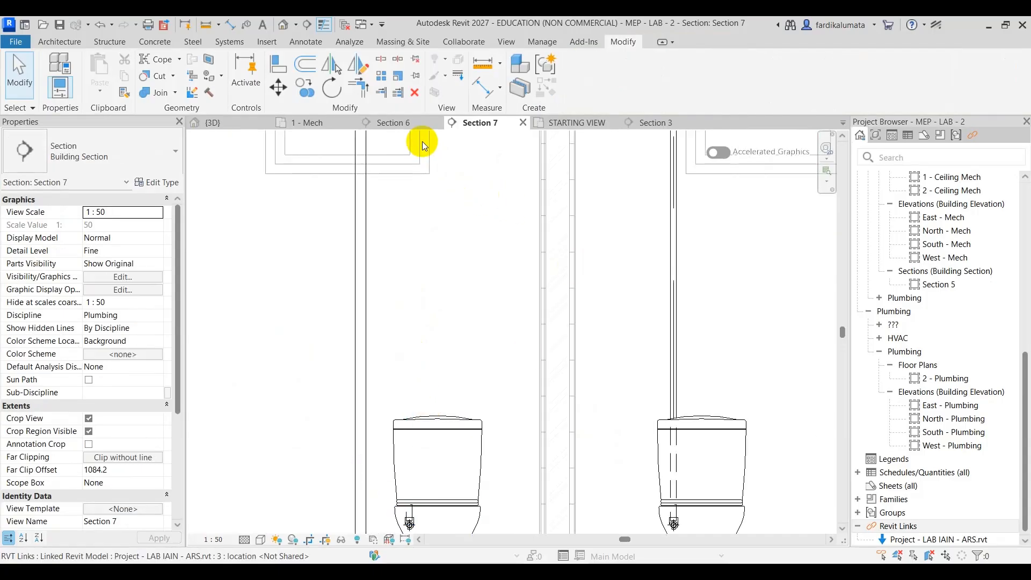
# In Section 6, draw a vertical 25 mm pipe from the third toilet's lower elbow to about 1718 mm elevation, below the window
pyautogui.click(407, 126)
pyautogui.scroll(-3, 511, 265)
pyautogui.moveTo(526, 258); pyautogui.dragTo(542, 141, button='middle')
pyautogui.scroll(3, 515, 309)
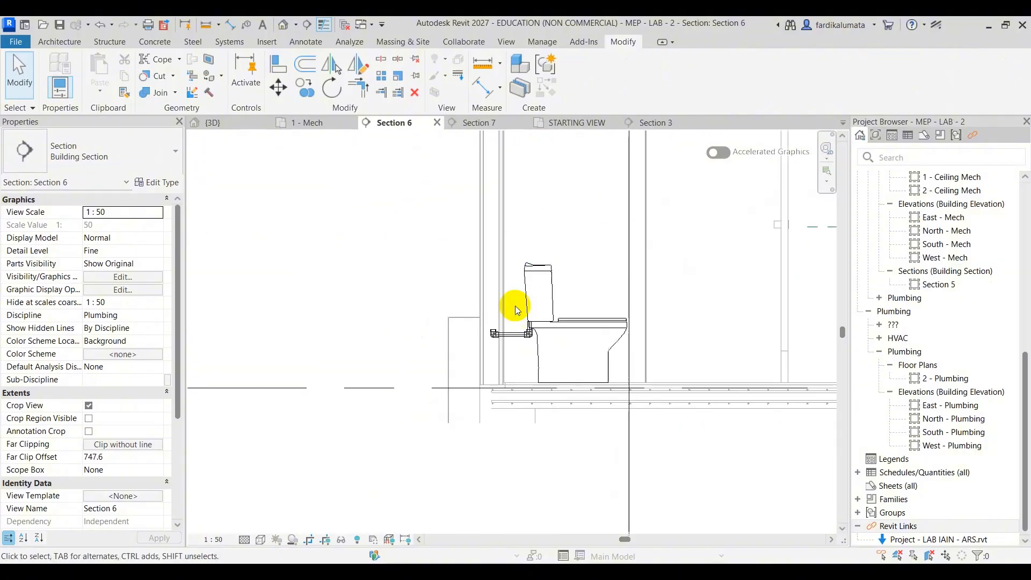
pyautogui.scroll(4, 498, 331)
pyautogui.click(473, 376)
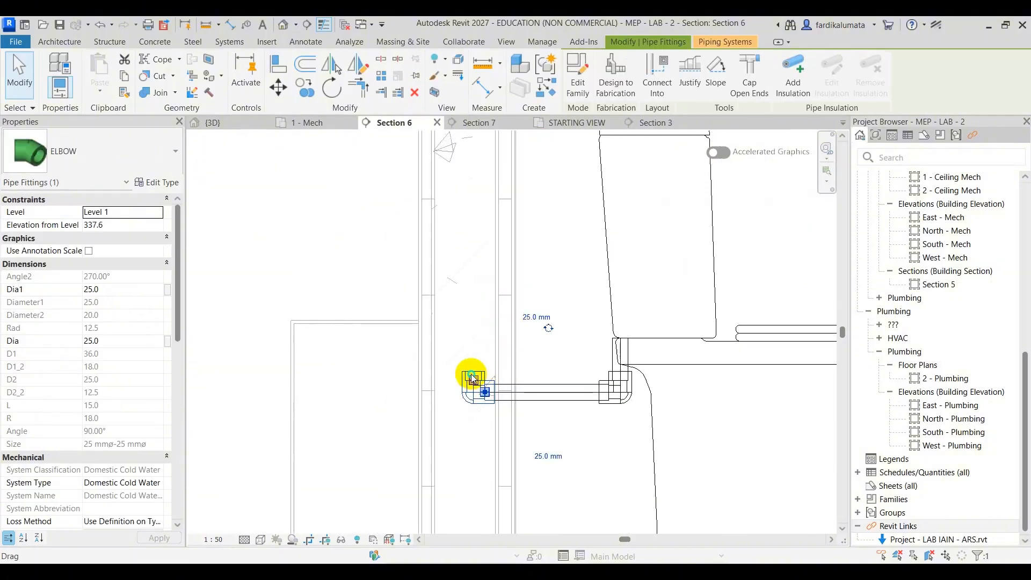
pyautogui.rightClick(472, 377)
pyautogui.click(506, 234)
pyautogui.scroll(-3, 475, 291)
pyautogui.moveTo(475, 291); pyautogui.dragTo(451, 447, button='middle')
pyautogui.scroll(-2, 451, 446)
pyautogui.scroll(4, 451, 249)
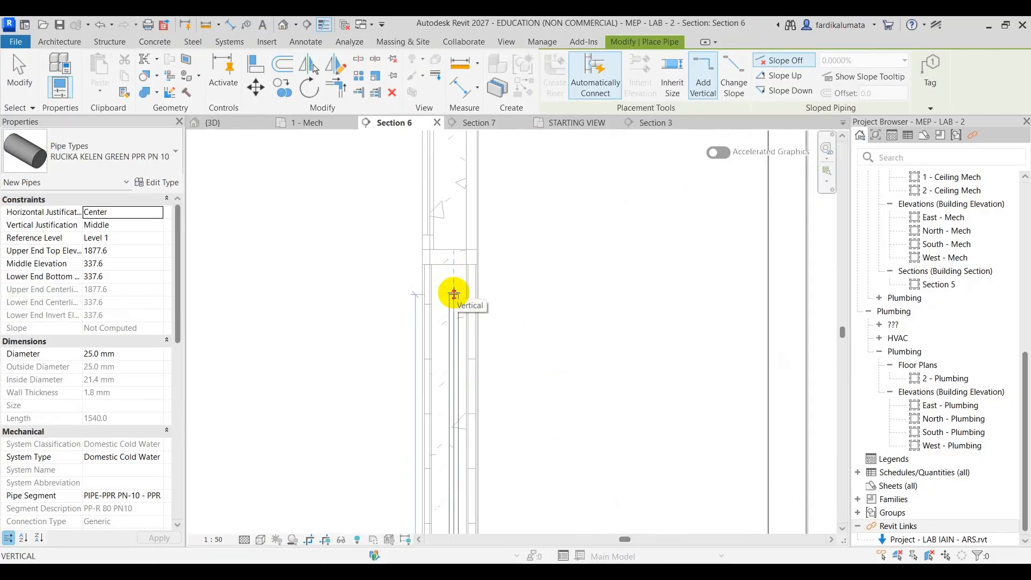
pyautogui.press('Escape')
pyautogui.press('Escape')
# In Section 7, continue the third toilet's pipe from its open upper end horizontally, just past the window's edge
pyautogui.click(483, 123)
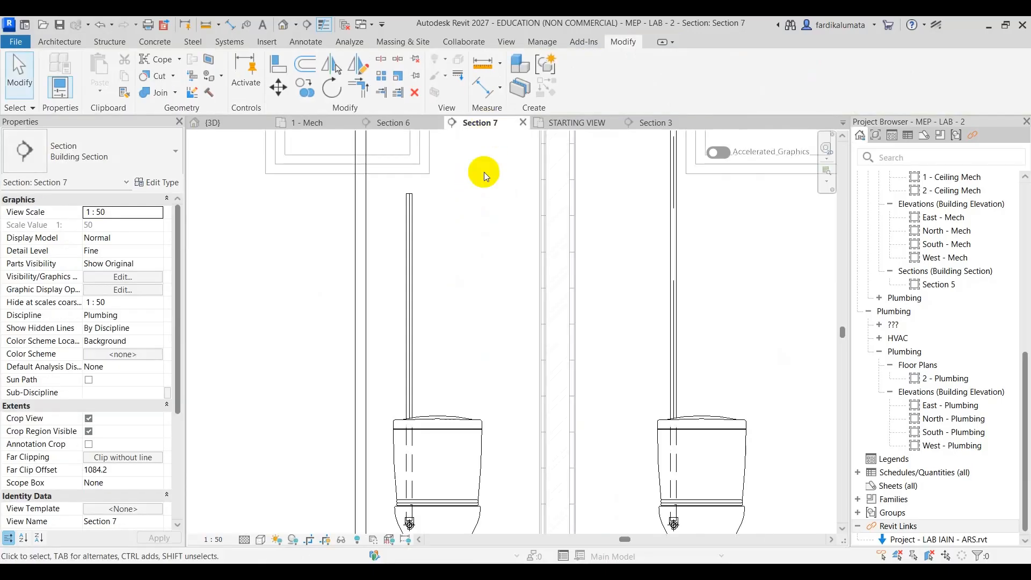
pyautogui.click(404, 246)
pyautogui.rightClick(403, 237)
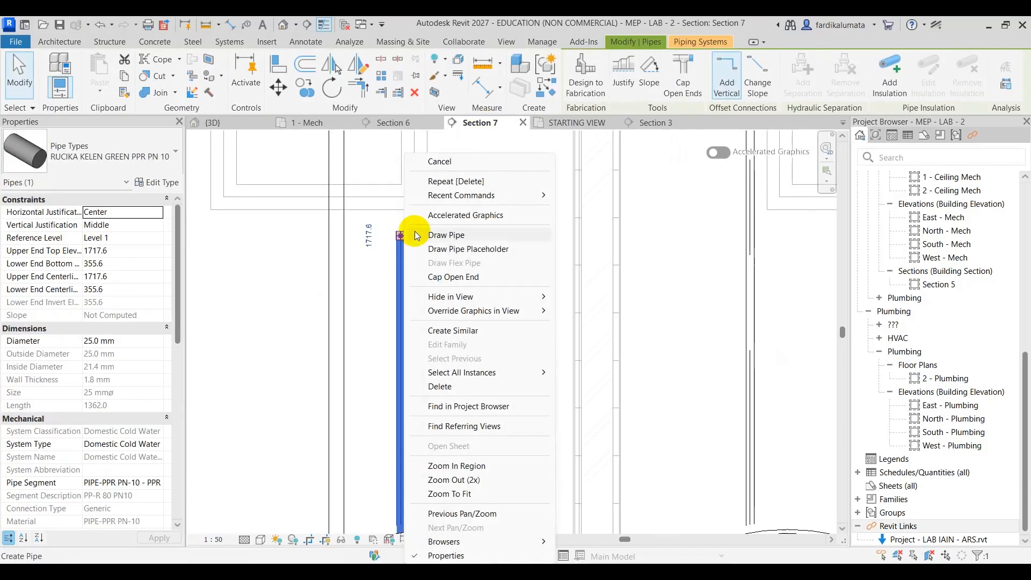
pyautogui.click(413, 232)
pyautogui.click(452, 235)
pyautogui.scroll(-1, 450, 234)
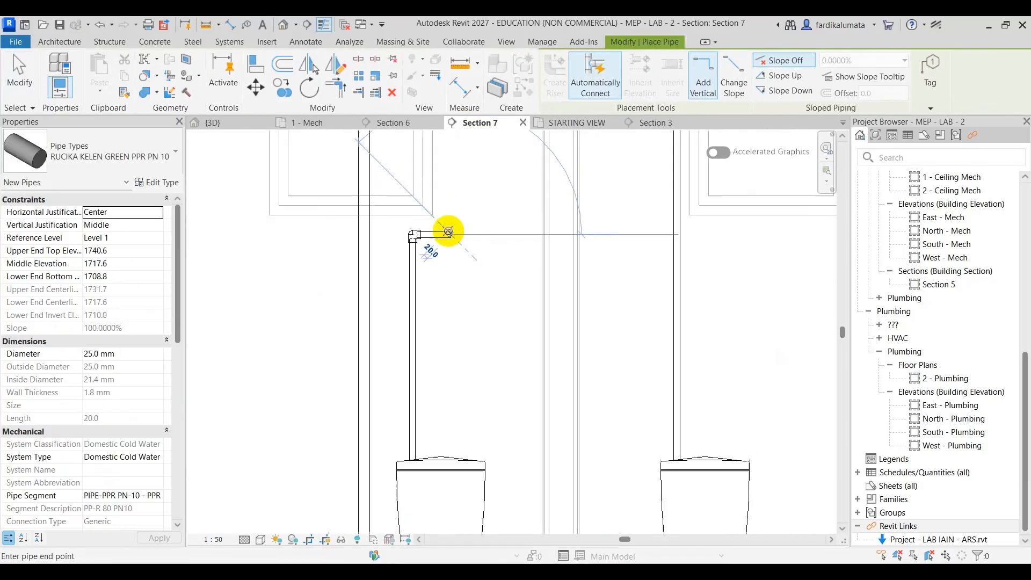
pyautogui.moveTo(449, 233); pyautogui.dragTo(428, 441, button='middle')
pyautogui.scroll(-1, 428, 271)
pyautogui.moveTo(428, 271); pyautogui.dragTo(441, 345, button='middle')
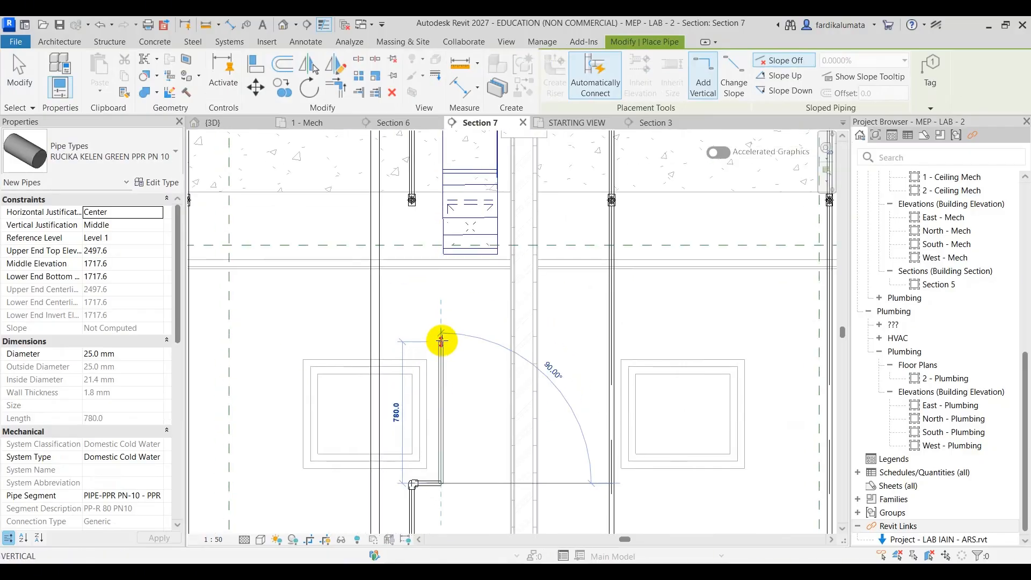
# Run the pipe about 780 mm up beside the window, back to the original riser line, and up to the elbow at the beam
pyautogui.click(441, 340)
pyautogui.click(415, 341)
pyautogui.scroll(4, 410, 210)
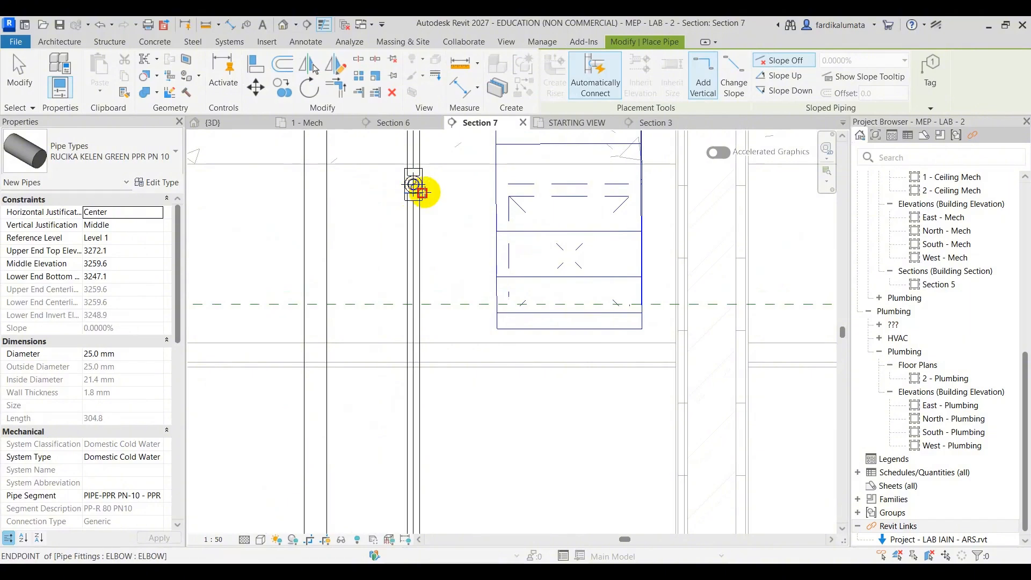
pyautogui.press('Escape')
pyautogui.press('Escape')
# Check the rerouted pipe's elbow in Section 6 and examine the toilet row in 3D
pyautogui.click(410, 125)
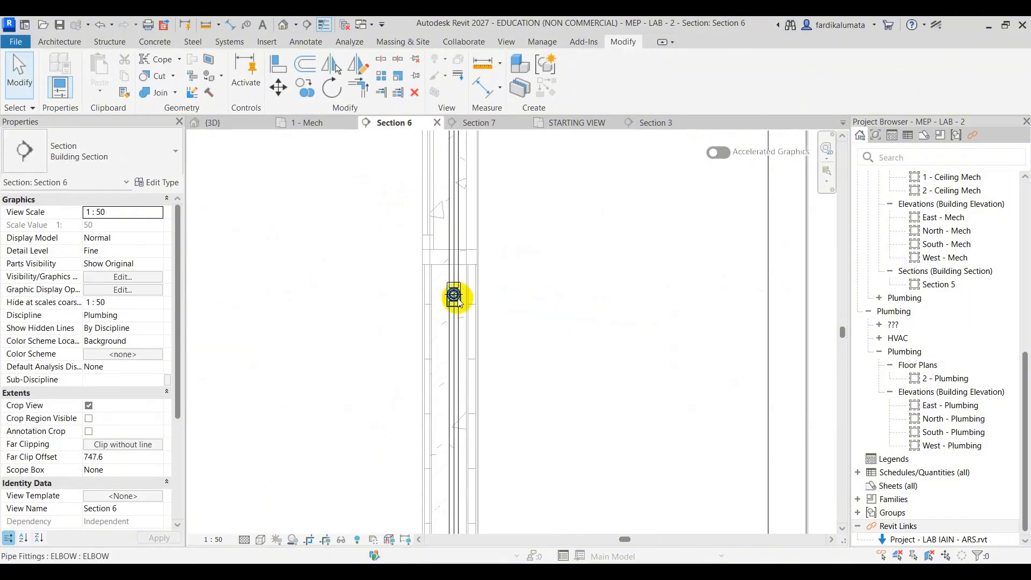
pyautogui.scroll(2, 456, 299)
pyautogui.click(215, 123)
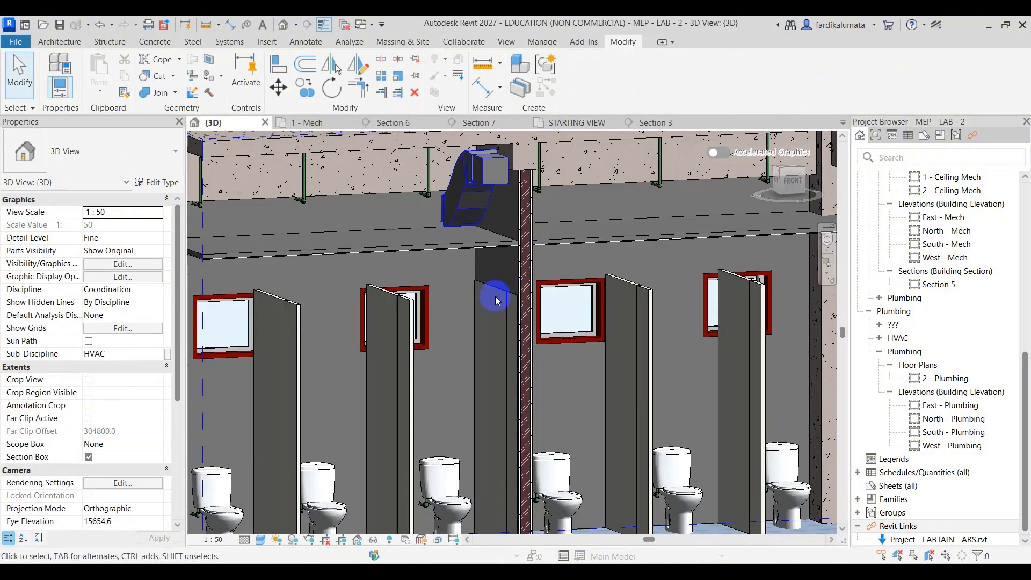
pyautogui.keyDown('shift'); pyautogui.moveTo(495, 300); pyautogui.dragTo(601, 268, button='middle'); pyautogui.keyUp('shift')
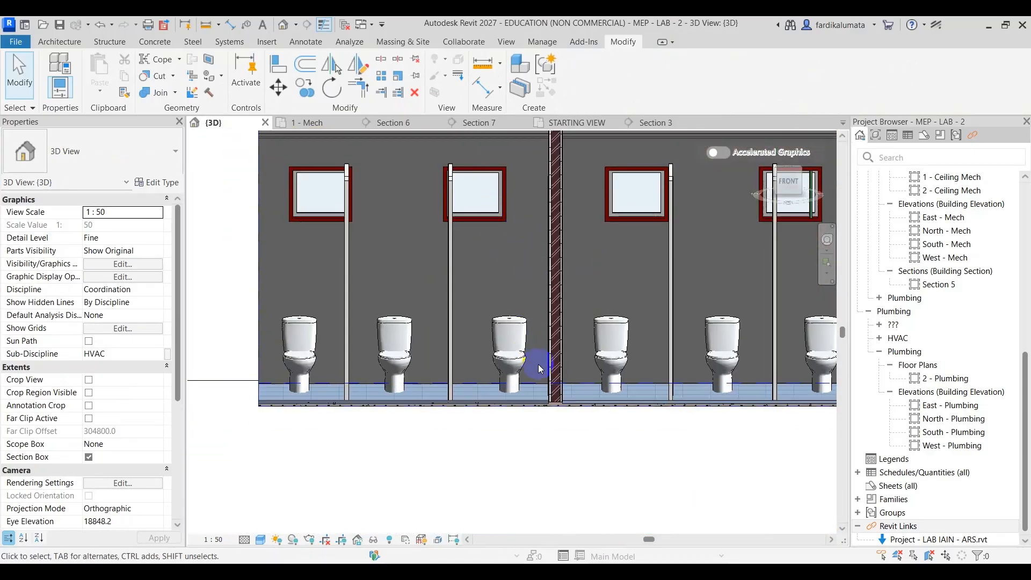
pyautogui.click(261, 249)
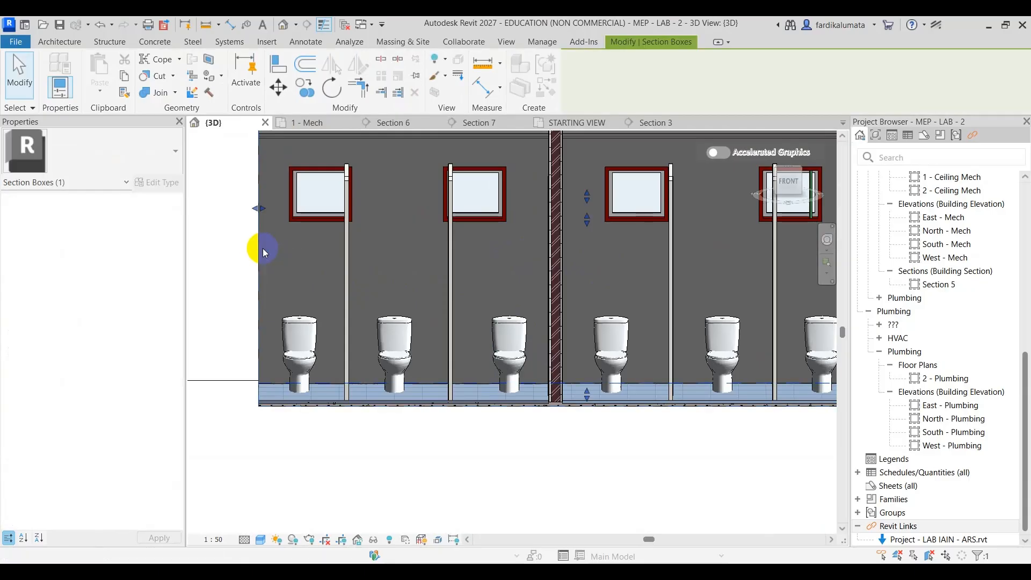
pyautogui.press('Escape')
pyautogui.moveTo(359, 262); pyautogui.dragTo(546, 306, button='middle')
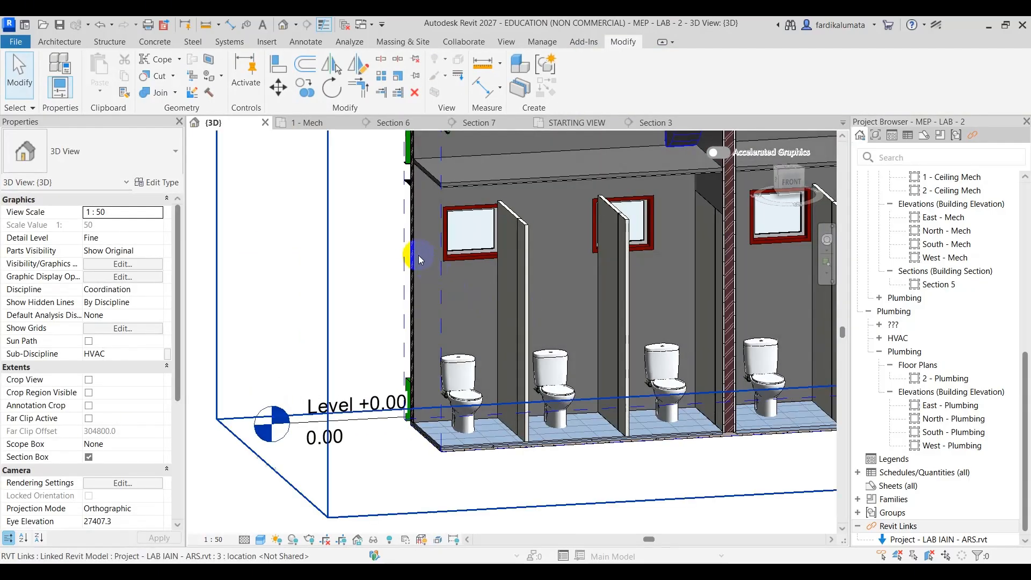
# Select the linked wall behind the toilets in 3D and examine how the rerouted pipe and the other risers pass the windows
pyautogui.click(573, 269)
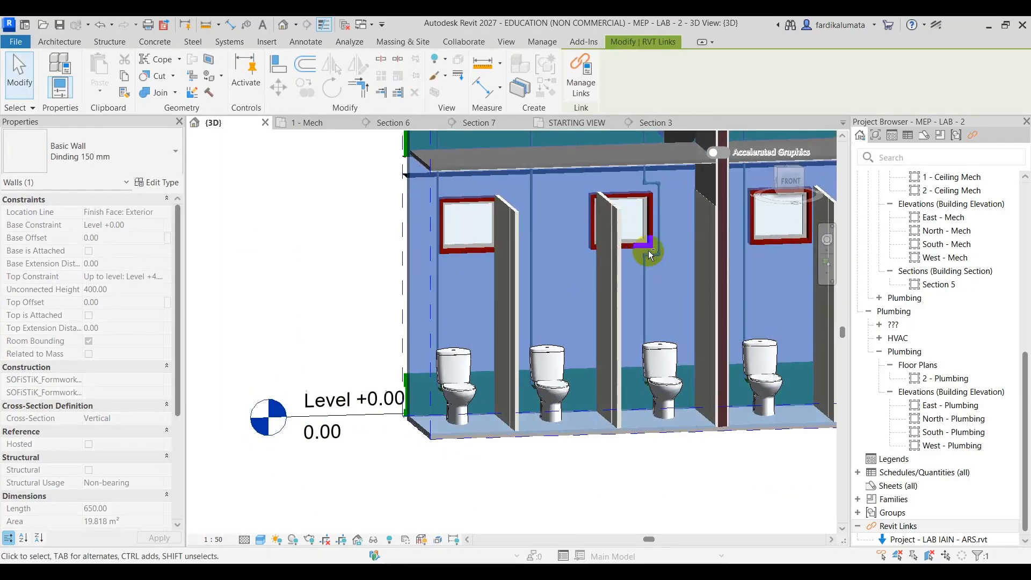
pyautogui.scroll(5, 655, 248)
pyautogui.scroll(-5, 655, 247)
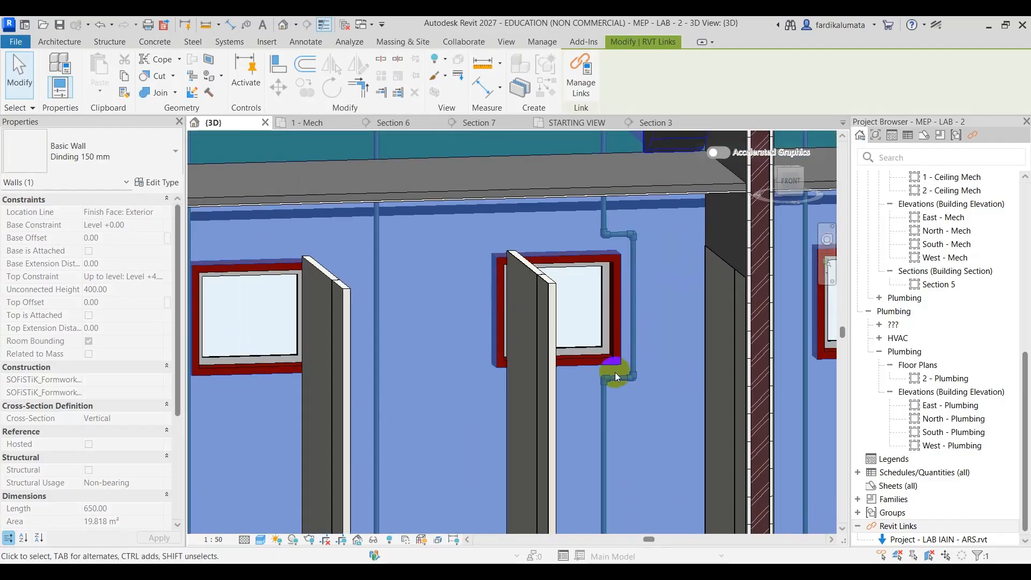
pyautogui.scroll(-3, 607, 345)
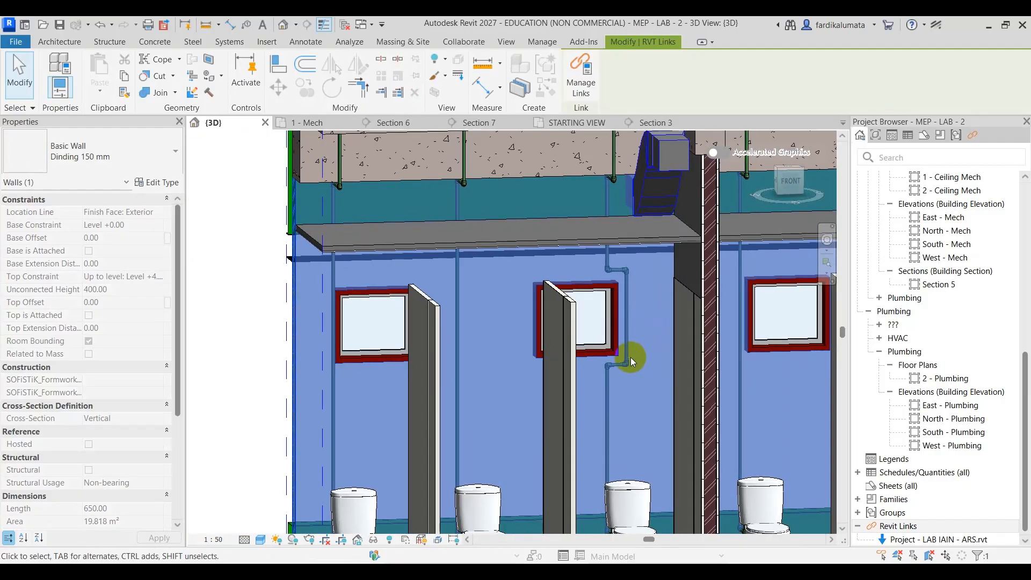
pyautogui.keyDown('shift'); pyautogui.moveTo(628, 360); pyautogui.dragTo(574, 284, button='middle'); pyautogui.keyUp('shift')
pyautogui.scroll(-3, 574, 283)
pyautogui.scroll(3, 576, 349)
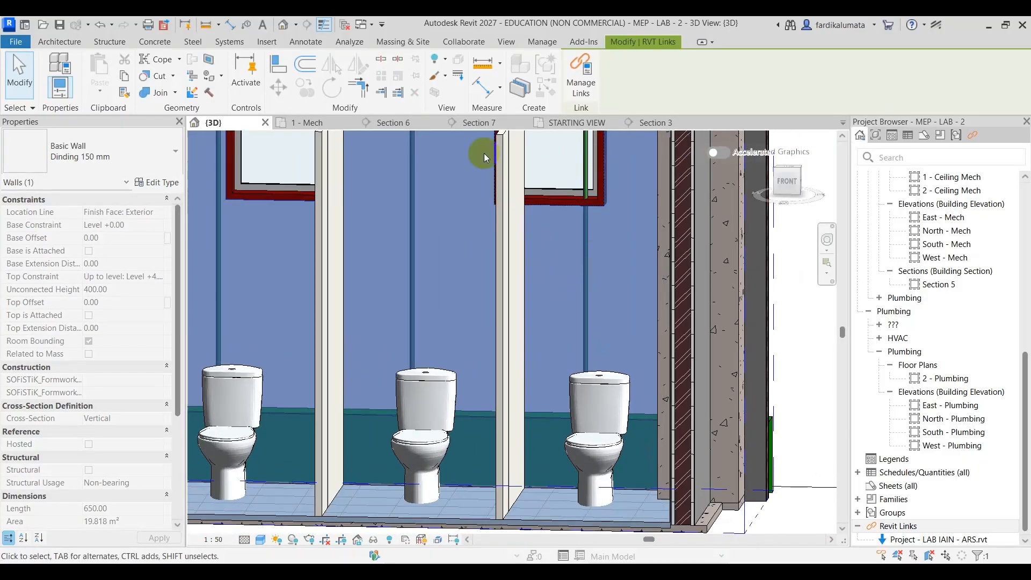
# Move the Section 6 line in the 1 - Mech plan into the sixth toilet's cubicle, through its window
pyautogui.click(329, 123)
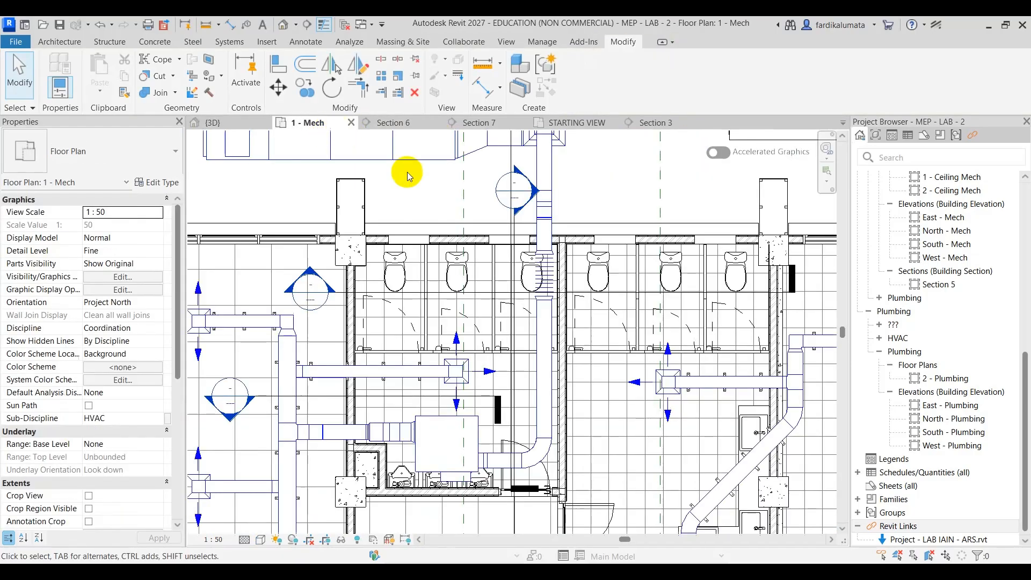
pyautogui.scroll(-2, 482, 236)
pyautogui.scroll(2, 490, 233)
pyautogui.click(490, 236)
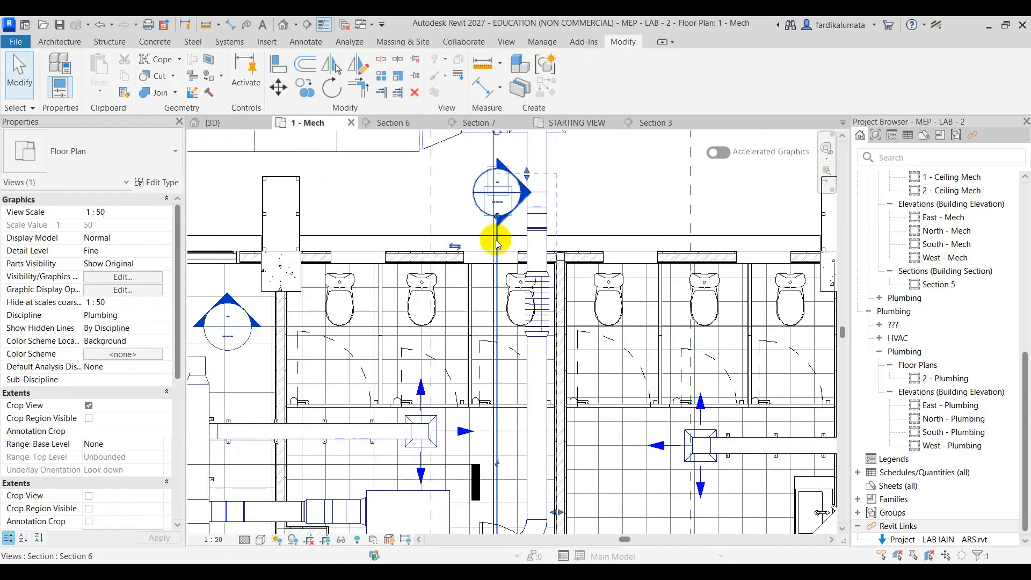
pyautogui.moveTo(490, 236); pyautogui.dragTo(382, 229, button='middle')
pyautogui.moveTo(396, 305); pyautogui.dragTo(574, 306)
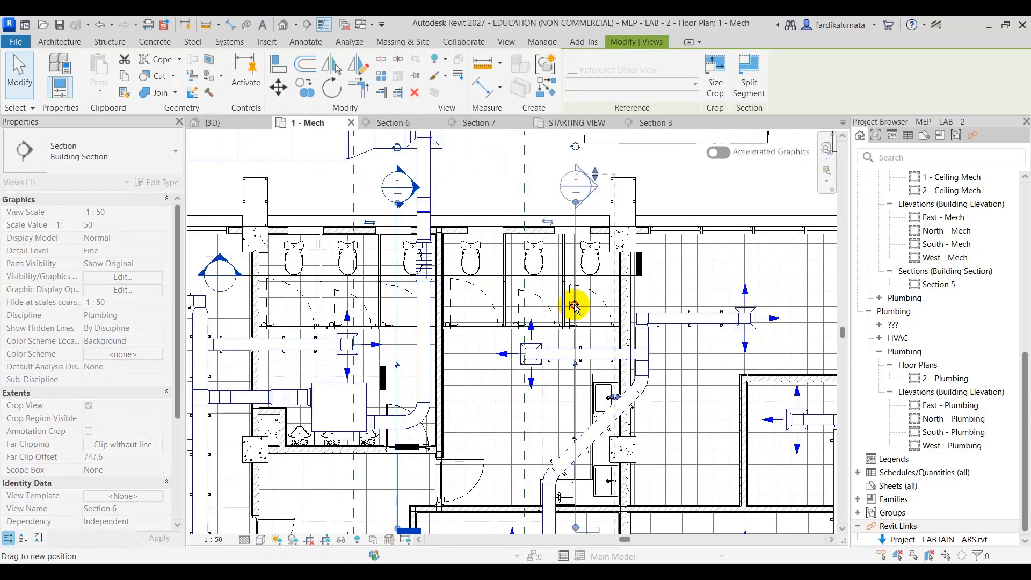
pyautogui.press('Escape')
pyautogui.scroll(3, 563, 177)
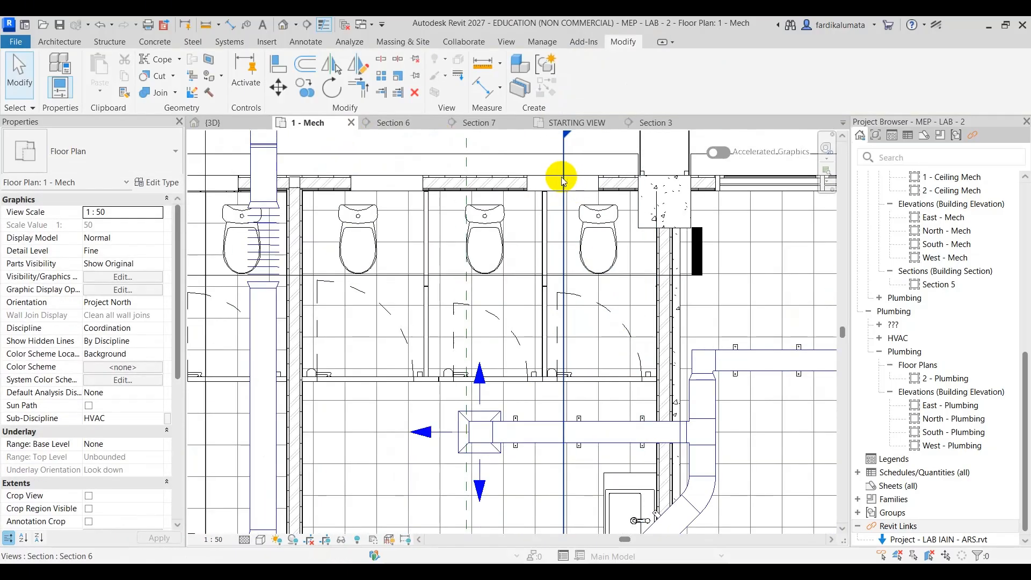
# Open Section 6 from its line in the 1 - Mech plan and delete the vertical pipe behind the sixth toilet
pyautogui.click(563, 168)
pyautogui.rightClick(566, 165)
pyautogui.click(603, 255)
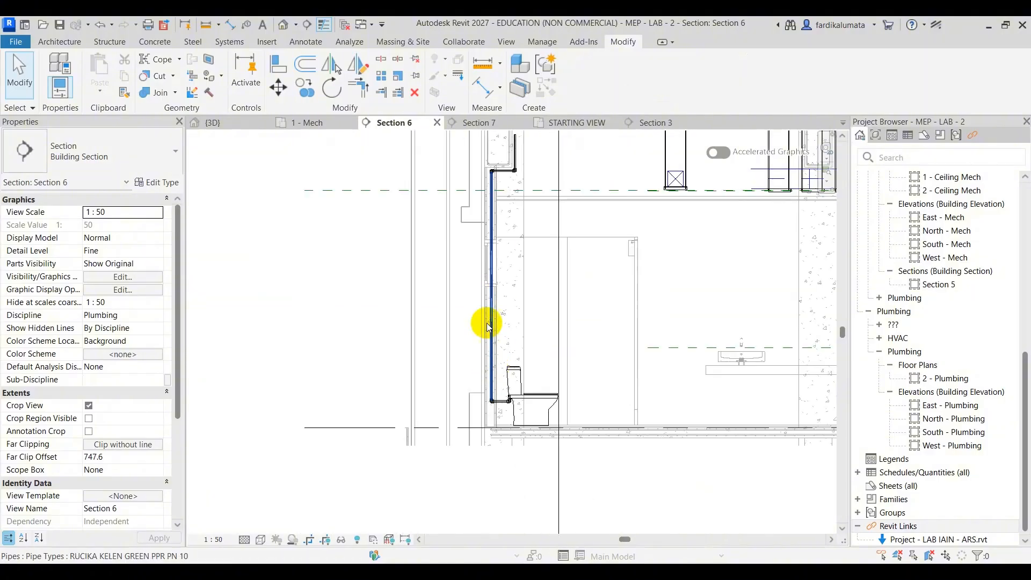
pyautogui.scroll(4, 490, 264)
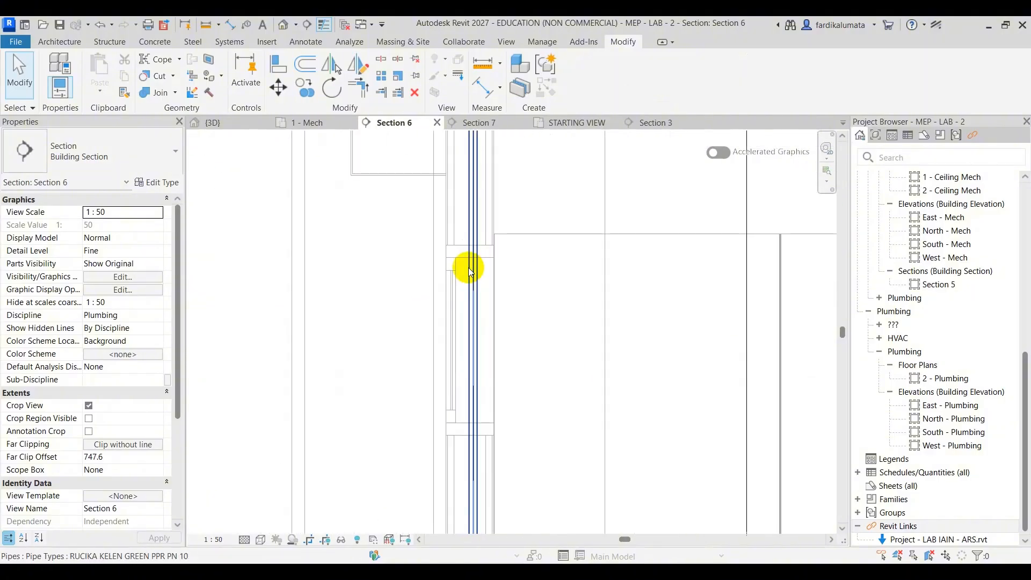
pyautogui.scroll(4, 455, 274)
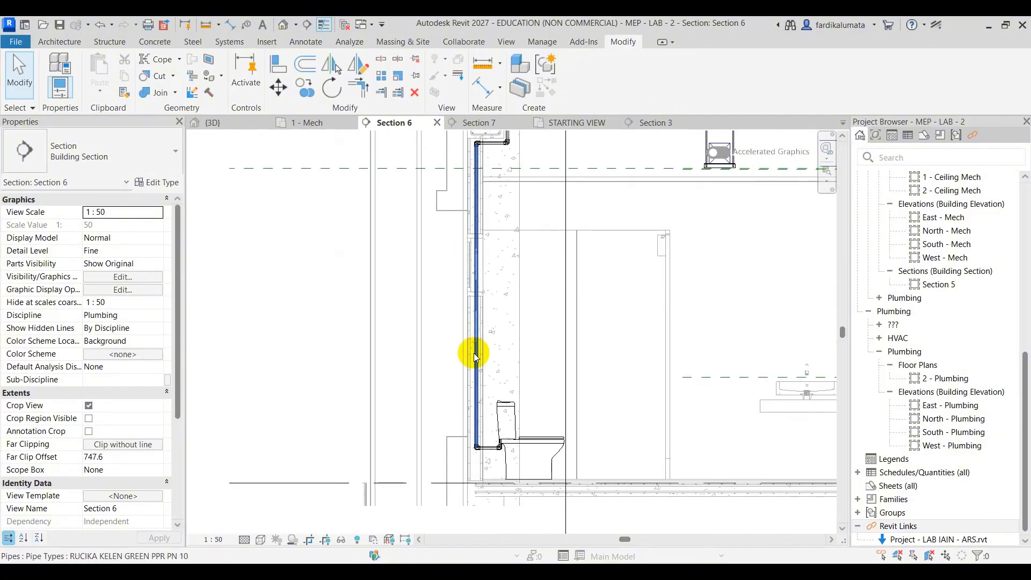
pyautogui.scroll(1, 478, 290)
pyautogui.click(478, 274)
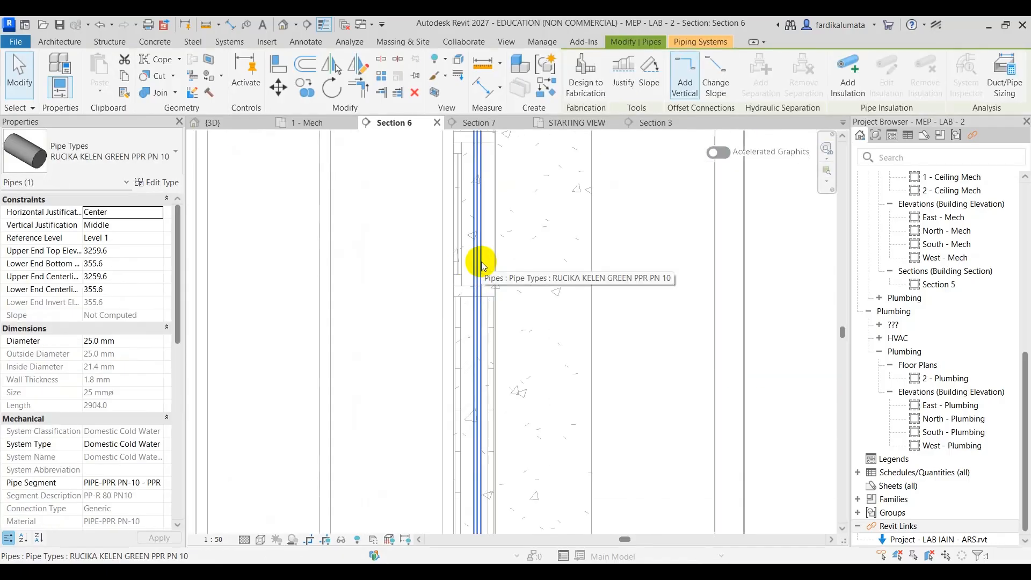
pyautogui.press('Delete')
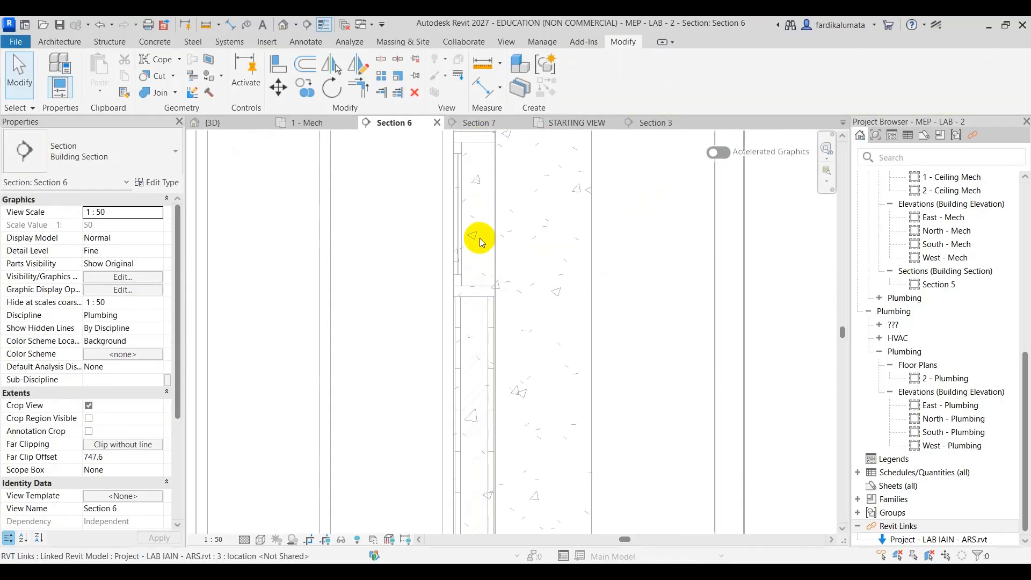
# Examine the open elbow behind the toilet in Section 6 and the sixth riser's position against the window in Section 7
pyautogui.scroll(-5, 481, 243)
pyautogui.scroll(3, 467, 394)
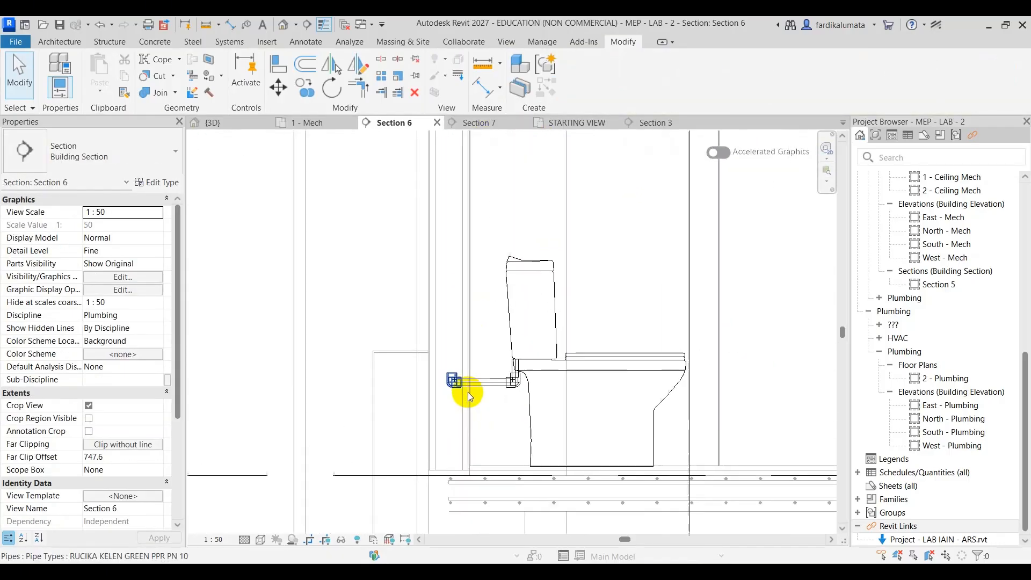
pyautogui.click(487, 124)
pyautogui.scroll(-4, 516, 223)
pyautogui.scroll(2, 617, 261)
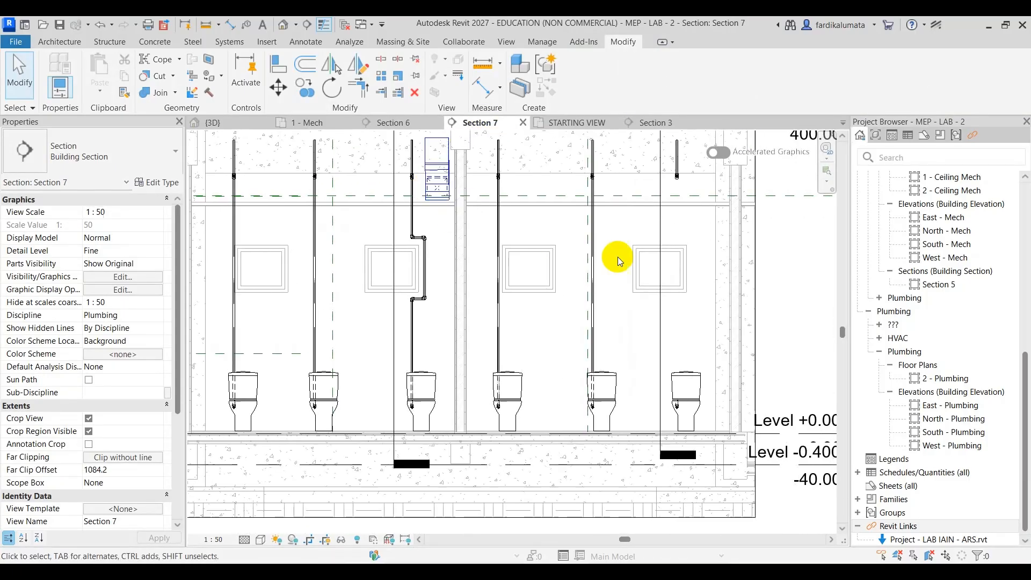
pyautogui.scroll(-1, 617, 260)
pyautogui.scroll(4, 592, 208)
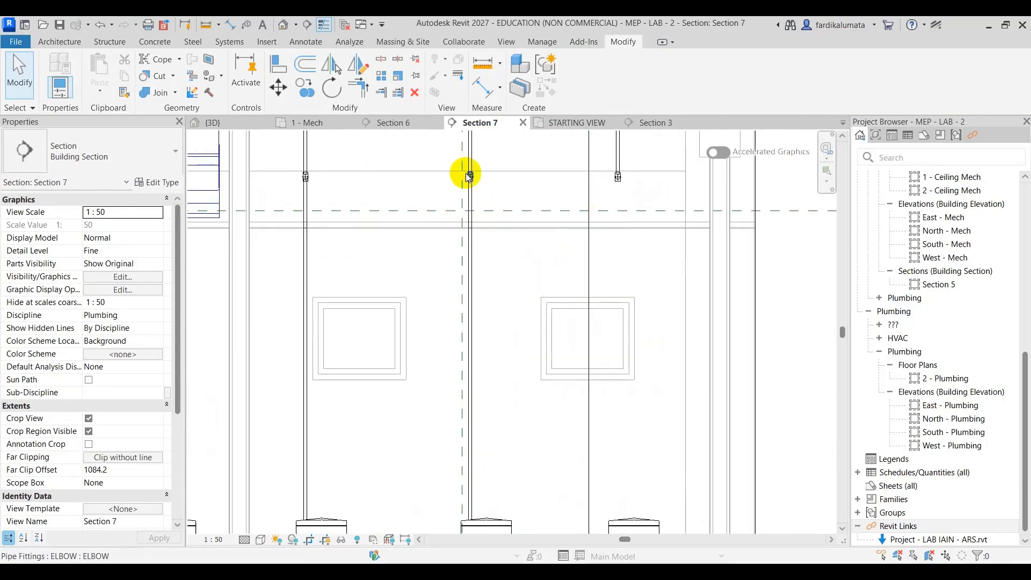
# In Section 6, draw a 25 mm pipe from the elbow in the wall about 1377 mm up to just below the window
pyautogui.click(423, 124)
pyautogui.scroll(-3, 442, 362)
pyautogui.click(439, 377)
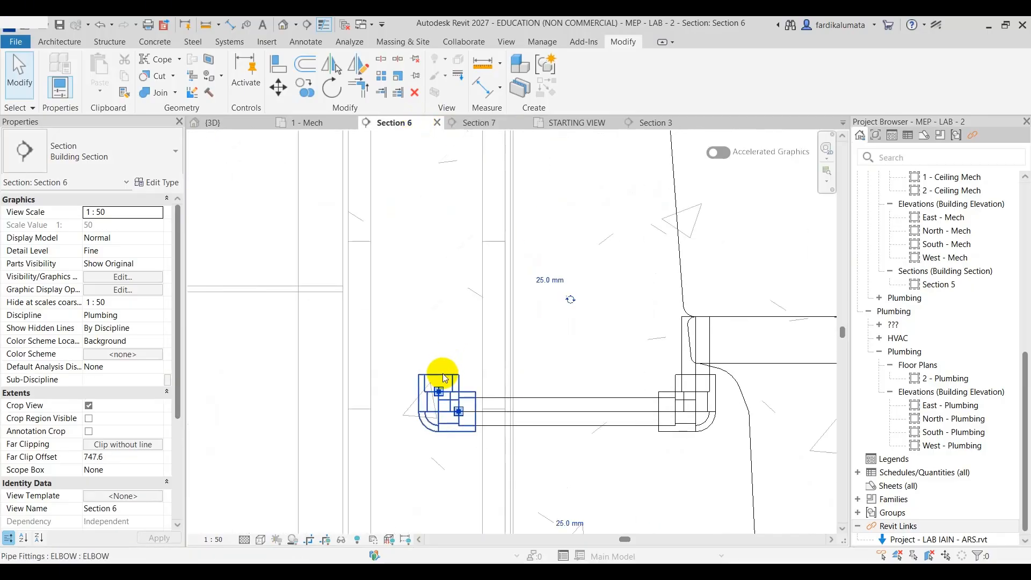
pyautogui.rightClick(444, 378)
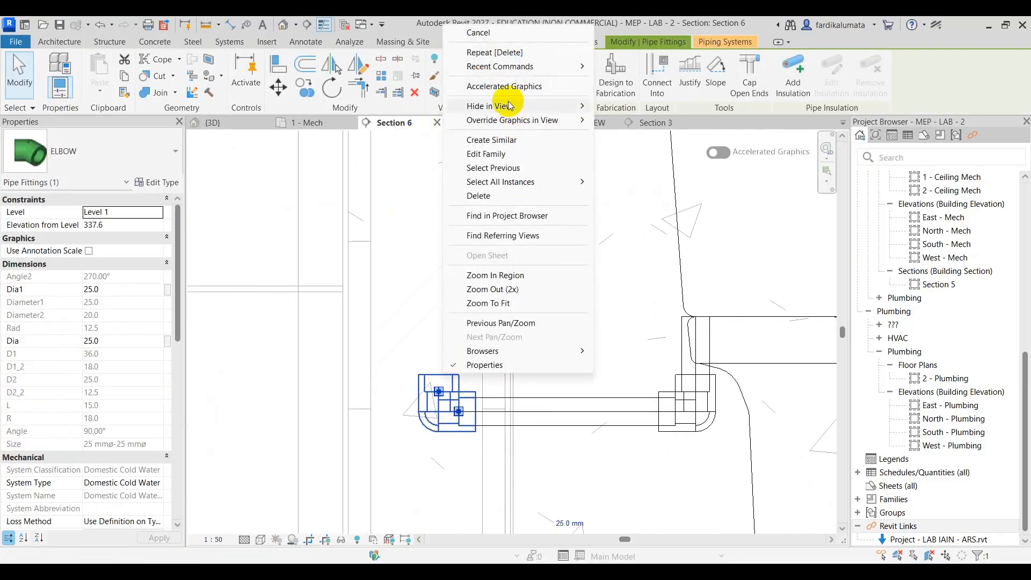
pyautogui.click(507, 153)
pyautogui.rightClick(446, 402)
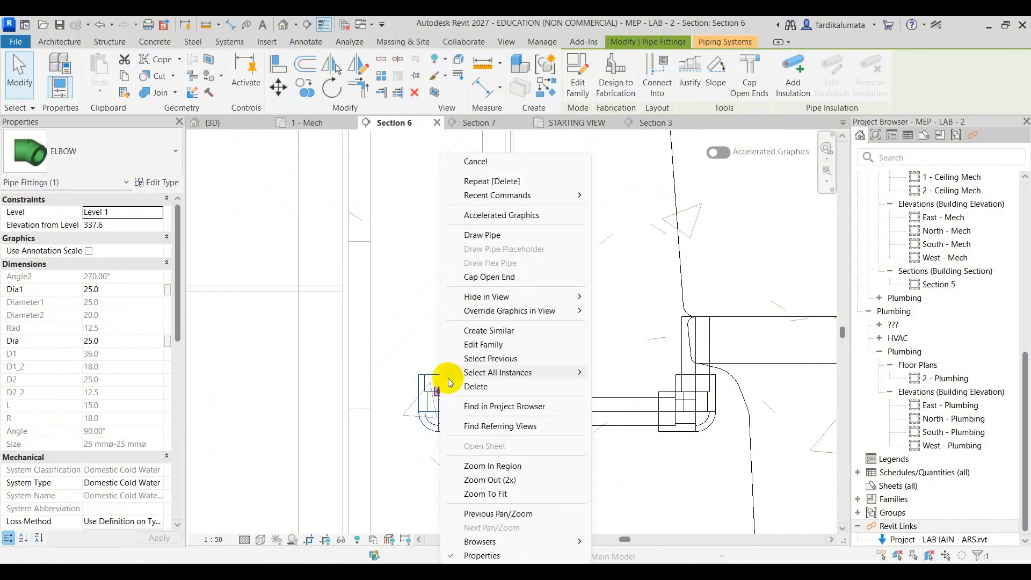
pyautogui.click(476, 237)
pyautogui.scroll(5, 437, 260)
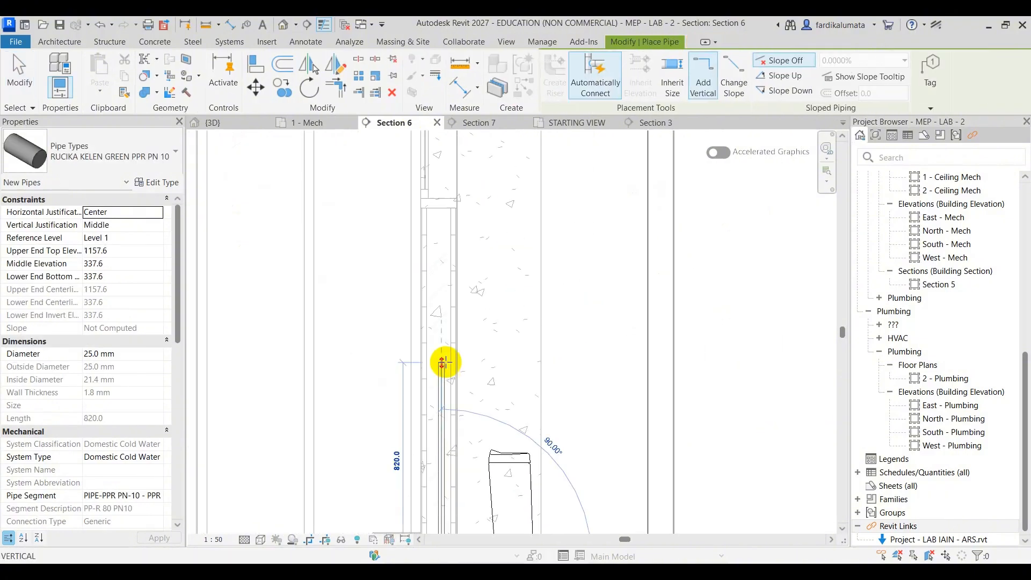
pyautogui.scroll(4, 443, 215)
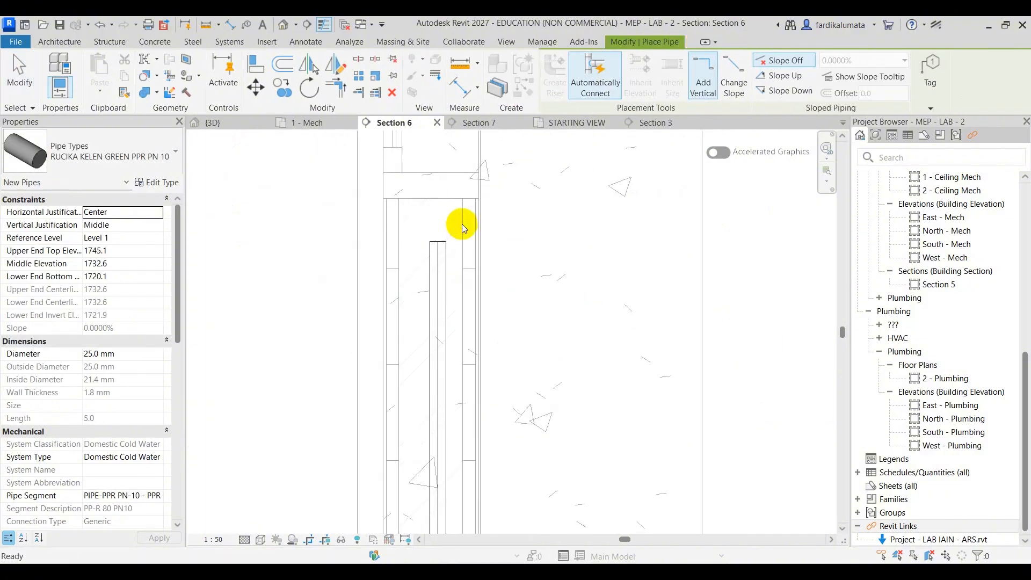
pyautogui.press('Escape')
pyautogui.press('Escape')
# In Section 7, continue from the new pipe's upper end with a horizontal run of about 200 mm past the window's edge
pyautogui.click(475, 122)
pyautogui.moveTo(613, 285); pyautogui.dragTo(490, 243, button='middle')
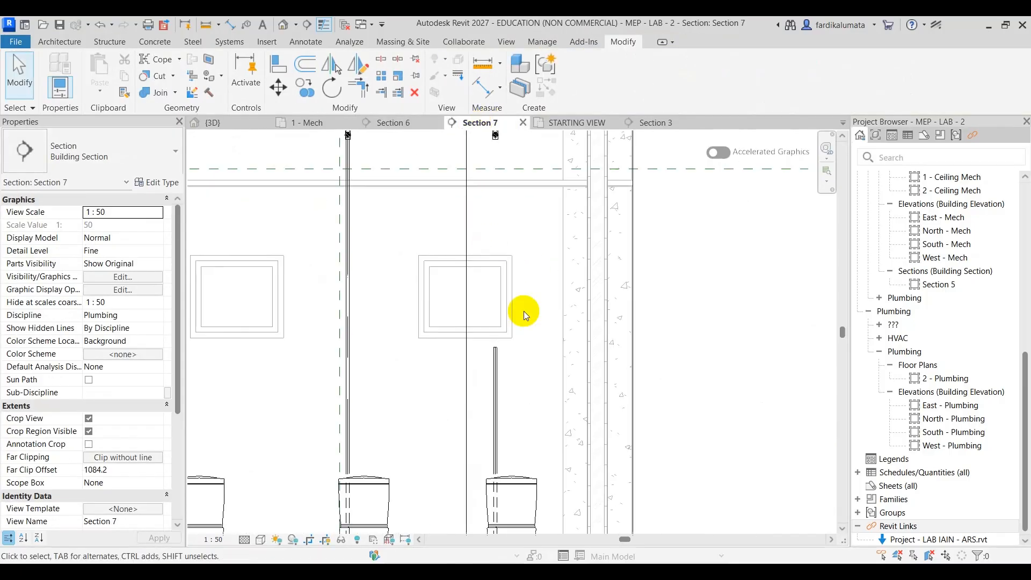
pyautogui.scroll(1, 540, 355)
pyautogui.click(482, 363)
pyautogui.rightClick(482, 344)
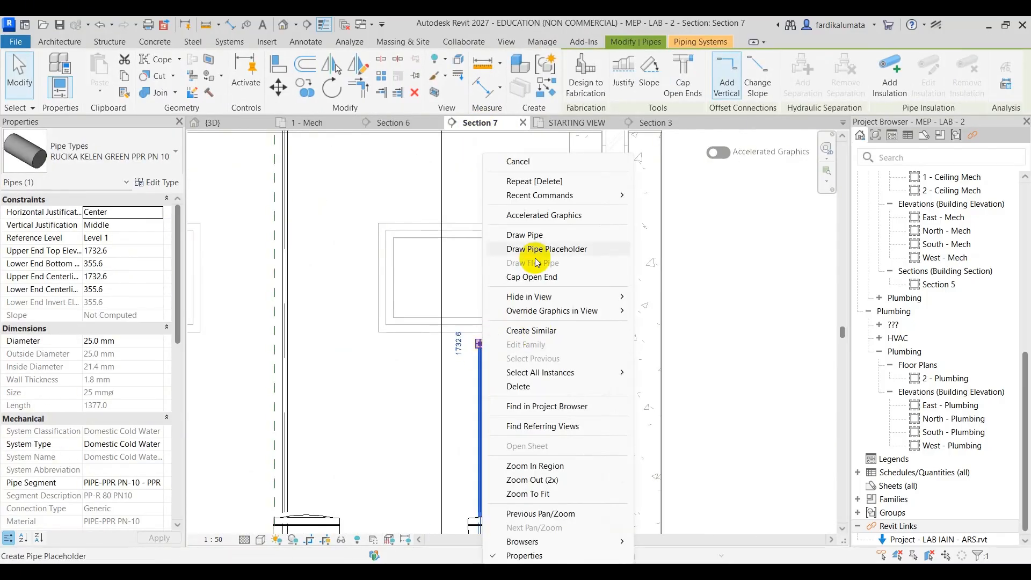
pyautogui.click(528, 232)
pyautogui.scroll(1, 513, 341)
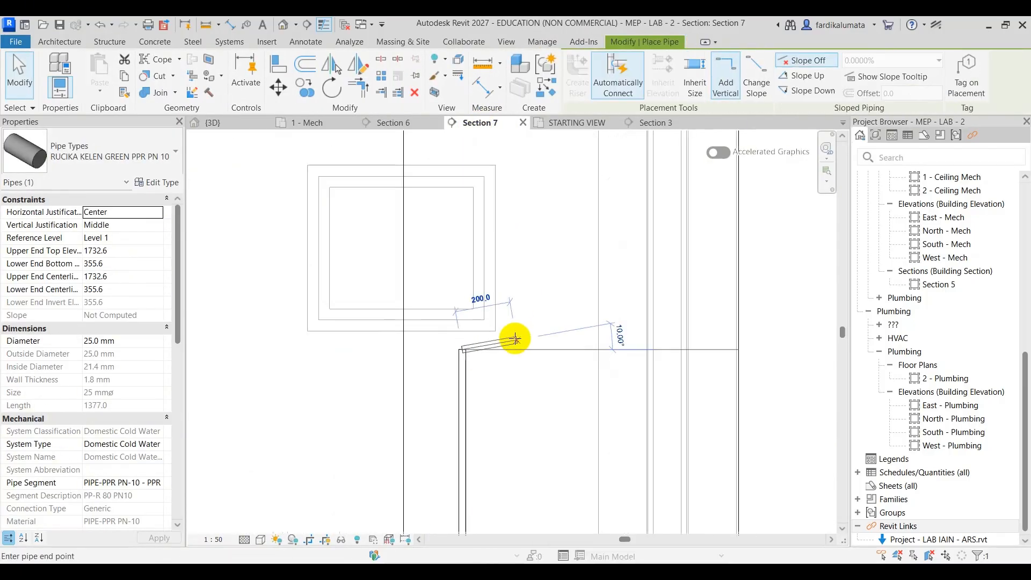
pyautogui.click(517, 223)
# Run the pipe about 740 mm up beside the sixth toilet's window, back to the riser line, and up to the elbow at the beam
pyautogui.moveTo(518, 173); pyautogui.dragTo(534, 325, button='middle')
pyautogui.scroll(-2, 534, 326)
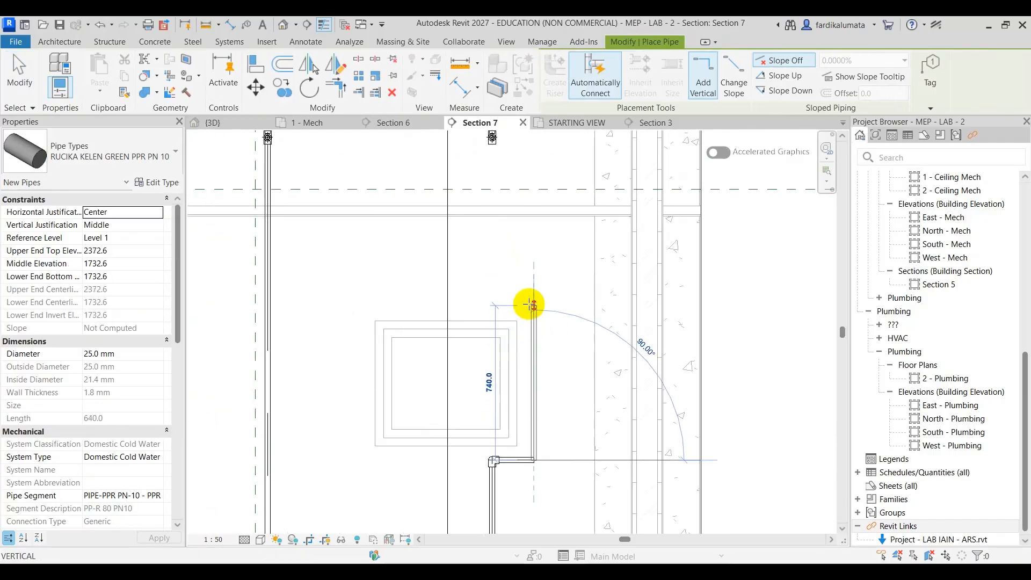
pyautogui.click(531, 304)
pyautogui.click(491, 302)
pyautogui.moveTo(492, 237); pyautogui.dragTo(494, 334, button='middle')
pyautogui.scroll(2, 494, 232)
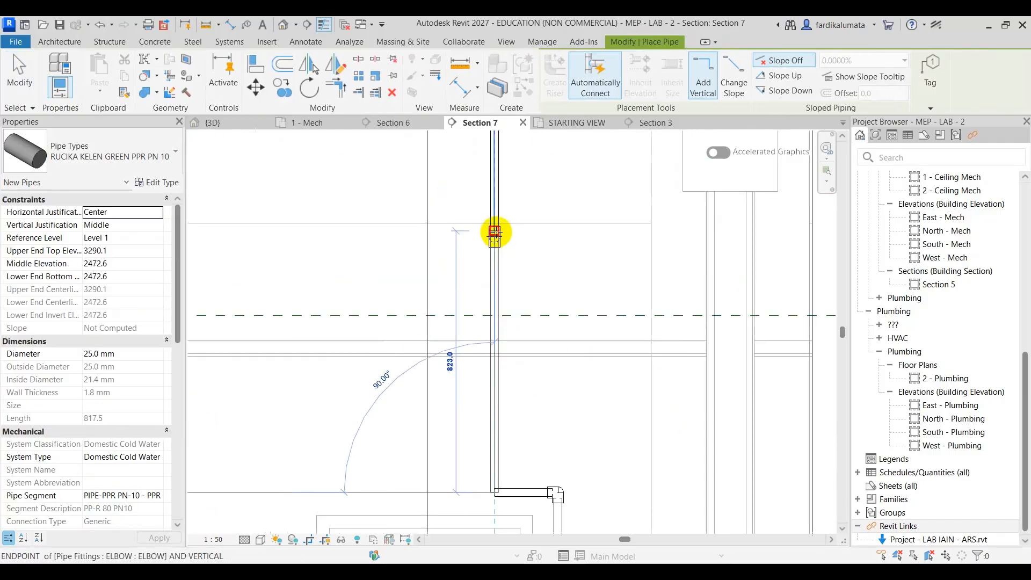
pyautogui.click(508, 230)
pyautogui.press('Escape')
pyautogui.press('Escape')
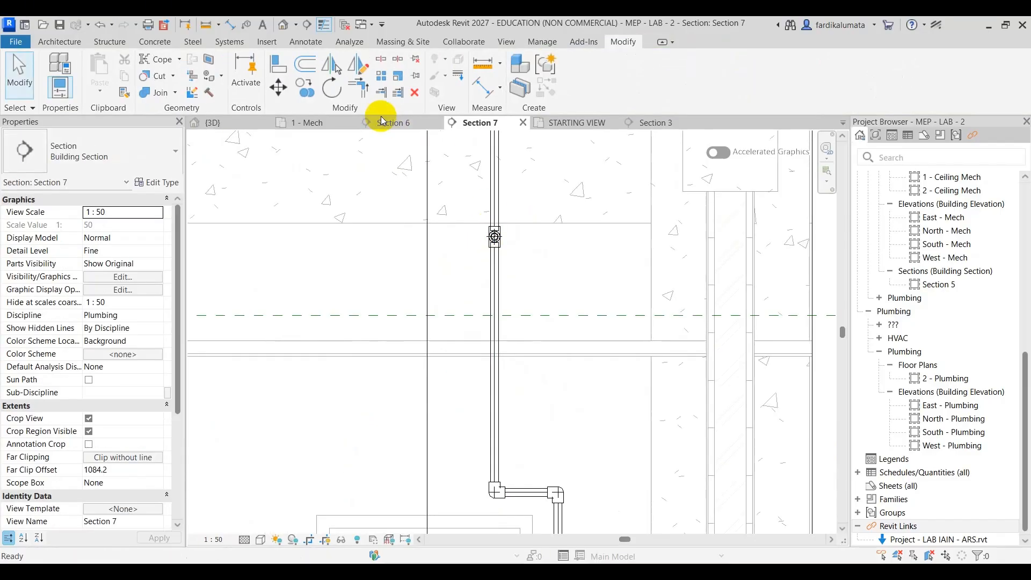
# Check the sixth toilet's rerouted pipe in Section 6 and view the whole toilet row in 3D
pyautogui.click(393, 122)
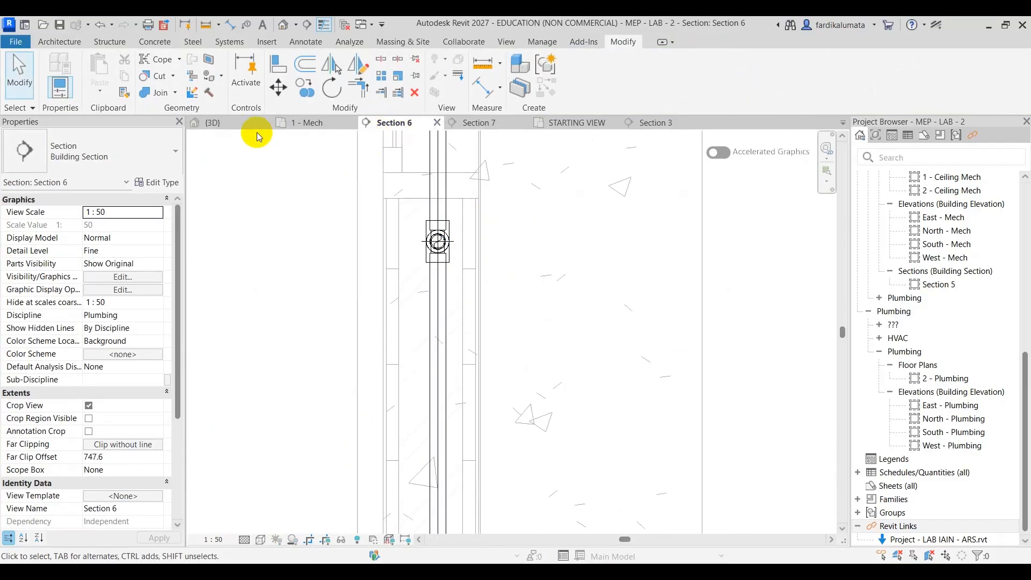
pyautogui.click(232, 123)
pyautogui.scroll(-3, 585, 266)
pyautogui.keyDown('shift'); pyautogui.moveTo(587, 268); pyautogui.dragTo(684, 293, button='middle'); pyautogui.keyUp('shift')
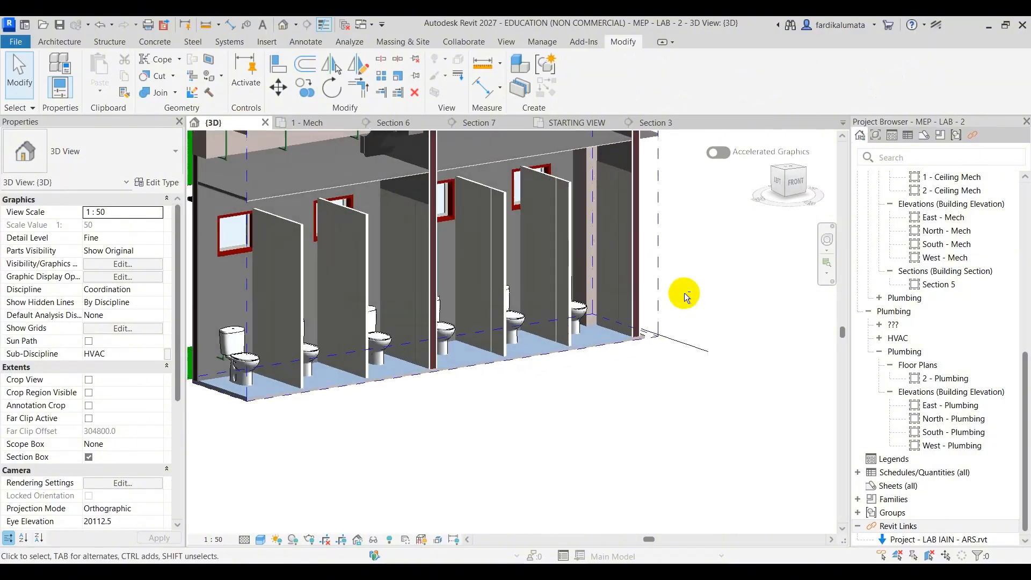
pyautogui.scroll(-1, 577, 333)
pyautogui.moveTo(577, 333); pyautogui.dragTo(674, 360, button='middle')
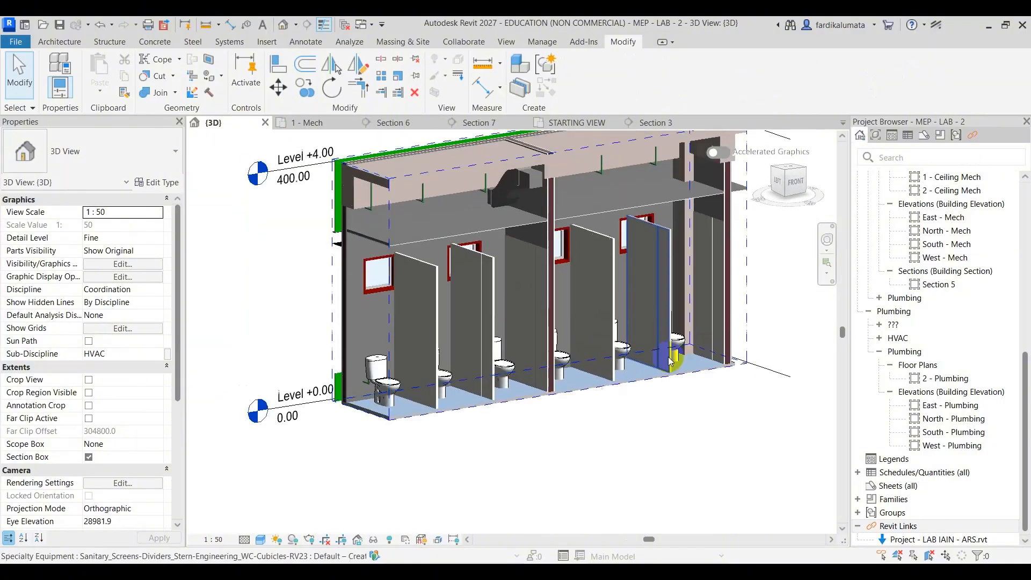
# Select the linked wall behind the toilets in 3D and inspect both rerouted risers around their windows
pyautogui.press('Tab')
pyautogui.click(341, 323)
pyautogui.keyDown('shift'); pyautogui.moveTo(600, 326); pyautogui.dragTo(491, 295, button='middle'); pyautogui.keyUp('shift')
pyautogui.scroll(6, 504, 223)
pyautogui.scroll(-6, 514, 378)
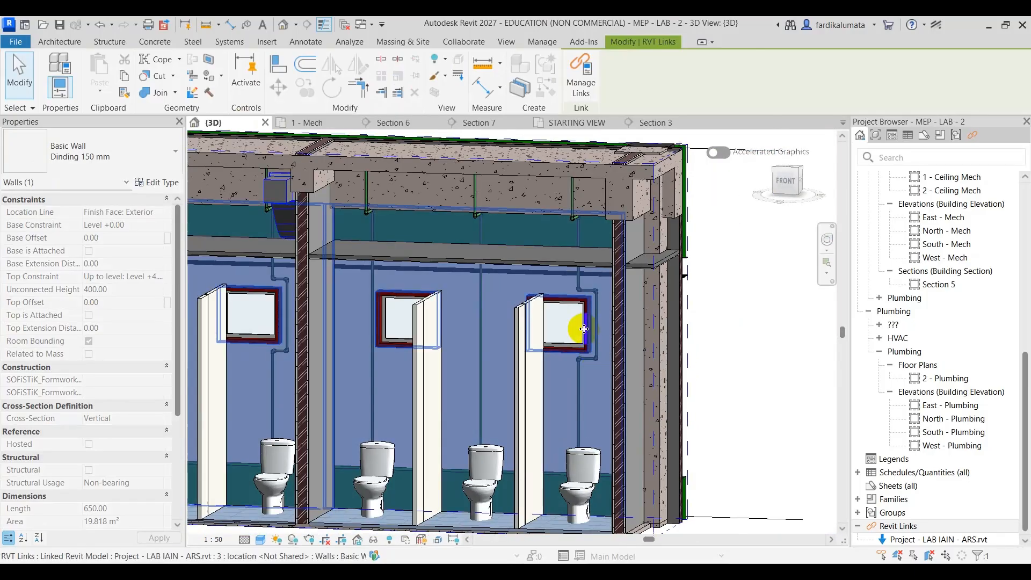
pyautogui.moveTo(584, 329)
pyautogui.keyDown('shift'); pyautogui.mouseDown(button='middle')
pyautogui.moveTo(623, 306)
pyautogui.moveTo(624, 358)
pyautogui.moveTo(695, 396)
pyautogui.moveTo(637, 402)
pyautogui.moveTo(621, 347)
pyautogui.moveTo(596, 328)
pyautogui.mouseUp(button='middle'); pyautogui.keyUp('shift')
pyautogui.scroll(4, 567, 308)
pyautogui.press('Escape')
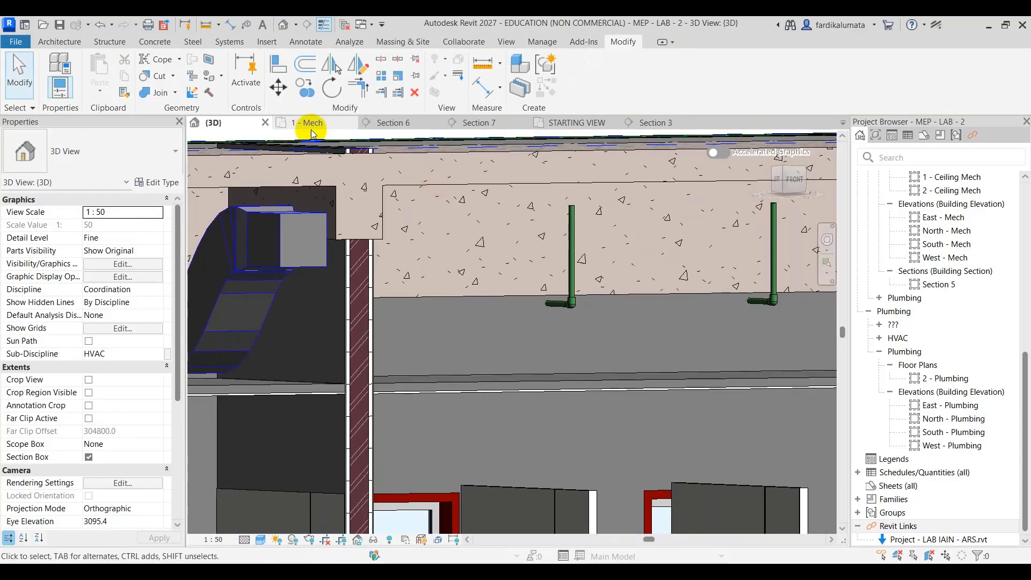
# Examine the horizontal pipe branches and elbows below the beam in 3D, including their position relative to the flexible duct
pyautogui.scroll(-3, 741, 343)
pyautogui.moveTo(713, 327)
pyautogui.keyDown('shift'); pyautogui.mouseDown(button='middle')
pyautogui.moveTo(608, 352)
pyautogui.moveTo(537, 318)
pyautogui.moveTo(556, 330)
pyautogui.mouseUp(button='middle'); pyautogui.keyUp('shift')
pyautogui.scroll(5, 646, 357)
pyautogui.keyDown('shift'); pyautogui.moveTo(631, 369); pyautogui.dragTo(566, 458, button='middle'); pyautogui.keyUp('shift')
pyautogui.scroll(2, 540, 313)
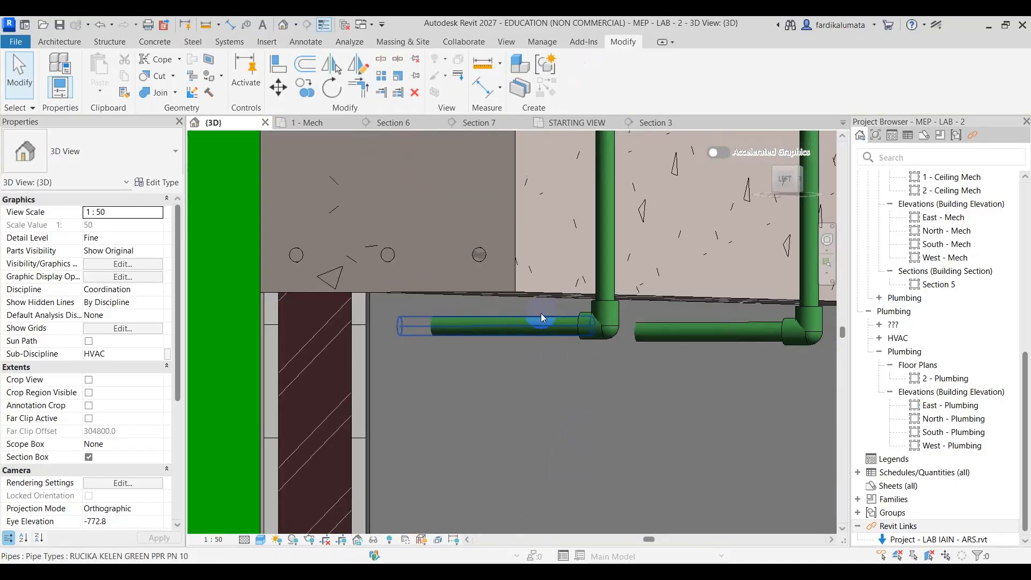
pyautogui.scroll(-5, 565, 337)
pyautogui.moveTo(587, 341); pyautogui.dragTo(473, 290, button='middle')
pyautogui.keyDown('shift'); pyautogui.moveTo(622, 317); pyautogui.dragTo(626, 333, button='middle'); pyautogui.keyUp('shift')
pyautogui.keyDown('shift'); pyautogui.moveTo(544, 282); pyautogui.dragTo(535, 287, button='middle'); pyautogui.keyUp('shift')
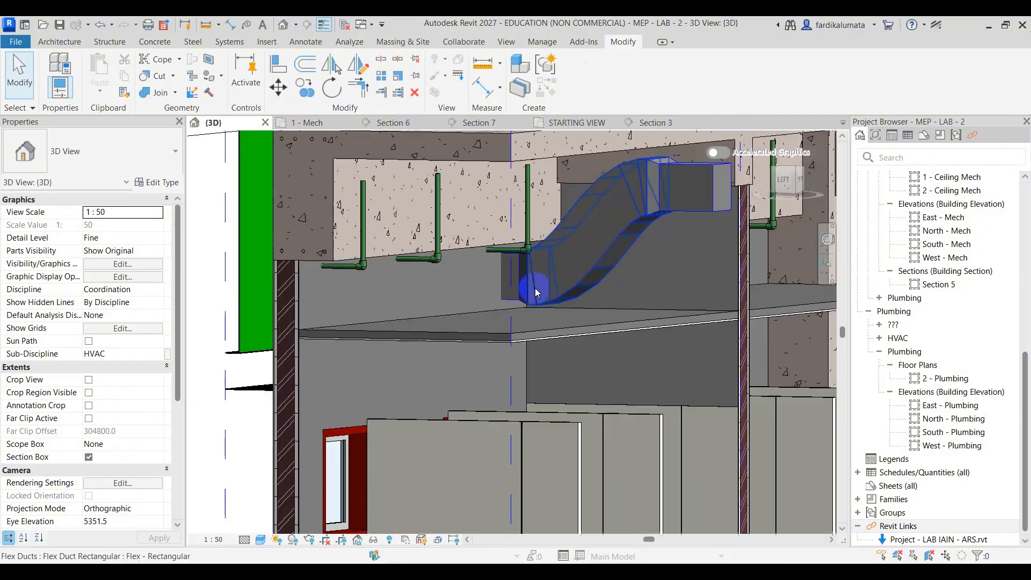
pyautogui.scroll(-6, 467, 280)
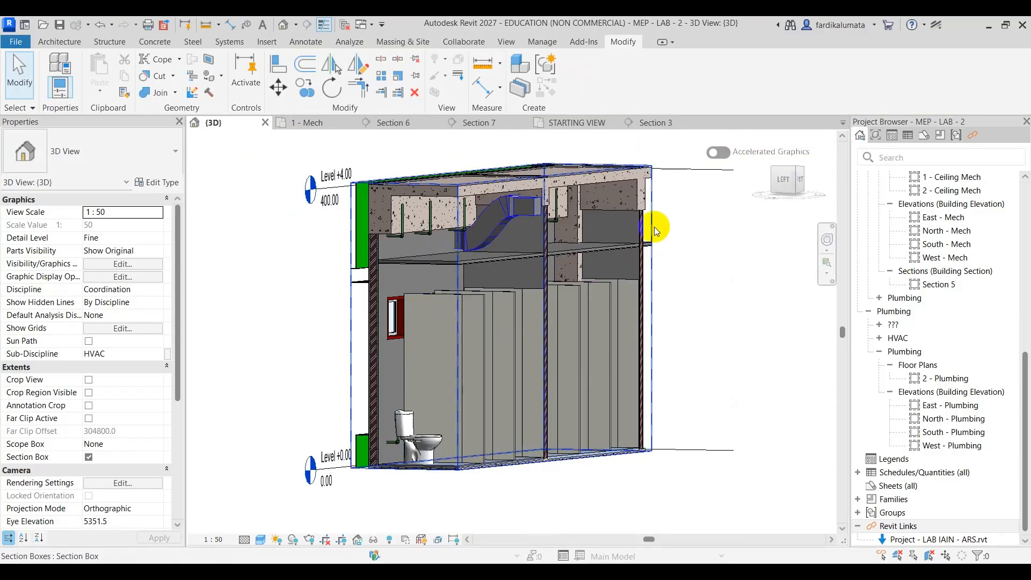
# Adjust the front face of the 3D section box around the toilet row and view the pipe elbows below the beam
pyautogui.click(654, 227)
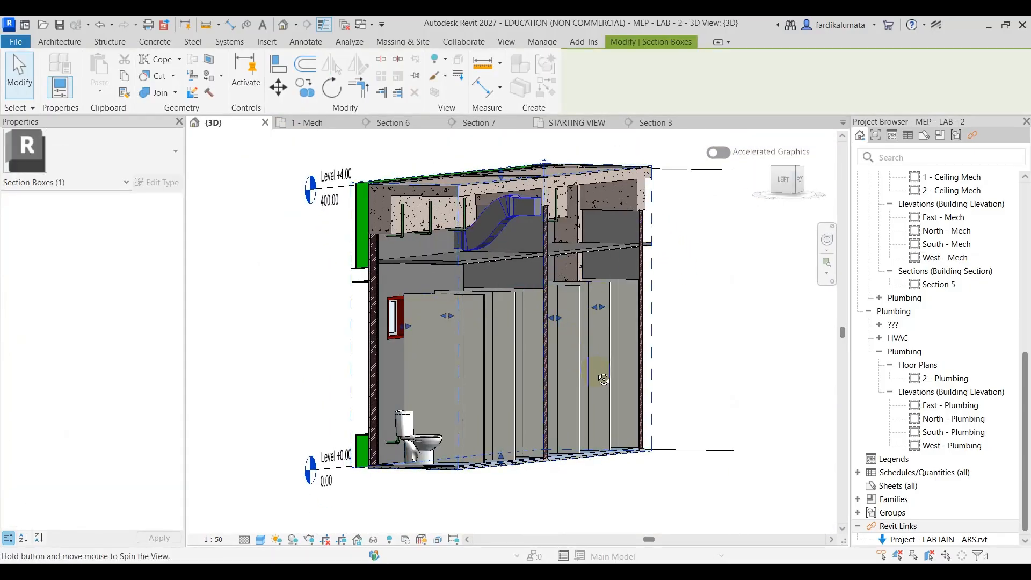
pyautogui.keyDown('shift'); pyautogui.moveTo(604, 379); pyautogui.dragTo(614, 330, button='middle'); pyautogui.keyUp('shift')
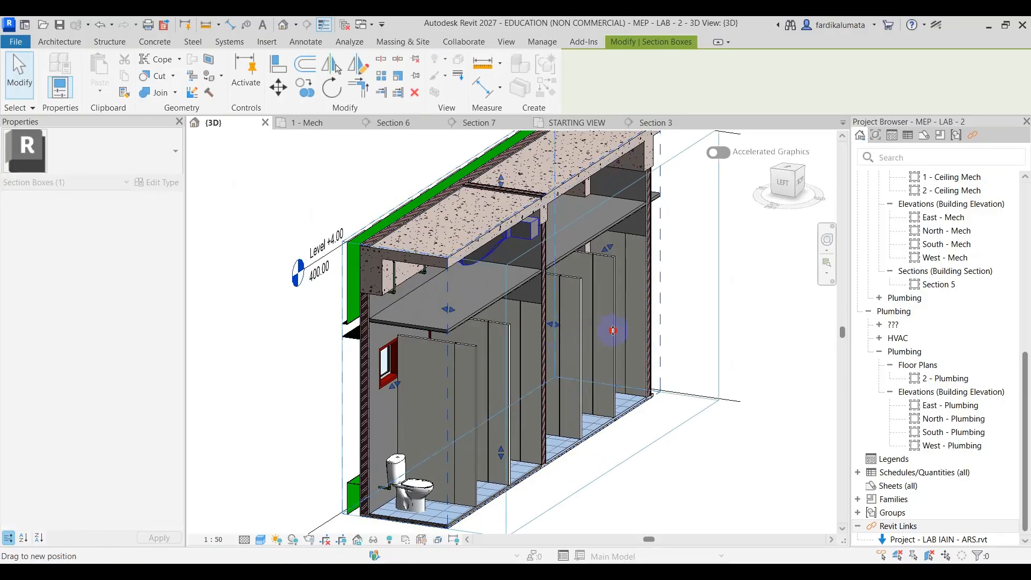
pyautogui.moveTo(615, 331); pyautogui.dragTo(576, 333)
pyautogui.keyDown('shift'); pyautogui.moveTo(546, 361); pyautogui.dragTo(429, 291, button='middle'); pyautogui.keyUp('shift')
pyautogui.press('Escape')
pyautogui.scroll(5, 371, 251)
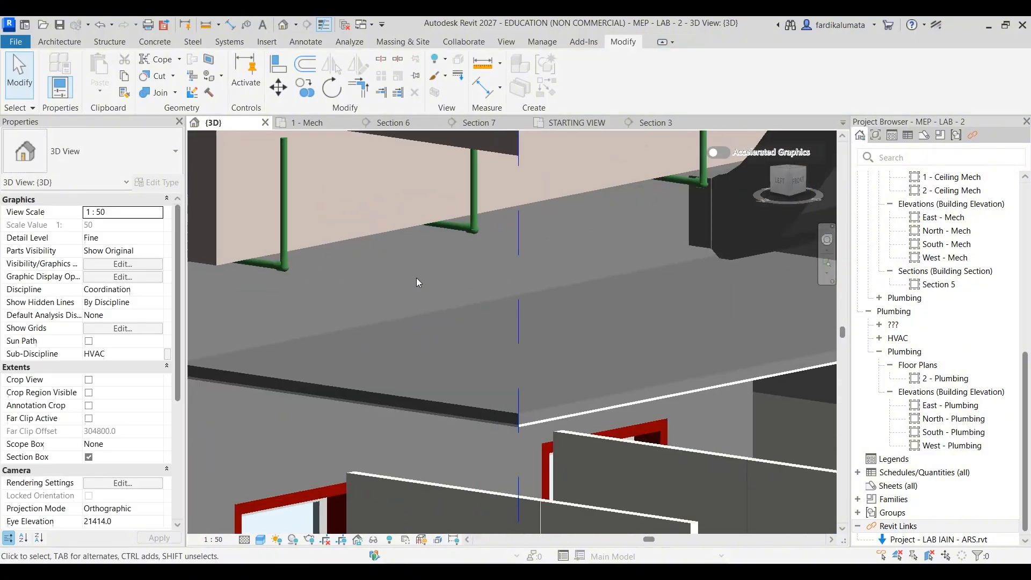
pyautogui.moveTo(417, 278); pyautogui.dragTo(511, 328, button='middle')
pyautogui.scroll(-2, 472, 291)
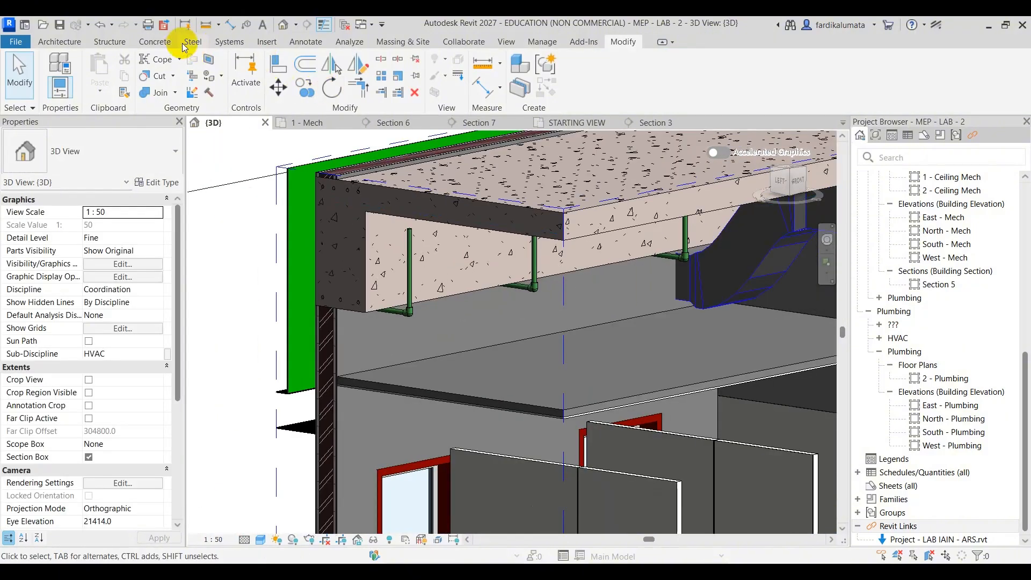
# Load the Plumbing_Drainage_ABN_INSTAL_CT-FASER_Metal-casing pipe accessory ball valve family from the Downloads folder for component placement
pyautogui.click(231, 42)
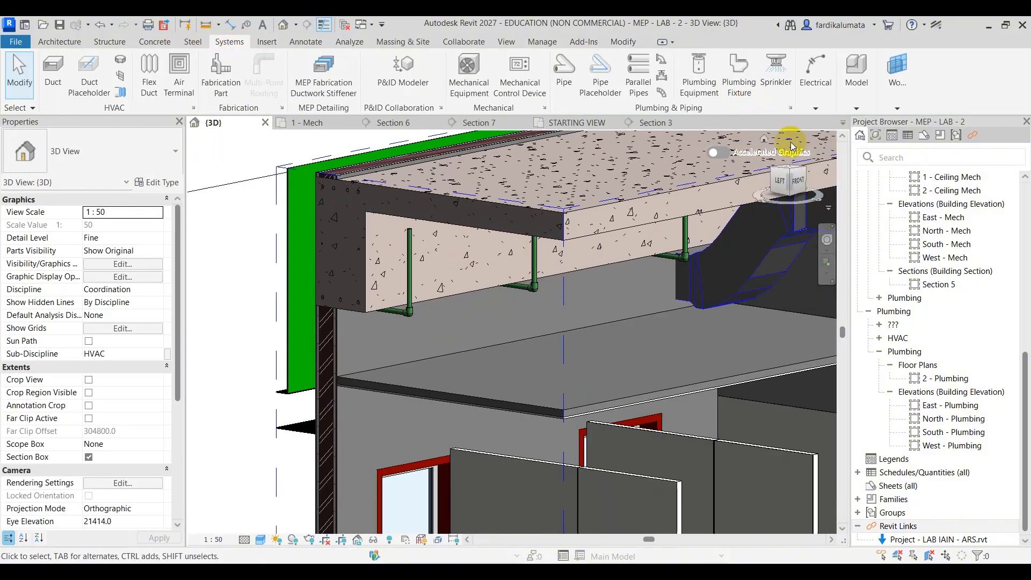
pyautogui.click(867, 130)
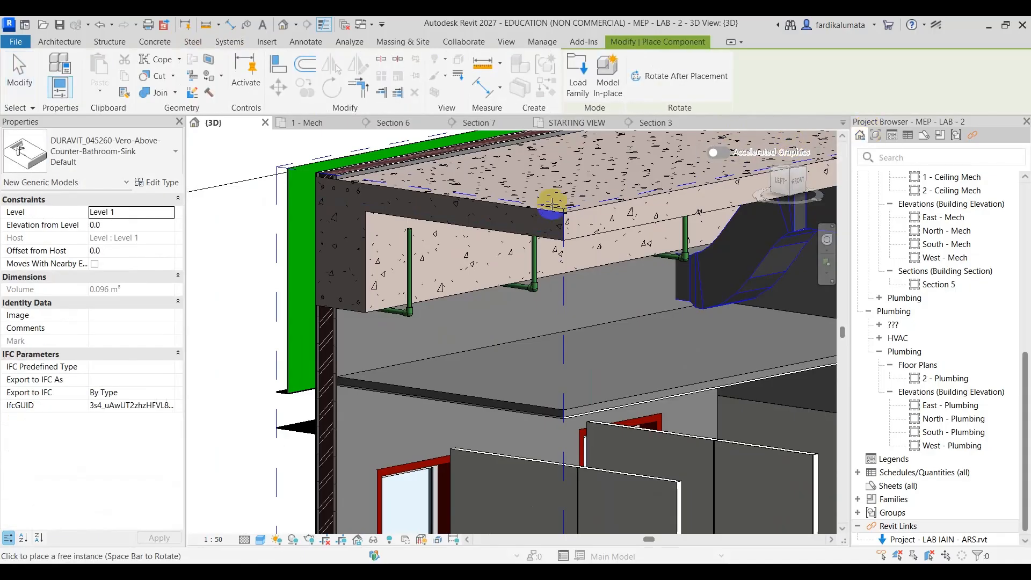
pyautogui.click(579, 80)
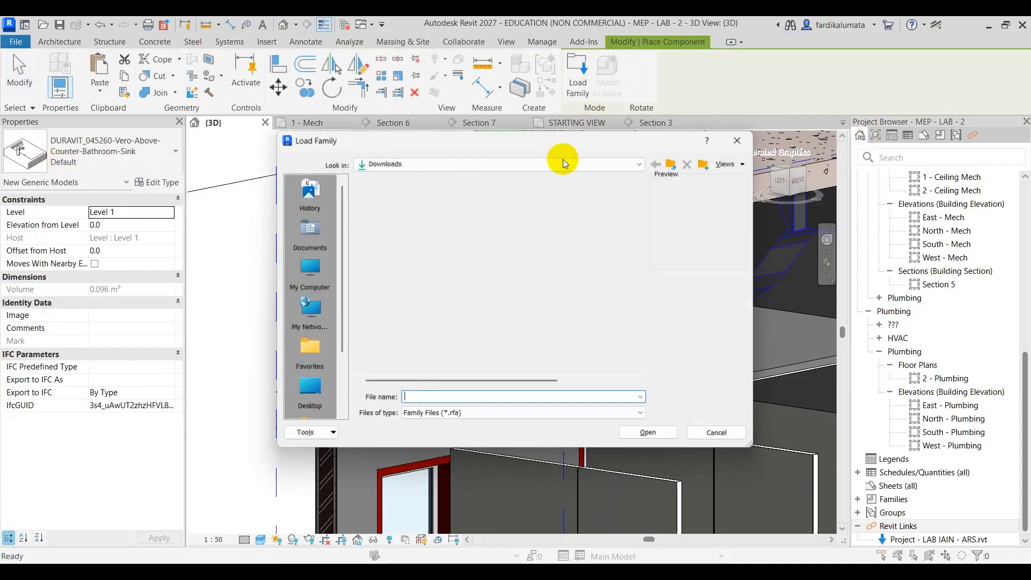
pyautogui.click(466, 233)
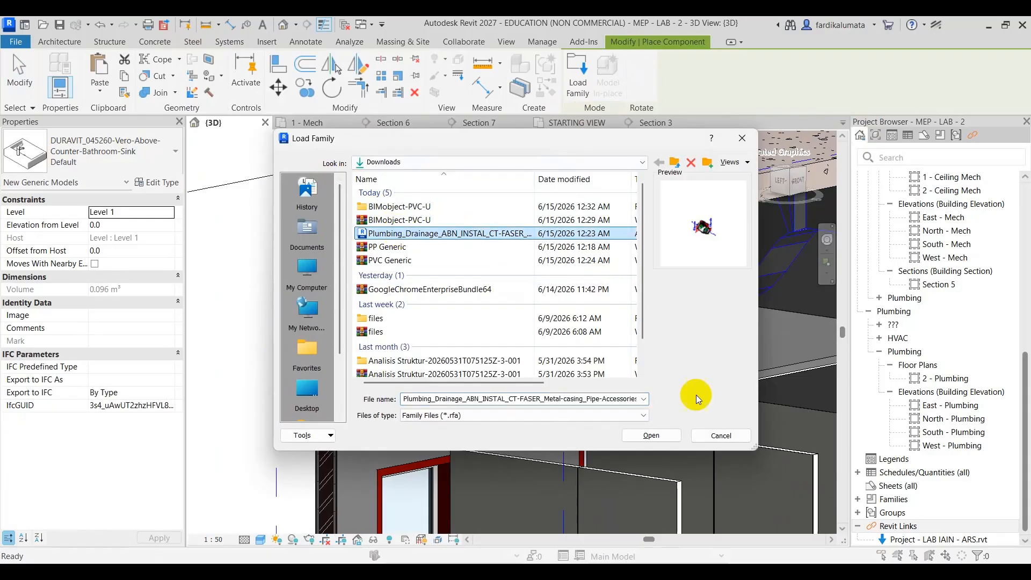
pyautogui.click(666, 435)
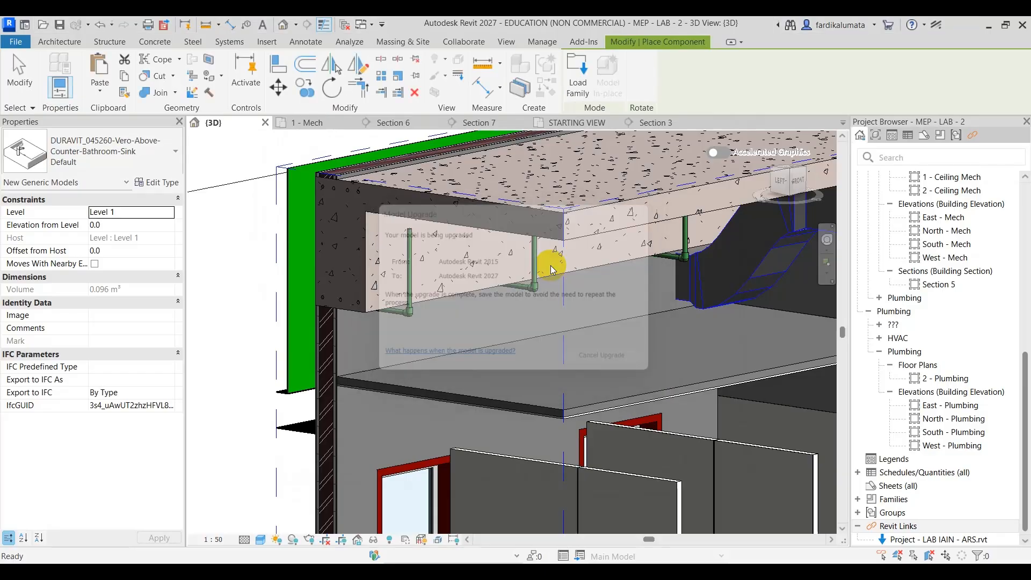
# Place a DN 25 ball valve on each of the three vertical pipes in front of the beam beside the duct
pyautogui.scroll(8, 408, 321)
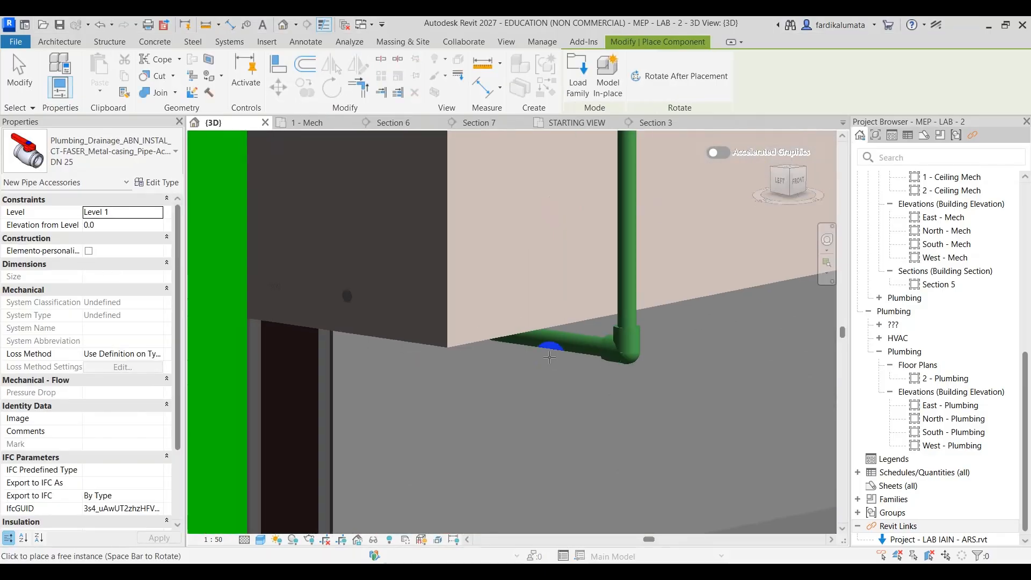
pyautogui.moveTo(544, 198); pyautogui.dragTo(545, 361, button='middle')
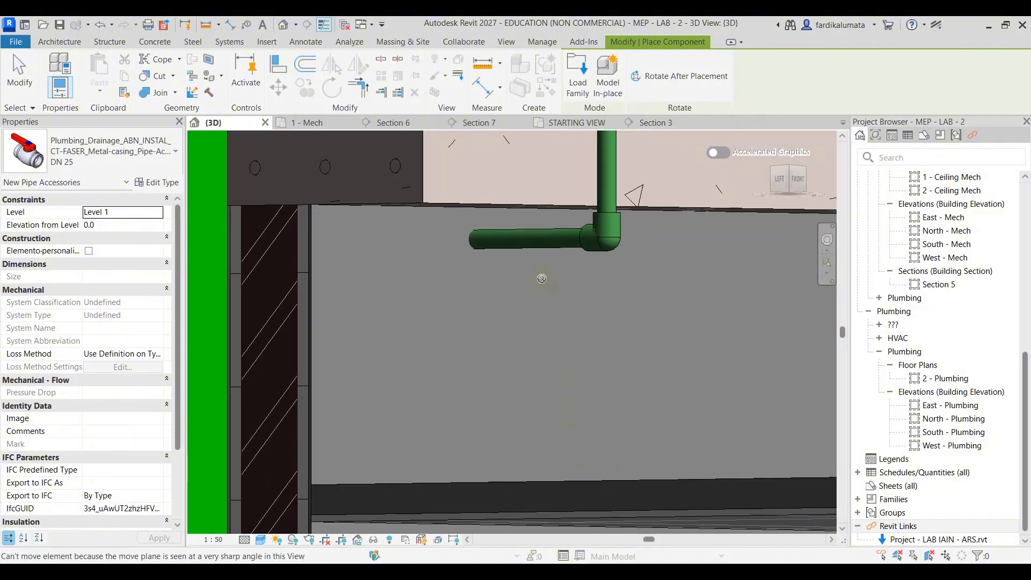
pyautogui.scroll(3, 536, 237)
pyautogui.scroll(-3, 580, 249)
pyautogui.moveTo(580, 248); pyautogui.dragTo(585, 366, button='middle')
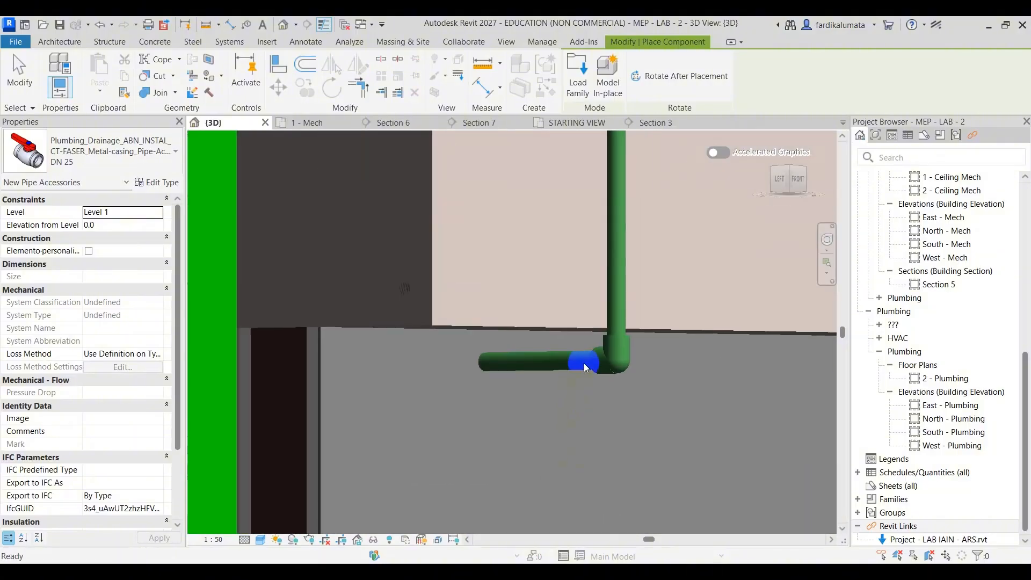
pyautogui.scroll(-1, 621, 264)
pyautogui.scroll(-2, 621, 265)
pyautogui.moveTo(621, 265); pyautogui.dragTo(155, 245, button='middle')
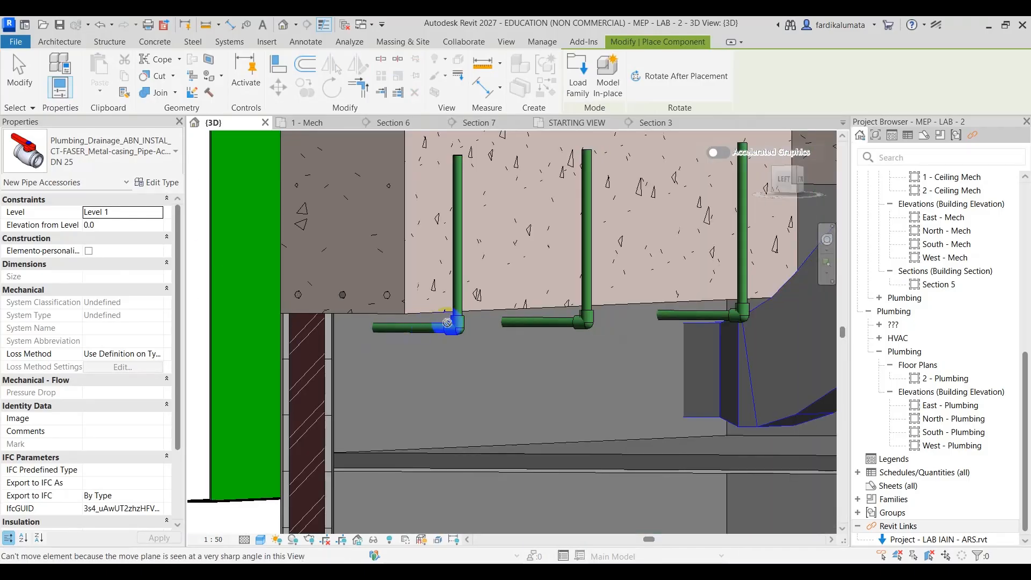
pyautogui.scroll(2, 445, 322)
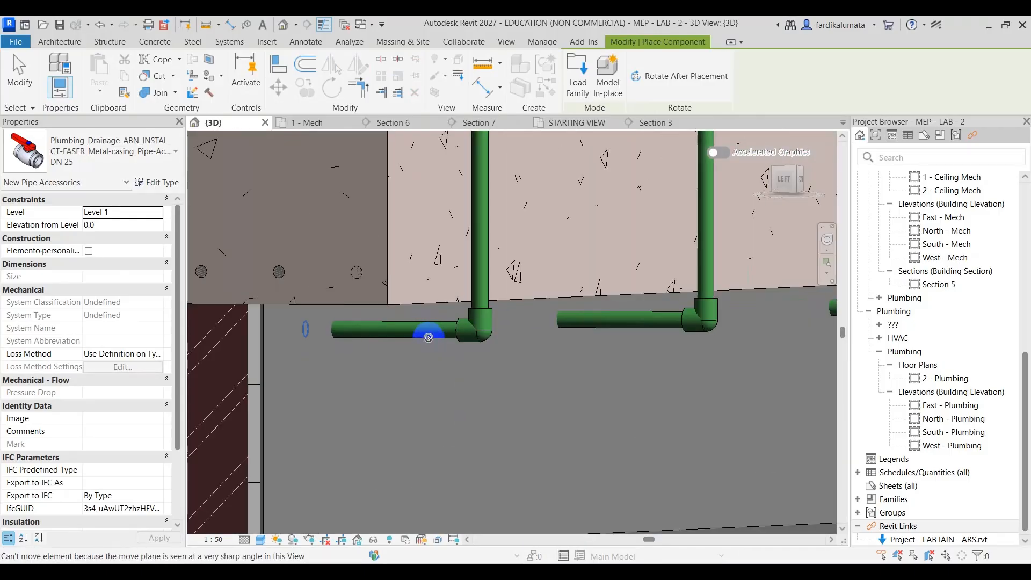
pyautogui.moveTo(641, 318); pyautogui.dragTo(501, 407, button='middle')
pyautogui.scroll(-1, 572, 279)
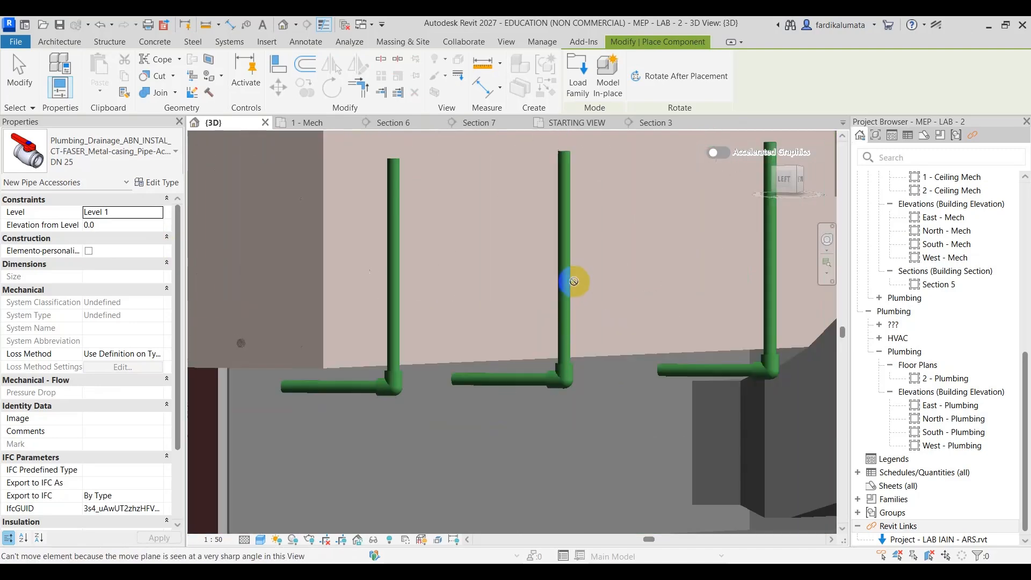
pyautogui.moveTo(571, 281); pyautogui.dragTo(541, 356, button='middle')
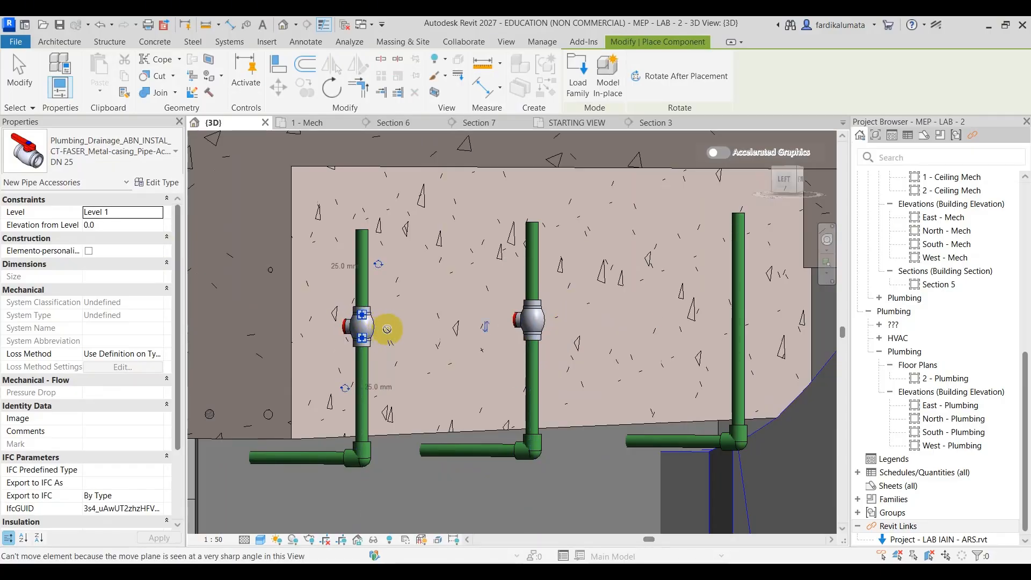
pyautogui.scroll(-1, 453, 329)
pyautogui.moveTo(421, 341); pyautogui.dragTo(276, 371, button='middle')
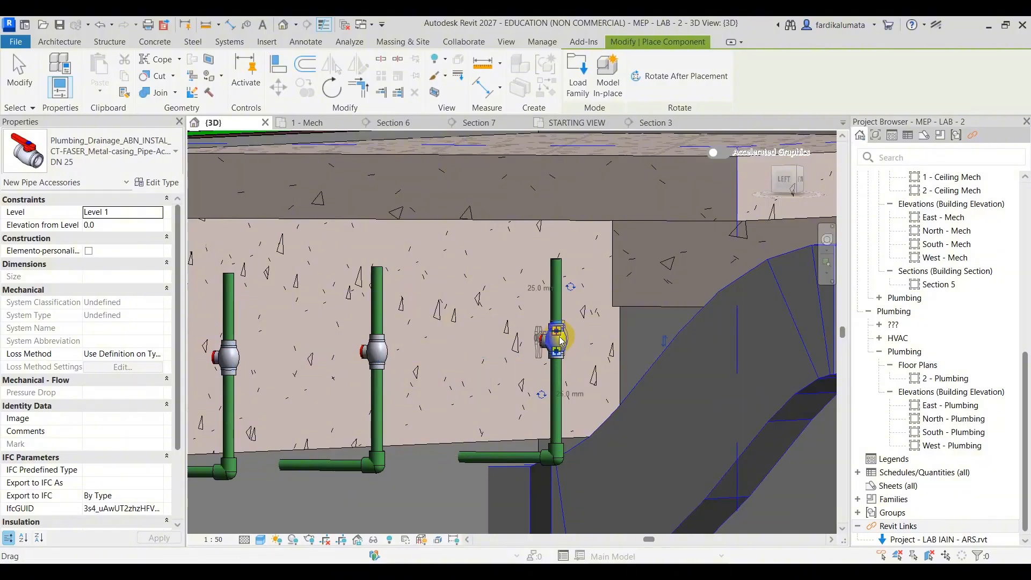
pyautogui.click(566, 317)
pyautogui.press('Escape')
pyautogui.press('Escape')
# Rotate the three placed ball valves so their red handles face away from the beam
pyautogui.scroll(2, 397, 347)
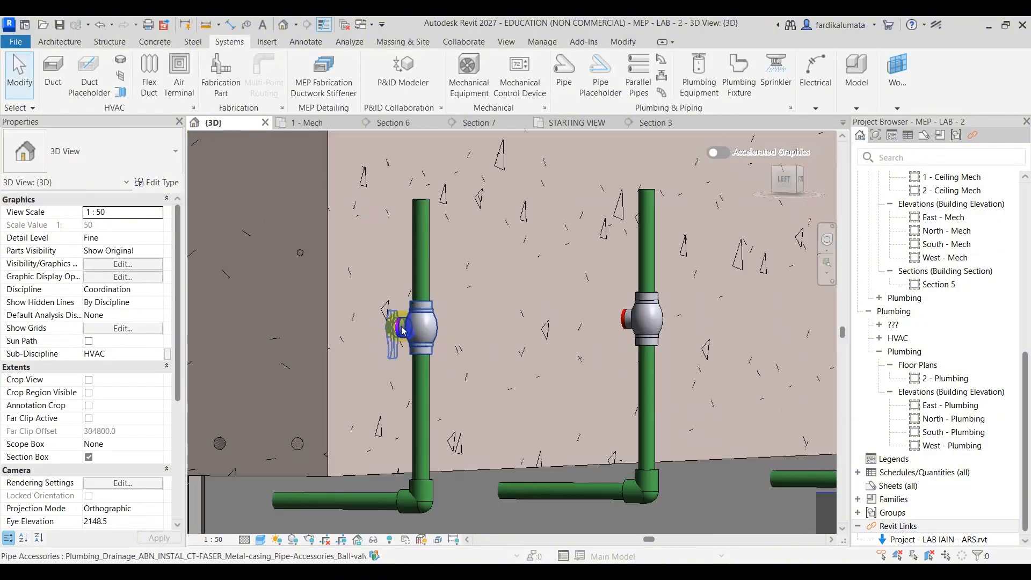
pyautogui.click(404, 329)
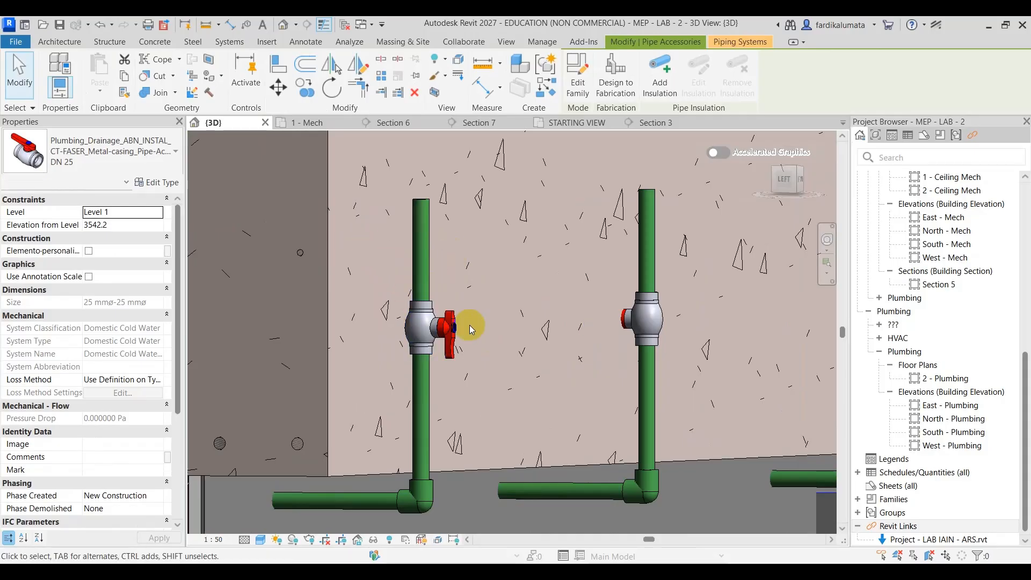
pyautogui.press('Escape')
pyautogui.scroll(-2, 504, 343)
pyautogui.scroll(2, 618, 317)
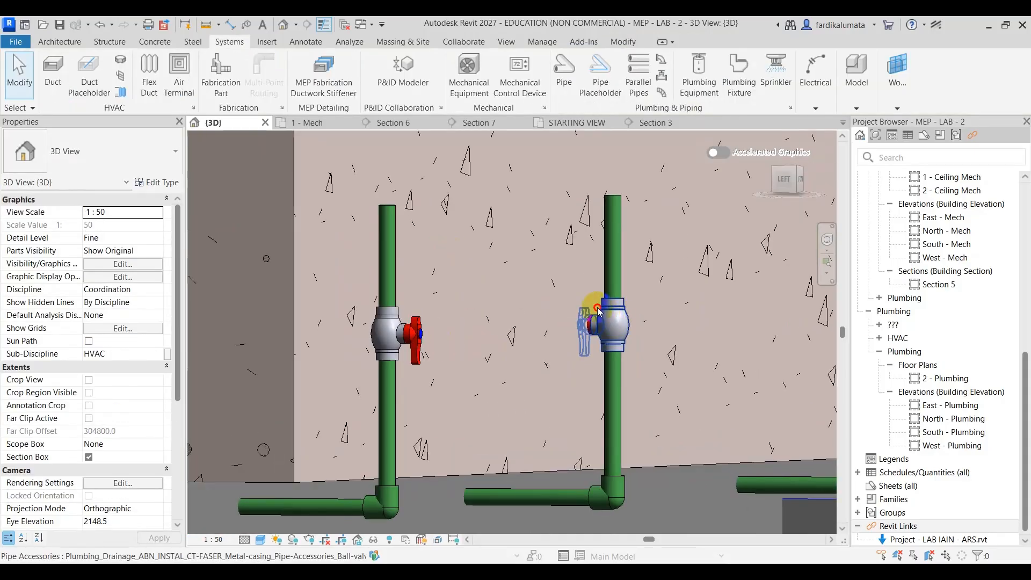
pyautogui.click(598, 311)
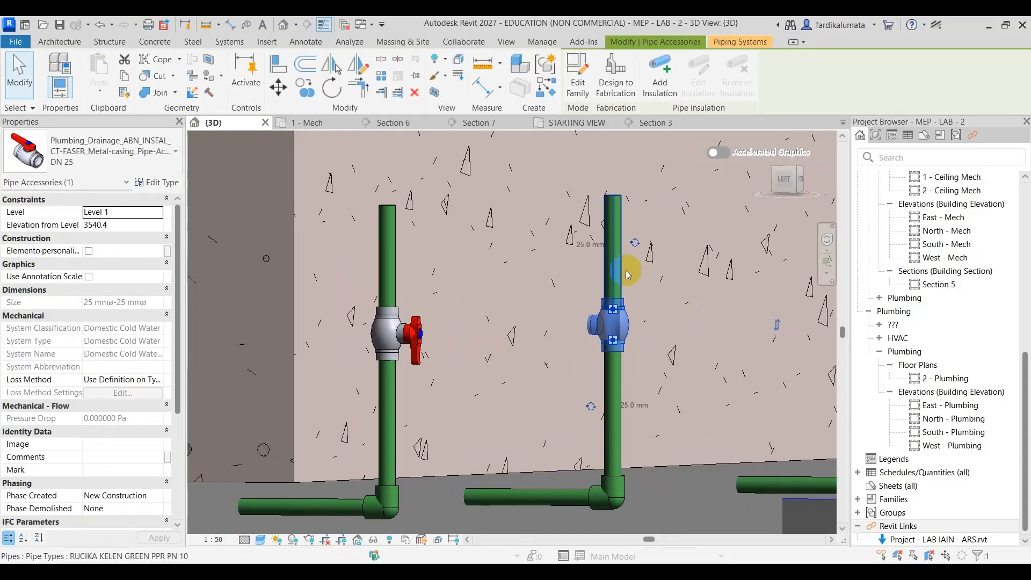
pyautogui.click(552, 248)
pyautogui.scroll(-2, 634, 342)
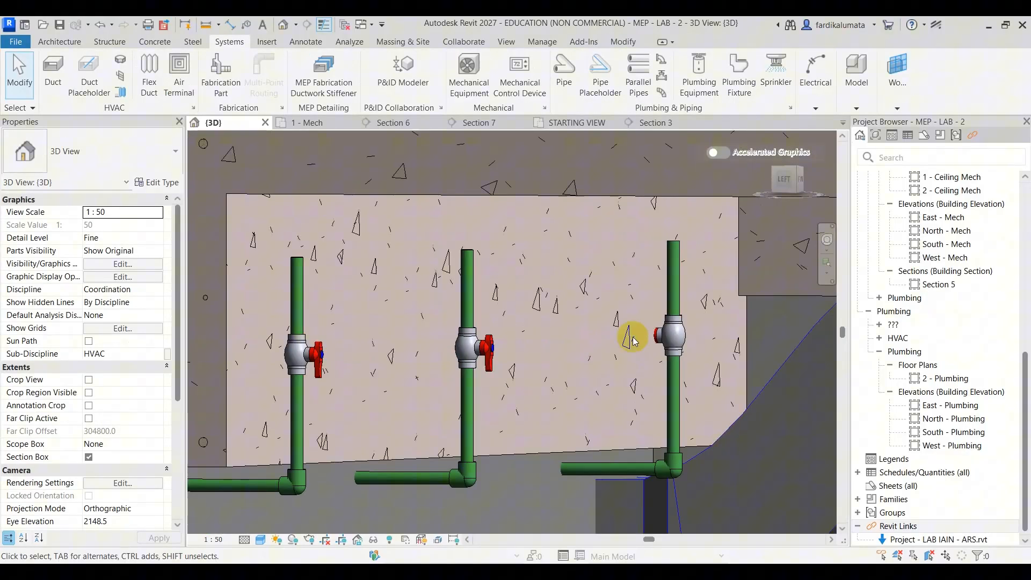
pyautogui.click(664, 332)
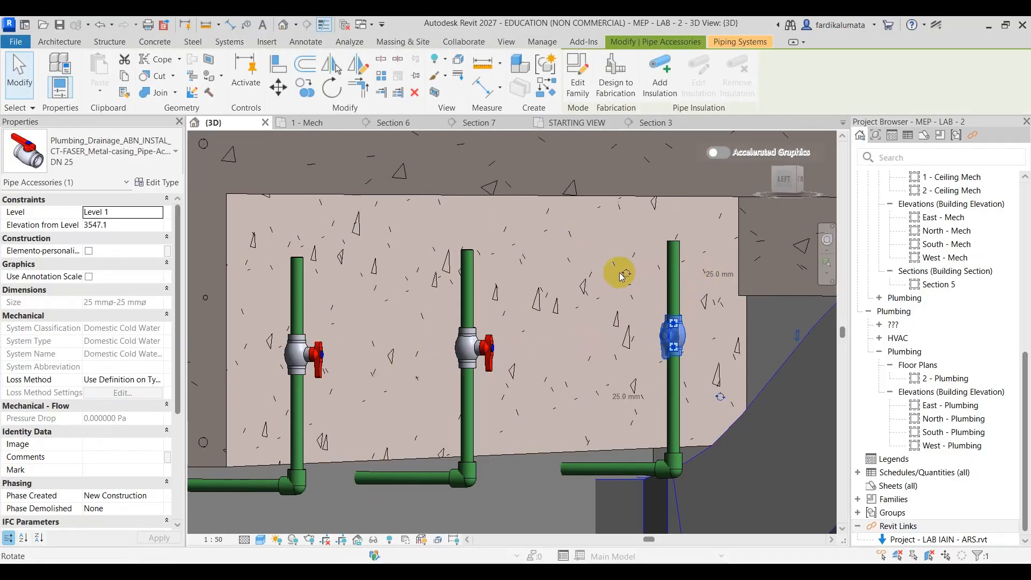
pyautogui.click(502, 218)
# Open Section 7 and set its visual style to Shaded
pyautogui.click(490, 125)
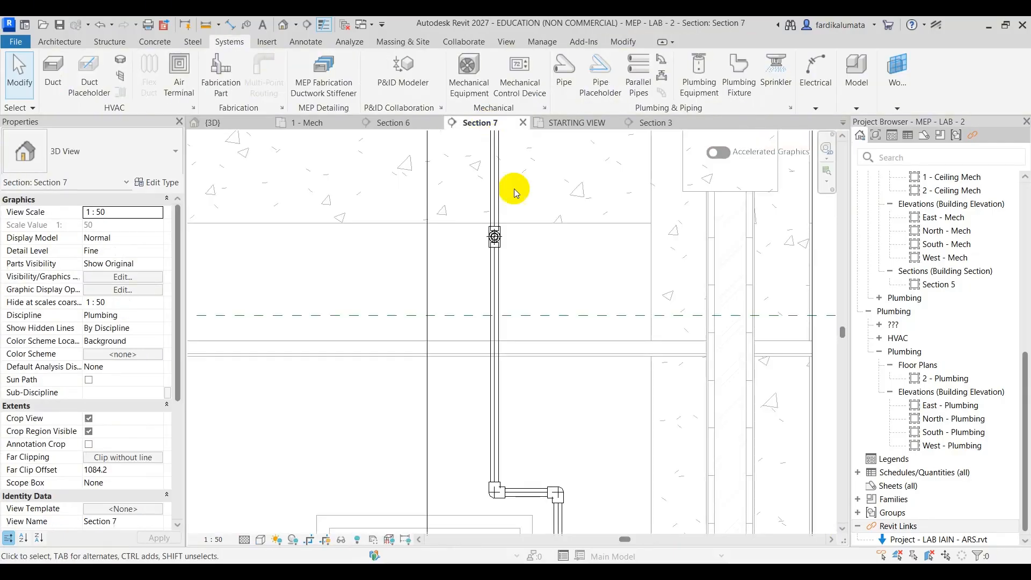
pyautogui.scroll(5, 517, 242)
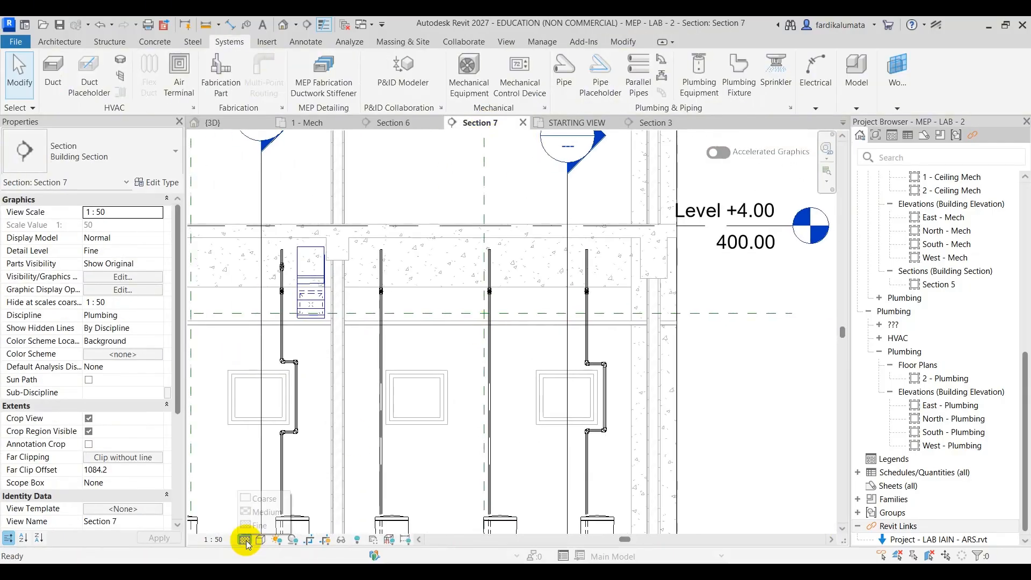
pyautogui.click(260, 540)
pyautogui.click(287, 486)
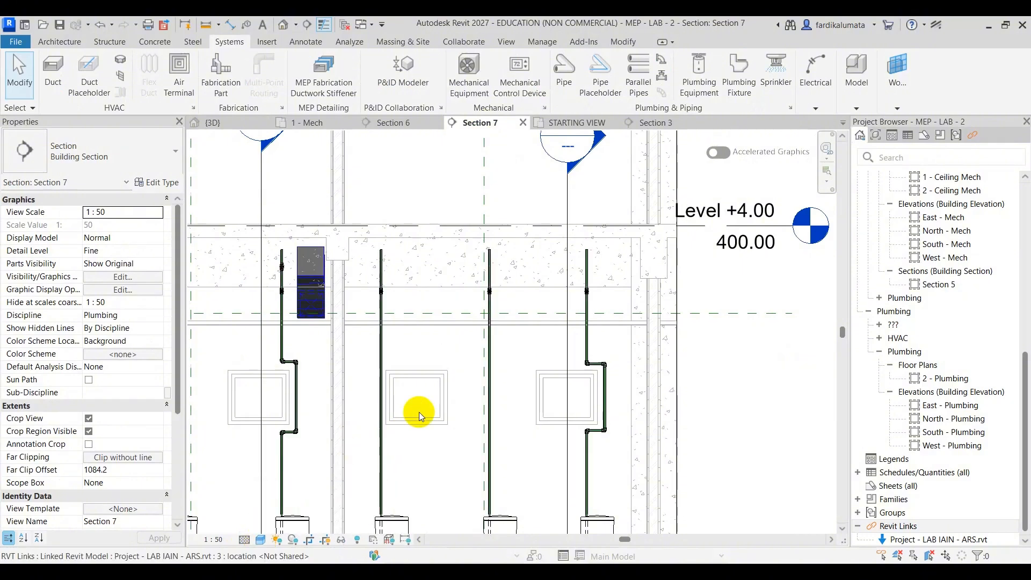
# Copy the ball valve on the riser beside the duct onto the neighbouring riser past the column, using the pipe's top endpoint as reference
pyautogui.scroll(6, 279, 258)
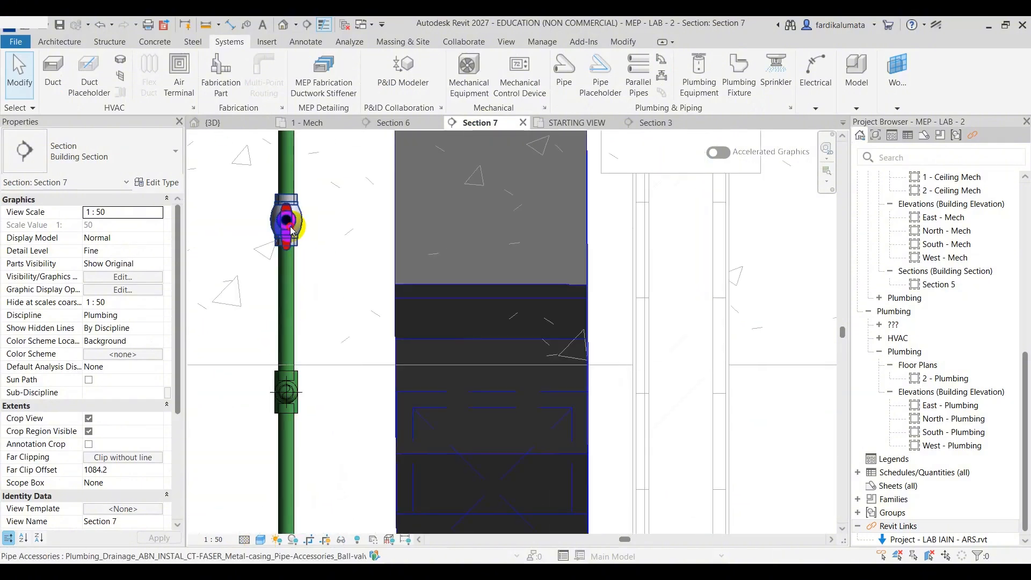
pyautogui.click(292, 231)
pyautogui.scroll(-5, 439, 263)
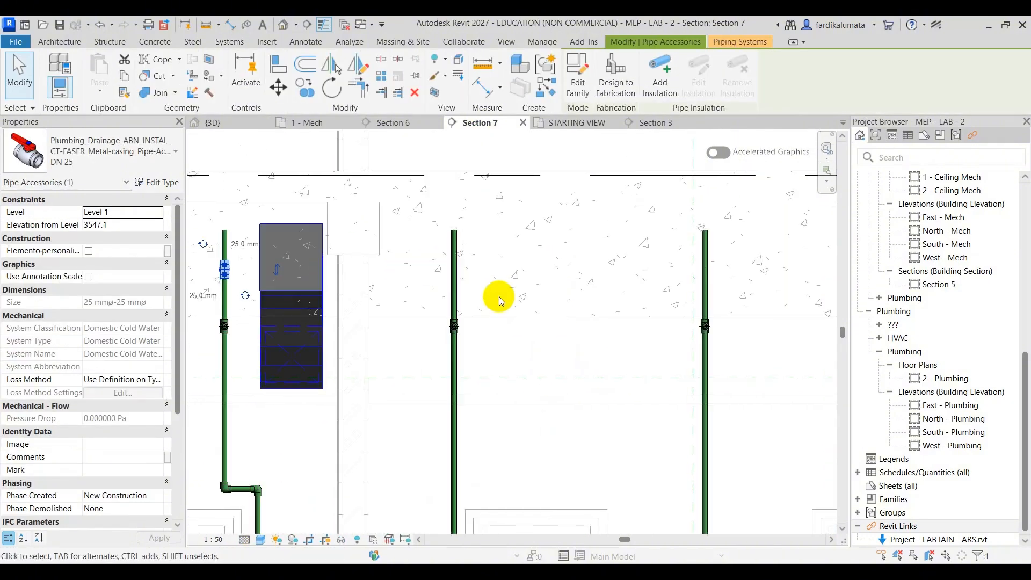
pyautogui.scroll(-2, 465, 278)
pyautogui.moveTo(438, 297); pyautogui.dragTo(581, 301, button='middle')
pyautogui.scroll(-2, 581, 301)
pyautogui.scroll(4, 448, 288)
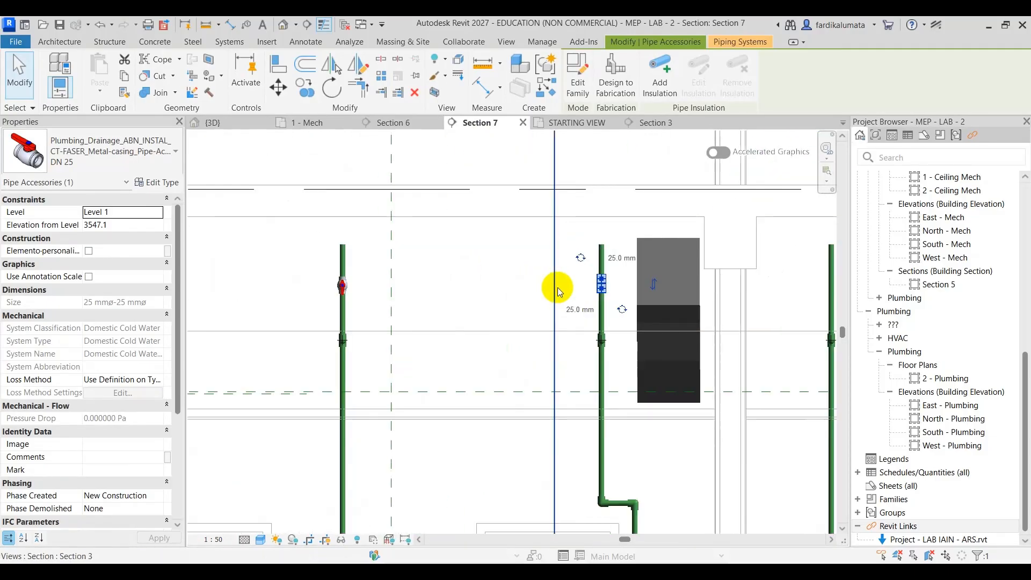
pyautogui.scroll(2, 558, 287)
pyautogui.moveTo(617, 279); pyautogui.dragTo(437, 285, button='middle')
pyautogui.scroll(-1, 437, 285)
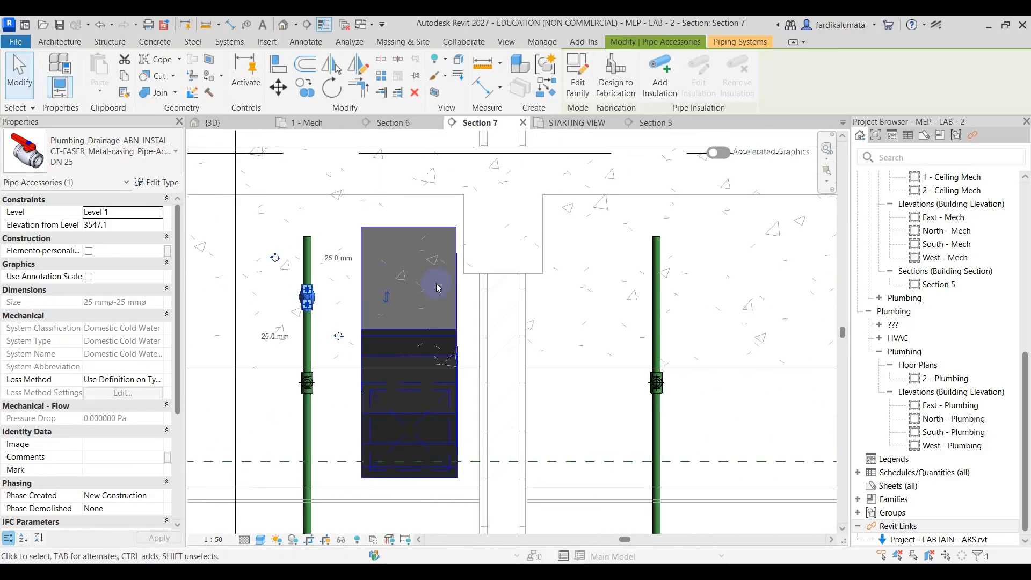
pyautogui.click(306, 88)
pyautogui.scroll(2, 309, 216)
pyautogui.click(305, 255)
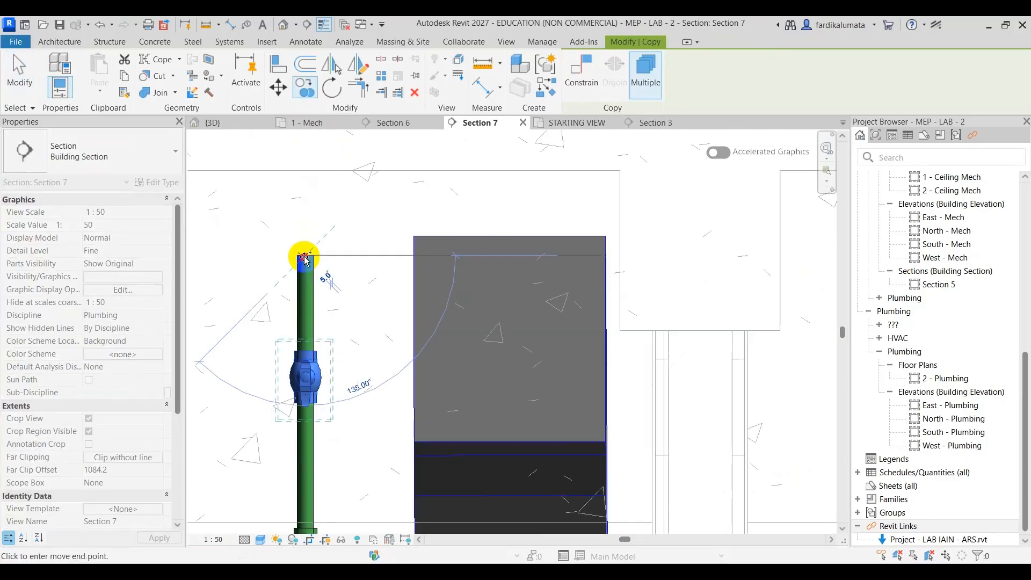
pyautogui.scroll(-1, 505, 261)
pyautogui.moveTo(508, 261); pyautogui.dragTo(245, 261, button='middle')
pyautogui.scroll(1, 537, 259)
pyautogui.click(568, 257)
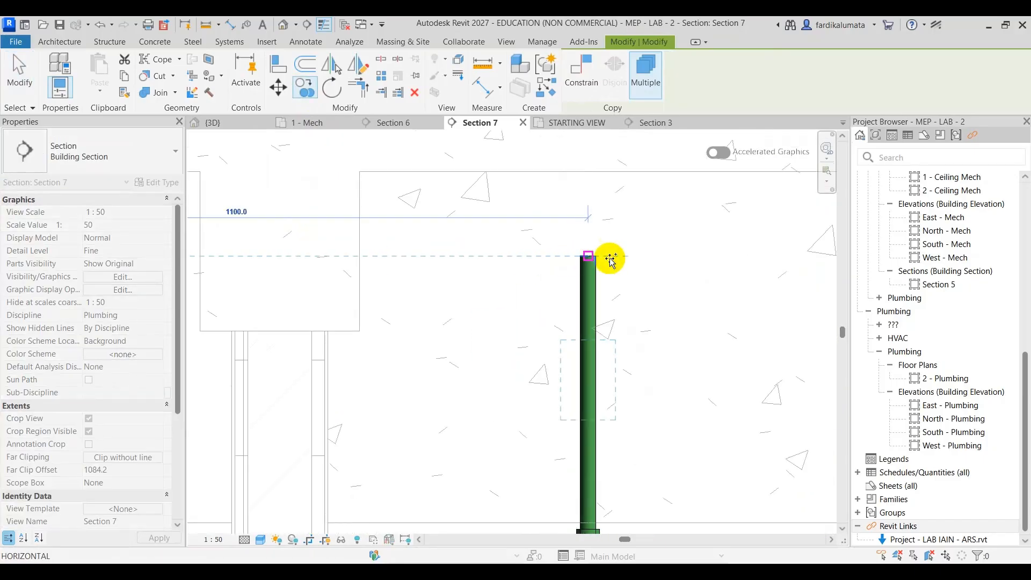
# Place further copies of the ball valve on the remaining two risers, aligned to their top endpoints
pyautogui.scroll(-2, 623, 270)
pyautogui.scroll(3, 701, 260)
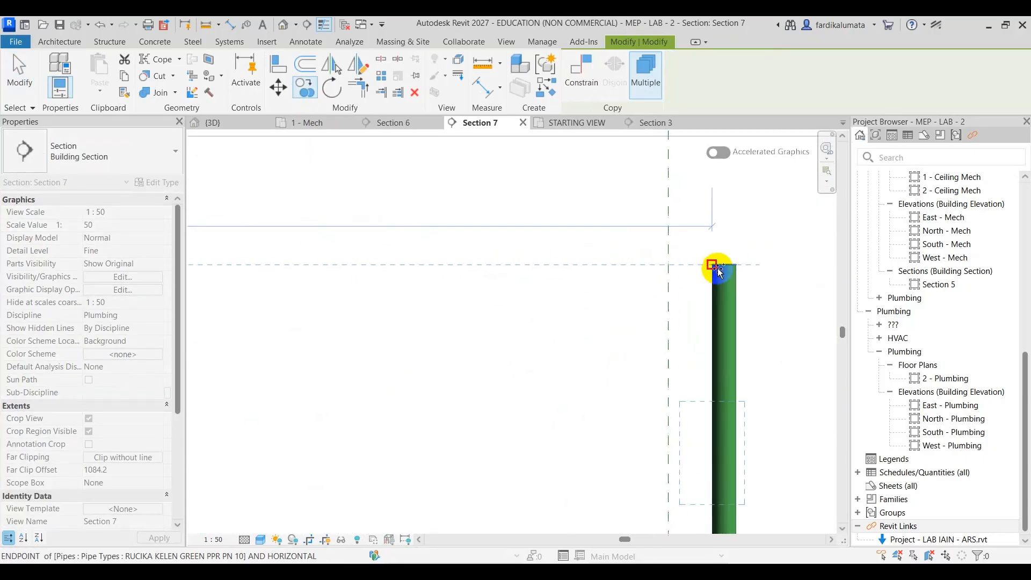
pyautogui.click(722, 265)
pyautogui.scroll(-2, 723, 266)
pyautogui.moveTo(722, 265); pyautogui.dragTo(403, 270, button='middle')
pyautogui.scroll(-2, 585, 299)
pyautogui.moveTo(825, 299); pyautogui.dragTo(486, 303, button='middle')
pyautogui.scroll(2, 494, 290)
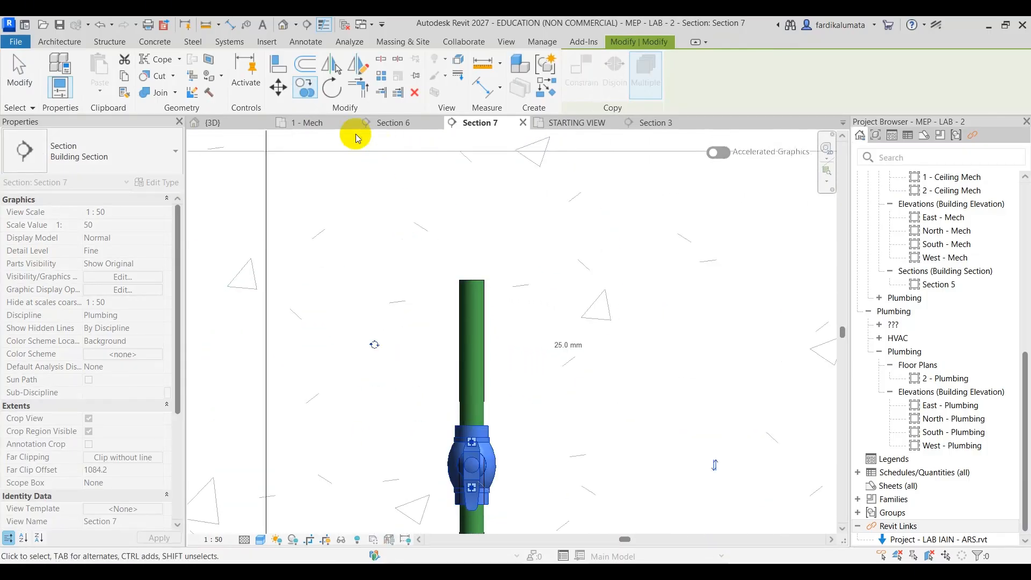
pyautogui.press('Escape')
# Lower the top face of the section box in the 3D view to expose the risers and valves along the beam
pyautogui.click(239, 124)
pyautogui.scroll(-4, 651, 314)
pyautogui.click(662, 317)
pyautogui.keyDown('shift'); pyautogui.moveTo(662, 318); pyautogui.dragTo(741, 284, button='middle'); pyautogui.keyUp('shift')
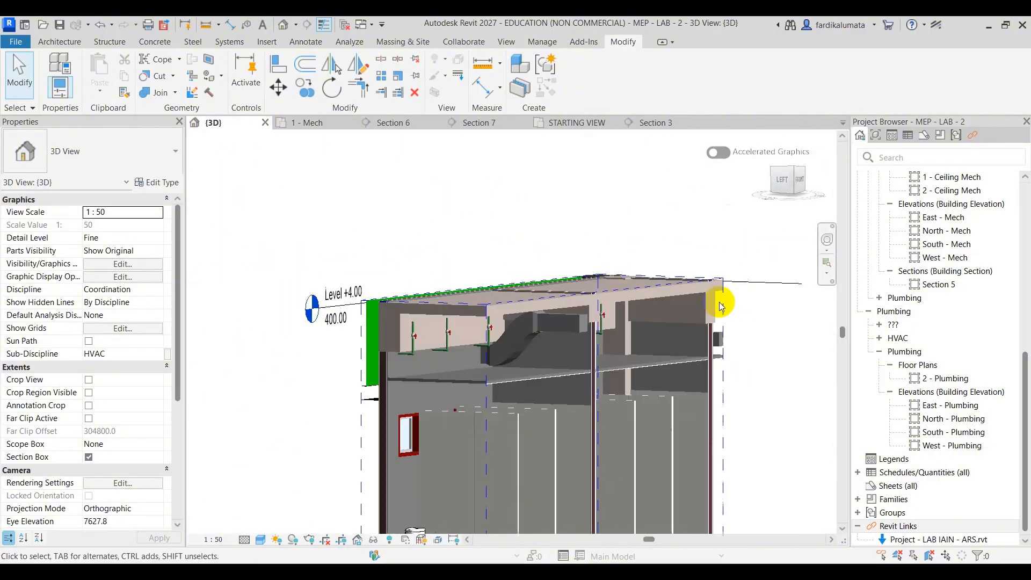
pyautogui.scroll(-2, 610, 303)
pyautogui.click(579, 341)
pyautogui.scroll(5, 457, 268)
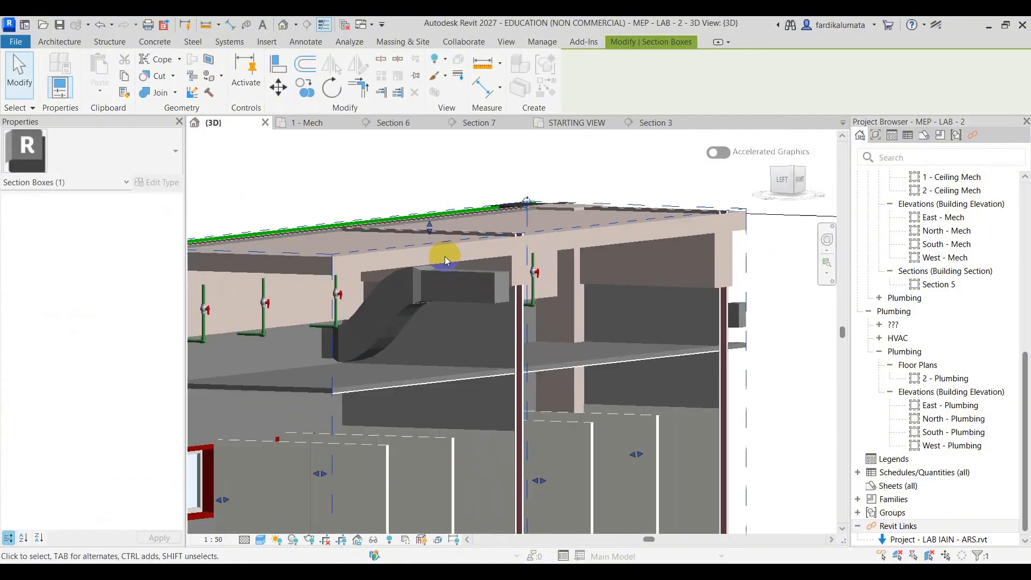
pyautogui.moveTo(566, 218); pyautogui.dragTo(571, 245)
pyautogui.keyDown('shift'); pyautogui.moveTo(571, 248); pyautogui.dragTo(394, 337, button='middle'); pyautogui.keyUp('shift')
pyautogui.scroll(-1, 607, 324)
pyautogui.press('Escape')
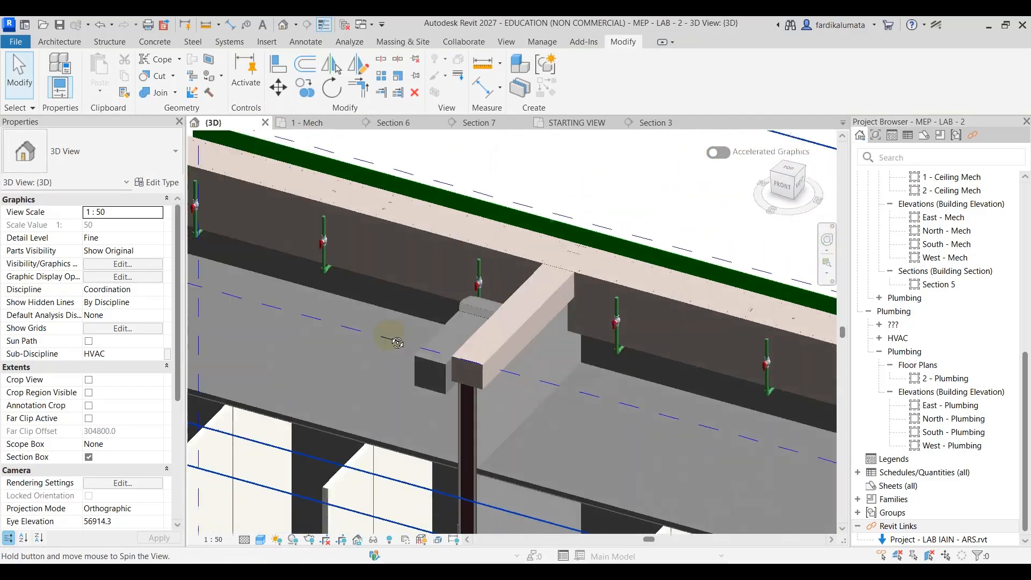
# Inspect the copied ball valves on the risers beyond the cross beam in the 3D view
pyautogui.scroll(6, 596, 346)
pyautogui.scroll(2, 674, 259)
pyautogui.scroll(-5, 644, 264)
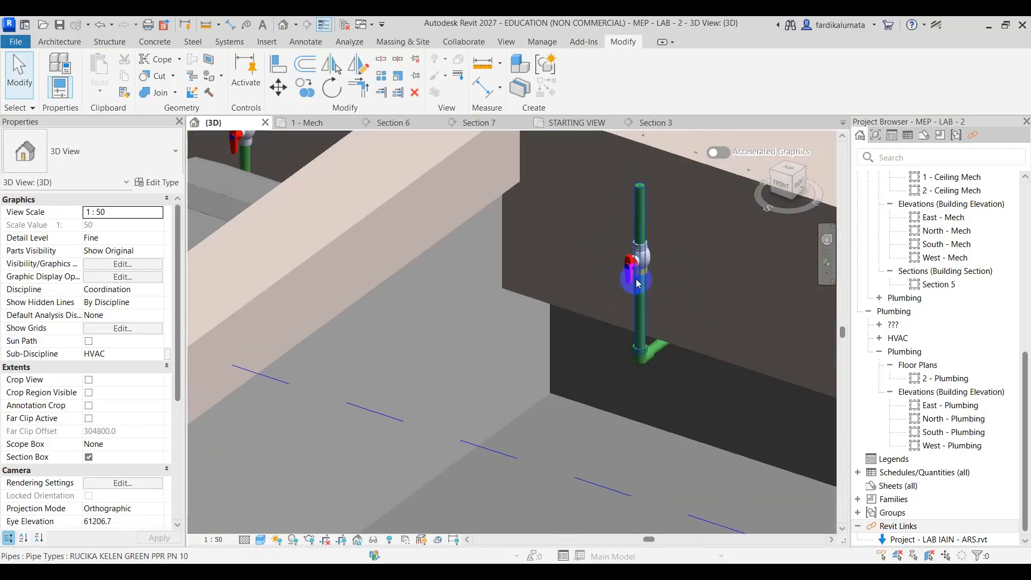
pyautogui.scroll(2, 628, 270)
pyautogui.scroll(-5, 642, 258)
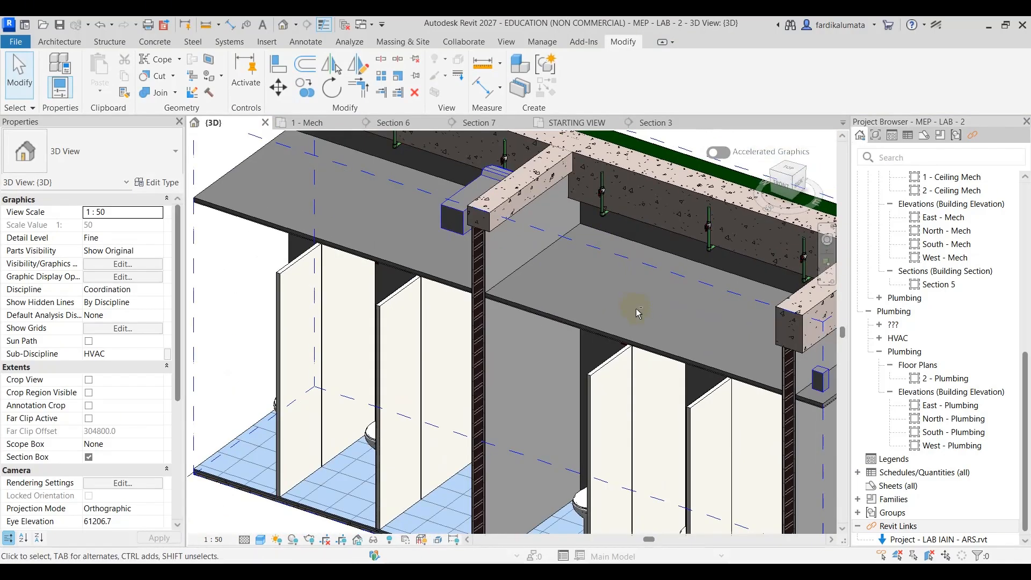
# Highlight the linked 150 mm wall behind the toilets and inspect the concealed water pipes routed around the windows, then clear the selection
pyautogui.scroll(3, 610, 322)
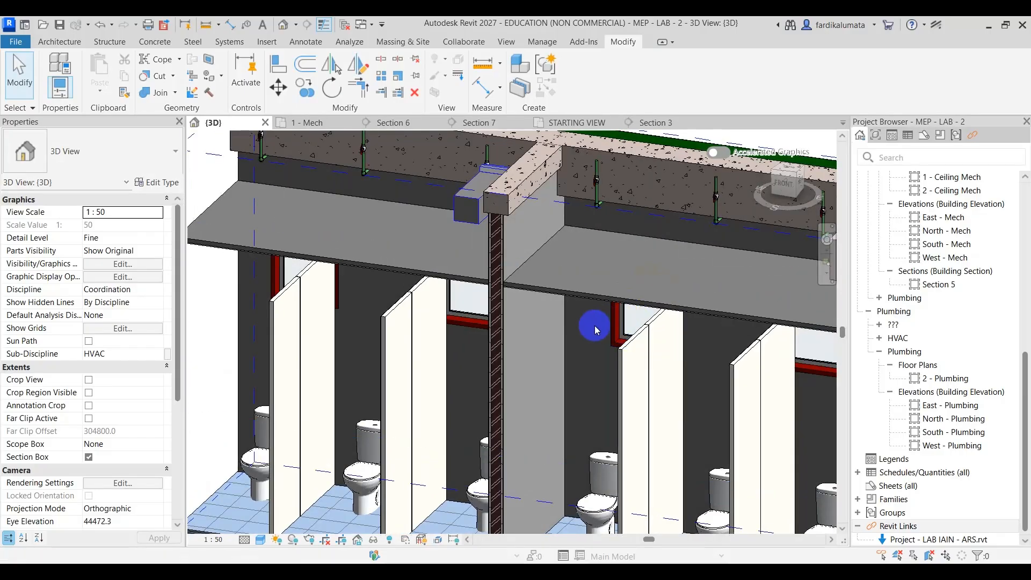
pyautogui.press('Tab')
pyautogui.click(242, 324)
pyautogui.keyDown('shift'); pyautogui.moveTo(564, 344); pyautogui.dragTo(618, 290, button='middle'); pyautogui.keyUp('shift')
pyautogui.scroll(3, 651, 494)
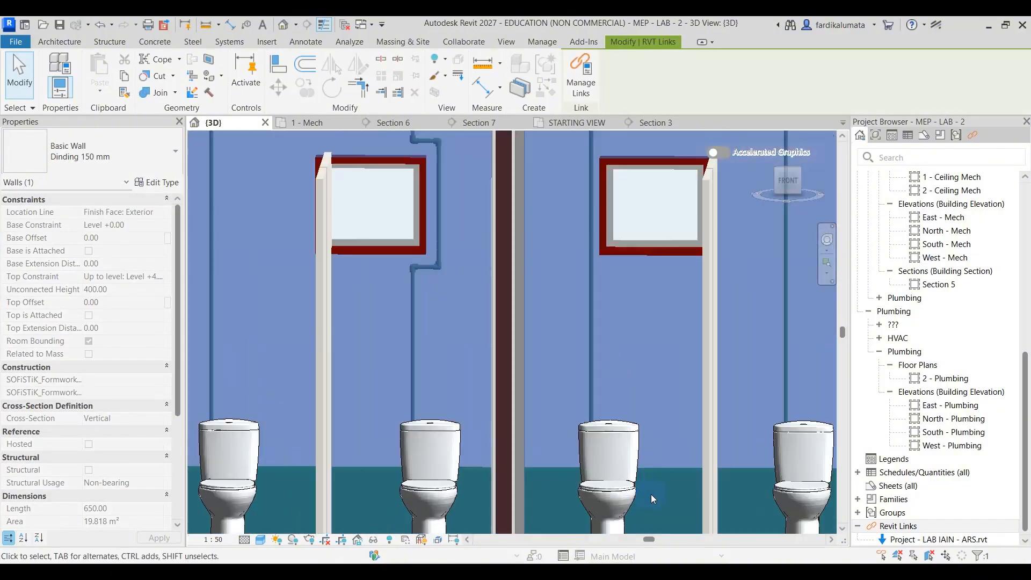
pyautogui.moveTo(651, 494); pyautogui.dragTo(556, 412, button='middle')
pyautogui.scroll(-3, 519, 342)
pyautogui.moveTo(552, 291); pyautogui.dragTo(633, 380, button='middle')
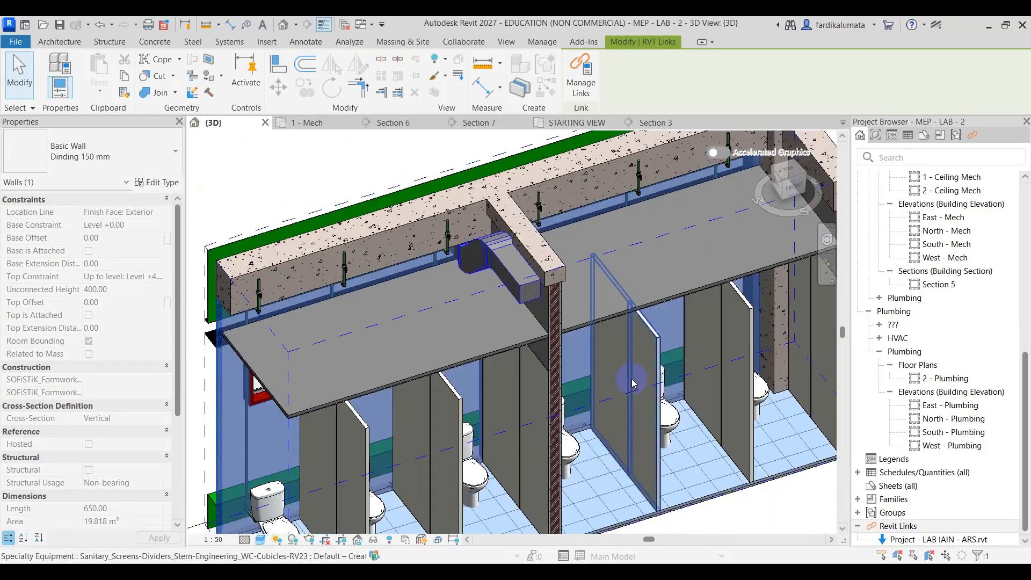
pyautogui.scroll(-2, 629, 384)
pyautogui.scroll(2, 672, 269)
pyautogui.scroll(3, 647, 289)
pyautogui.scroll(2, 562, 266)
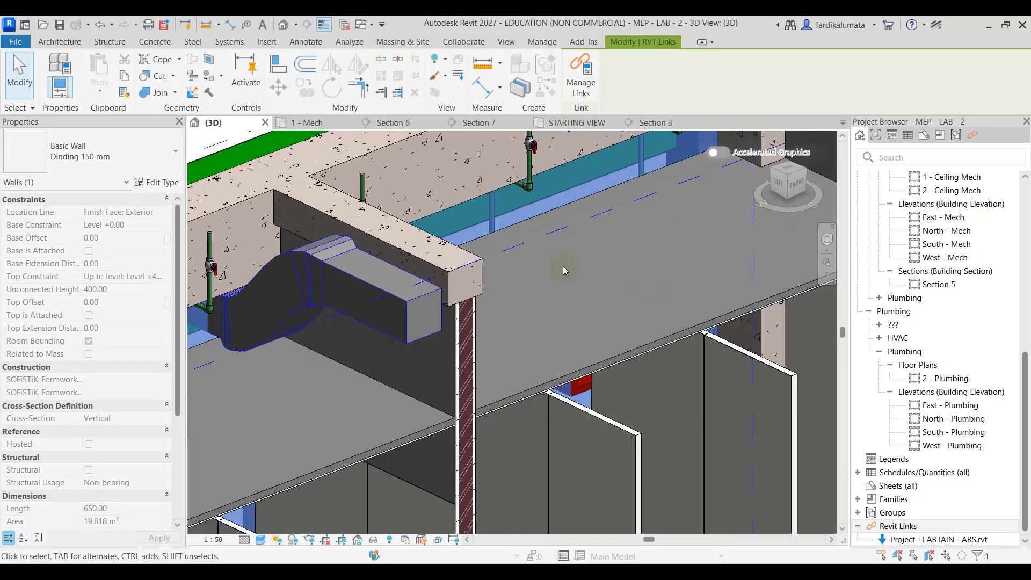
pyautogui.press('Escape')
# Move the section box's side face slightly inward at the far end wall, beside the short duct piece
pyautogui.scroll(-5, 566, 295)
pyautogui.scroll(5, 673, 257)
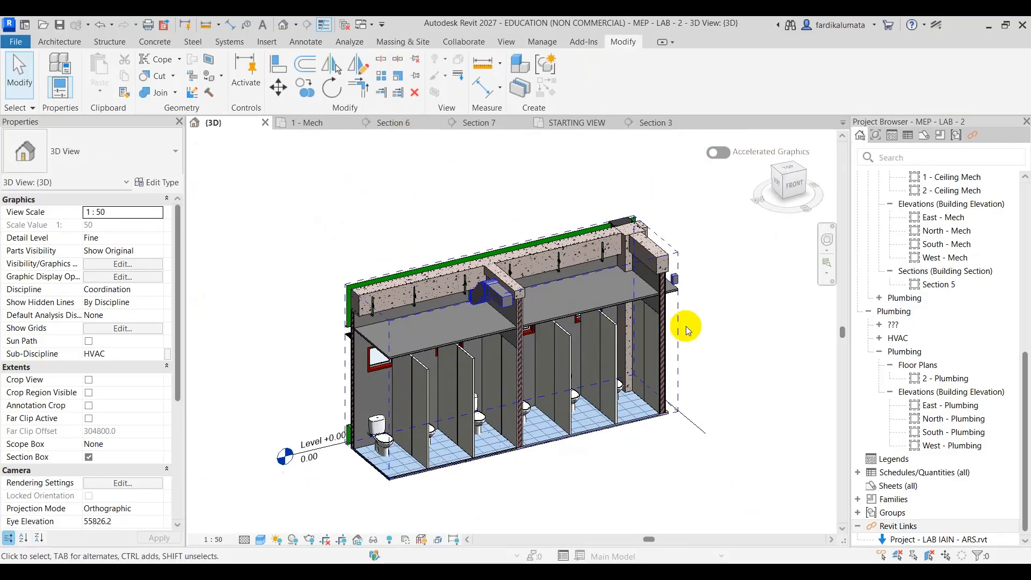
pyautogui.click(671, 256)
pyautogui.scroll(3, 633, 322)
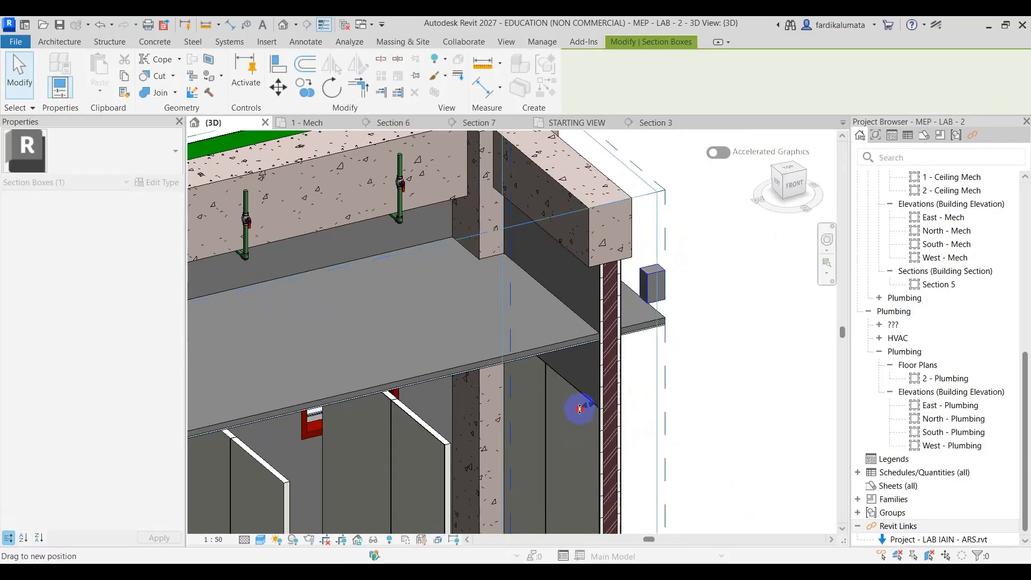
pyautogui.moveTo(575, 411); pyautogui.dragTo(565, 415)
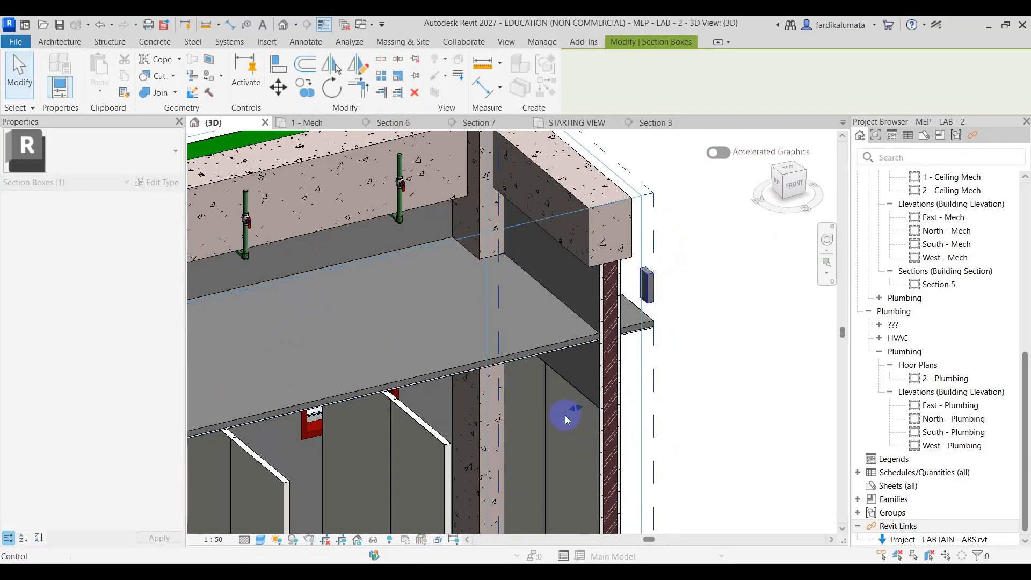
# Inspect the risers and ball valves on both sides of the cross beam in the 3D view
pyautogui.scroll(-2, 736, 386)
pyautogui.scroll(-3, 736, 386)
pyautogui.scroll(5, 379, 351)
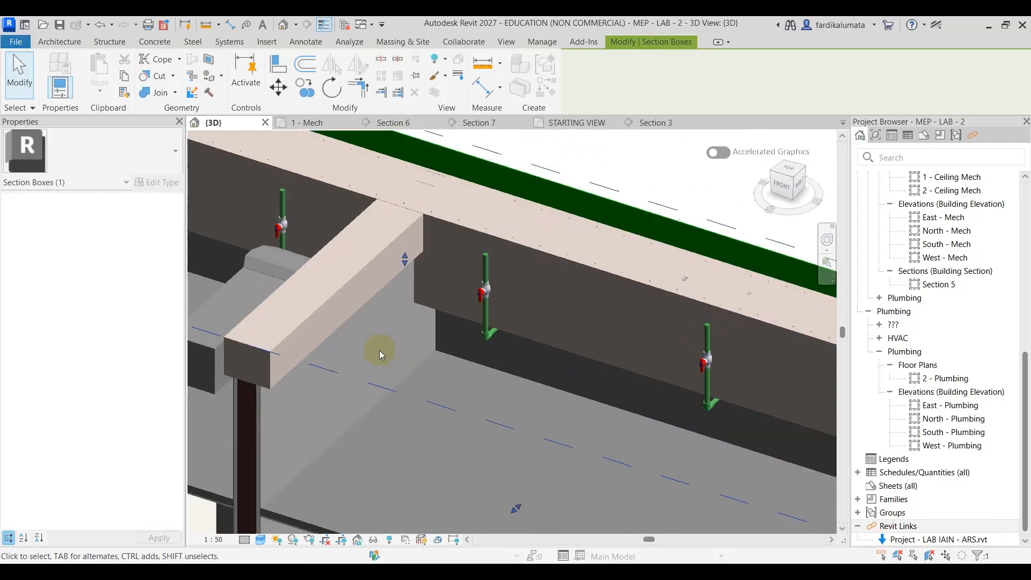
pyautogui.scroll(-5, 518, 295)
pyautogui.keyDown('shift'); pyautogui.moveTo(518, 295); pyautogui.dragTo(660, 343, button='middle'); pyautogui.keyUp('shift')
pyautogui.click(437, 212)
# Check the 1 - Mech floor plan and Section 6, and return to the 3D view for a final look at the cubicles
pyautogui.click(340, 126)
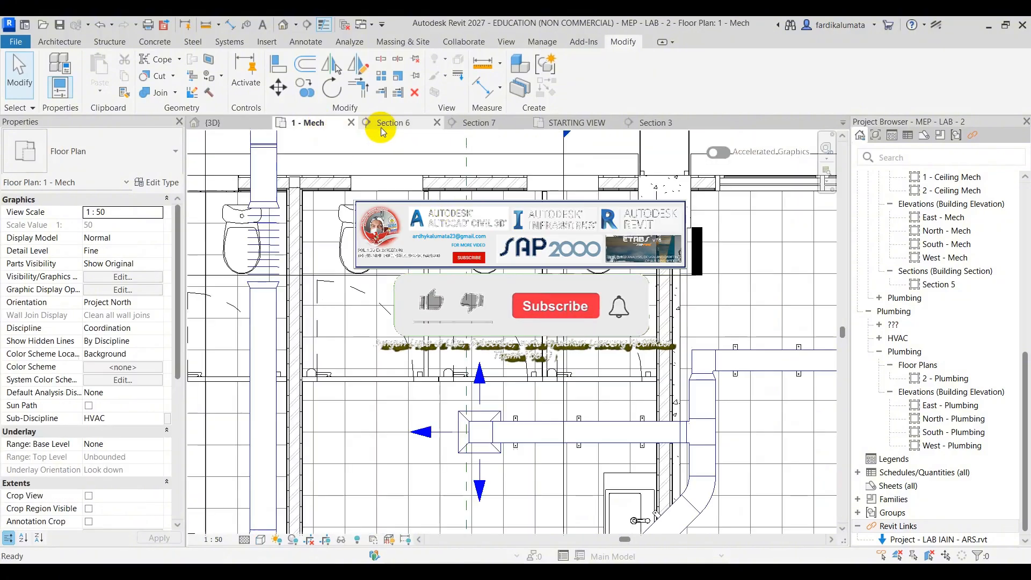
pyautogui.click(411, 129)
pyautogui.click(310, 129)
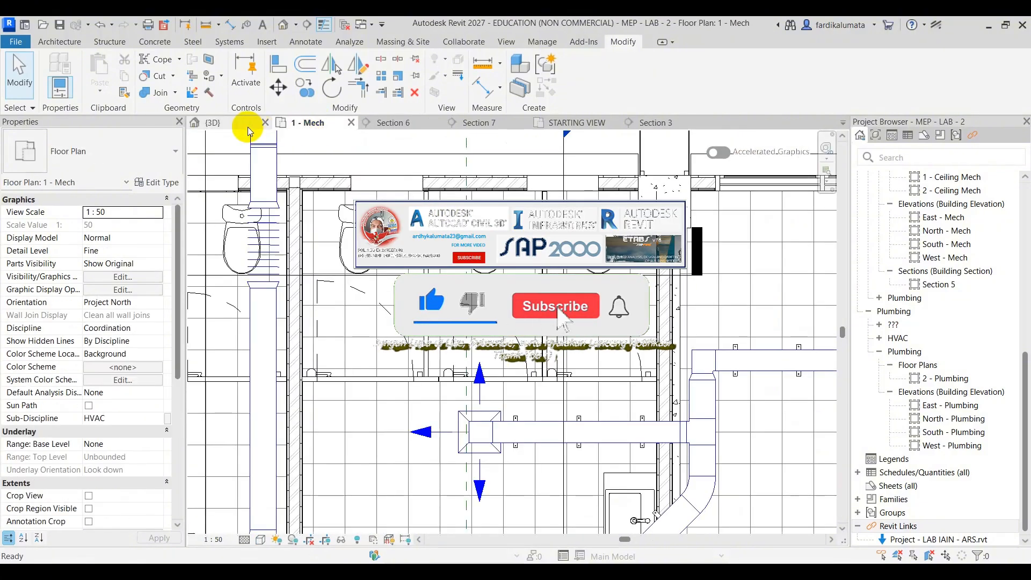
pyautogui.click(243, 128)
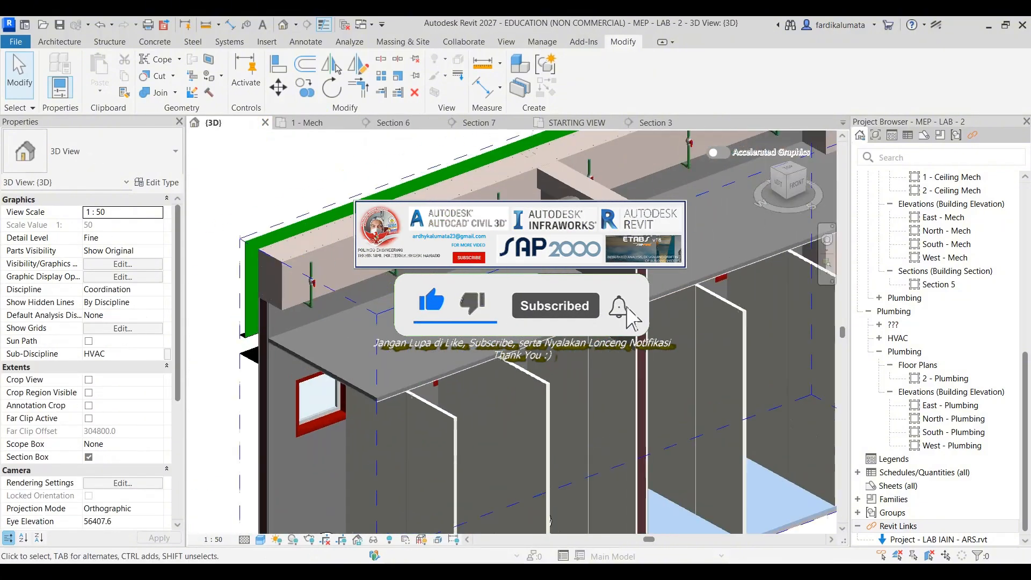
pyautogui.scroll(3, 377, 322)
pyautogui.keyDown('shift'); pyautogui.moveTo(377, 354); pyautogui.dragTo(381, 301, button='middle'); pyautogui.keyUp('shift')
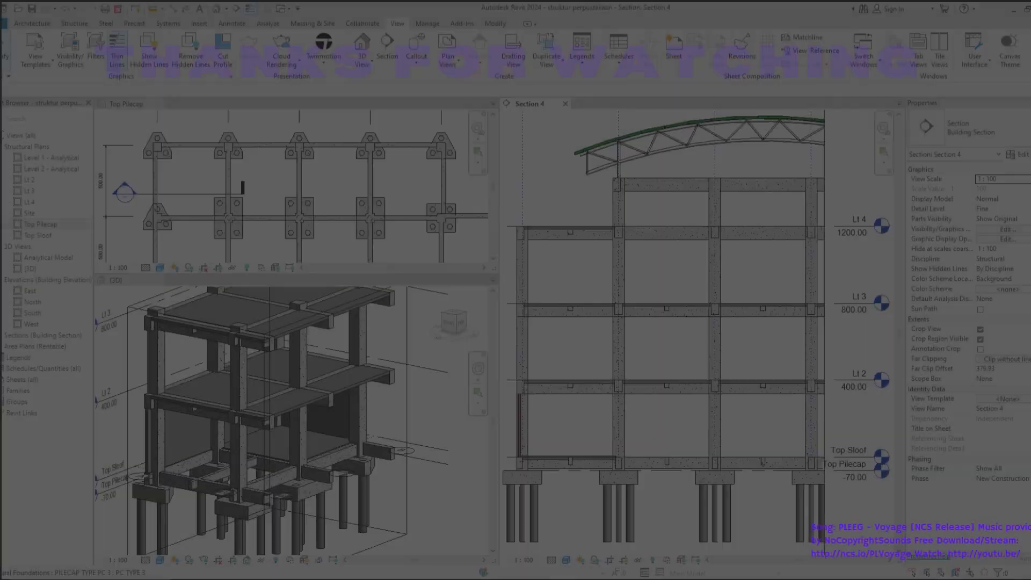